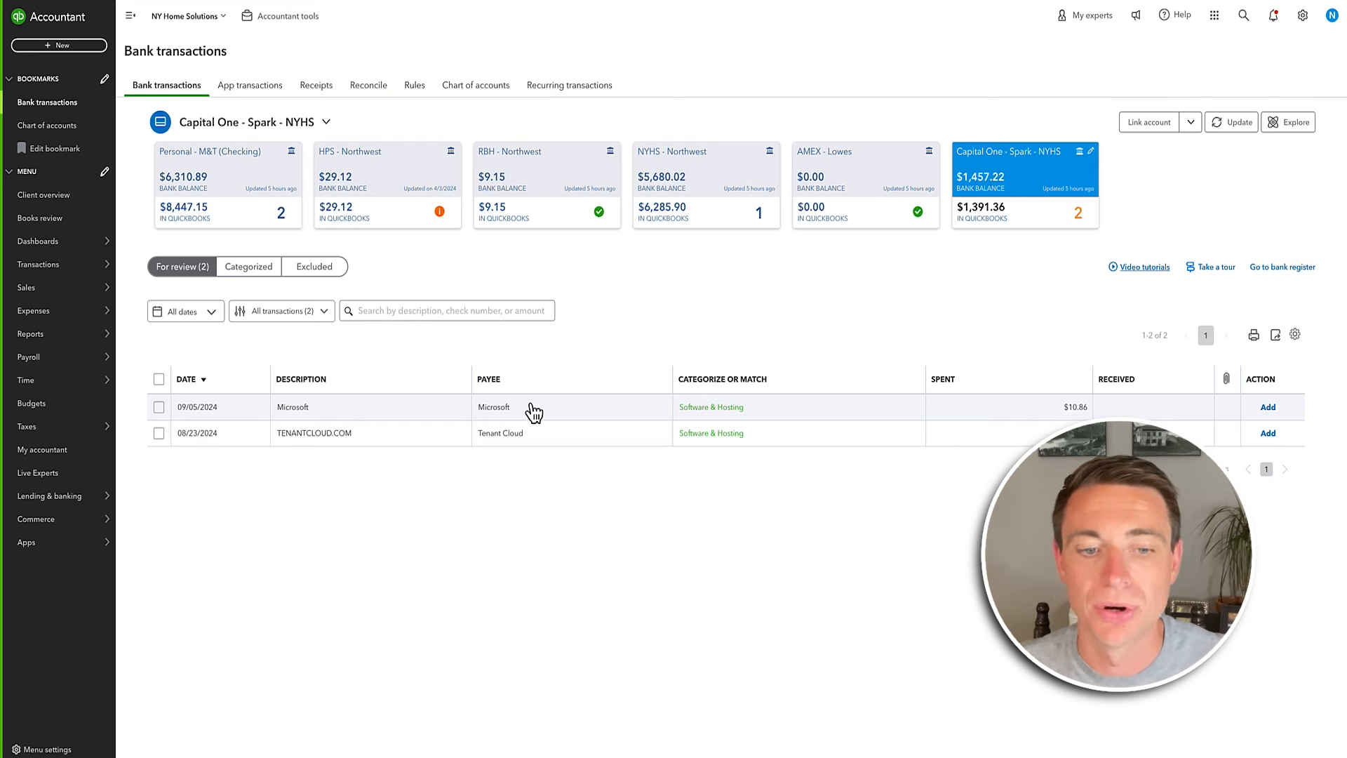
Examine the excluded transactions of the Capital One - Spark - NYHS account and return to the ones for review
left_click(533, 412)
left_click(533, 412)
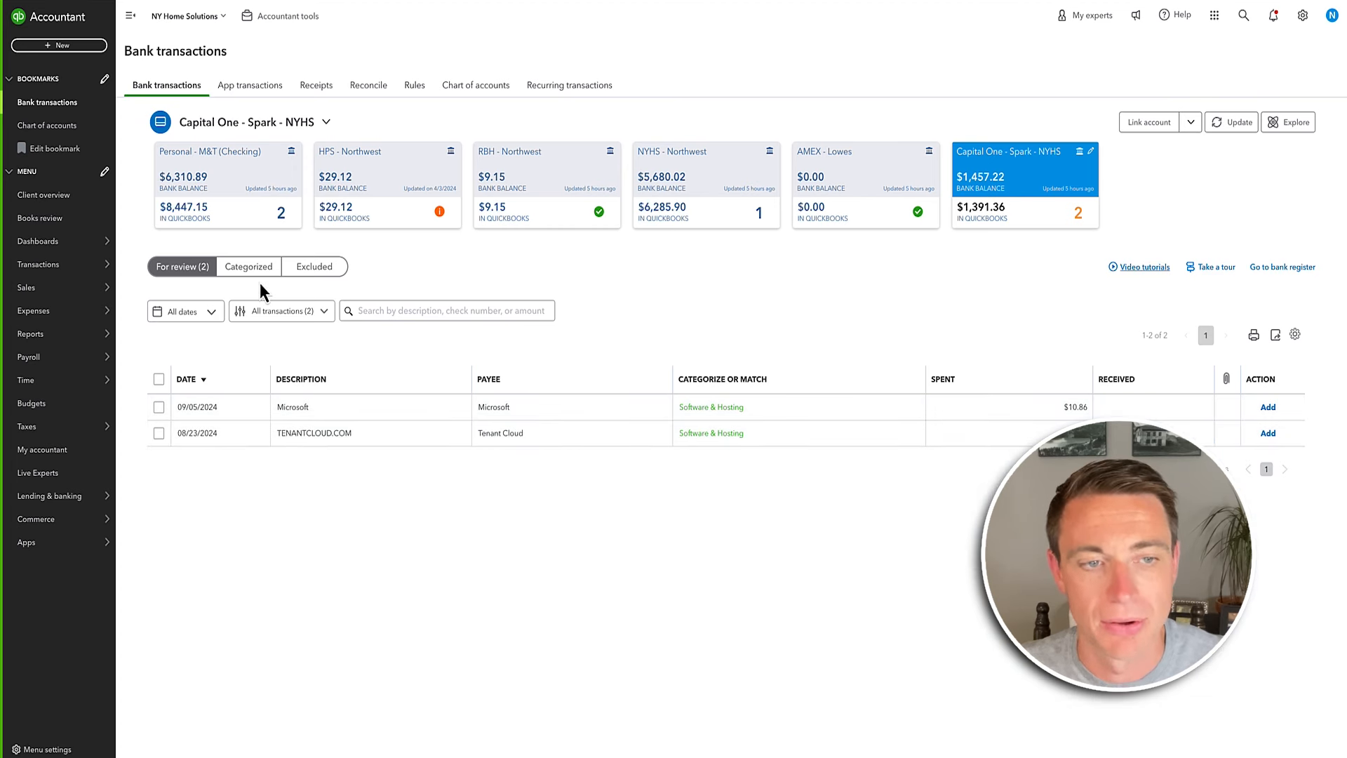
left_click(311, 278)
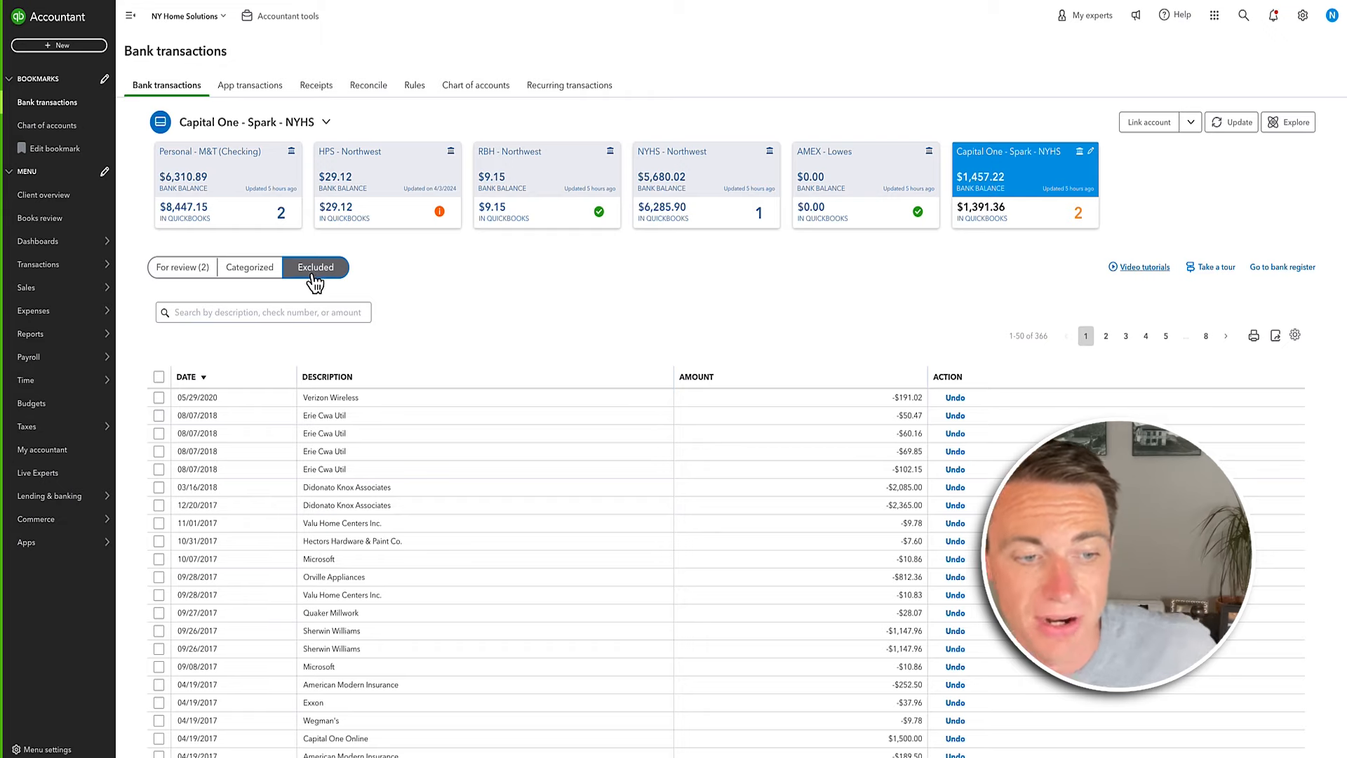
scroll(256, 550, "down", 4)
scroll(262, 540, "down", 4)
scroll(262, 538, "up", 8)
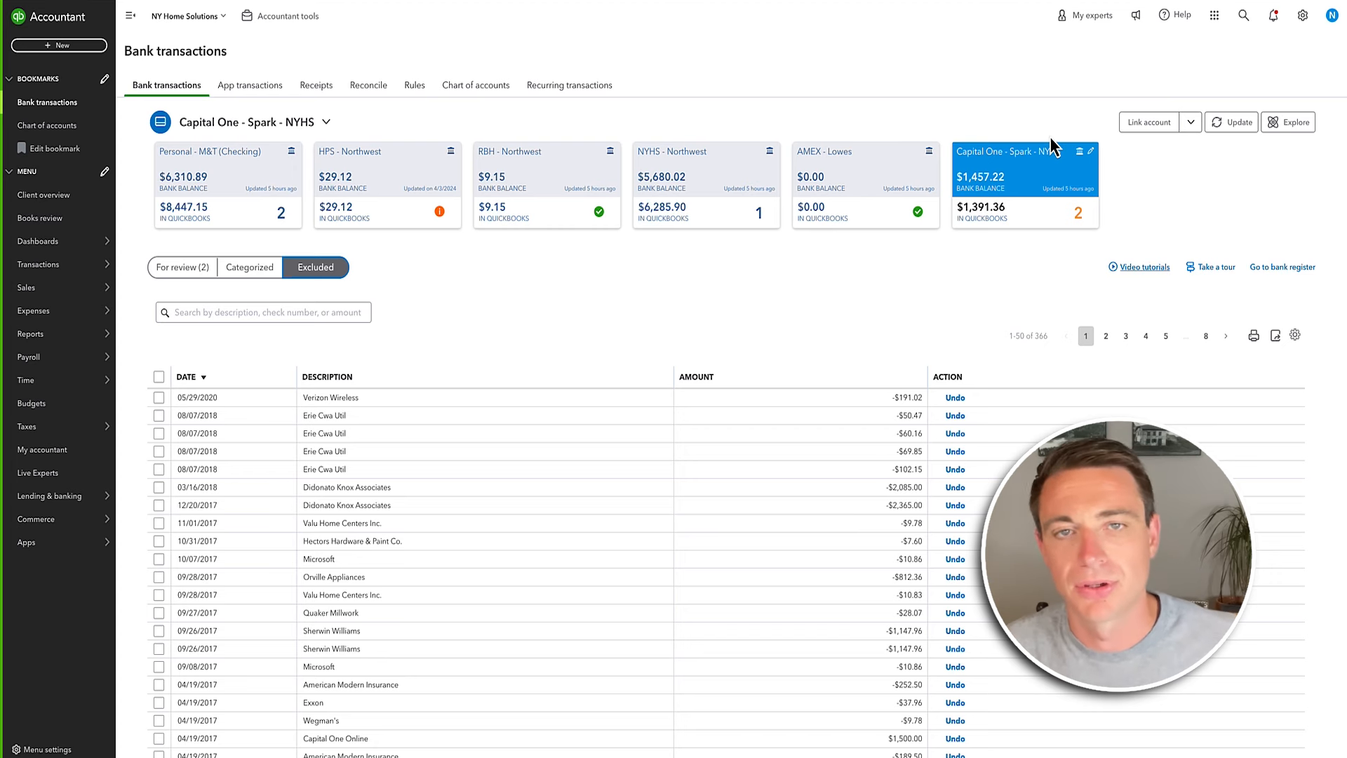
left_click(271, 278)
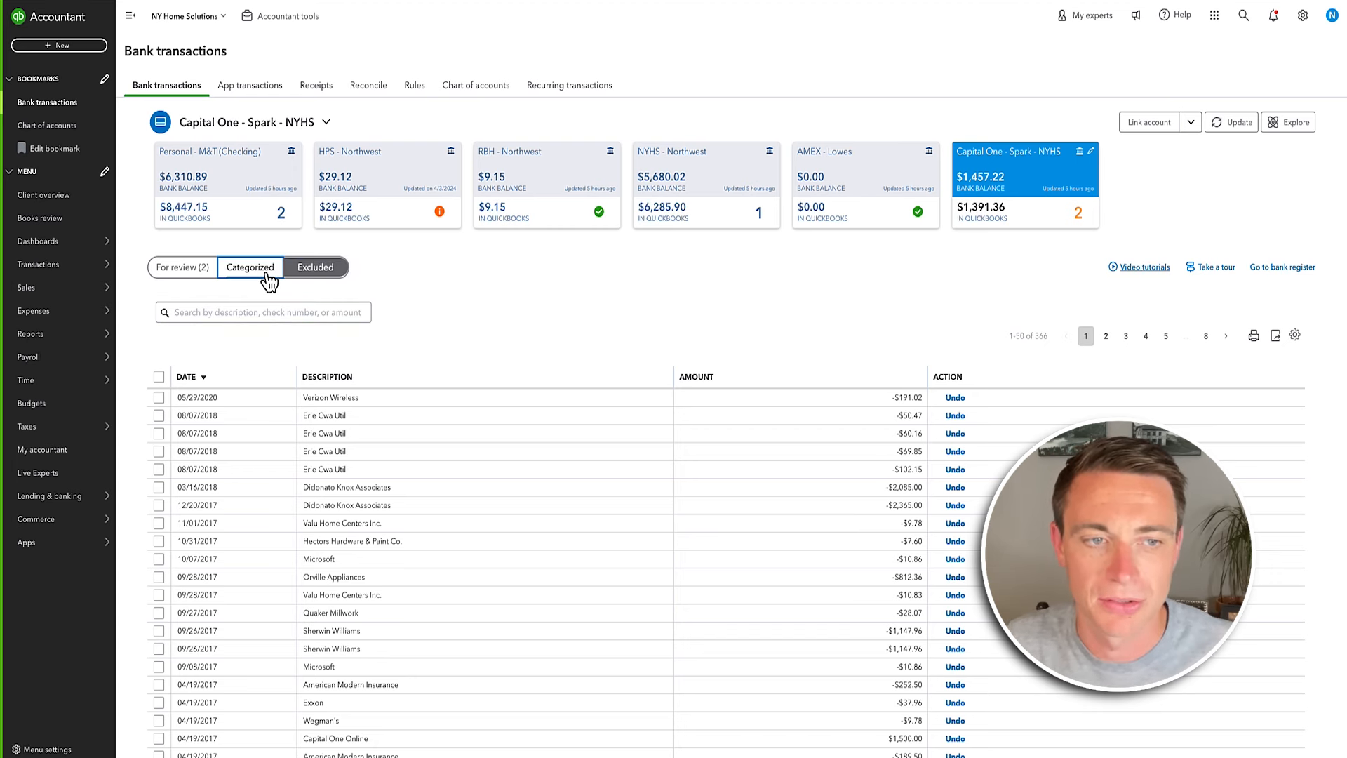
left_click(191, 280)
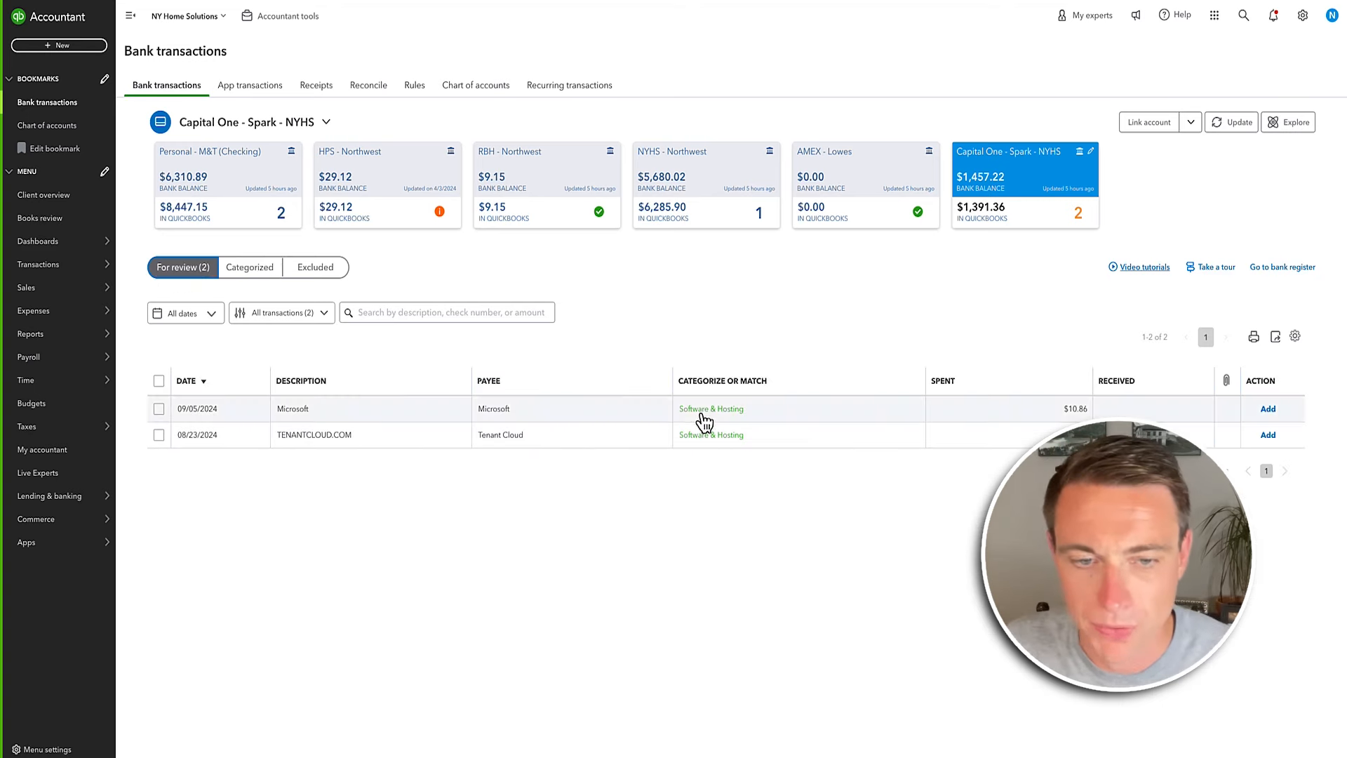
Assign the 09/05/2024 Microsoft transaction to the business NY Home Solutions, keeping the Software & Hosting account, and add it to the books
left_click(633, 413)
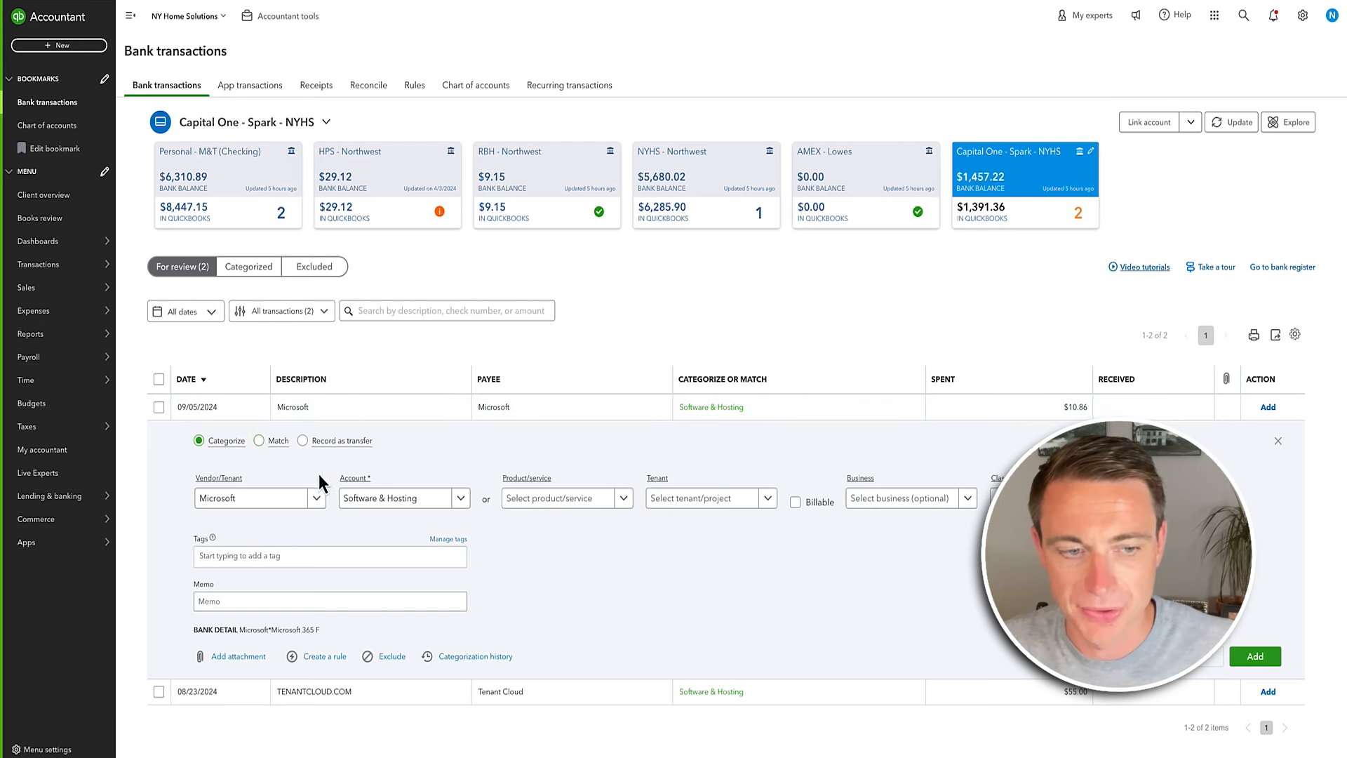
left_click(412, 506)
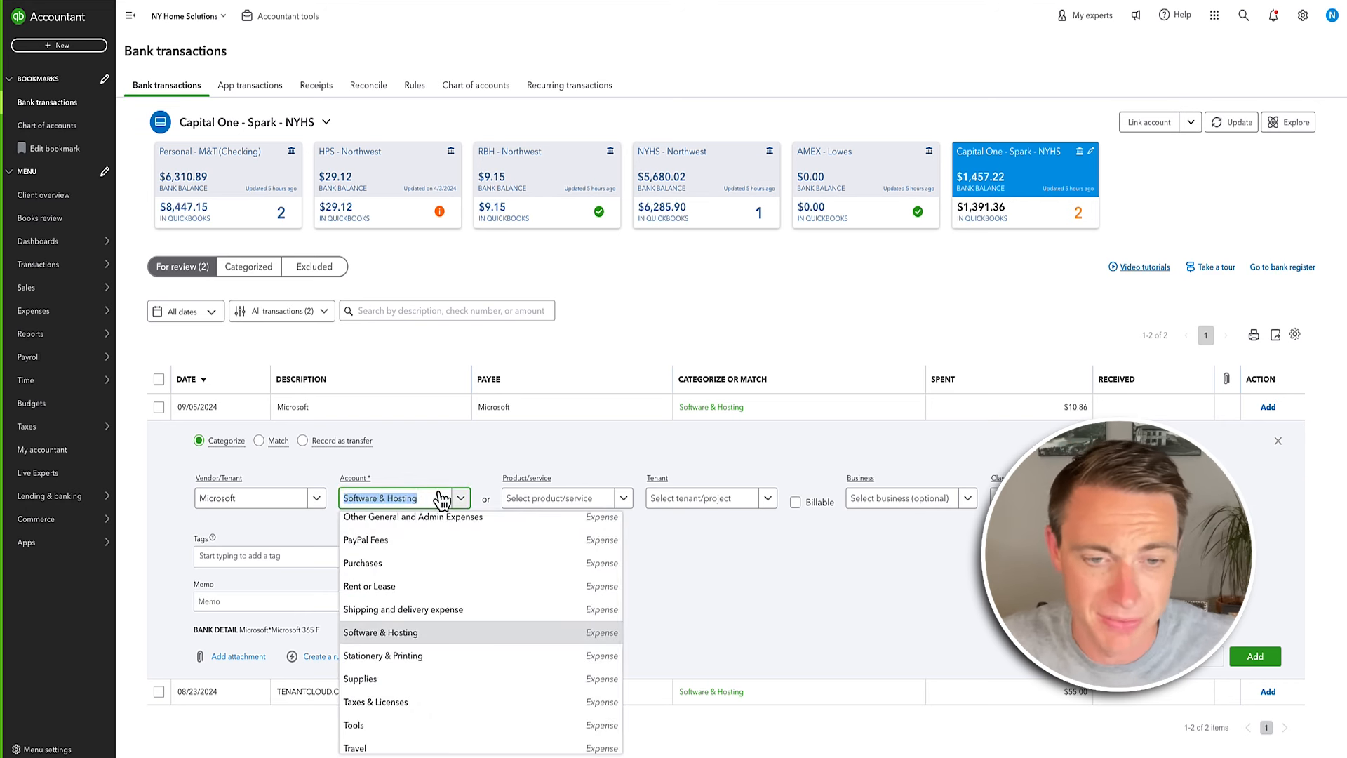
left_click(465, 456)
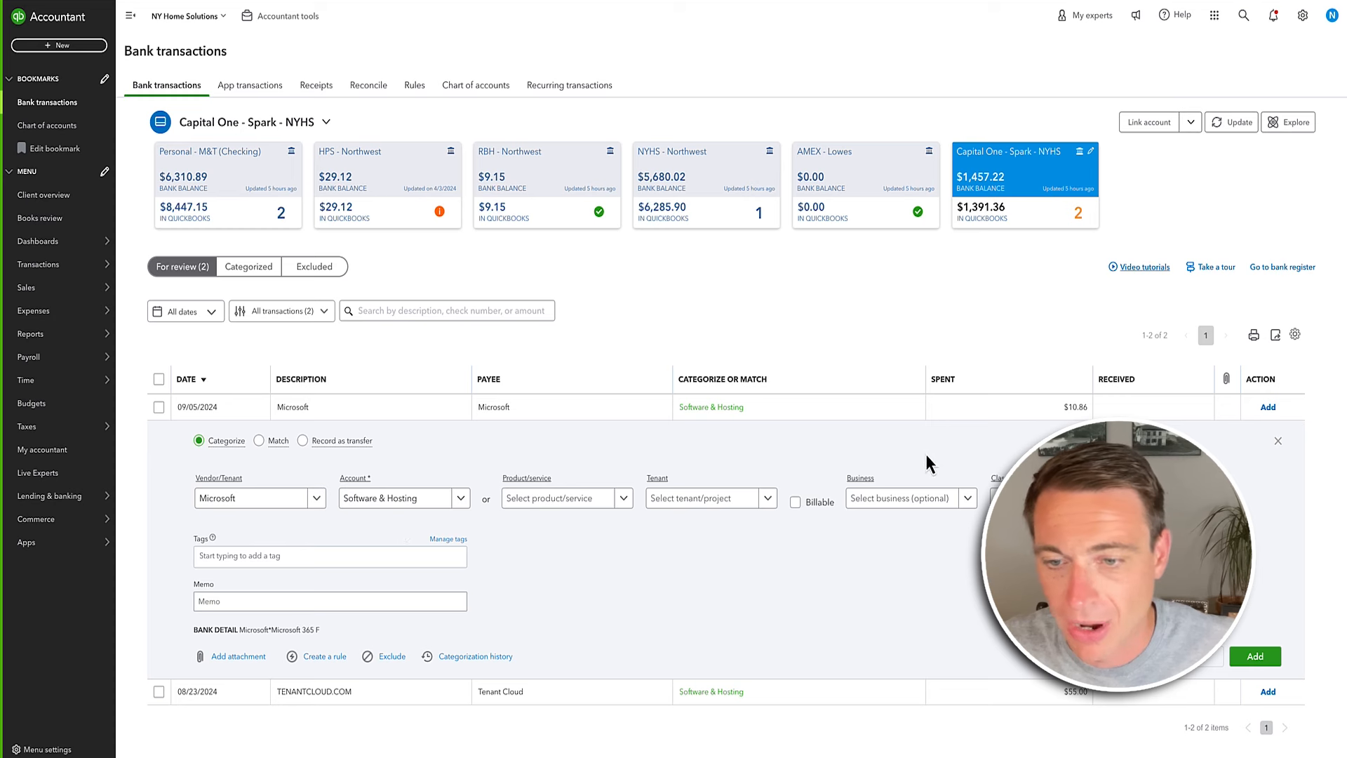
left_click(900, 500)
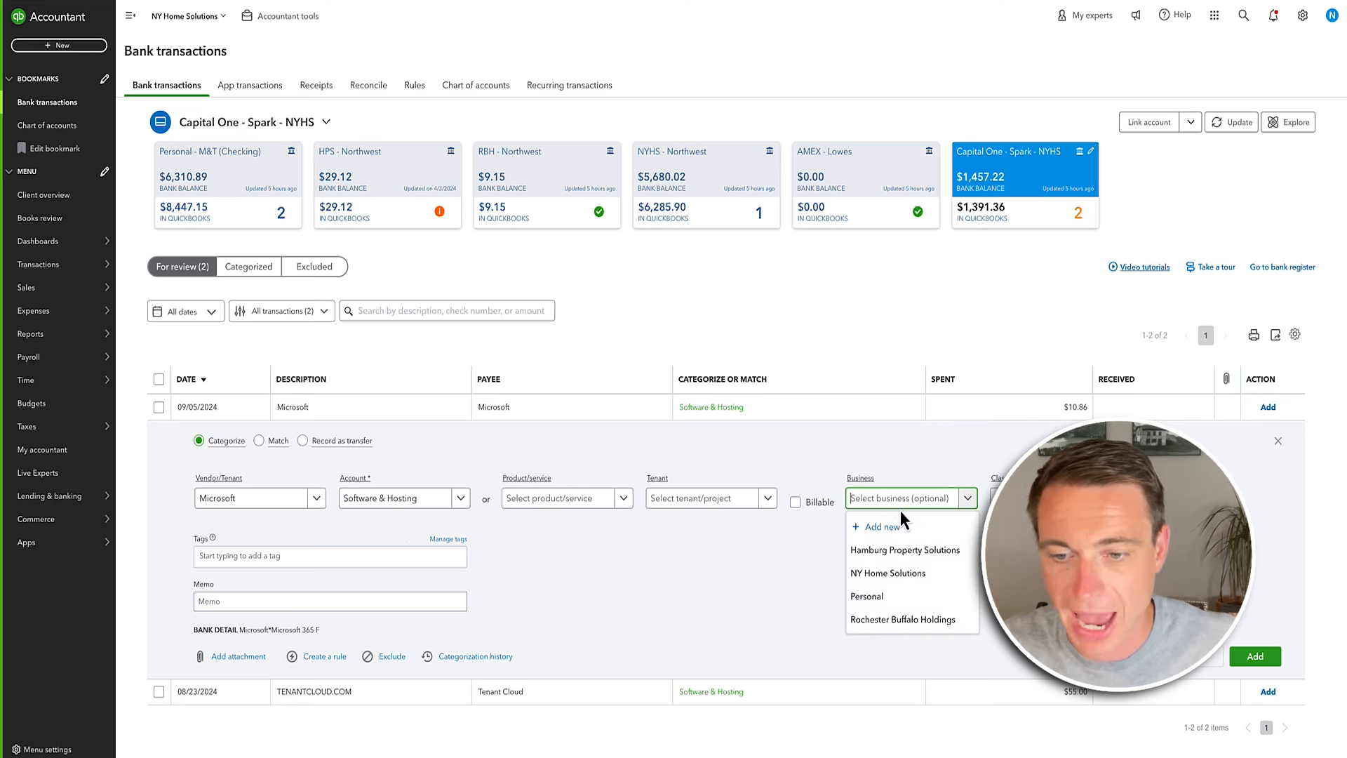
left_click(884, 574)
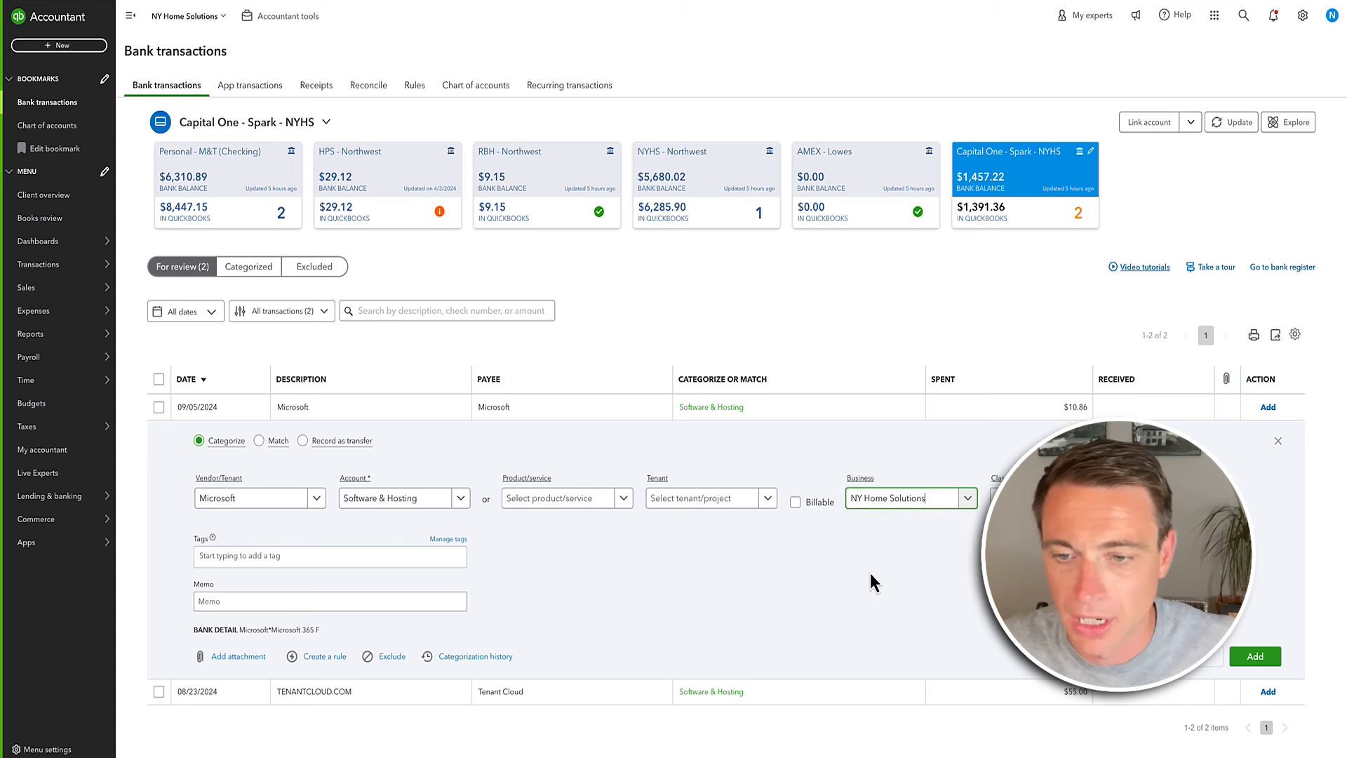
left_click(844, 589)
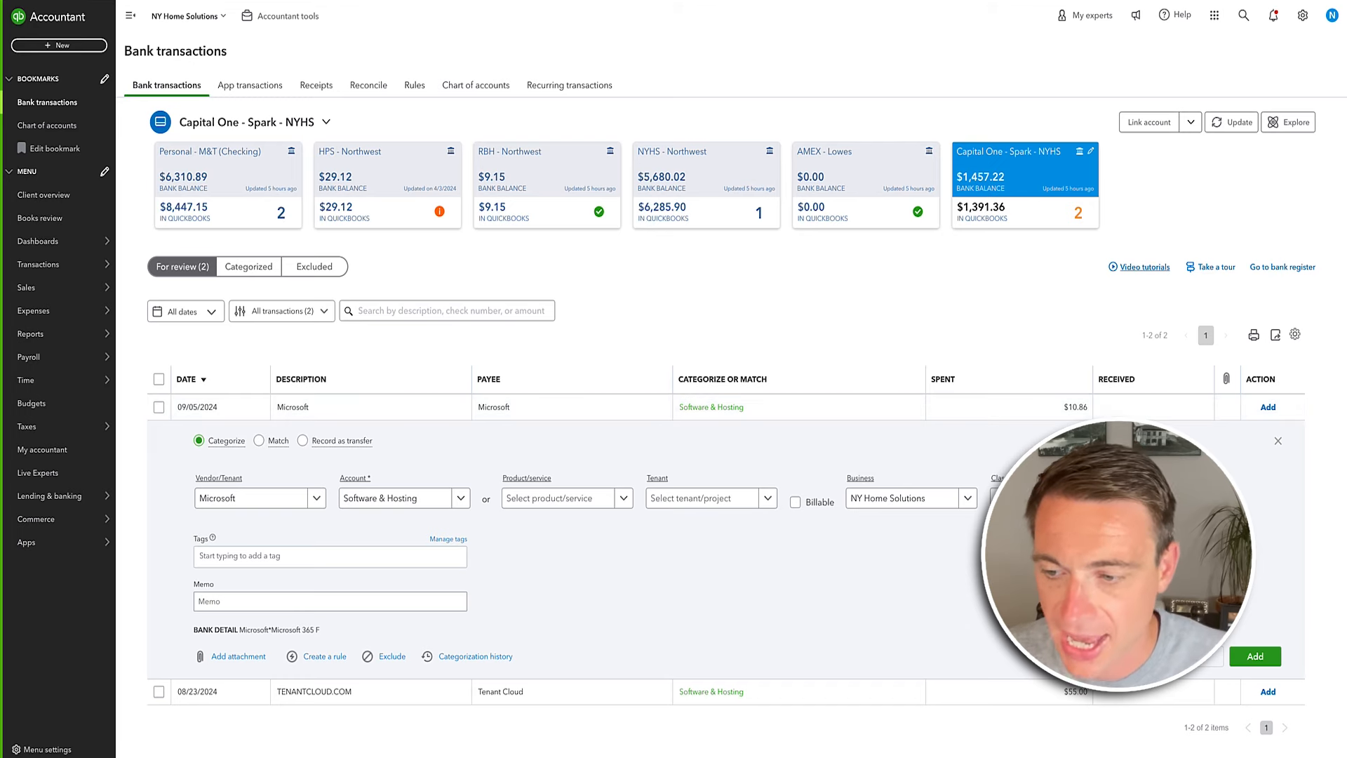
left_click(1254, 656)
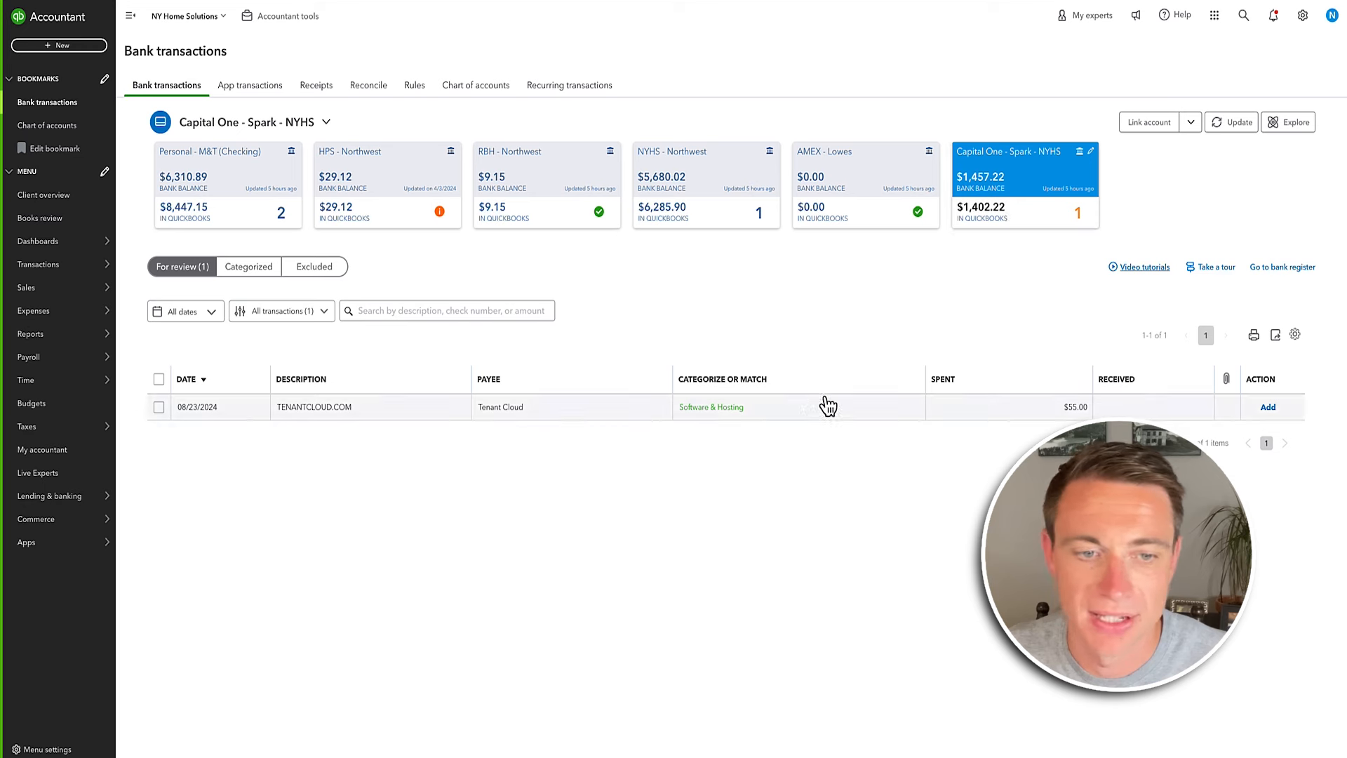
Assign the 08/23/2024 Tenant Cloud transaction to the business NY Home Solutions and add it to the books
left_click(814, 409)
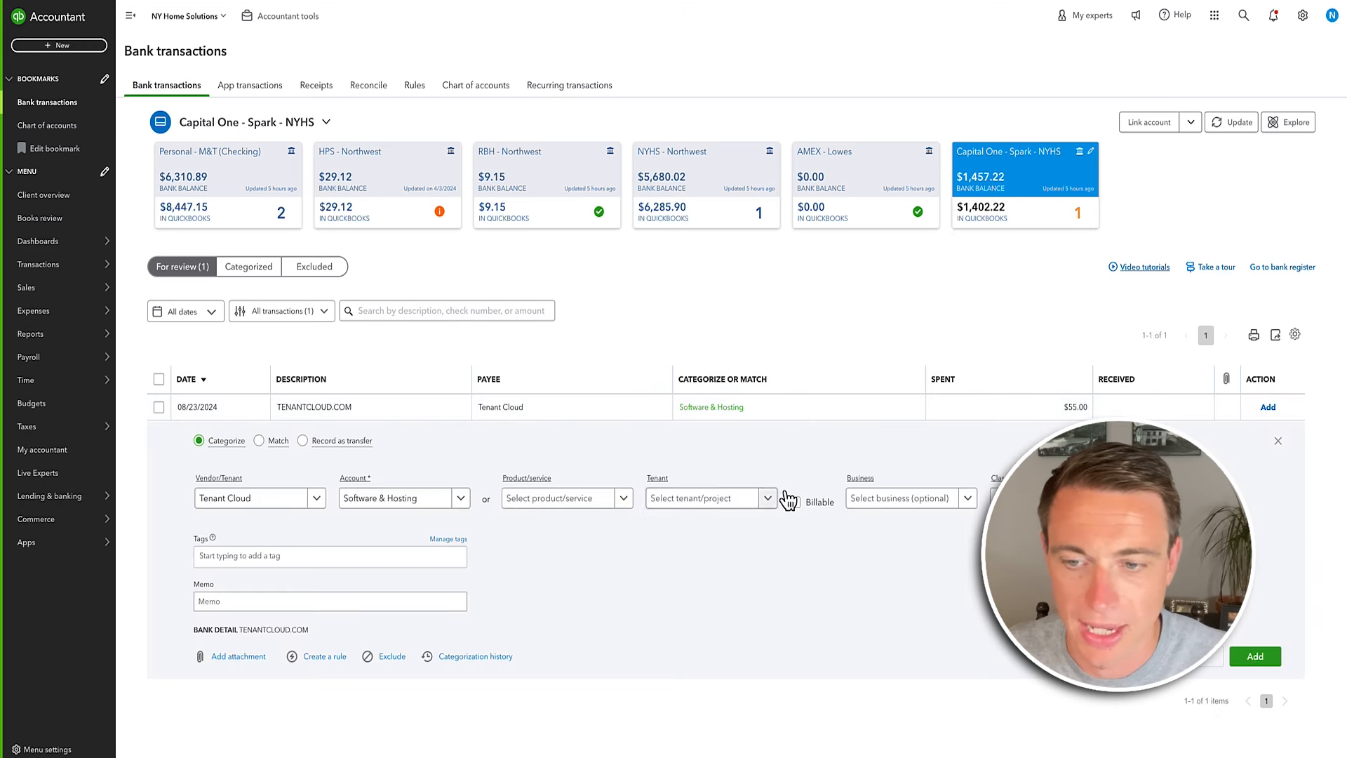
left_click(909, 500)
left_click(877, 579)
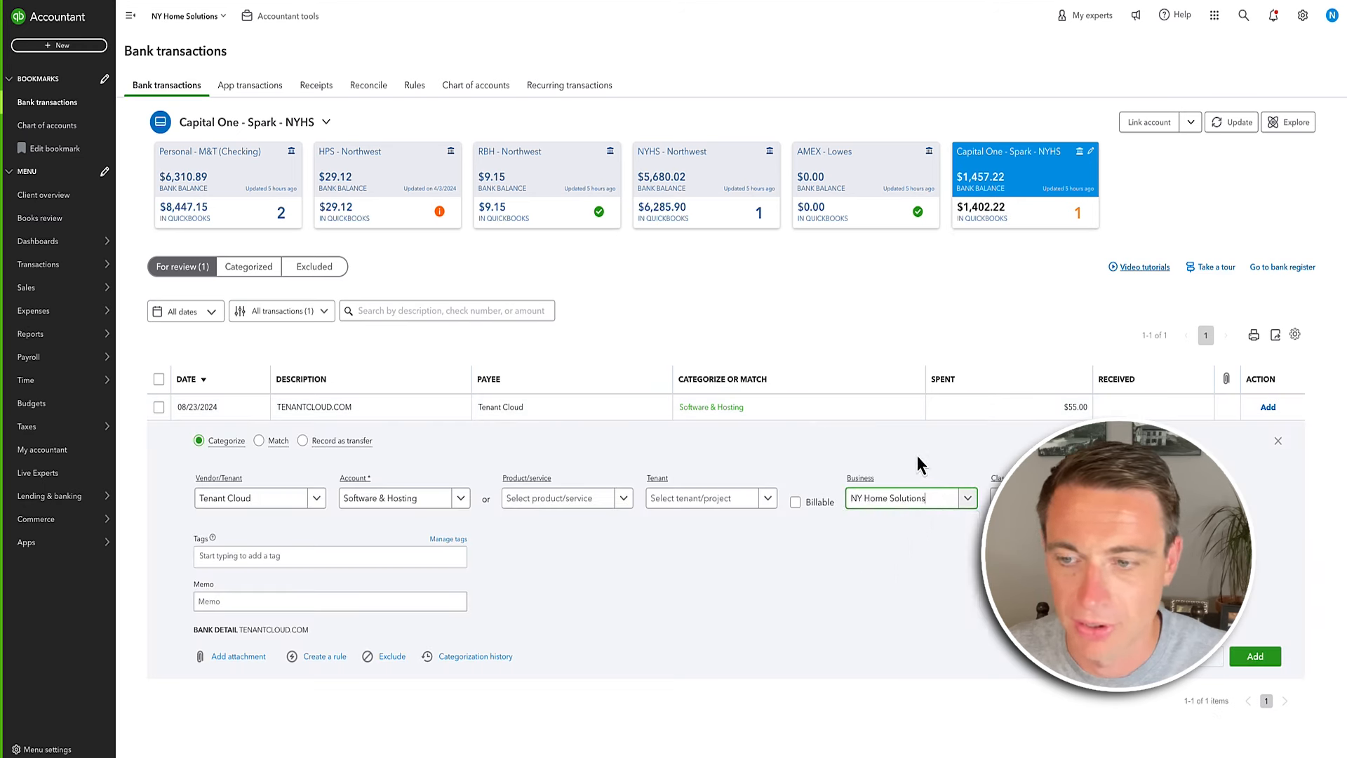
left_click(1256, 658)
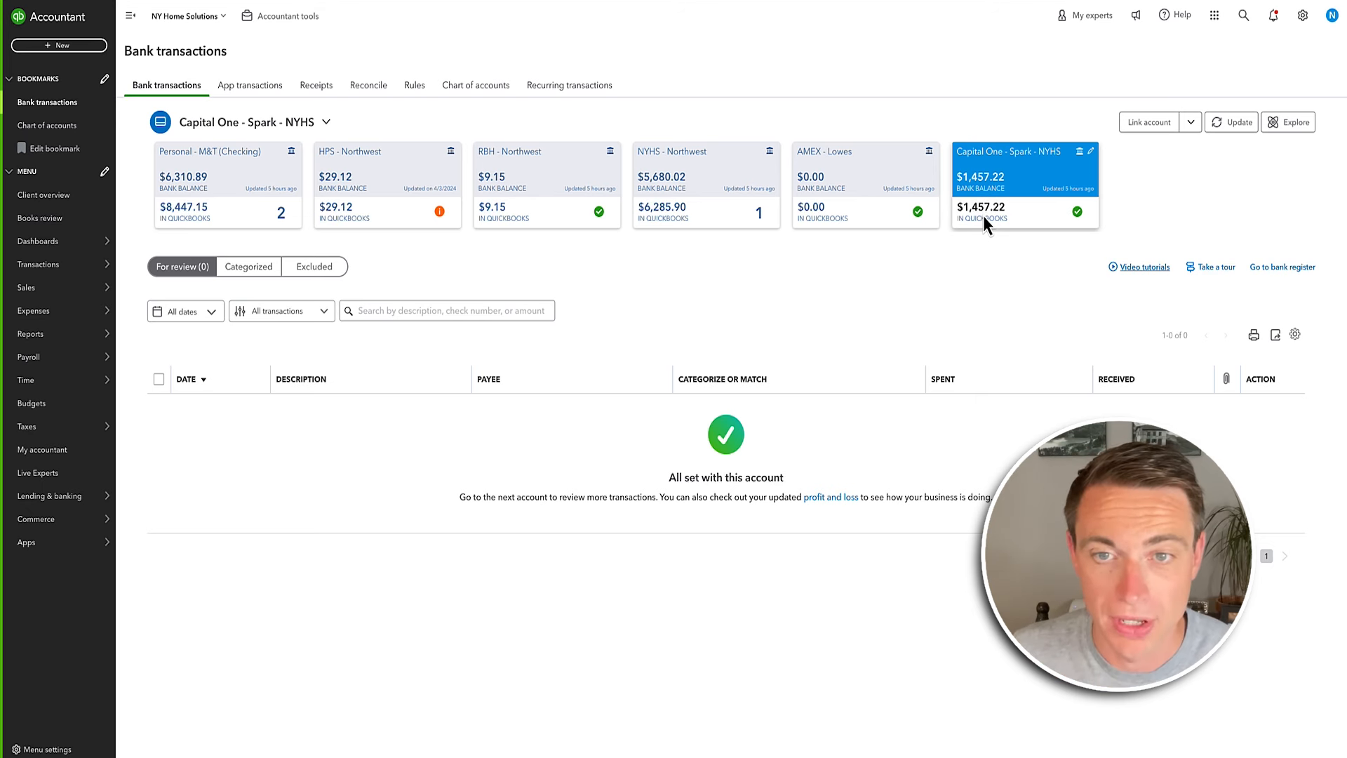
Open the bank register of the NYHS - Northwest account and filter it to transactions with reconcile status No Status
left_click(656, 184)
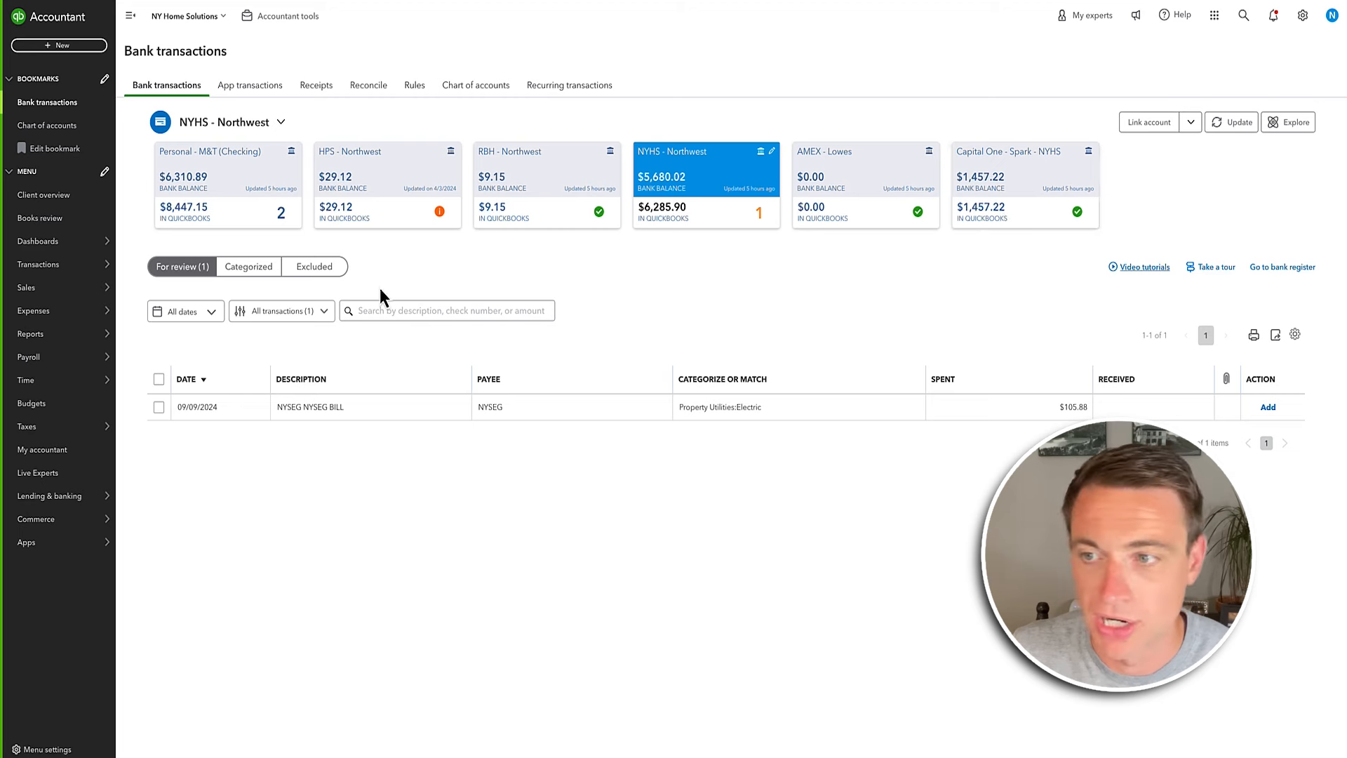
left_click(1287, 272)
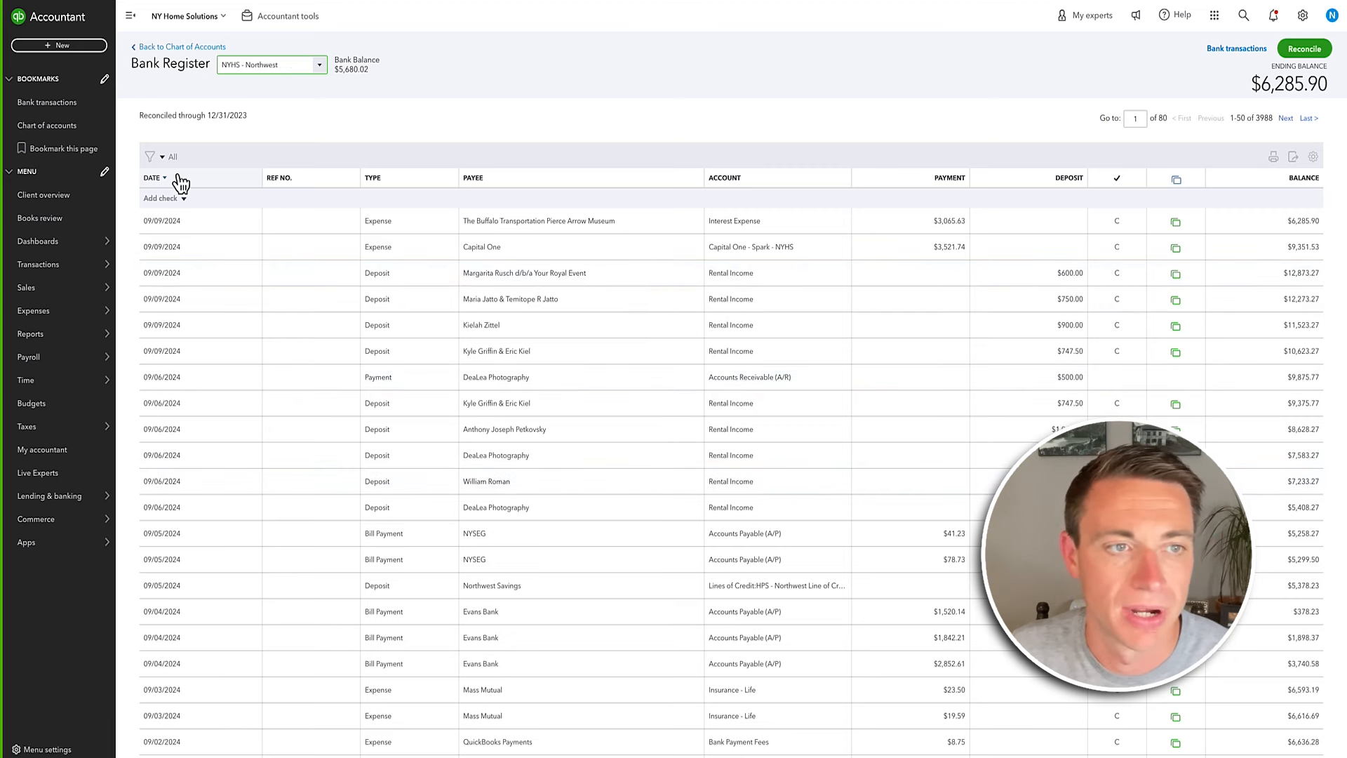
left_click(152, 157)
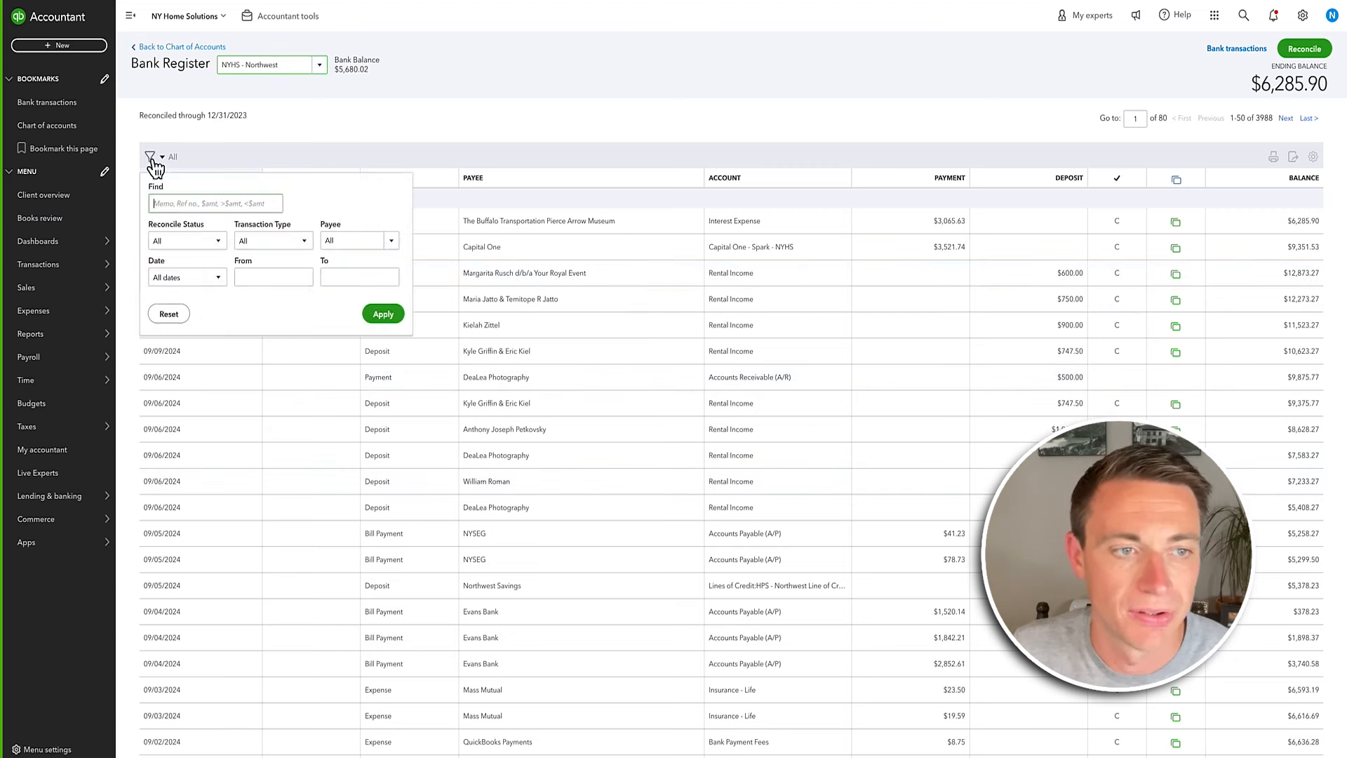
left_click(193, 246)
left_click(177, 314)
left_click(384, 314)
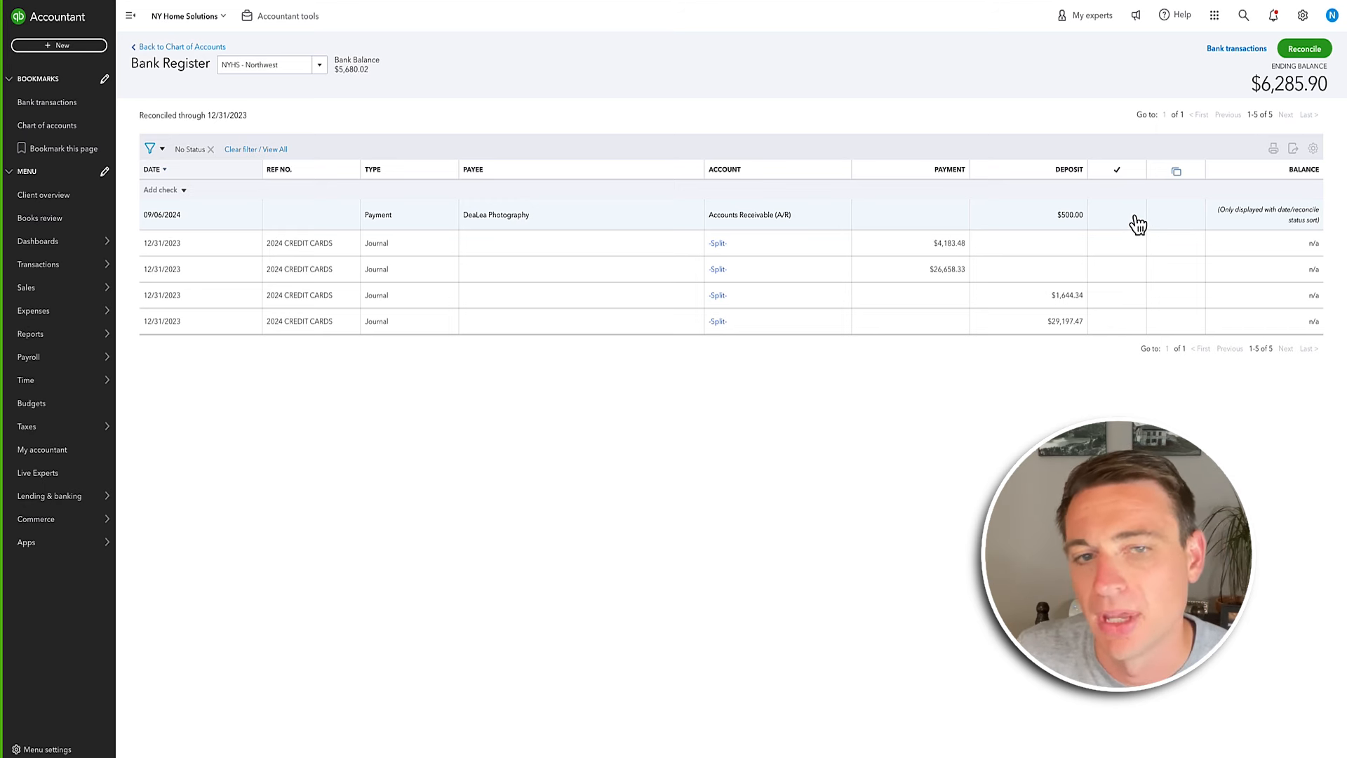
Reset the register filter to show all transactions and return to the bank transactions page
left_click(161, 150)
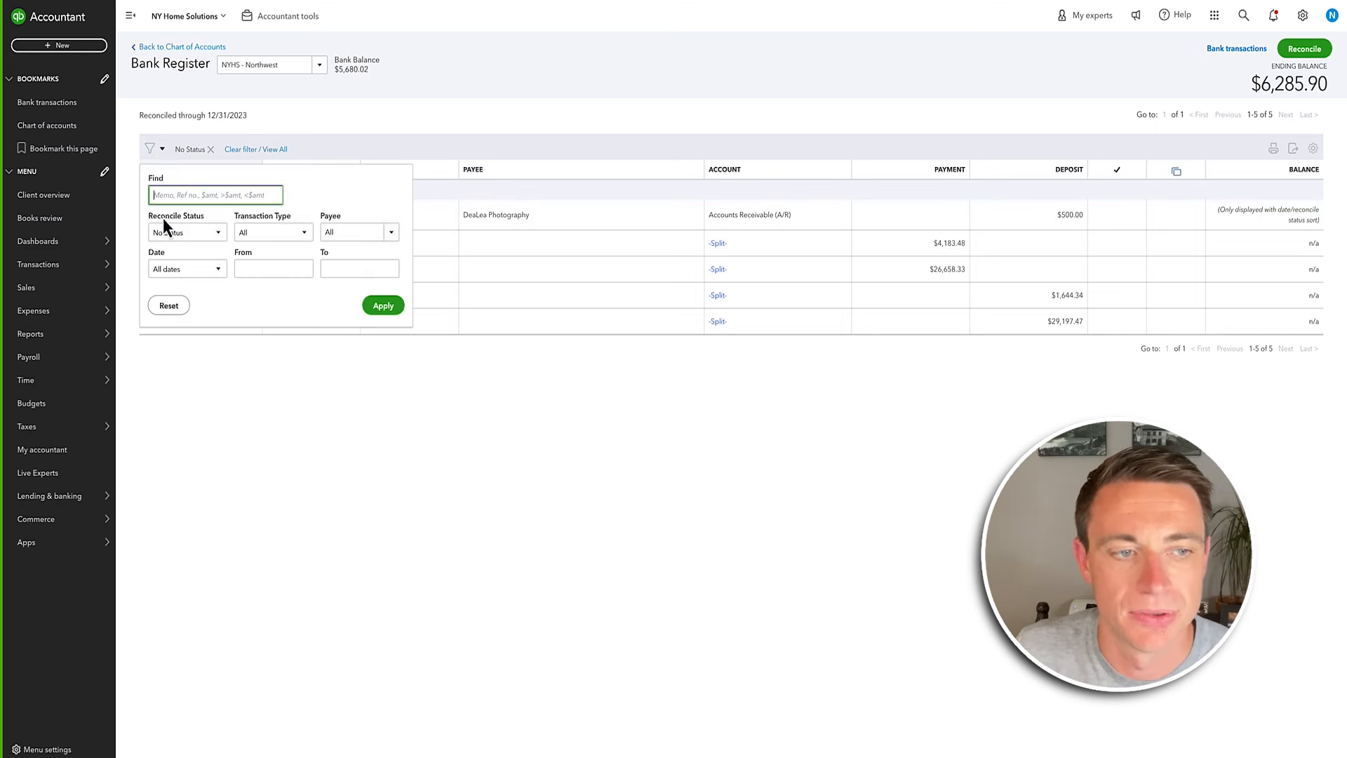
left_click(171, 309)
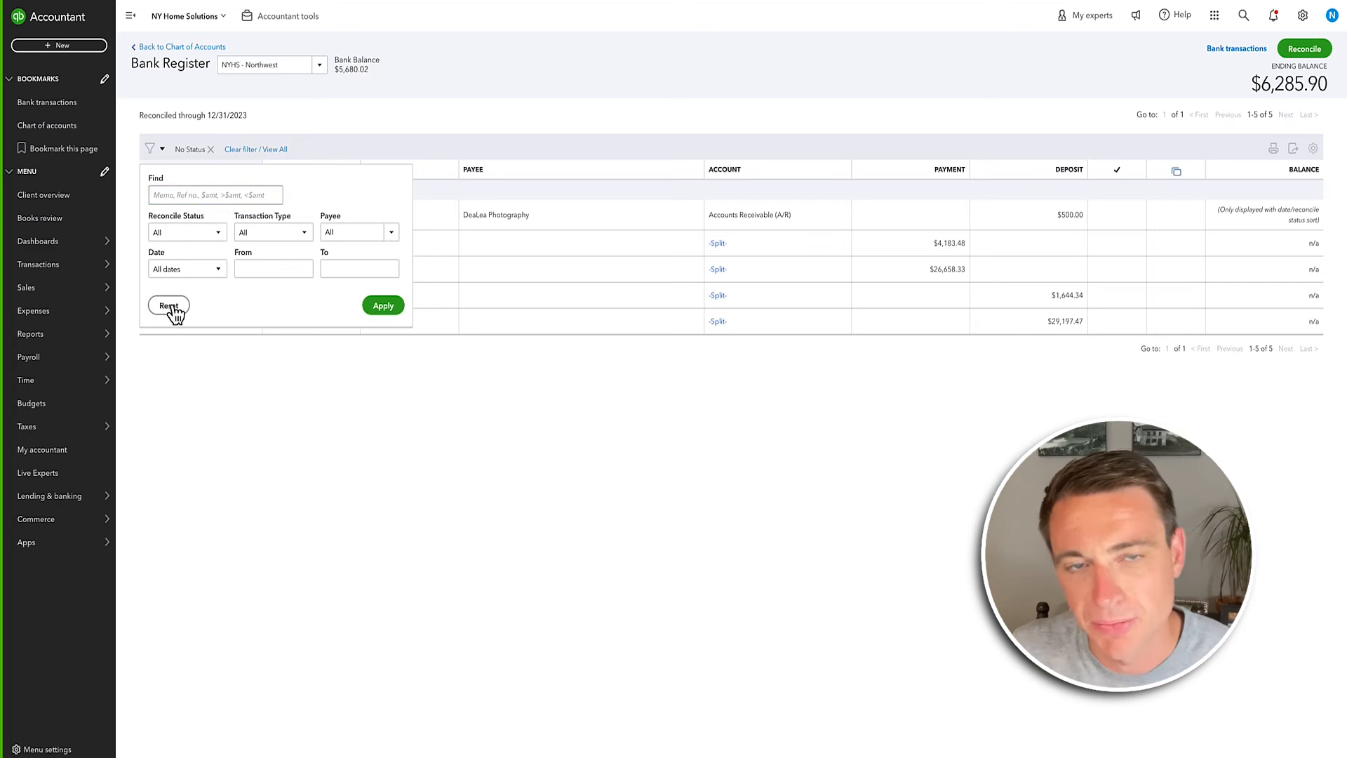
left_click(394, 313)
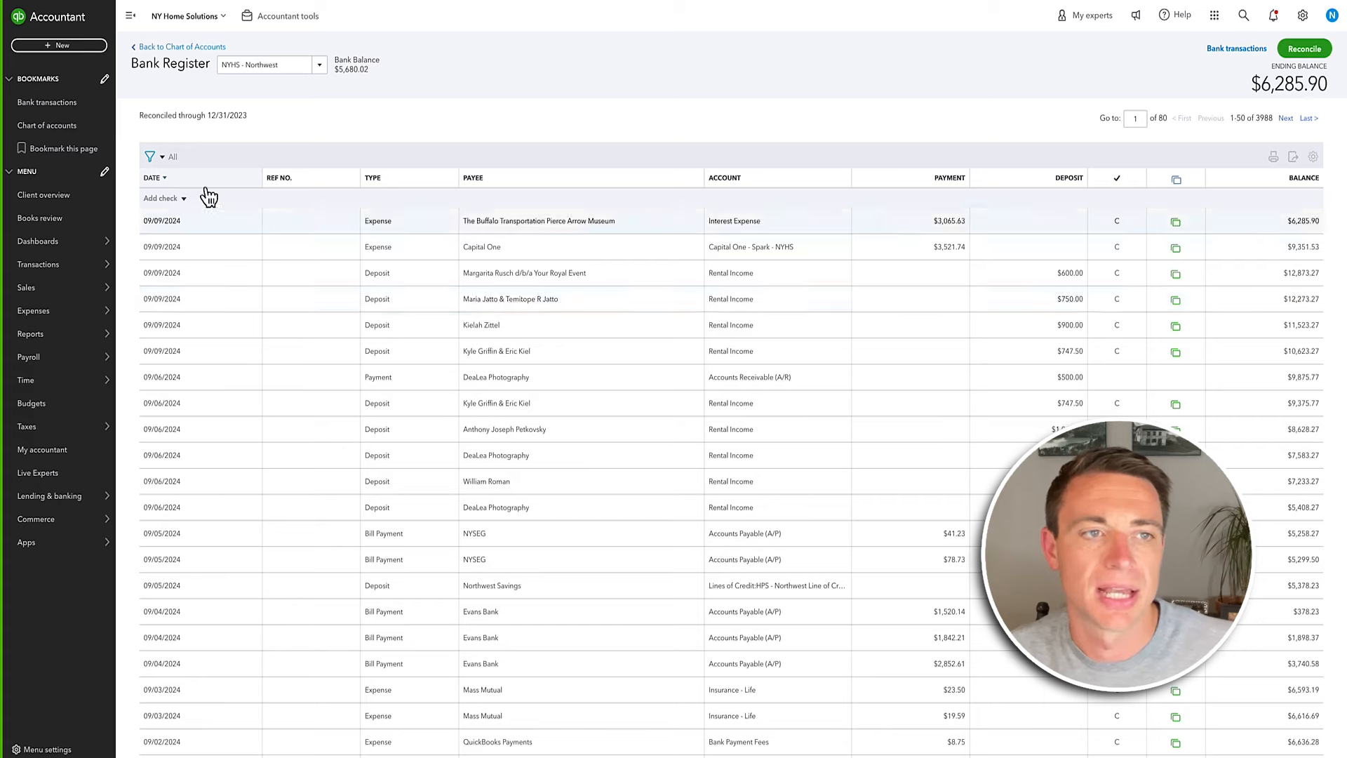
left_click(175, 47)
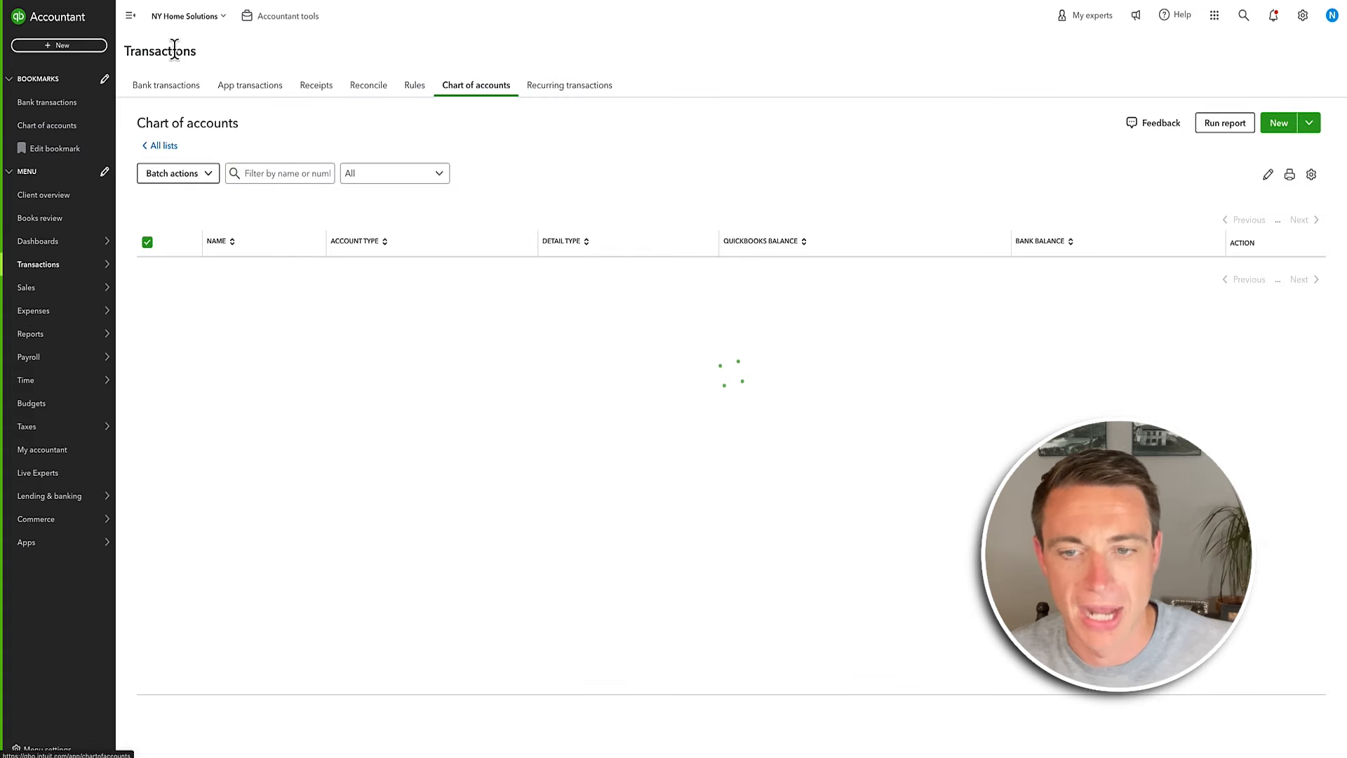
left_click(59, 109)
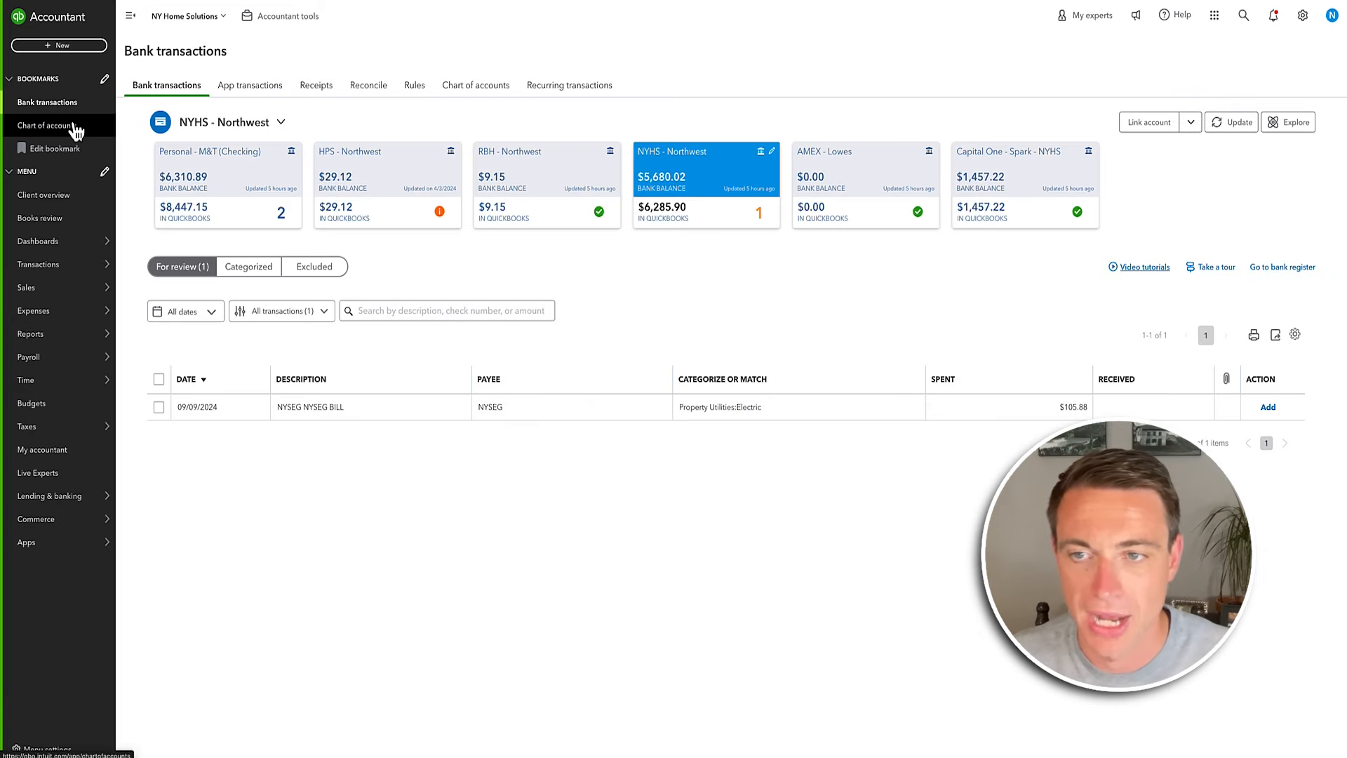
In the JMB Investments books, start a bank rule from the 07/23/2024 NYSEG WEB_PAY transaction and name it NYSEG
left_click(972, 160)
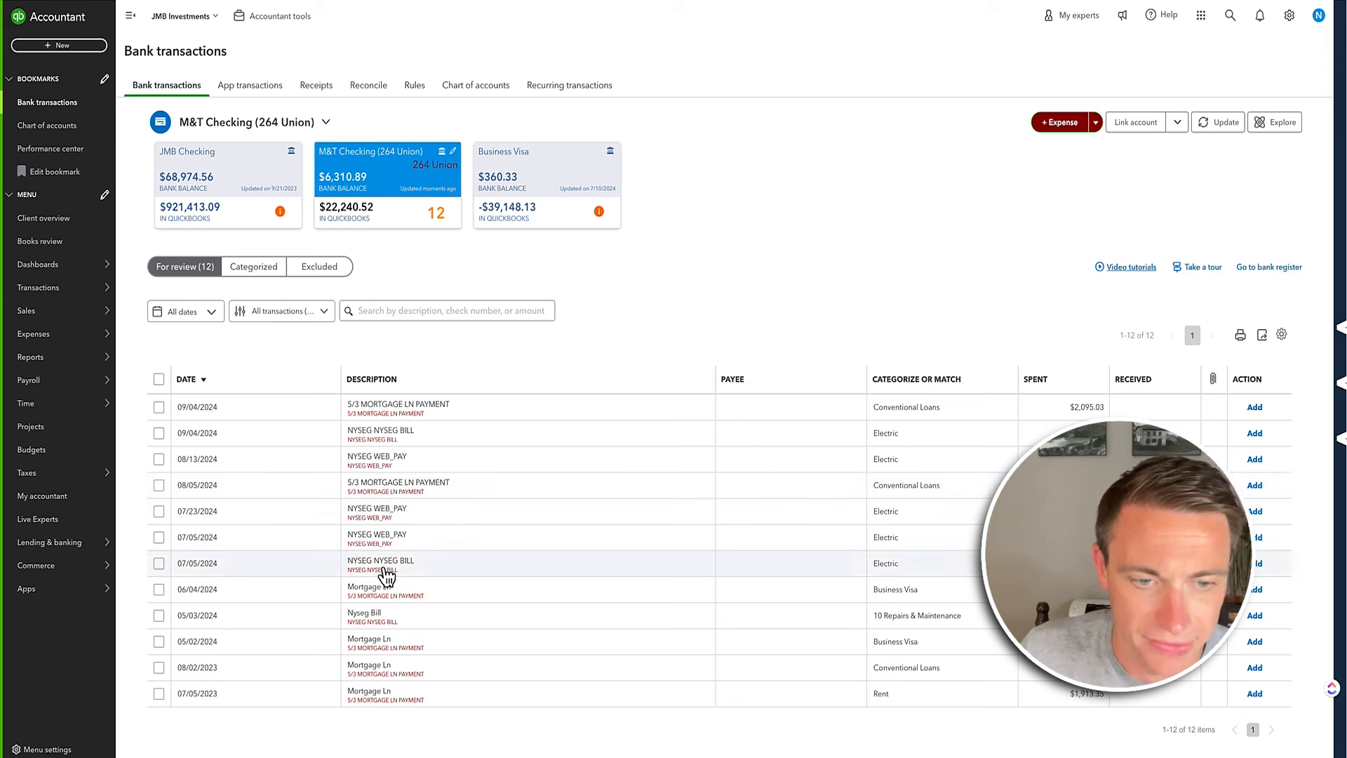
left_click(386, 522)
scroll(438, 588, "down", 1)
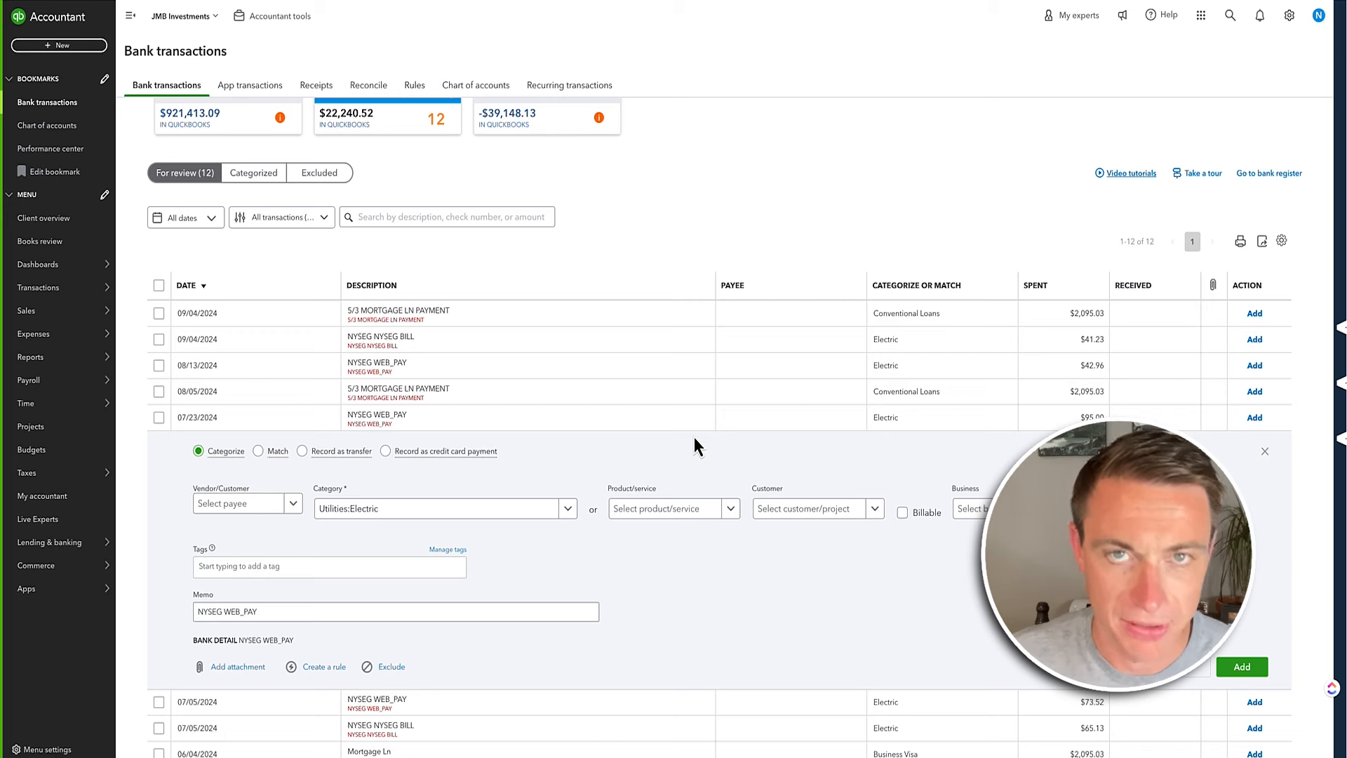
left_click(317, 669)
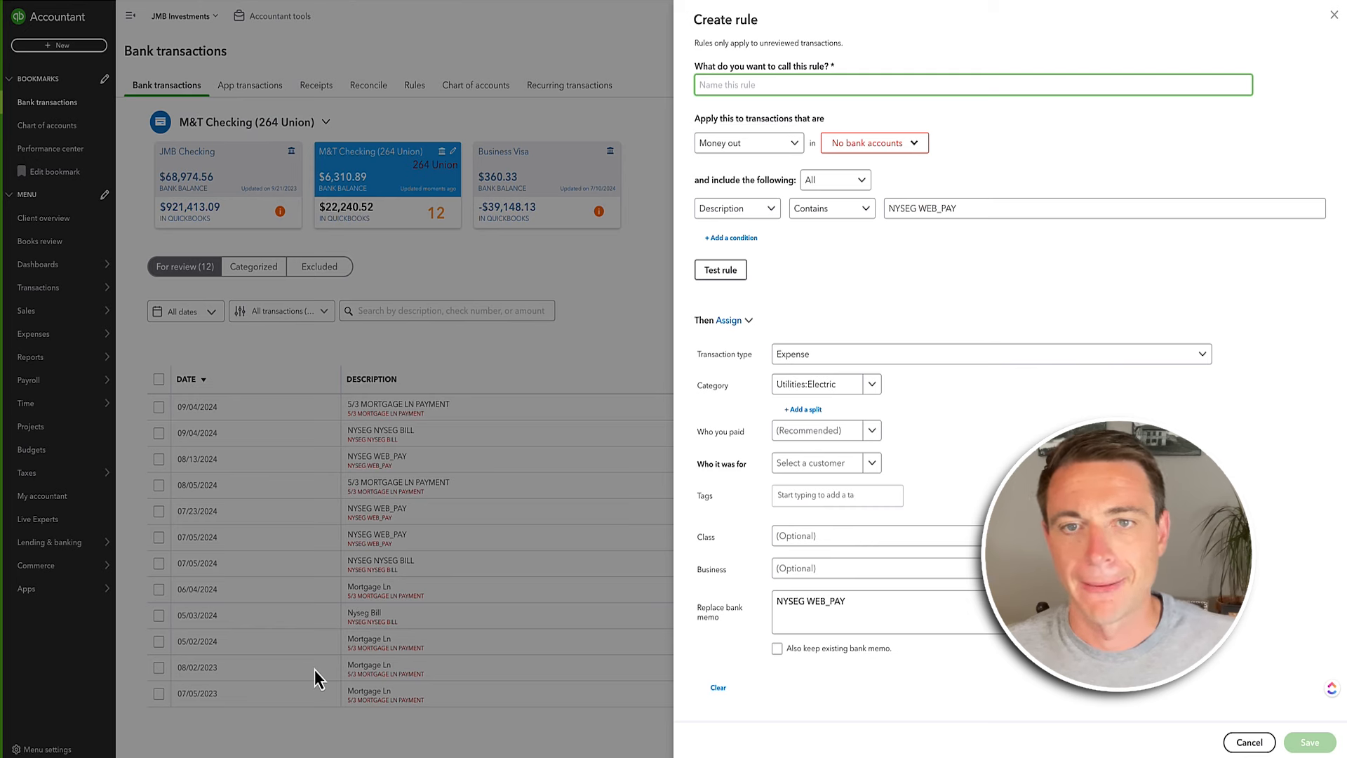
type("NYSEG")
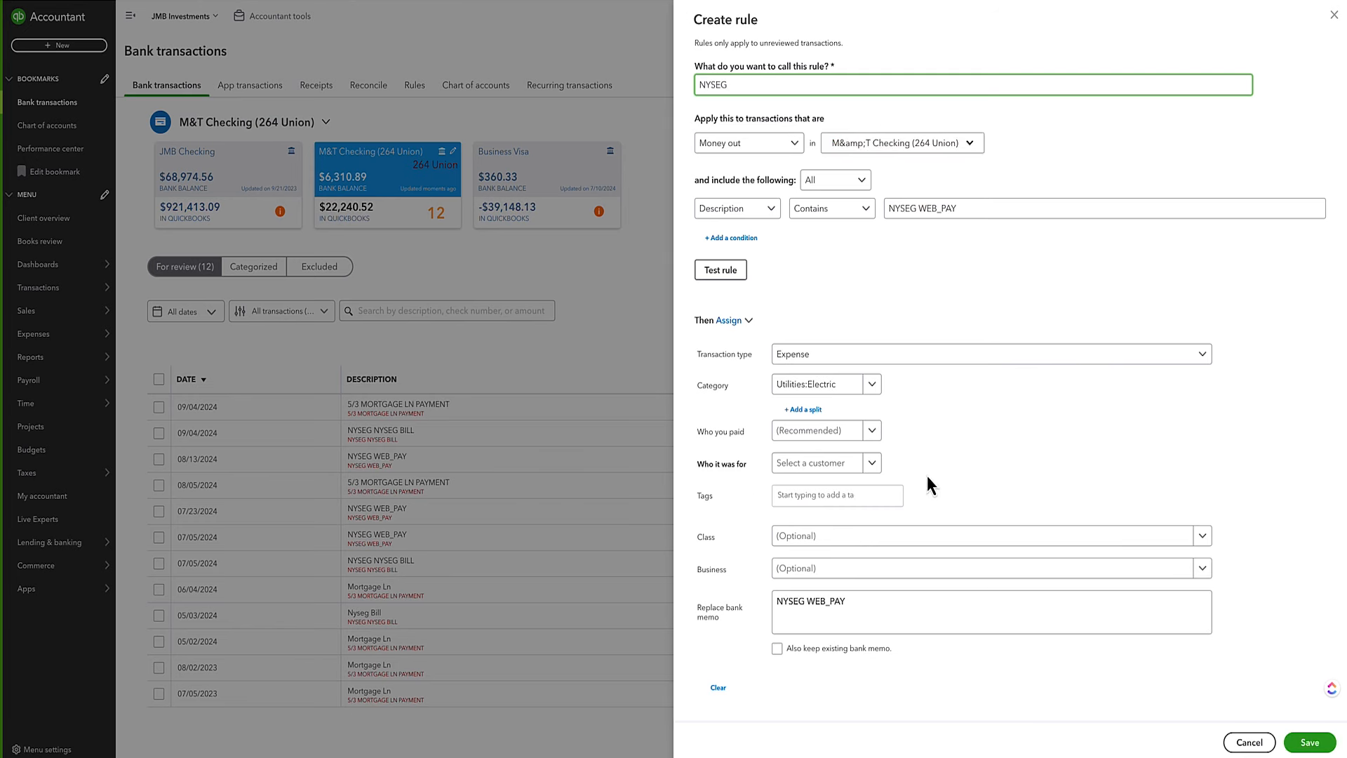
Keep the rule applied to M&T Checking (264 Union) and set its description condition to contain NYSEG
left_click(1109, 307)
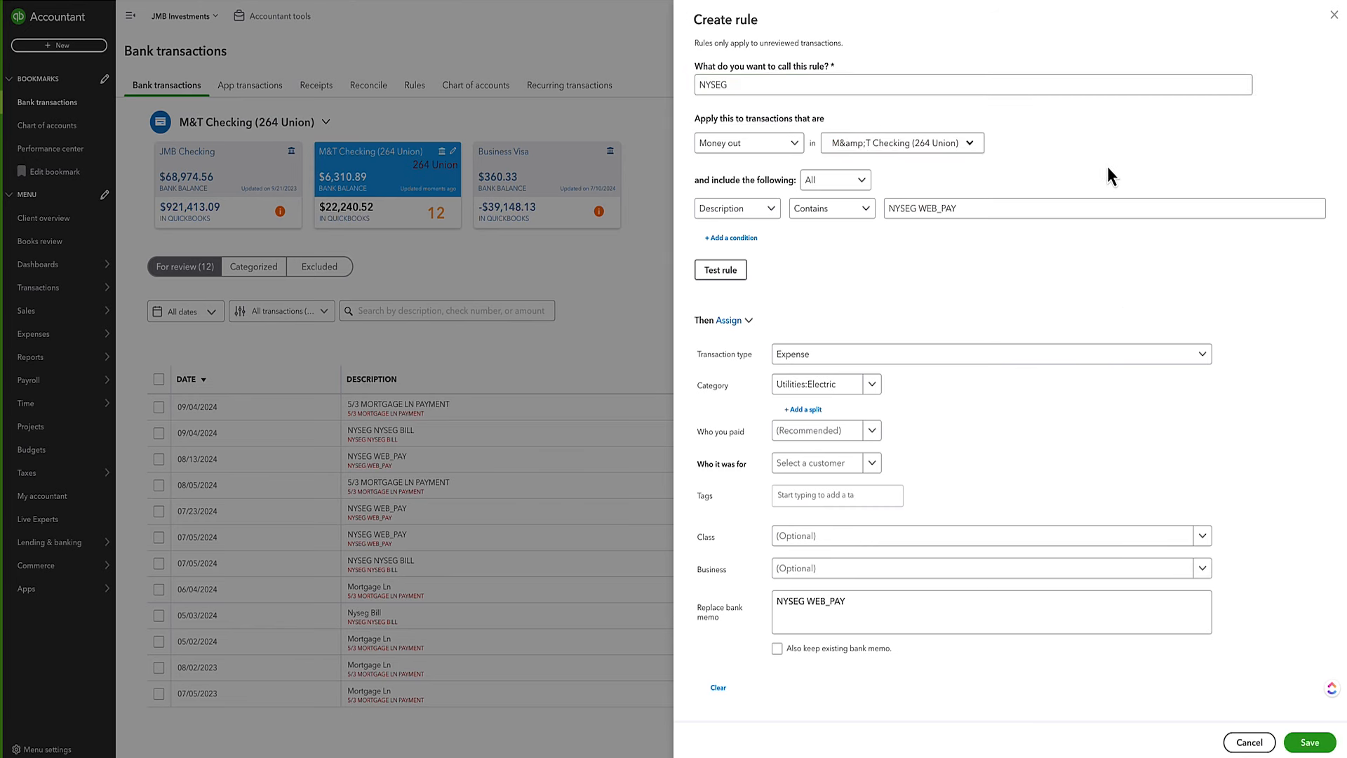
left_click(891, 148)
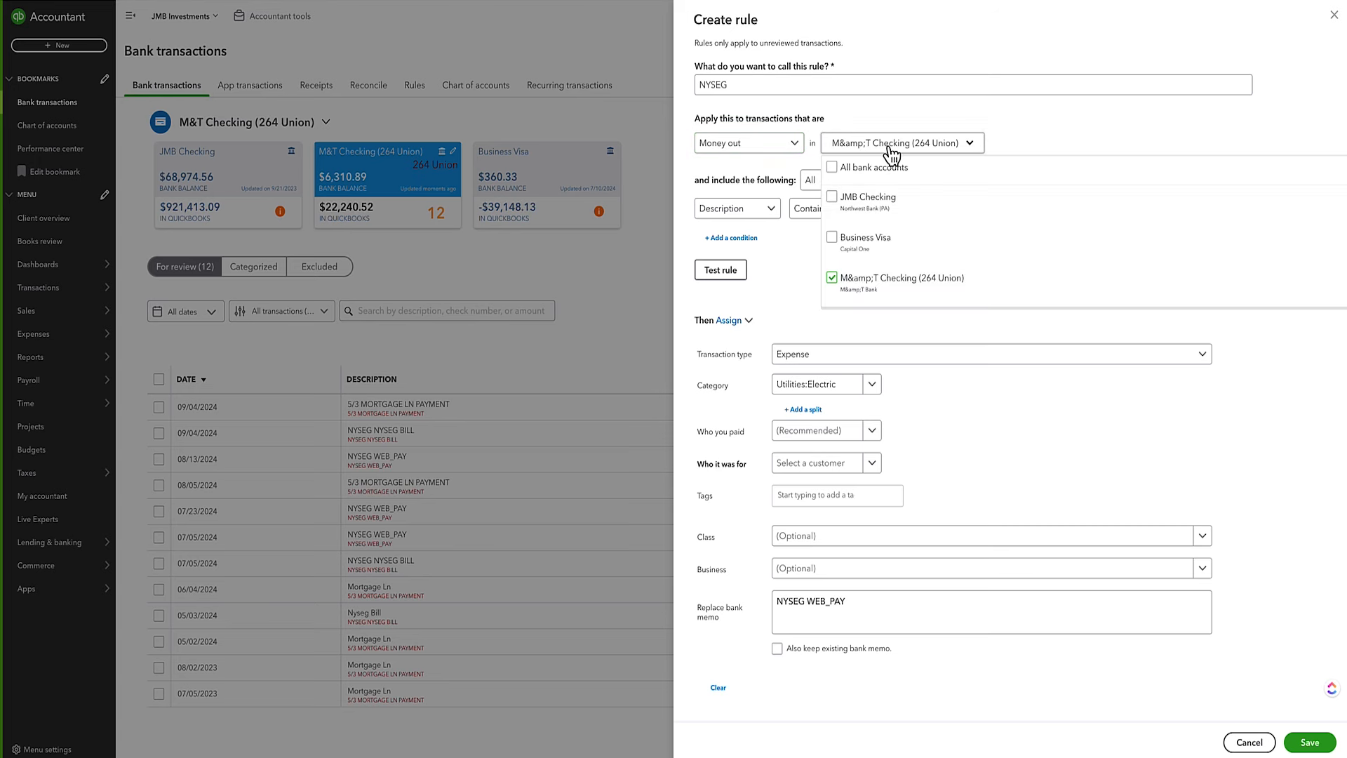
left_click(1040, 143)
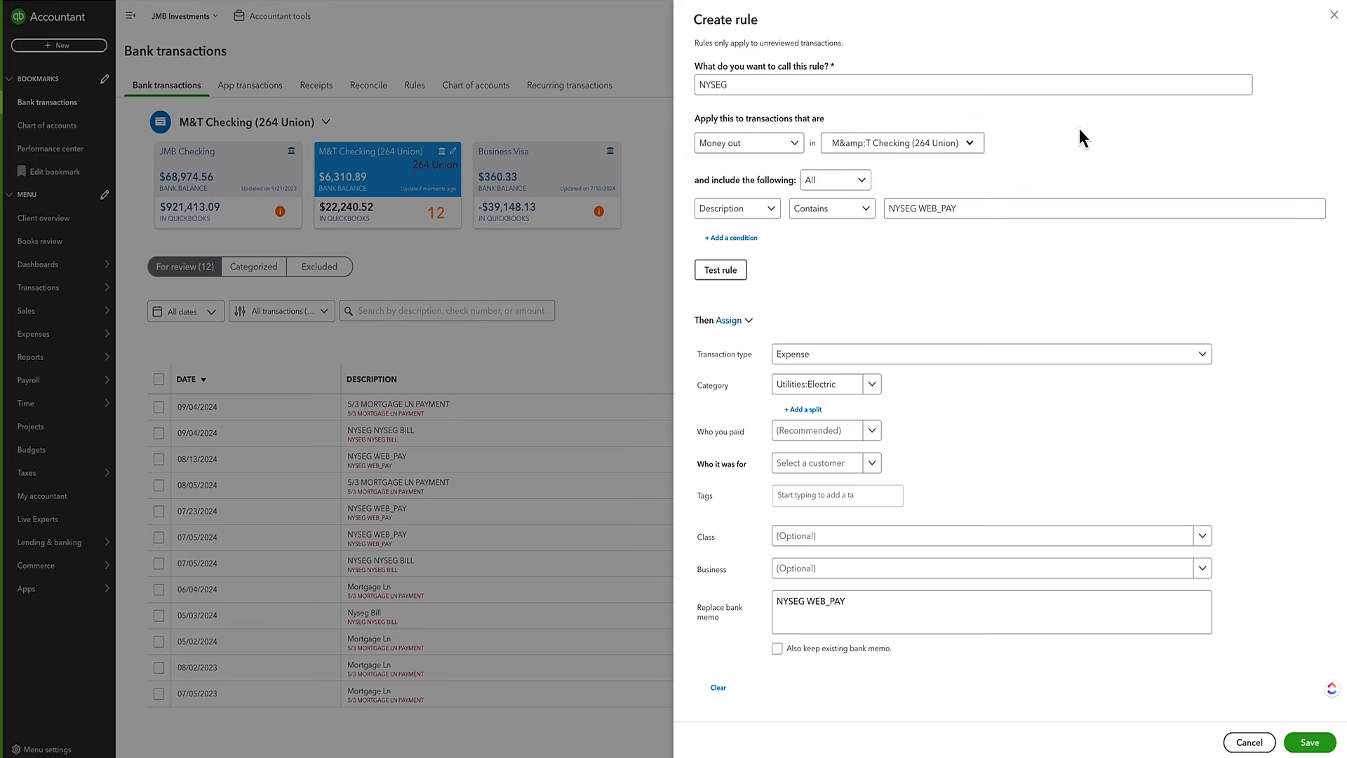
left_click(940, 208)
left_click_drag(983, 209, 890, 207)
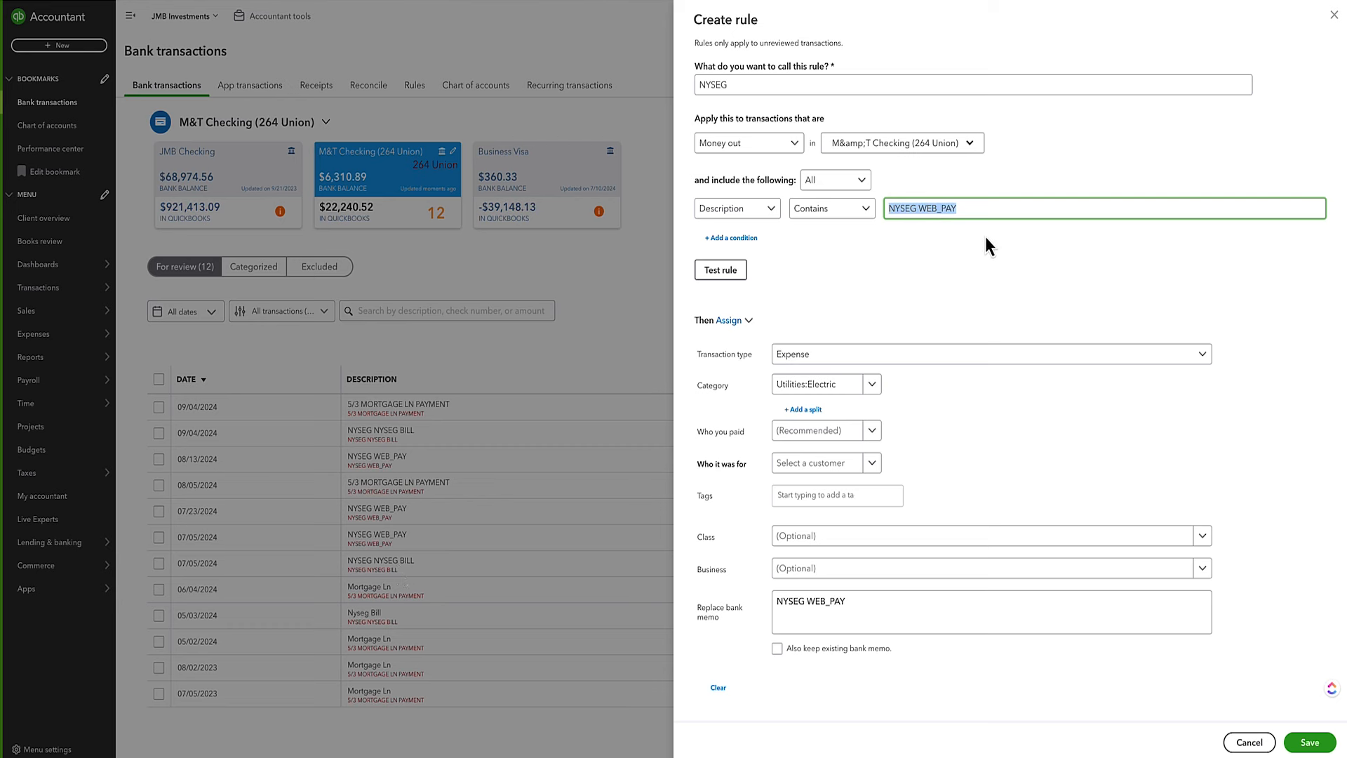
type("NYSEG")
left_click(1006, 227)
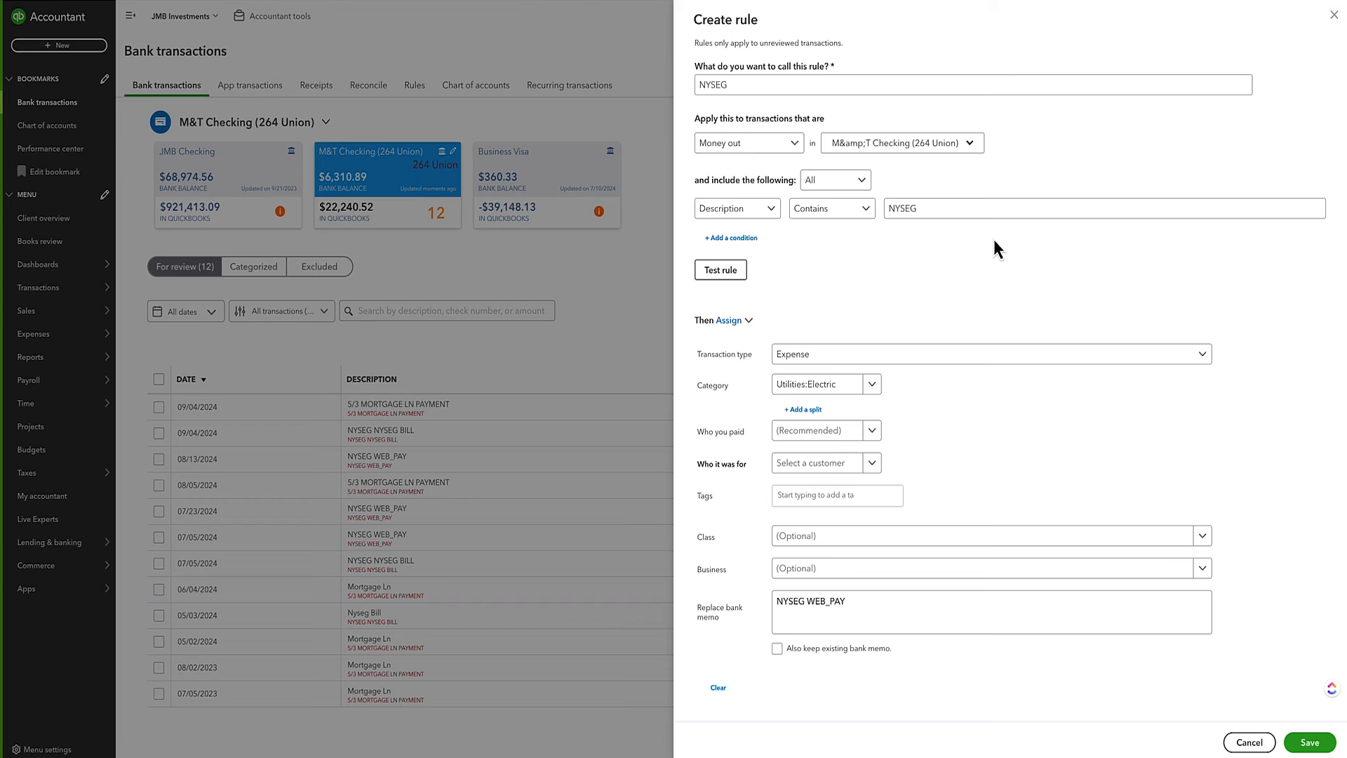
Keep the rule's transaction type as Expense and assign the Utilities:Electric category
left_click(804, 359)
left_click(804, 358)
left_click(804, 359)
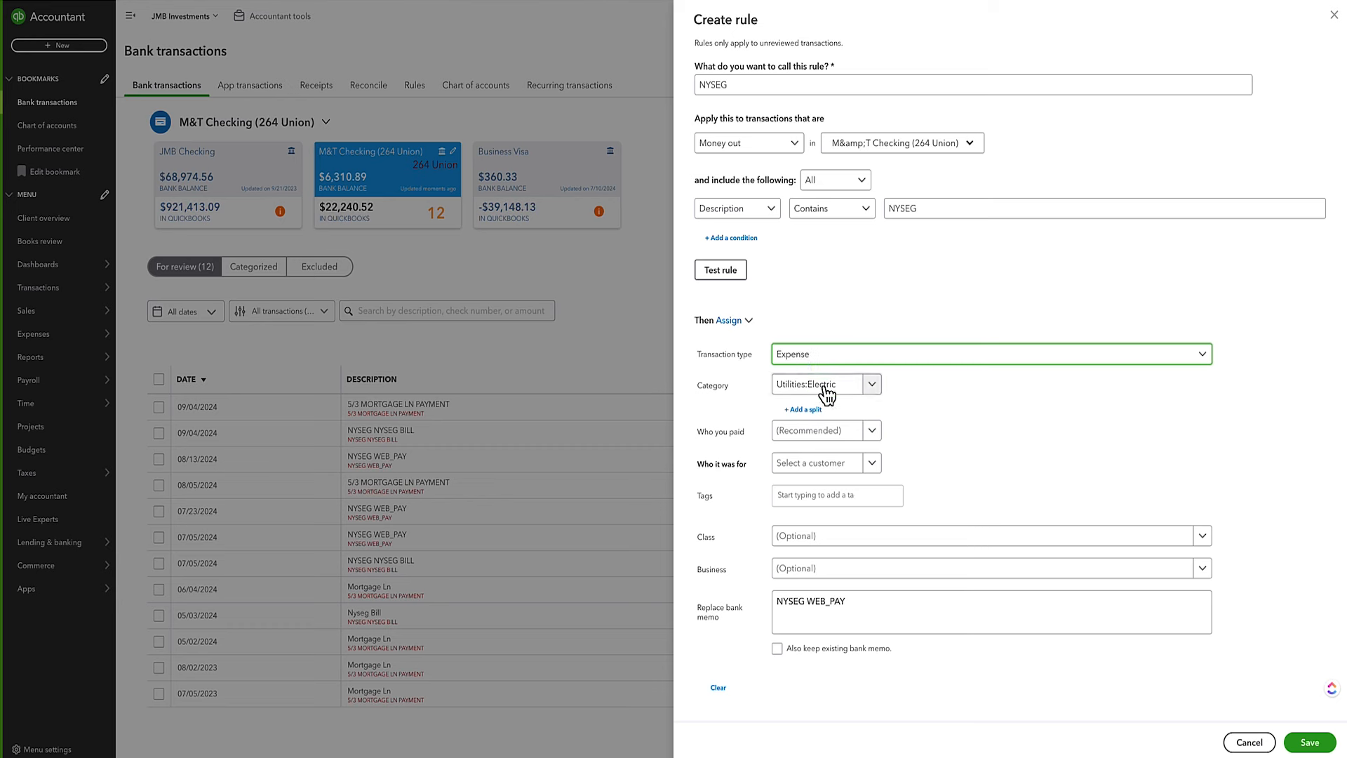
left_click(877, 391)
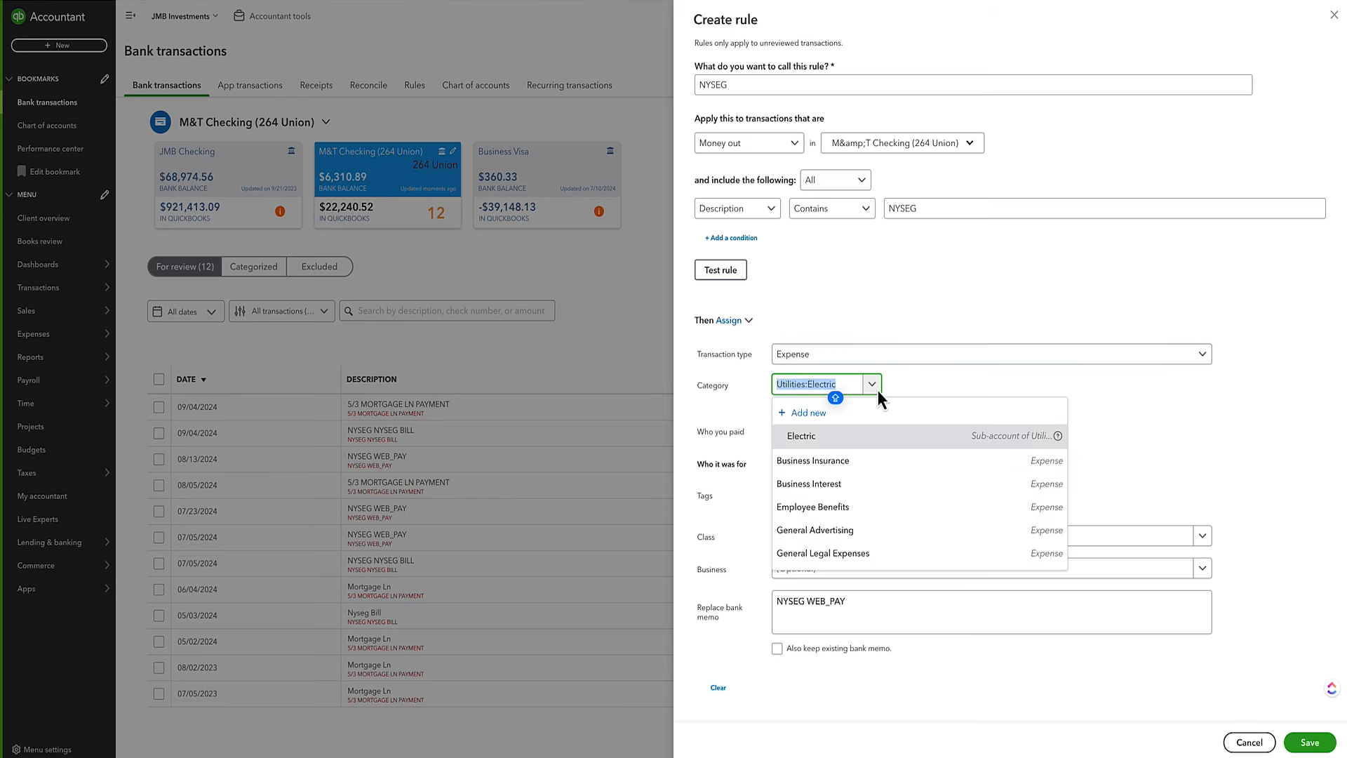
left_click(851, 440)
Add NYSEG as a new vendor and assign it as the rule's payee
left_click(839, 438)
type("NYSEG")
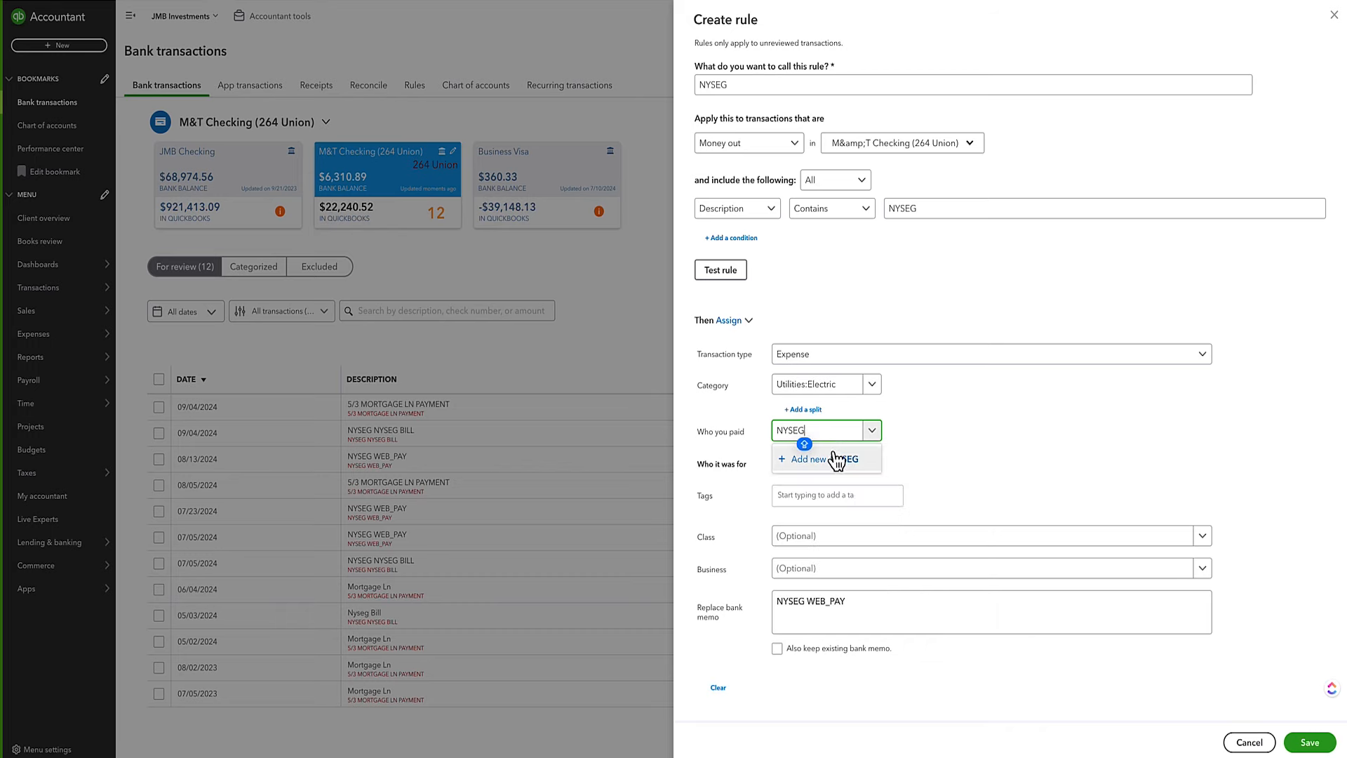
left_click(826, 460)
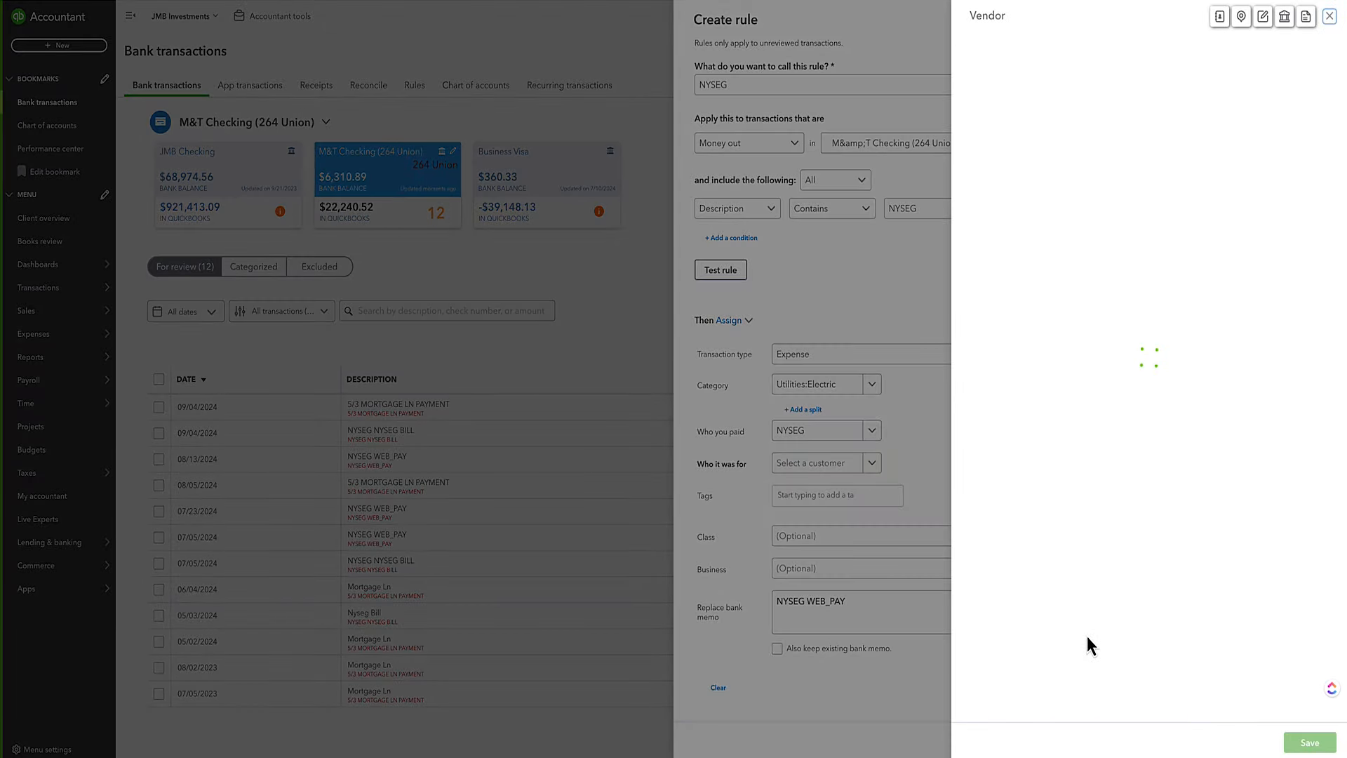
left_click(1309, 744)
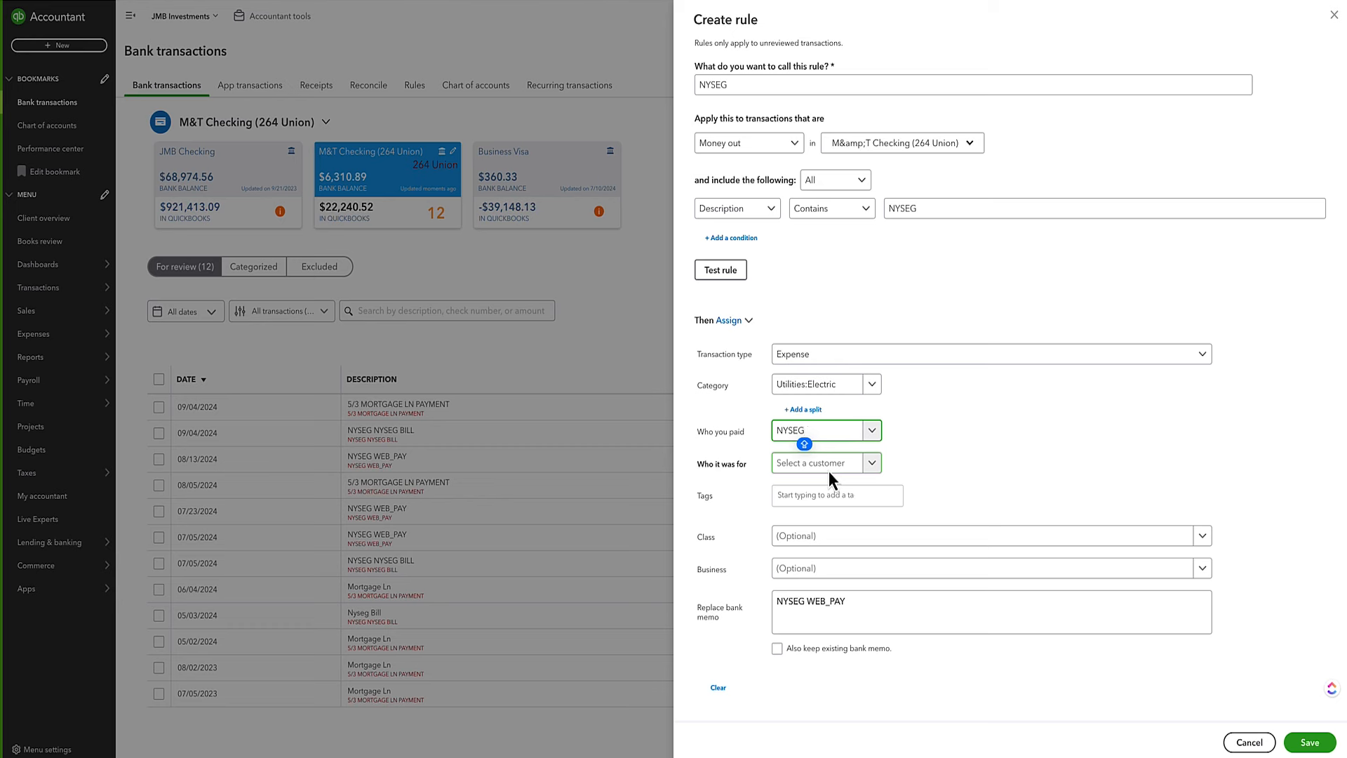
Look through the customer and class choices available for the rule without assigning any
left_click(824, 466)
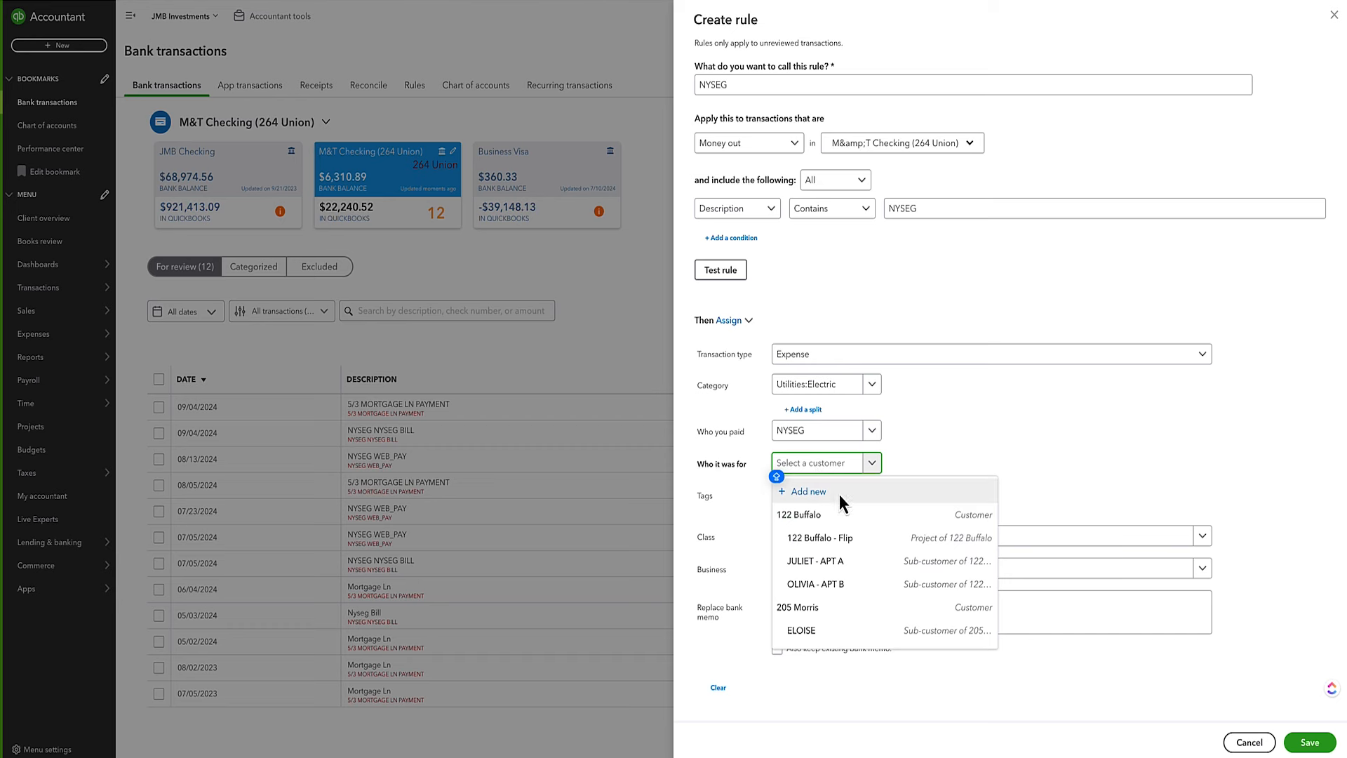
left_click(919, 443)
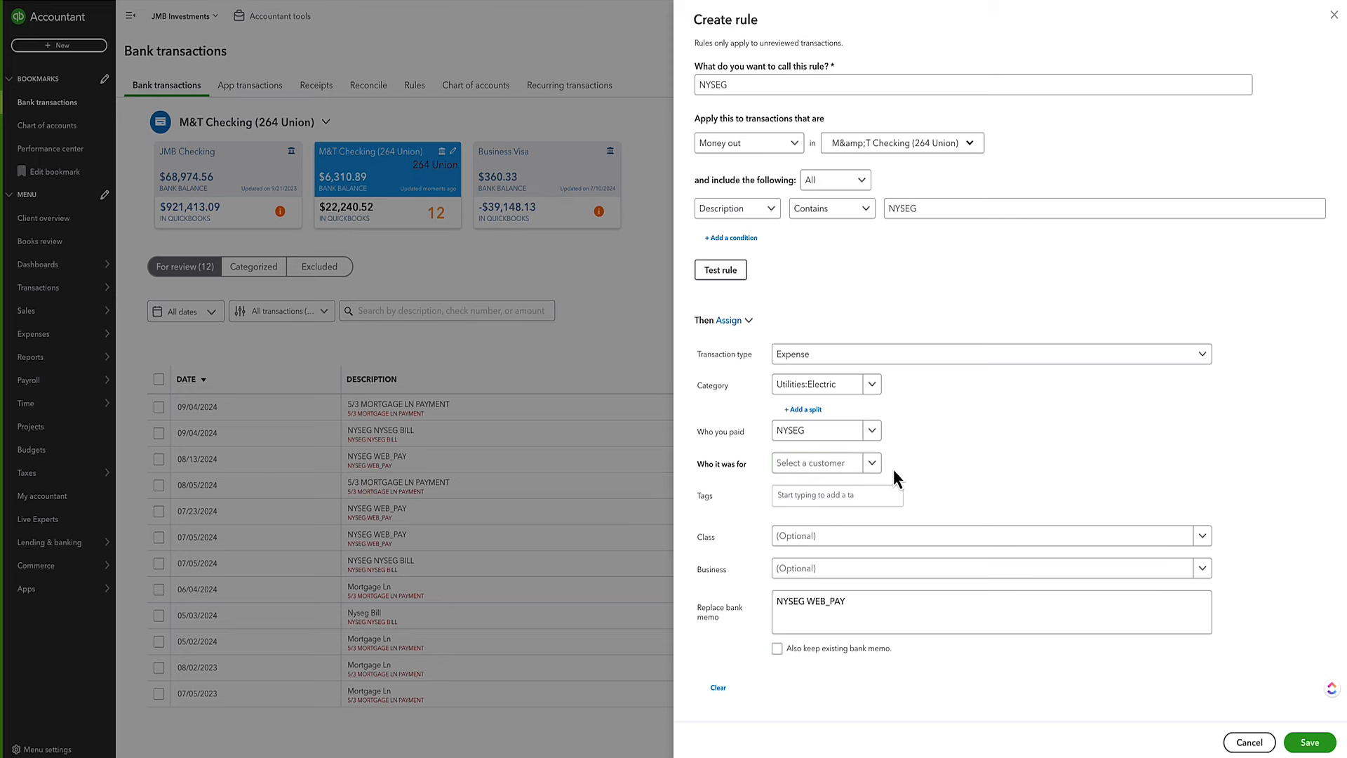
left_click(835, 541)
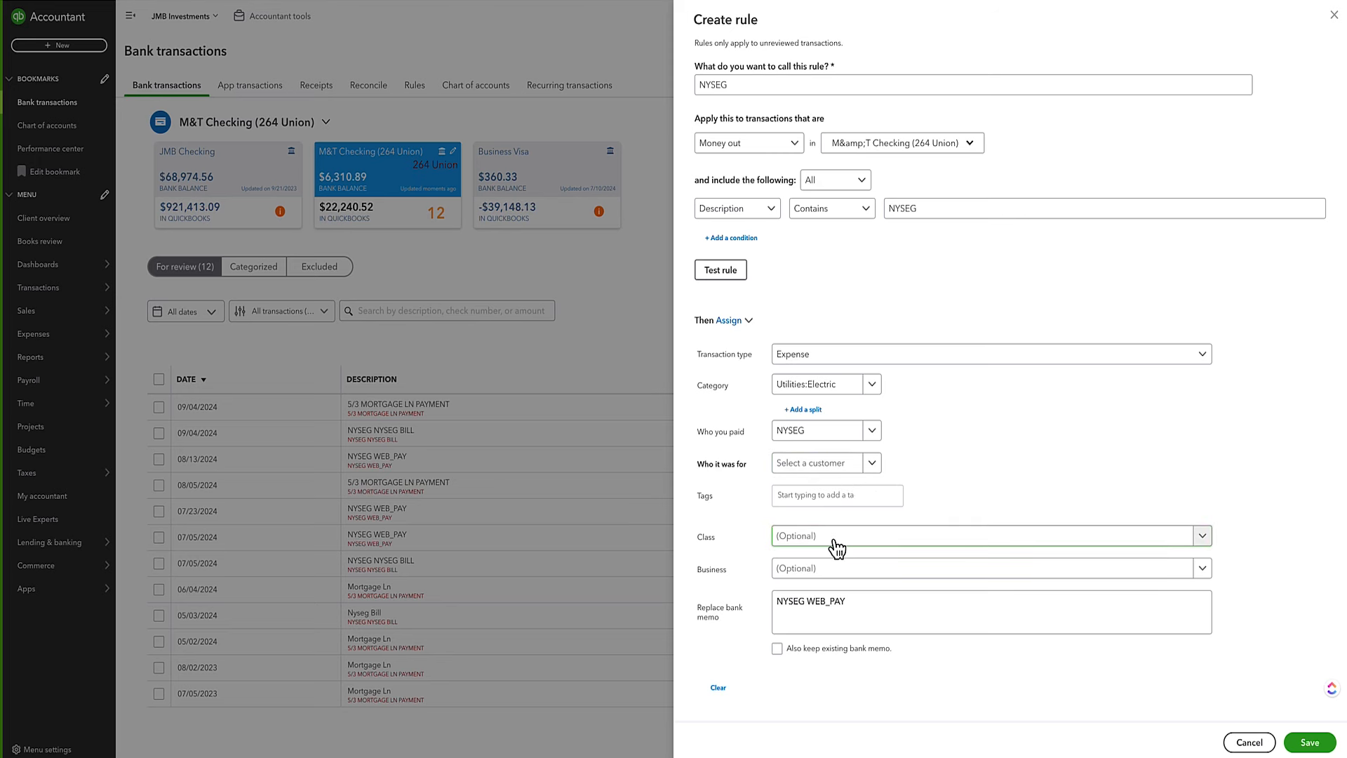
left_click(837, 546)
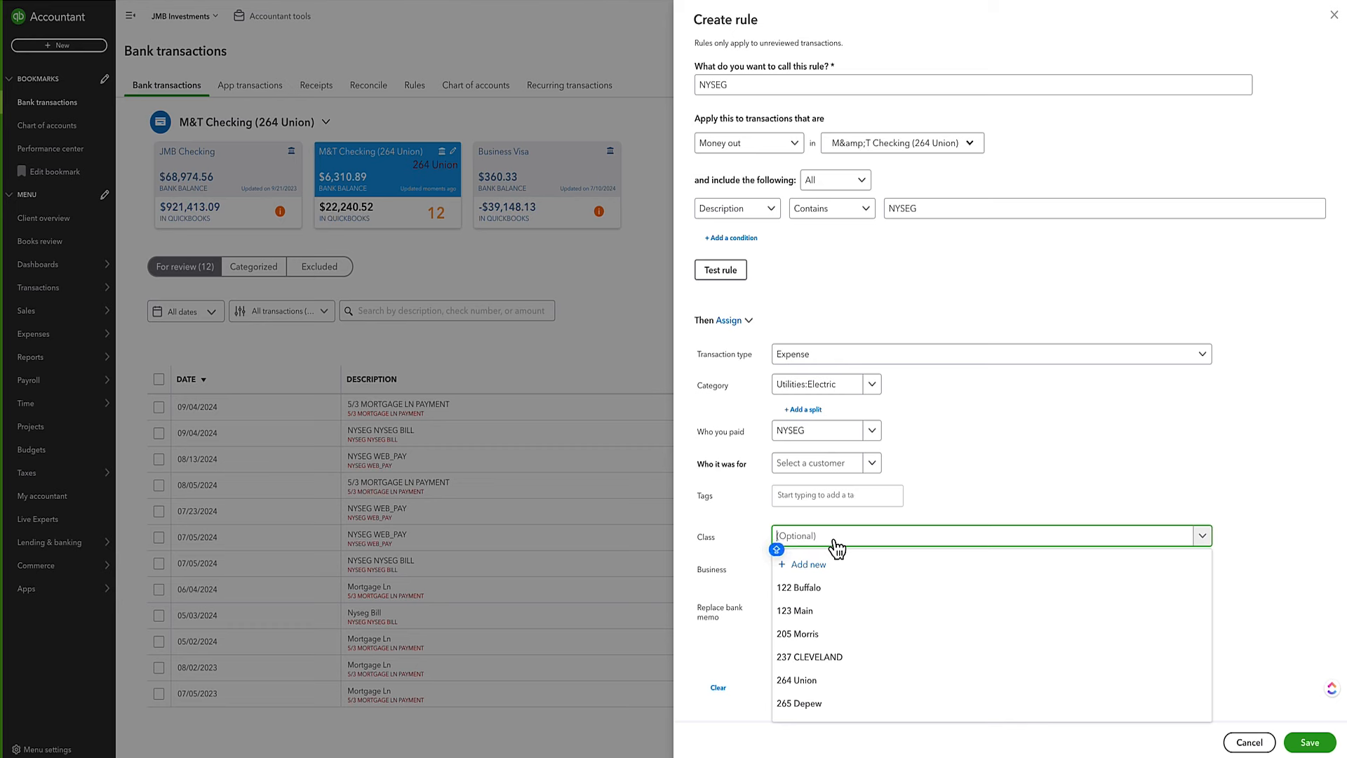
left_click(954, 481)
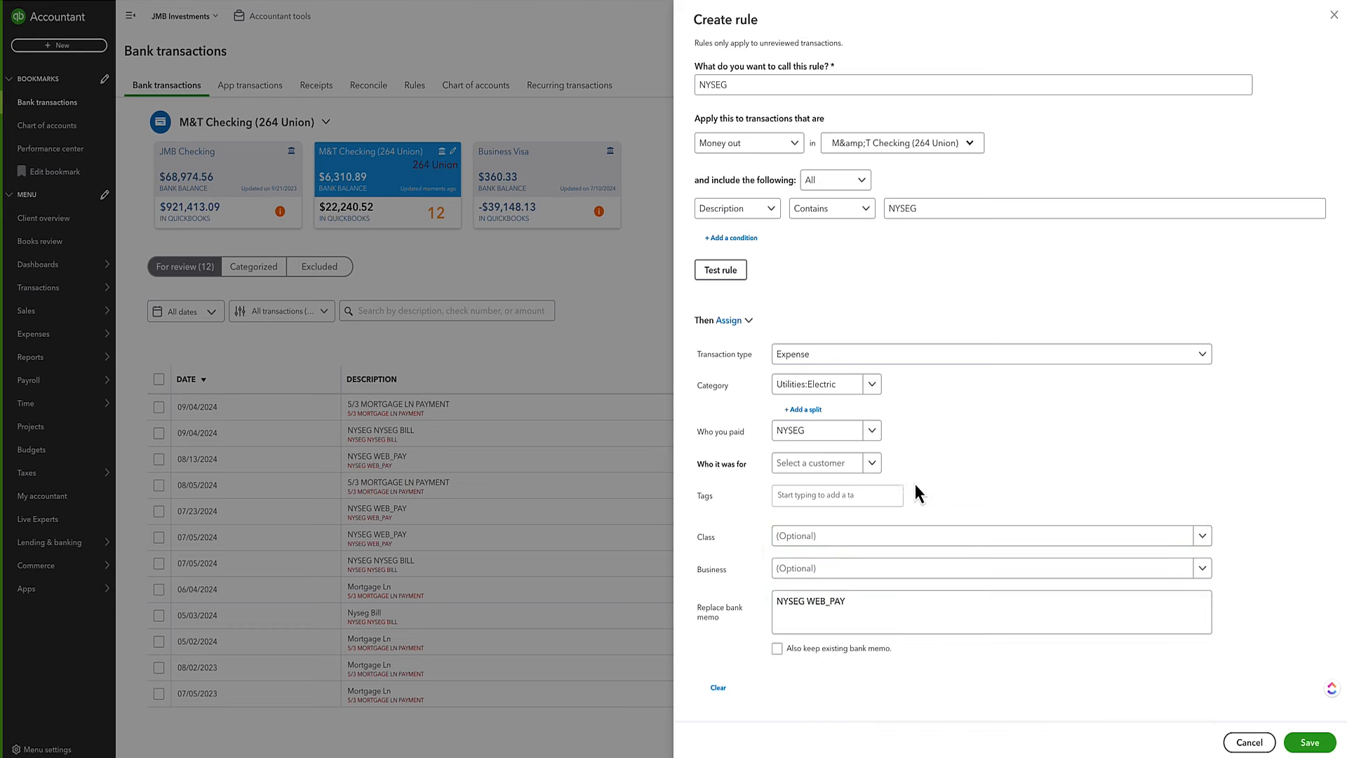
left_click(801, 547)
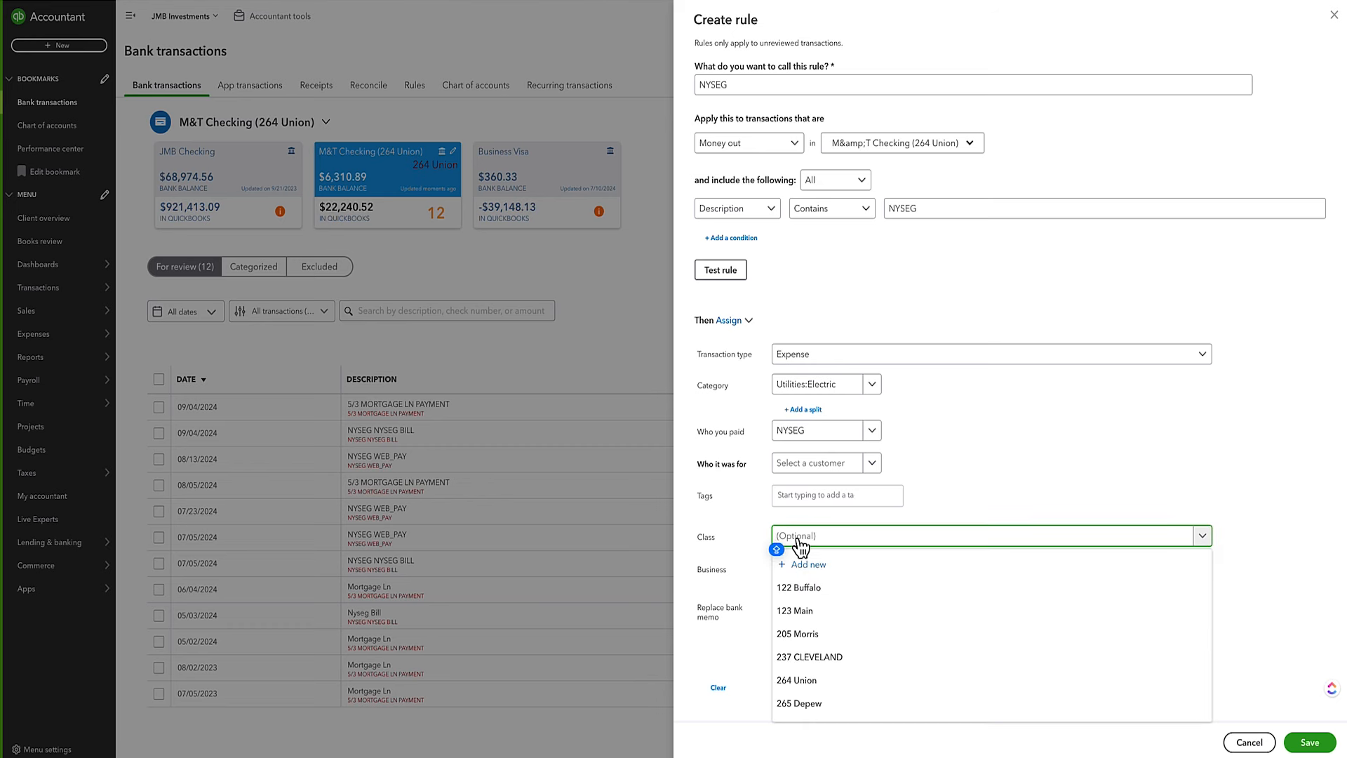
left_click(926, 479)
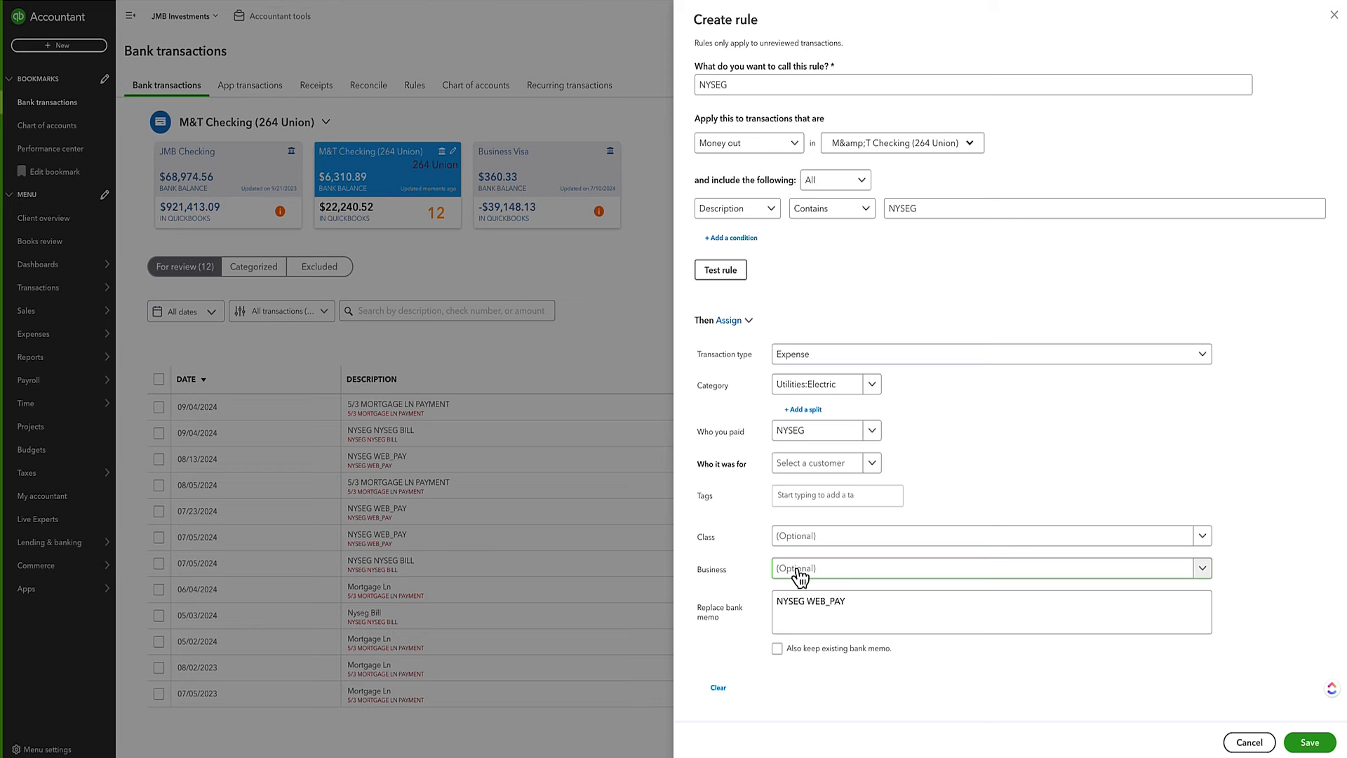
Save the NYSEG rule without automatic confirmation of the transactions it applies to
scroll(829, 572, "down", 1)
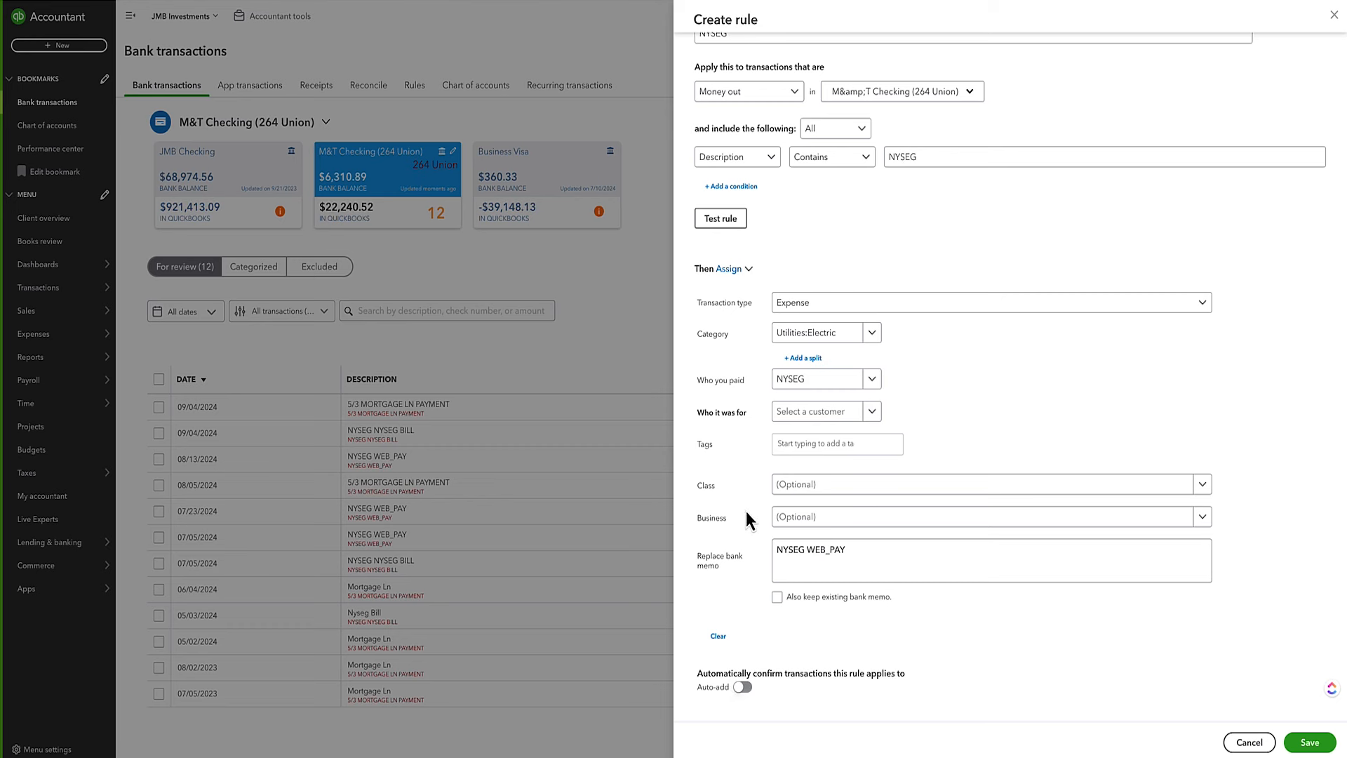
left_click(743, 687)
left_click(743, 689)
left_click(1315, 748)
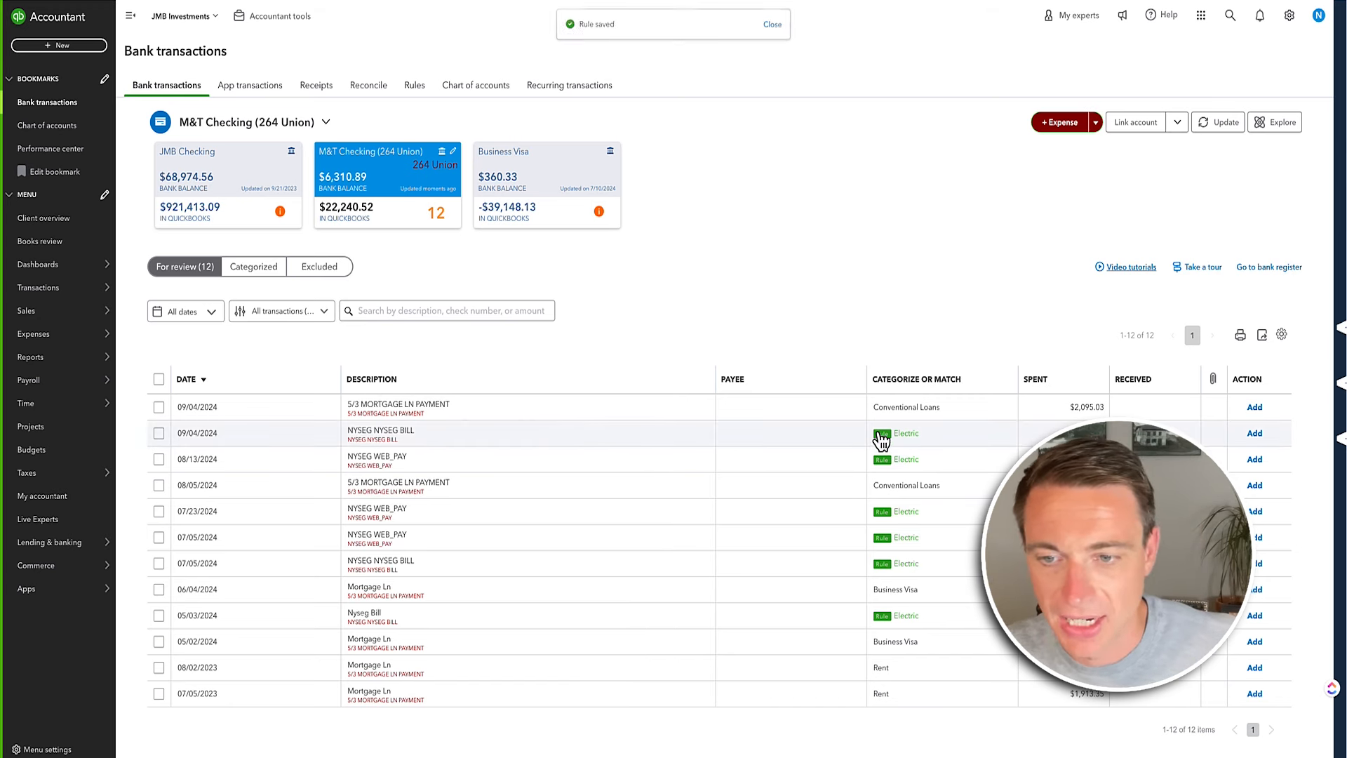
Review the 09/04/2024 NYSEG bill and add it to the books with vendor NYSEG and category Utilities:Electric
left_click(531, 447)
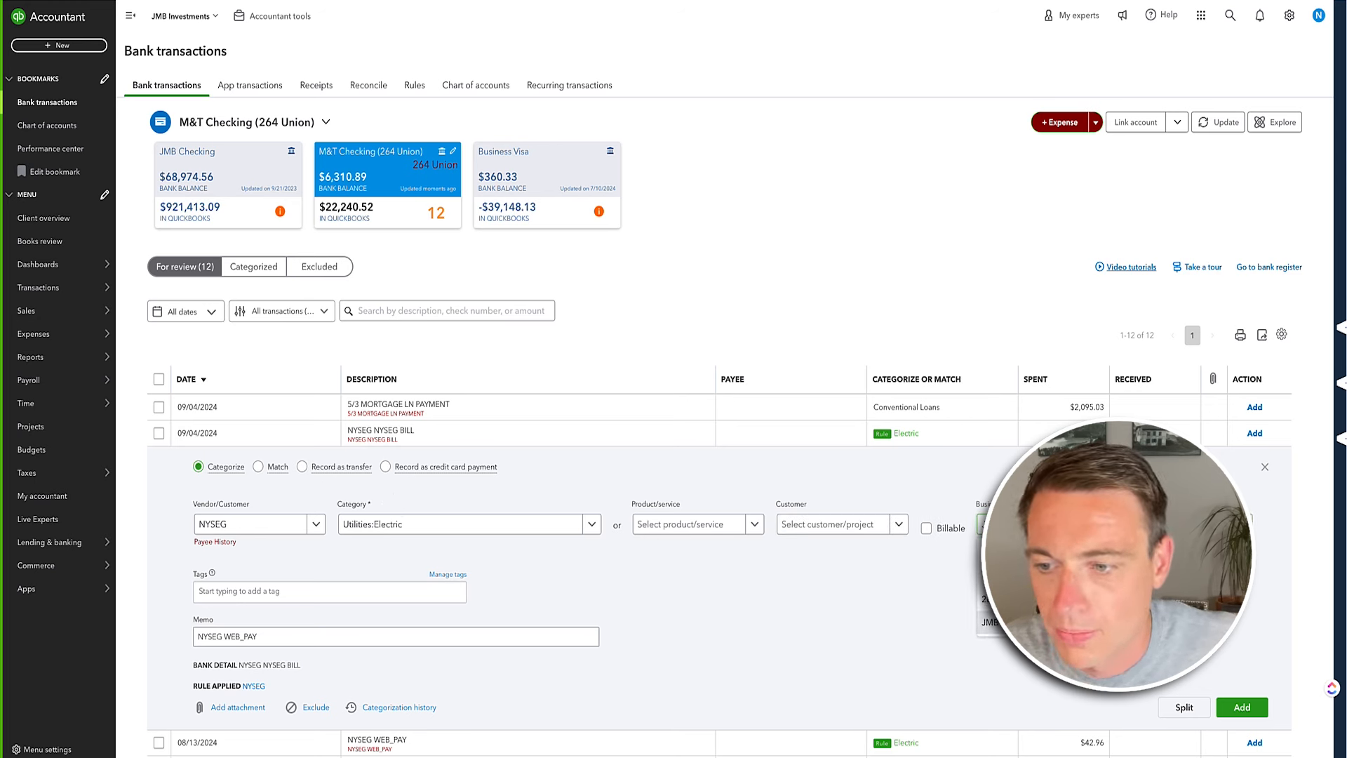
left_click(1243, 524)
left_click(1147, 691)
left_click(1239, 708)
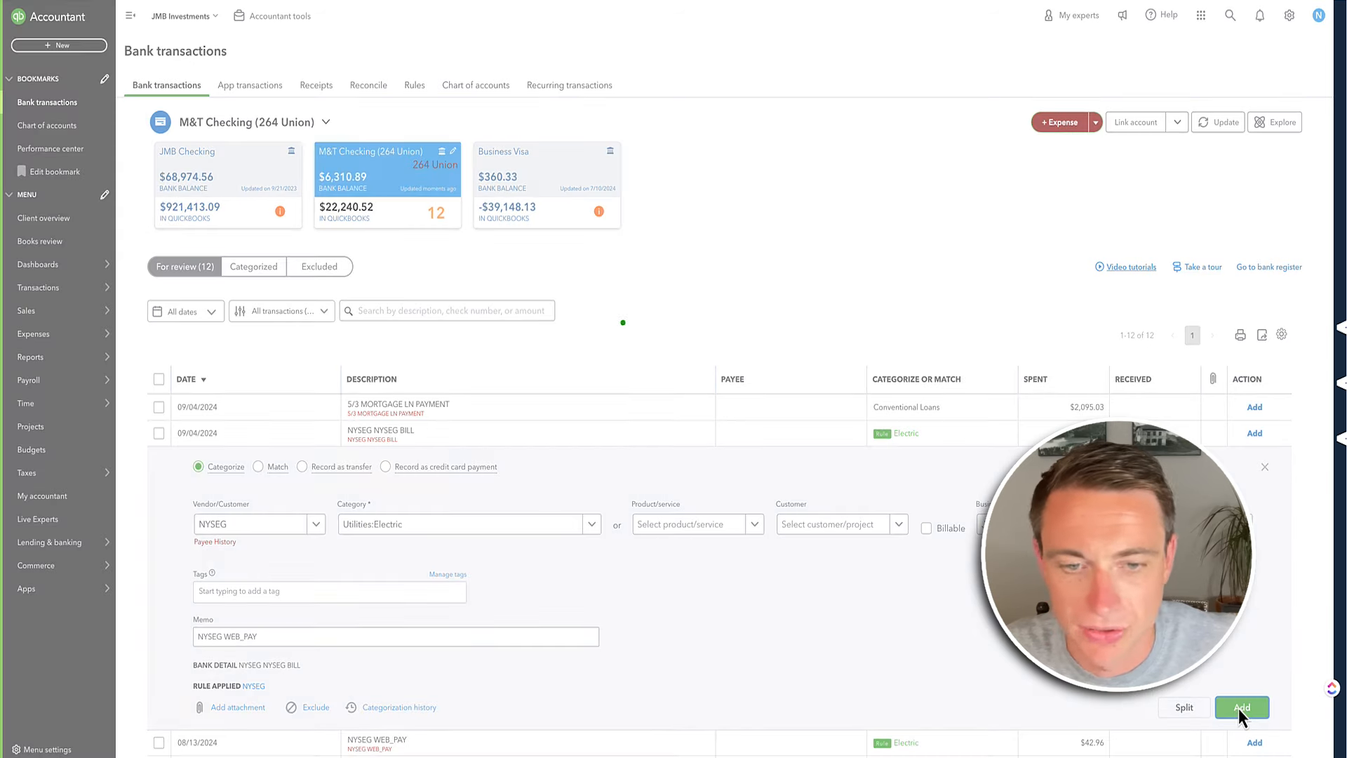
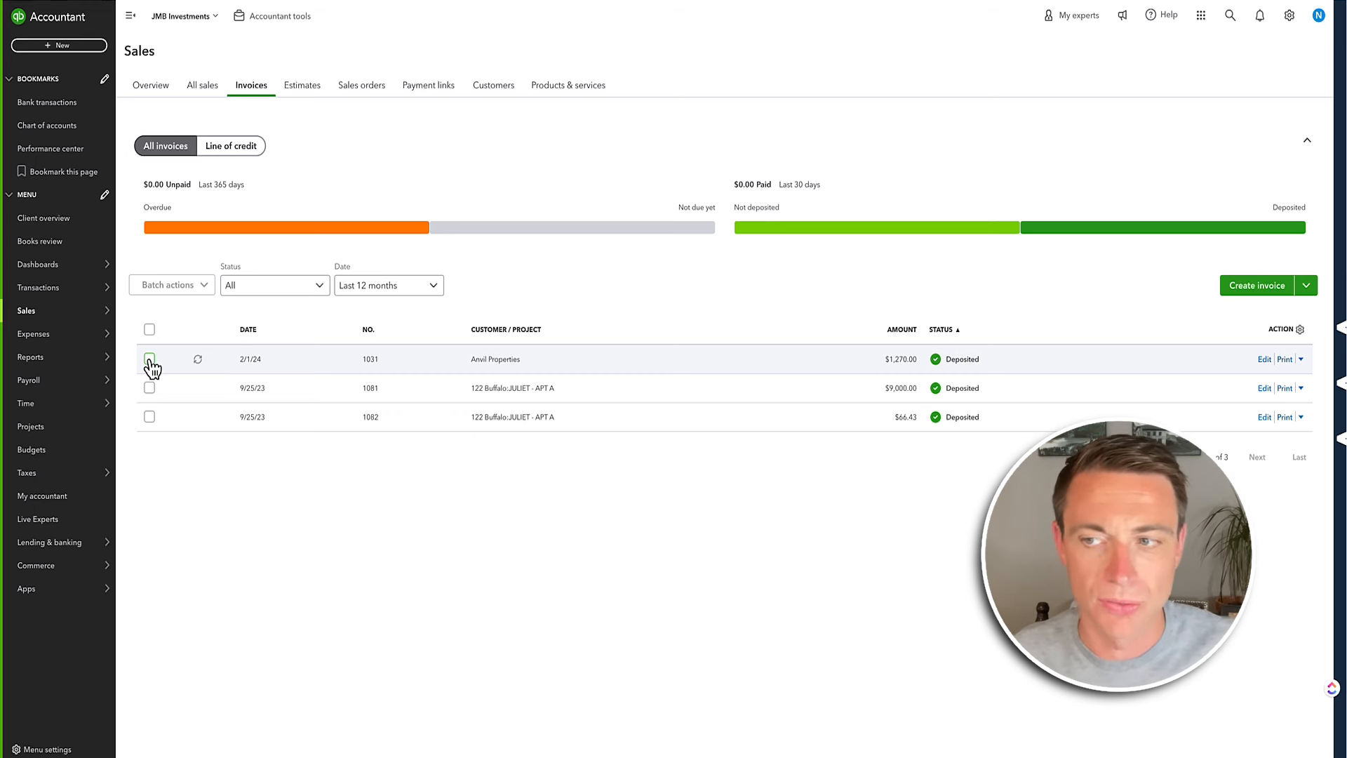
Create a new invoice for the Apt A tenant listed under the 122 Buffalo customer
left_click(1272, 290)
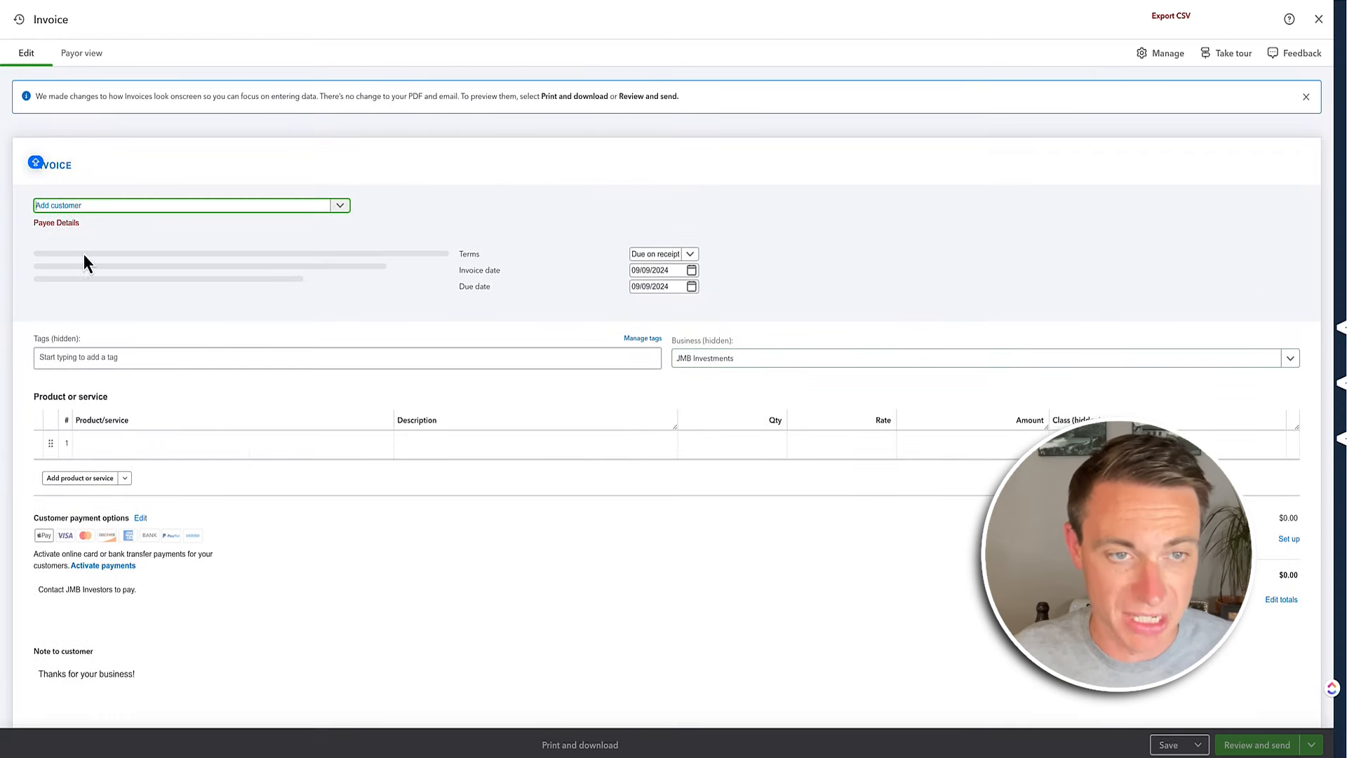
left_click(340, 206)
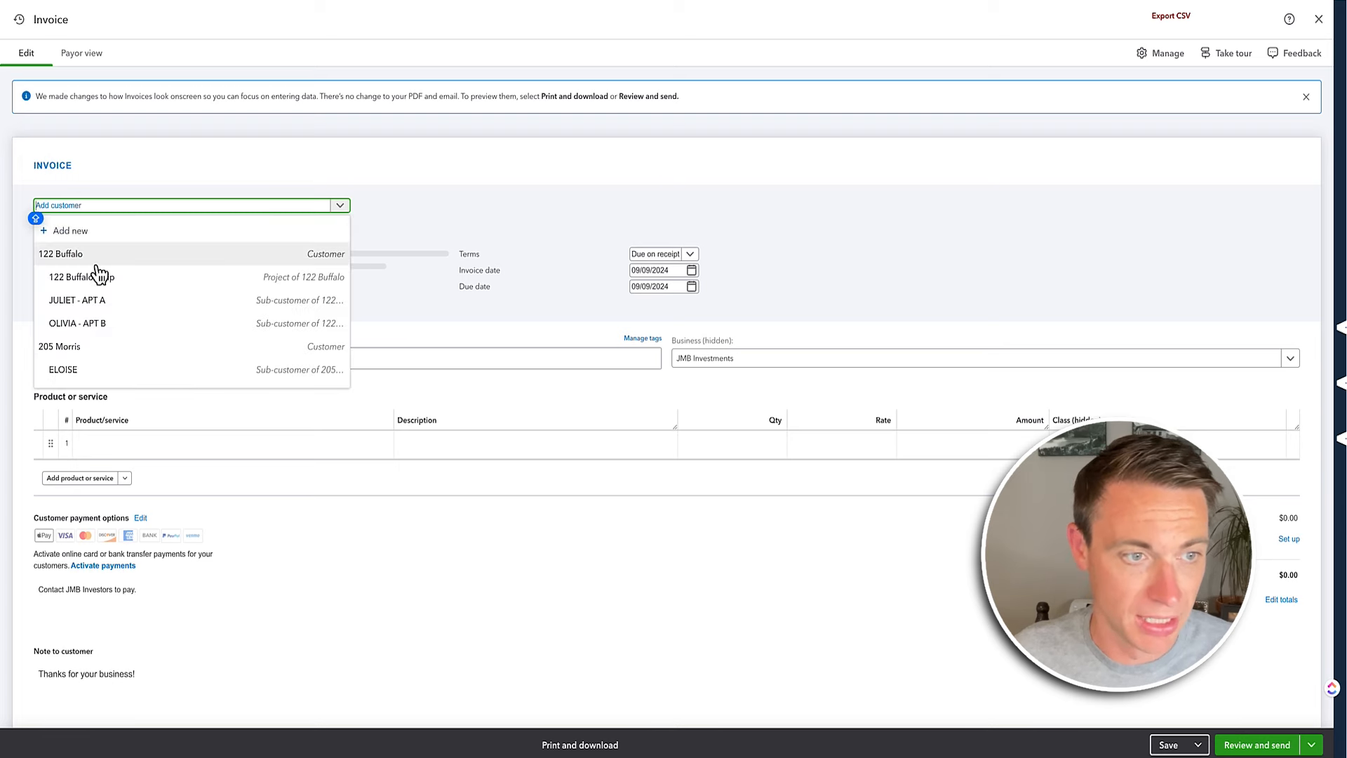
left_click(91, 302)
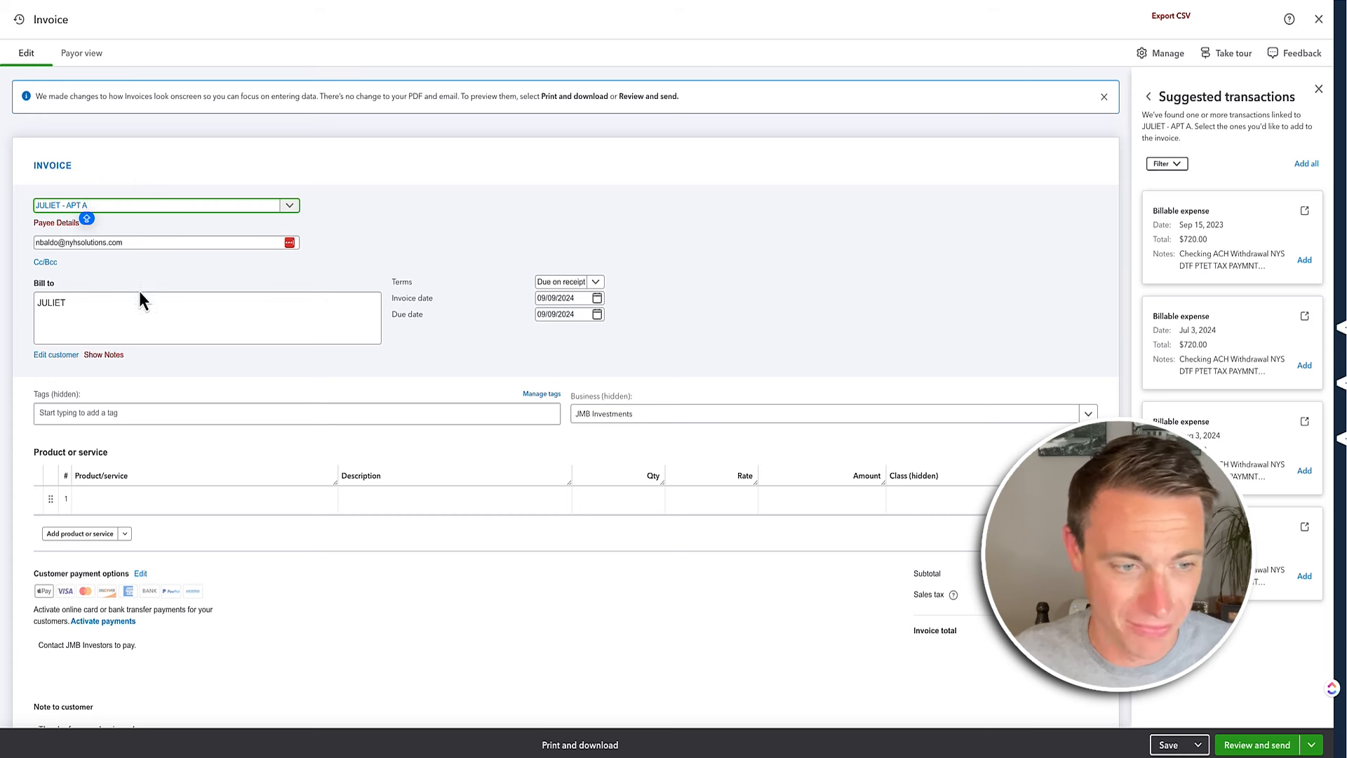
left_click(169, 499)
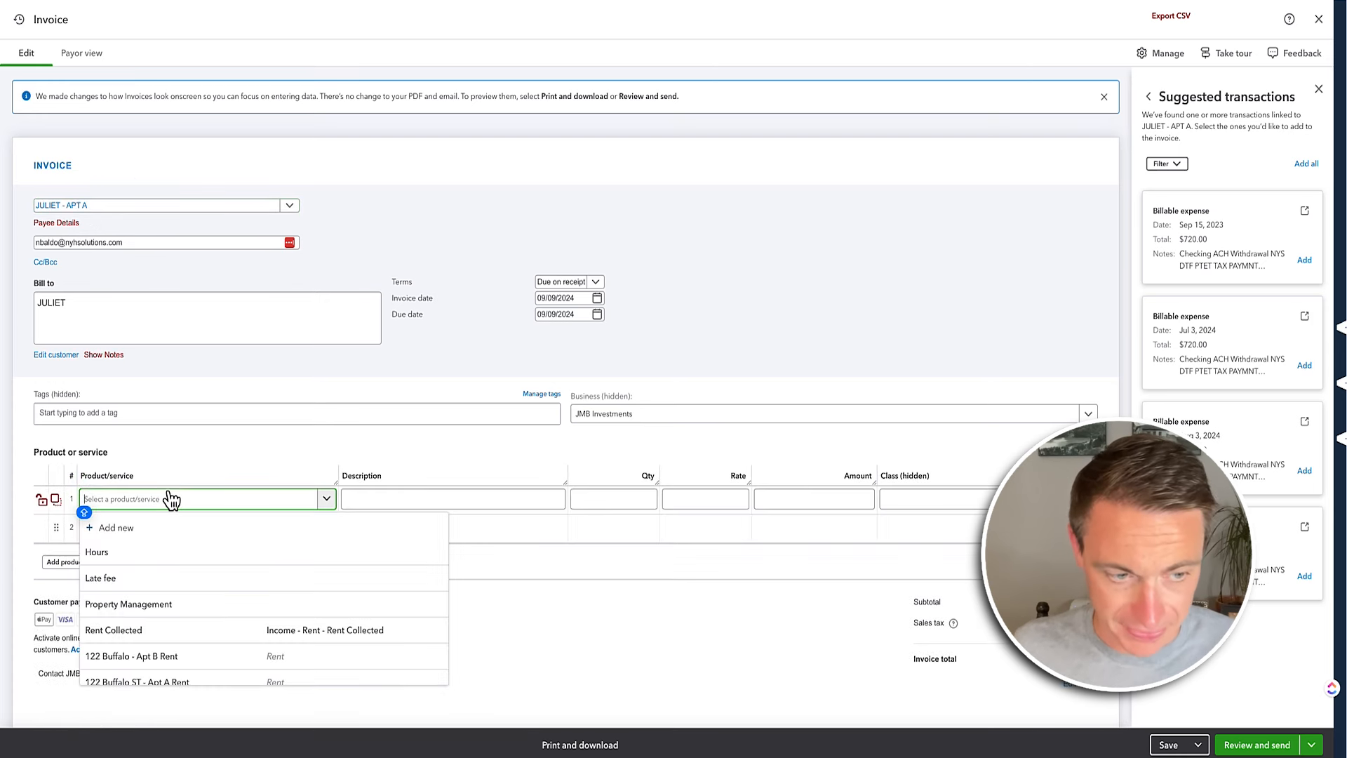
scroll(174, 541, "down", 2)
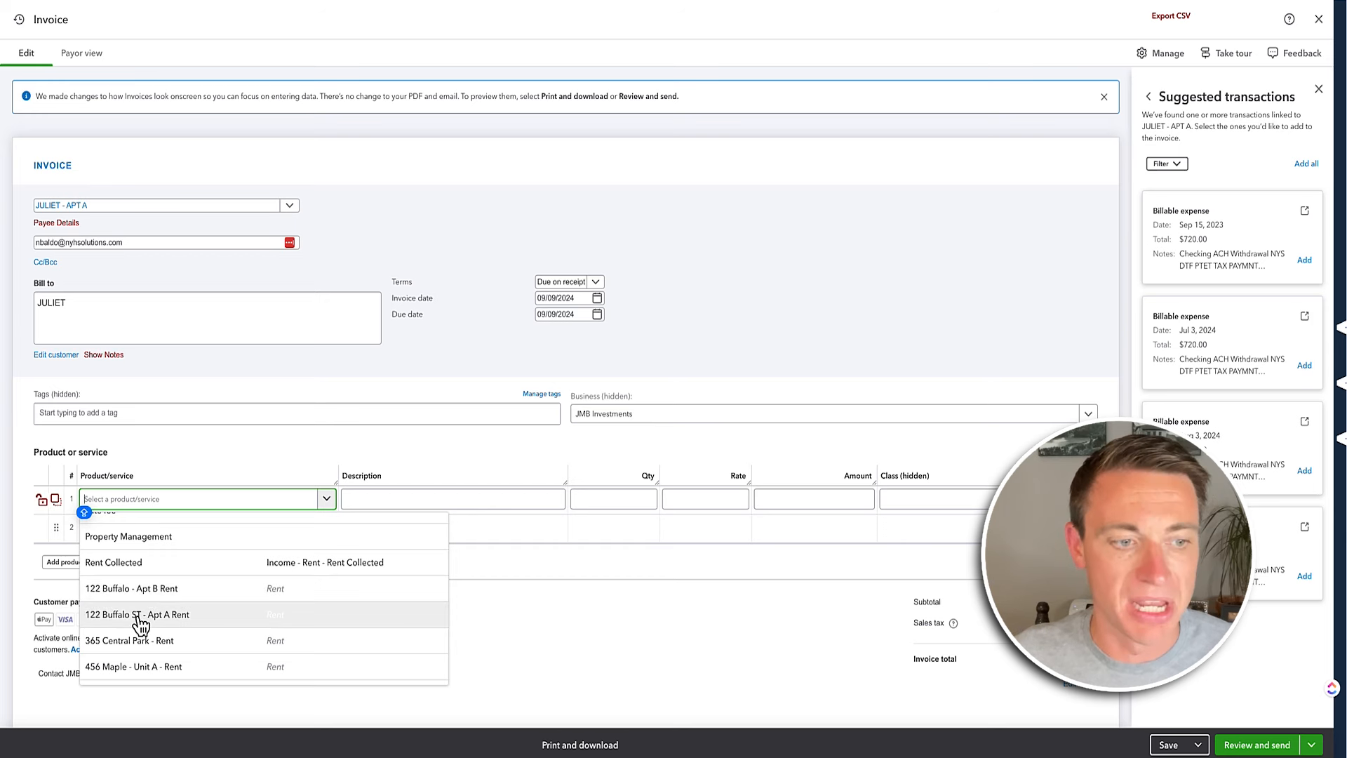
left_click(140, 617)
left_click(458, 499)
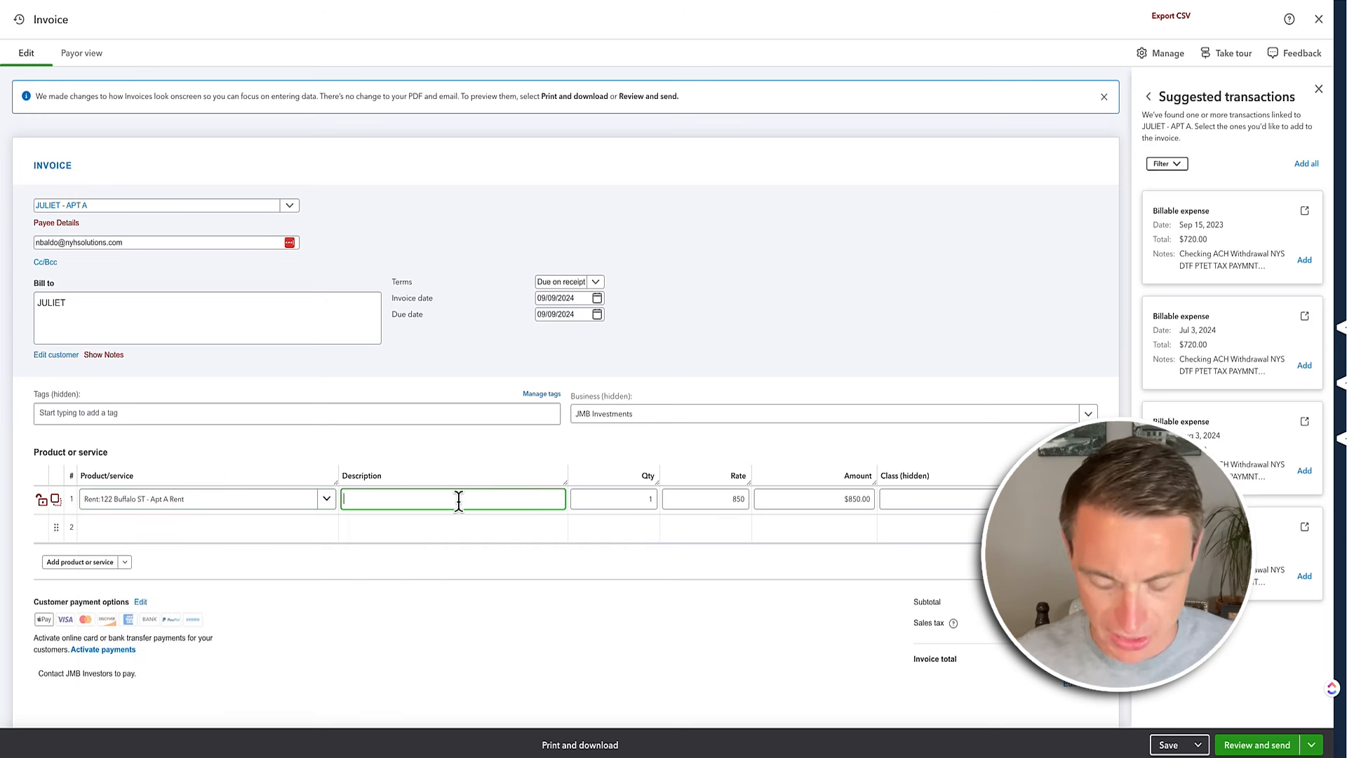
type("MONTHLY RENT")
key("Tab")
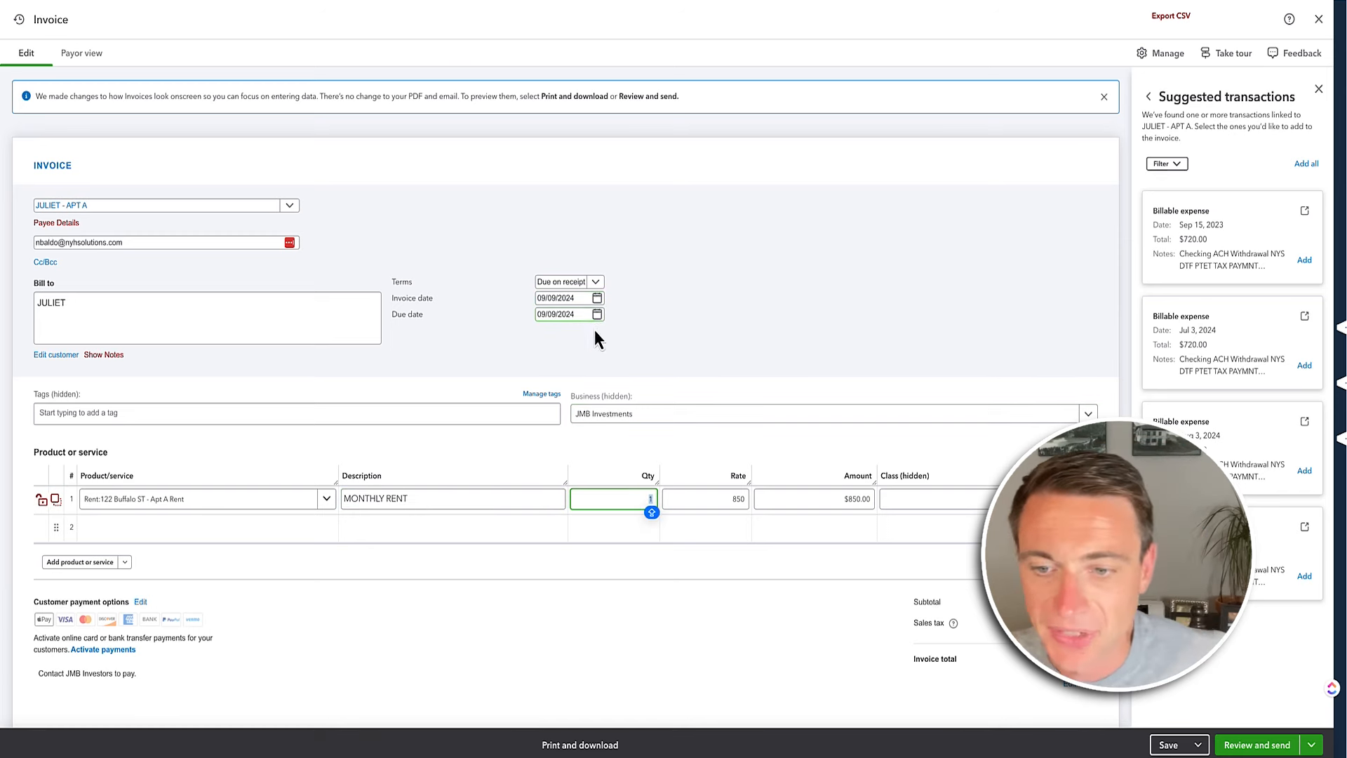
left_click(937, 498)
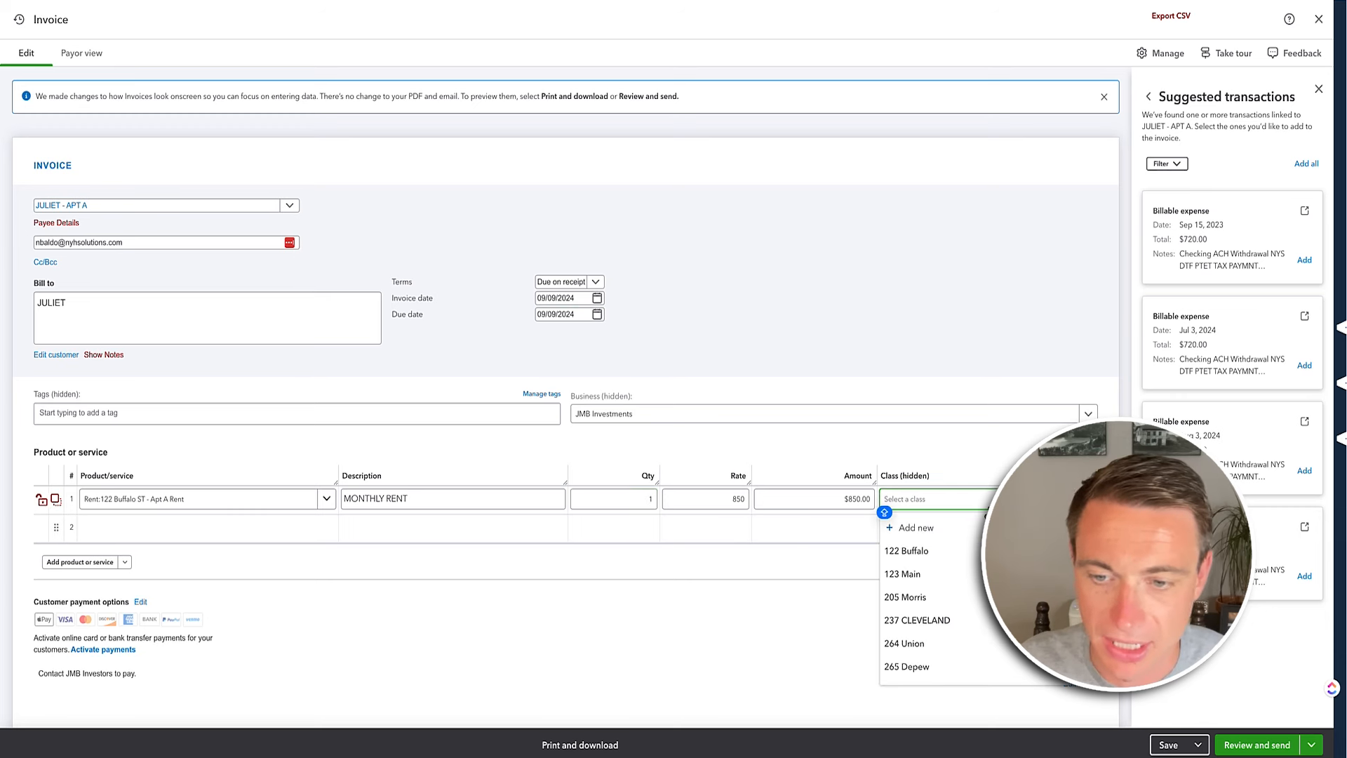
left_click(928, 553)
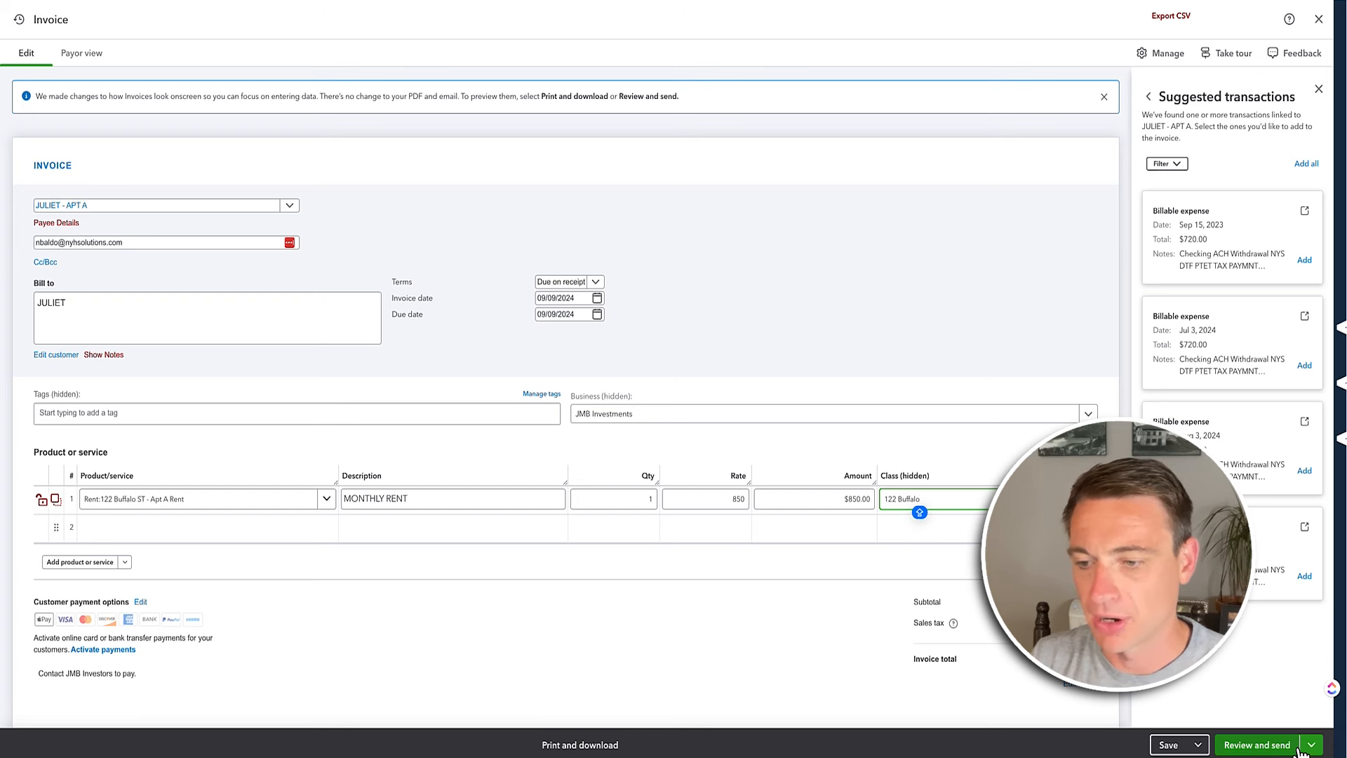
Save the monthly rent invoice without sending it and return to the invoices list
left_click(1277, 745)
left_click(1170, 746)
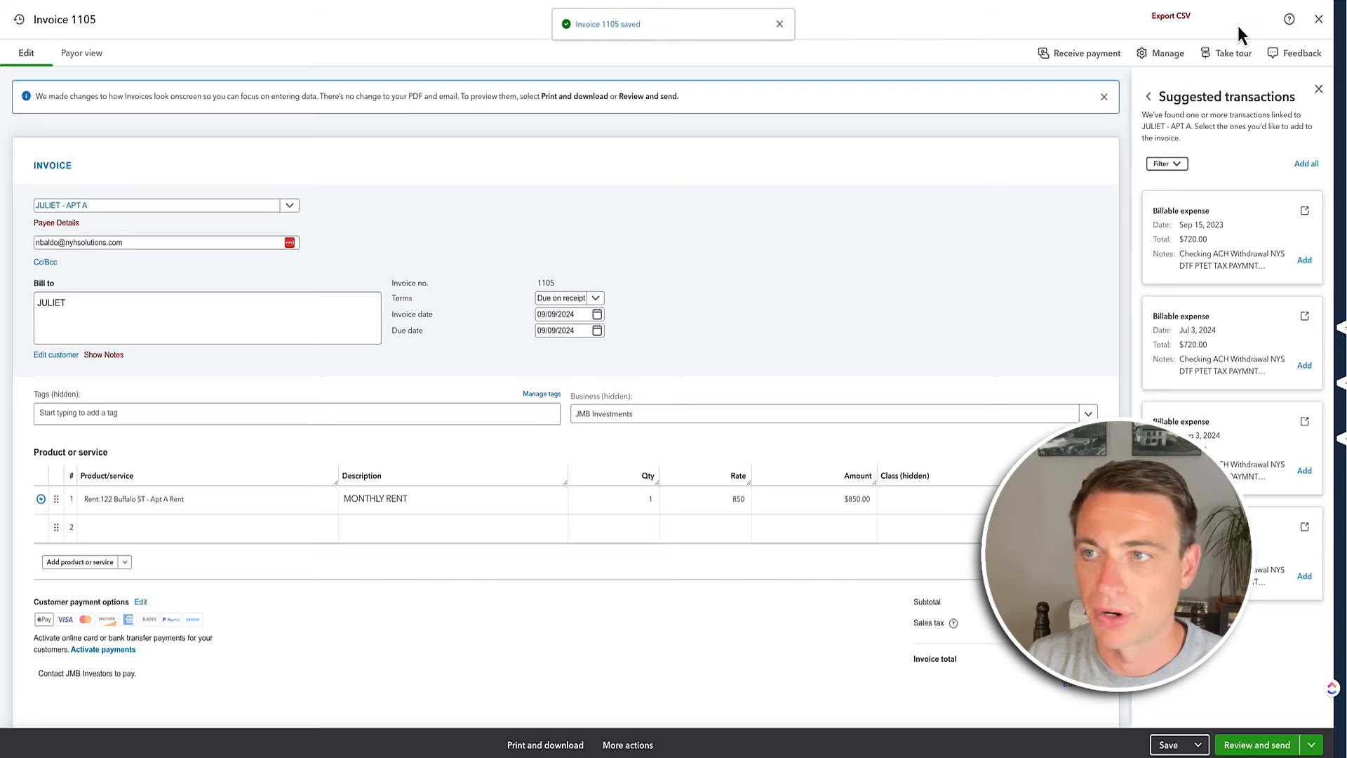
left_click(1321, 21)
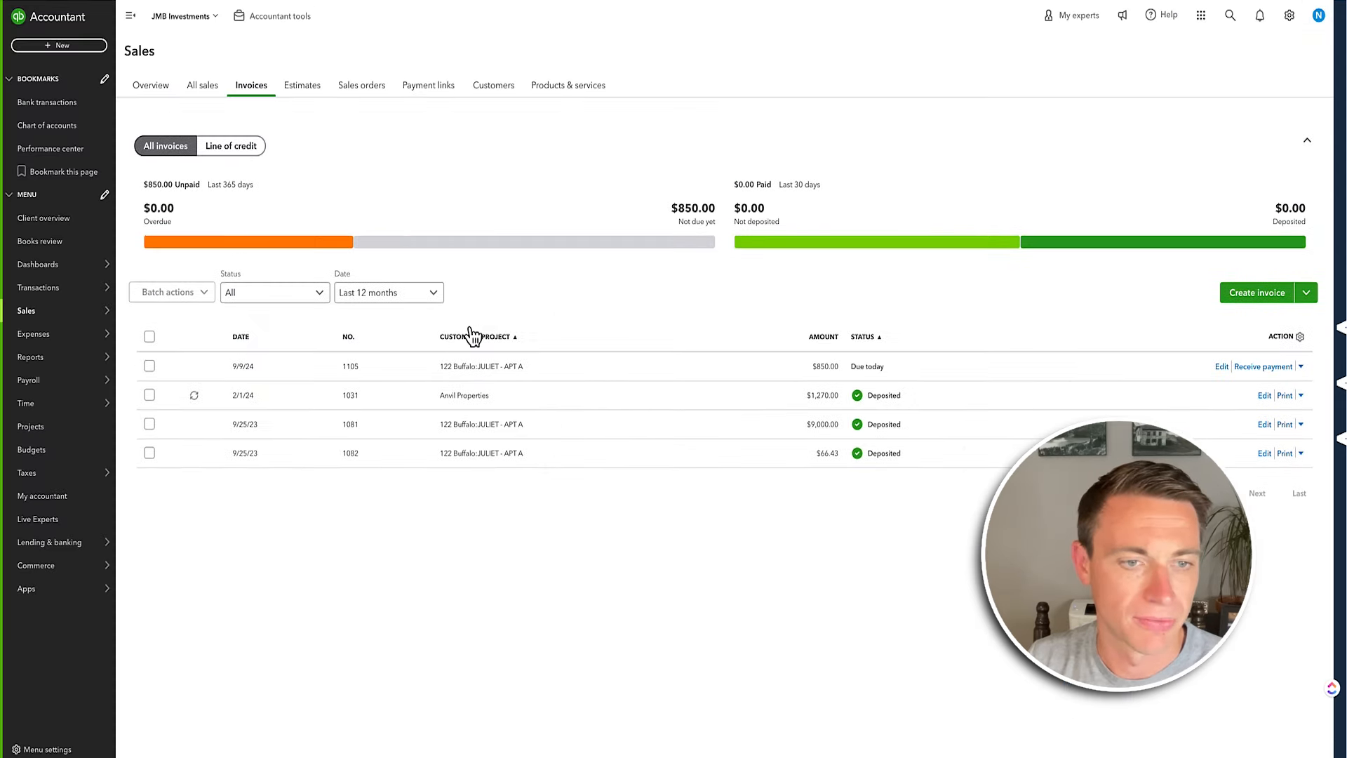
Reopen the new Apt A rent invoice for editing, set its invoice date to 09/09/2018 and save it
left_click(528, 374)
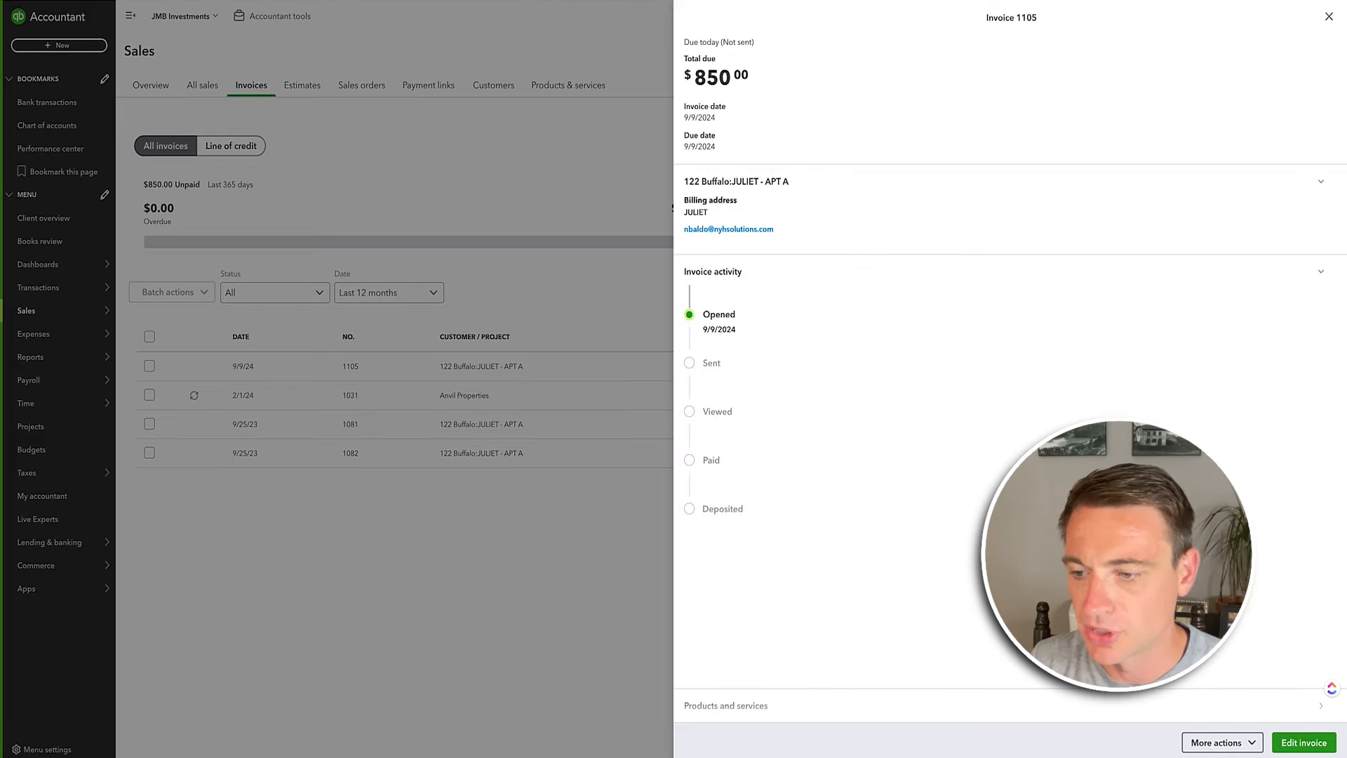
left_click(1304, 742)
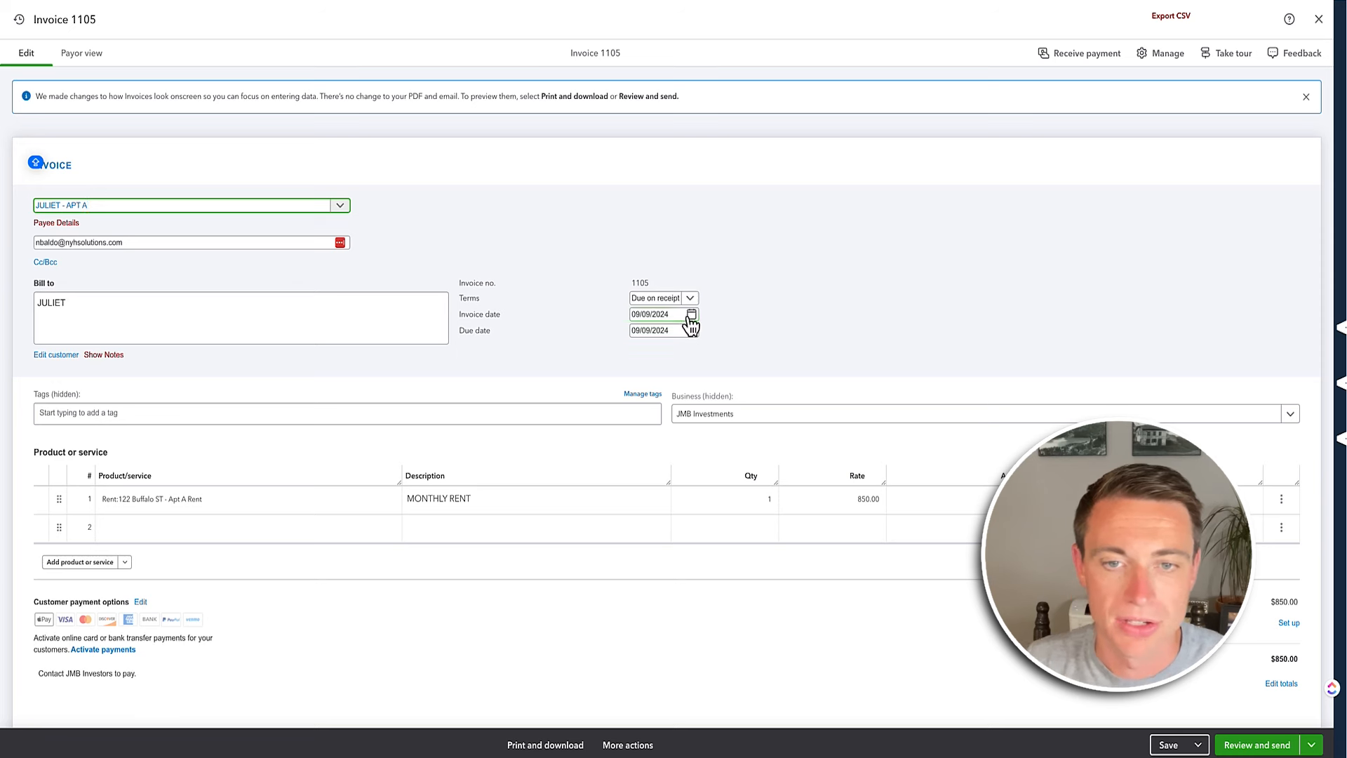
left_click(691, 317)
left_click(644, 311)
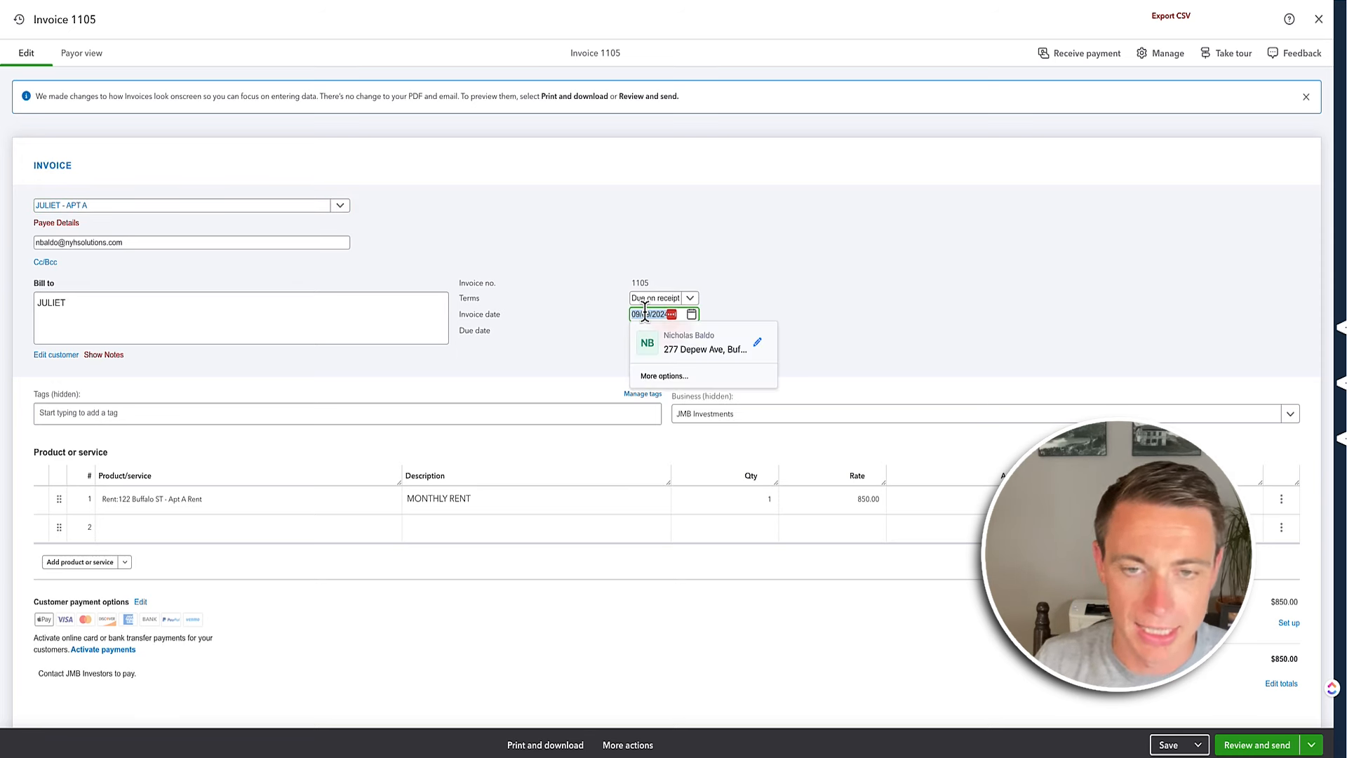
type("9/09/2018")
key("Tab")
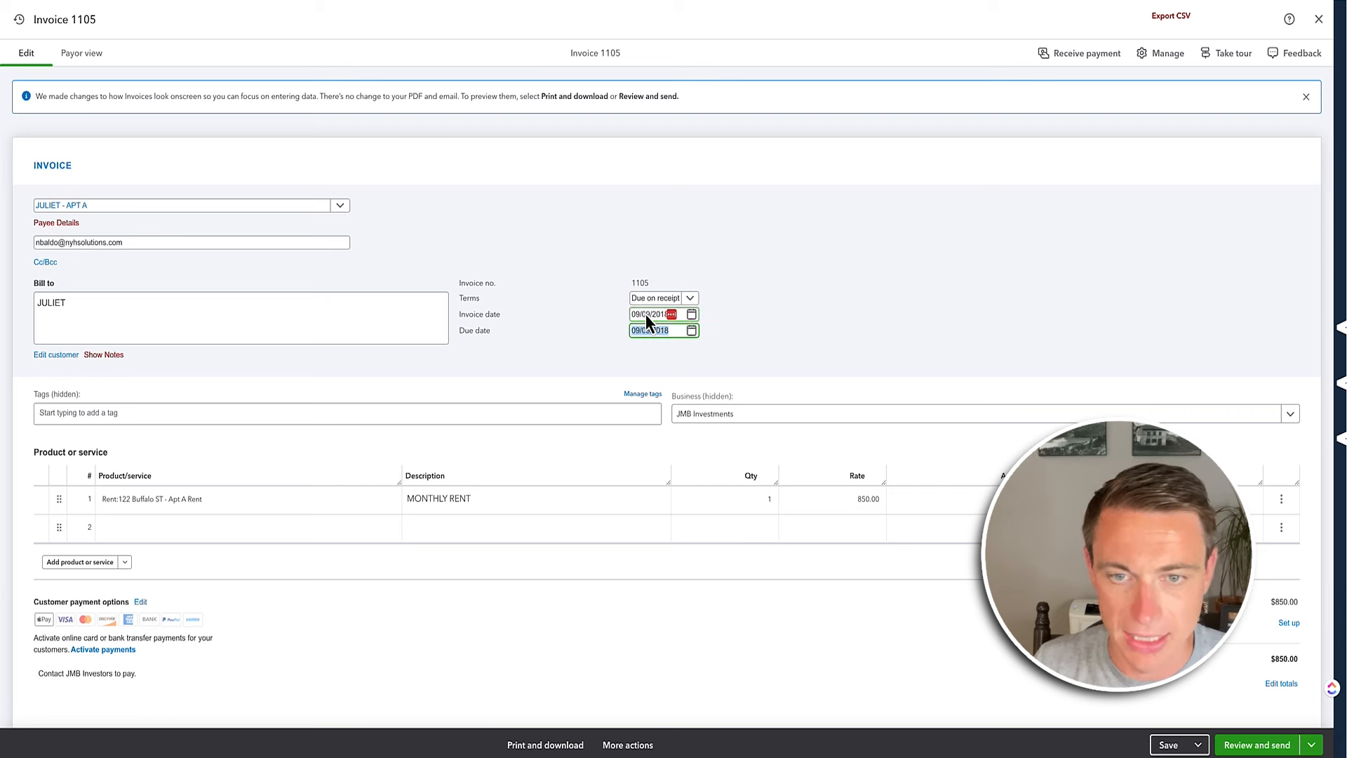
left_click(886, 296)
left_click(1170, 744)
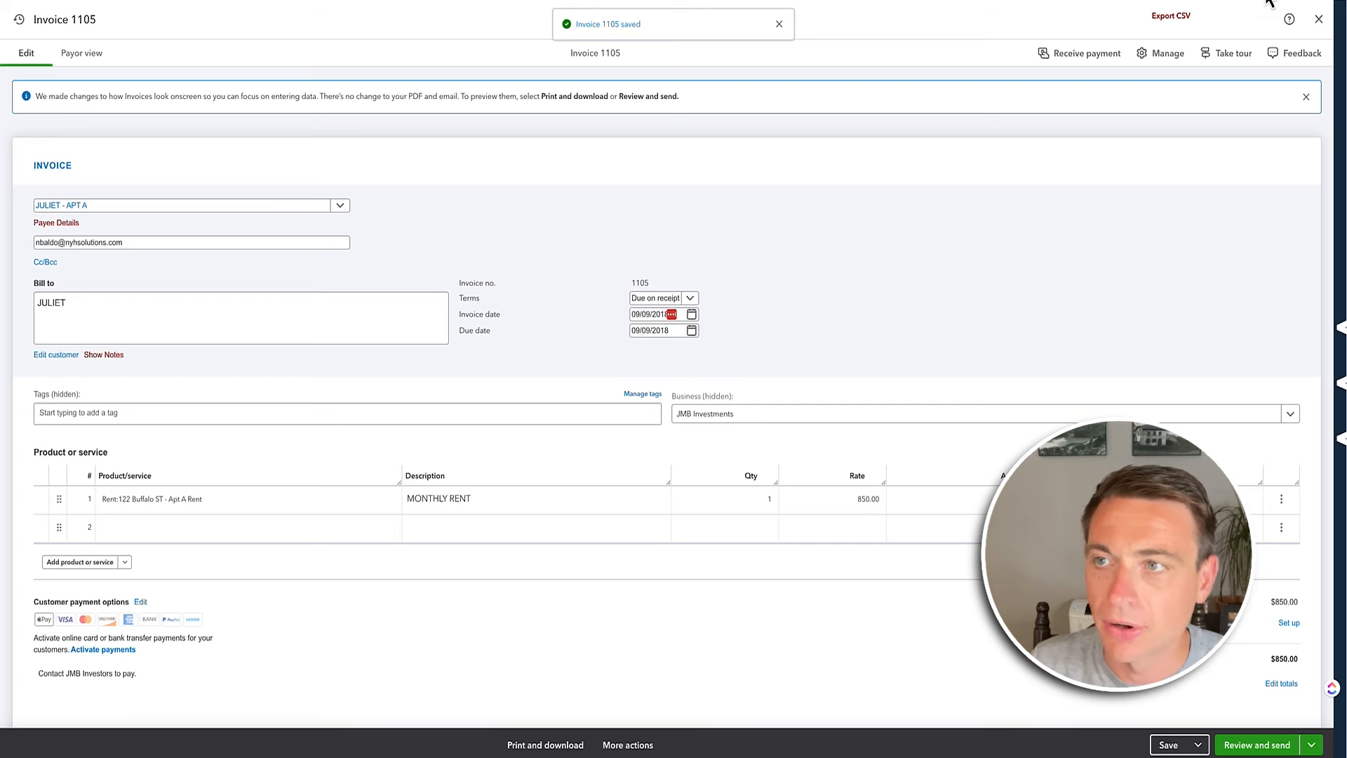
left_click(1320, 26)
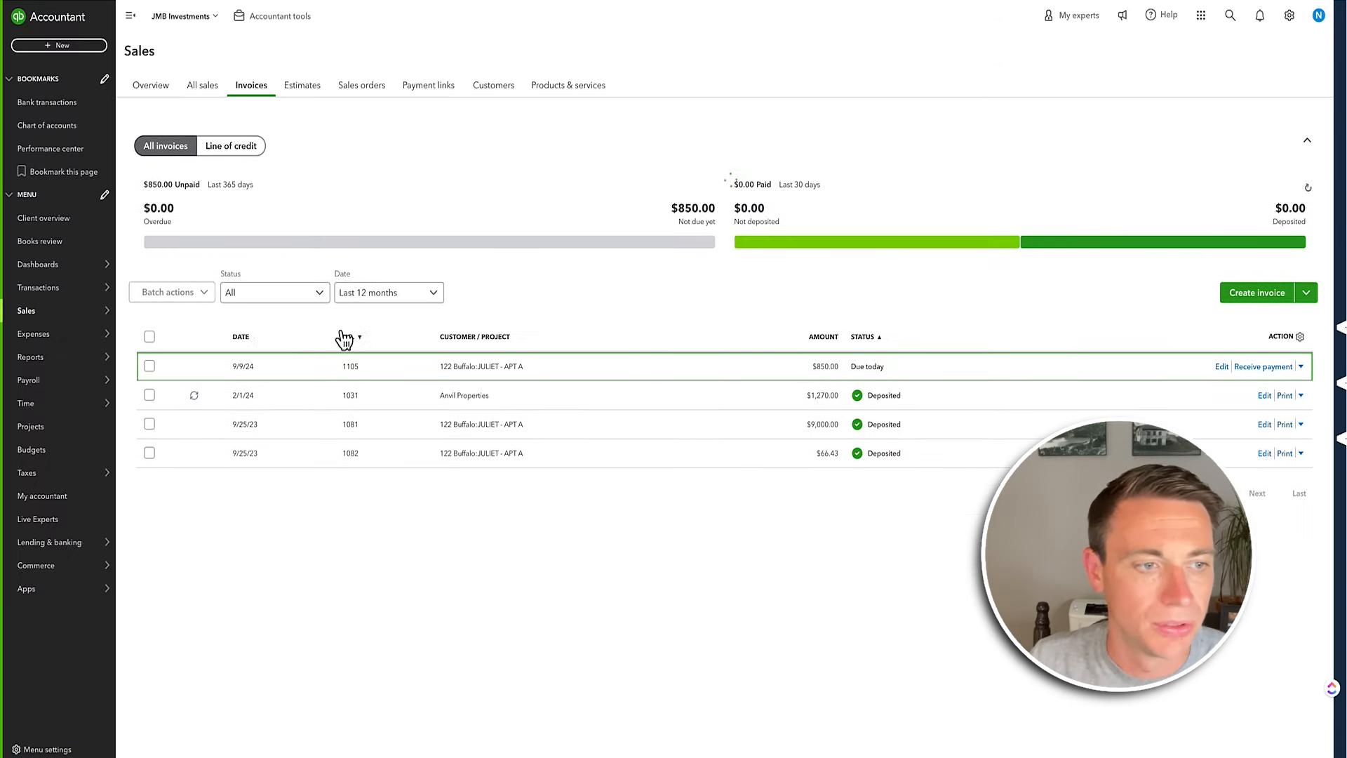
Review the custom 2018 Balance Sheet and the 2018 Profit and Loss, opening the transactions behind Rental Income
left_click(145, 359)
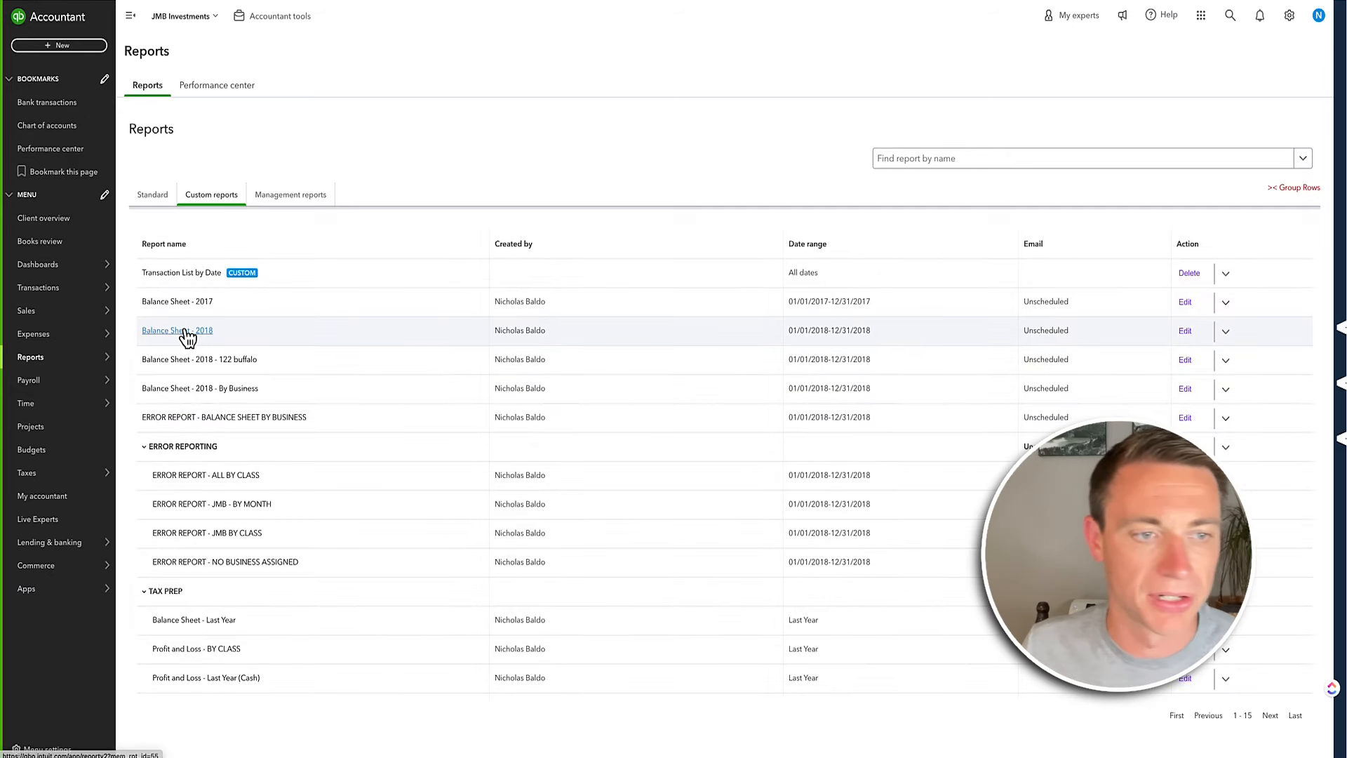
left_click(181, 330)
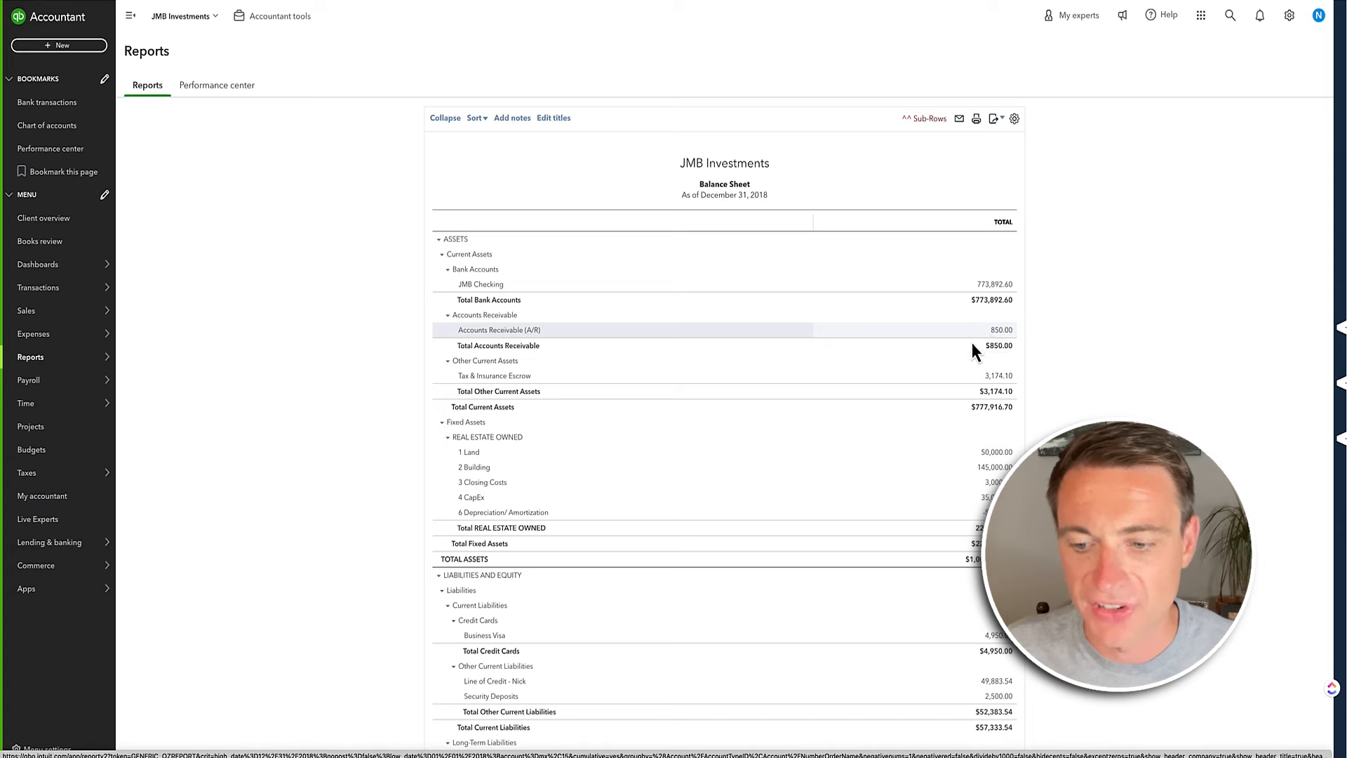
scroll(971, 342, "down", 5)
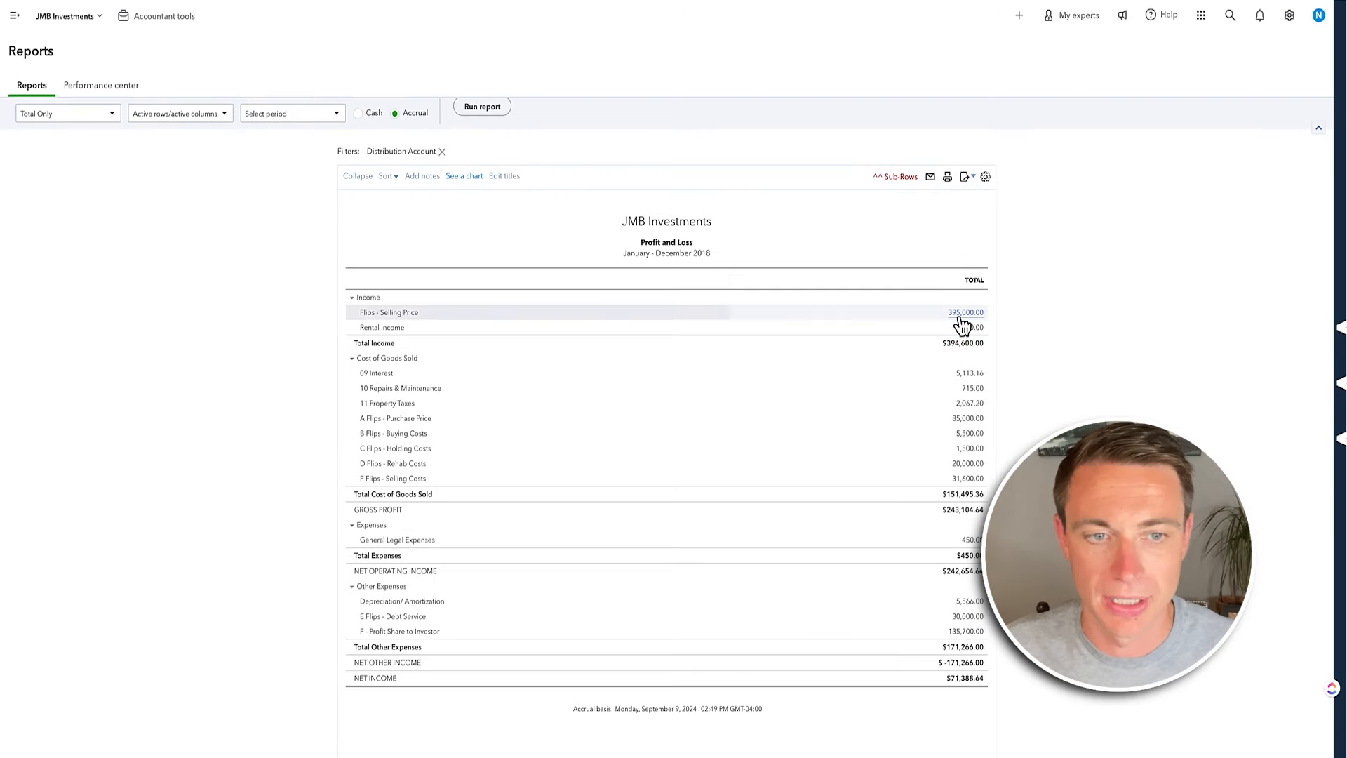
left_click(971, 328)
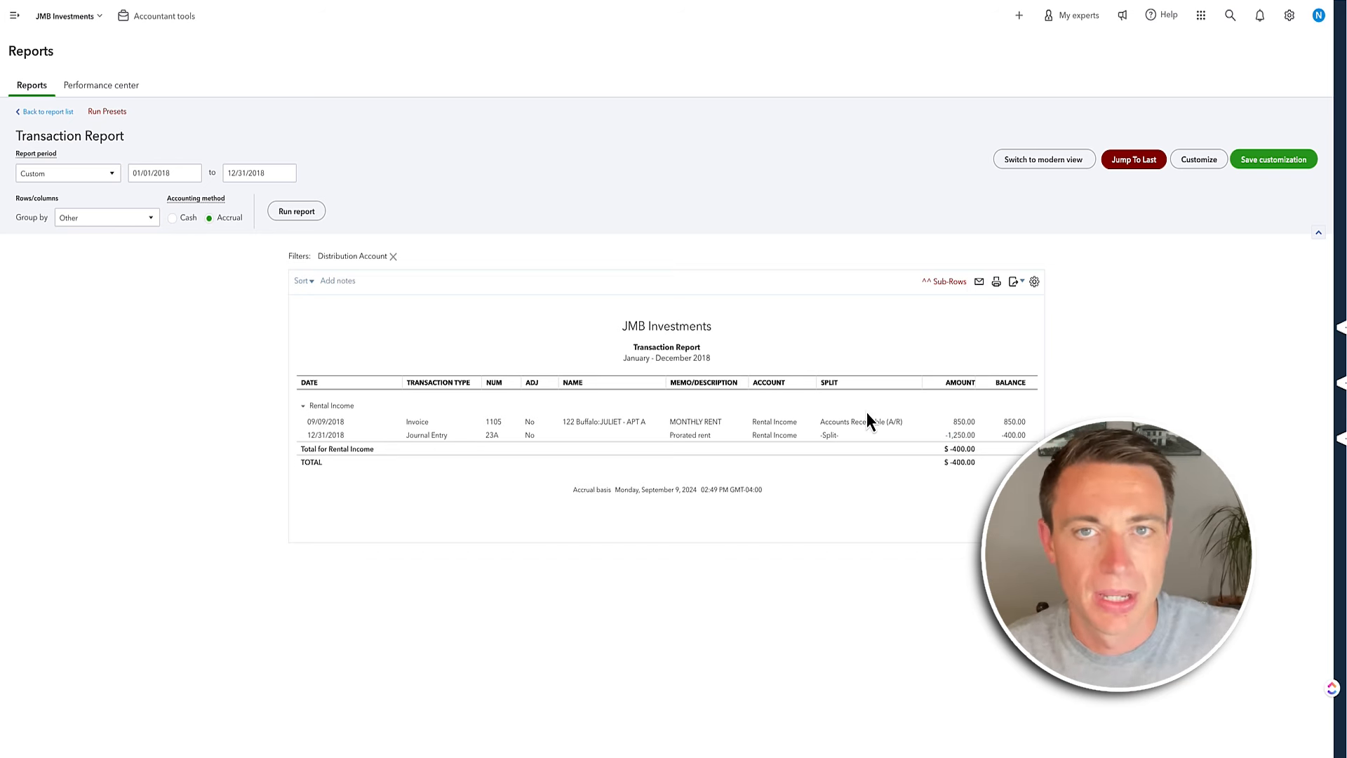
Go from the Rental Income transaction report to the list of sales invoices
left_click(14, 15)
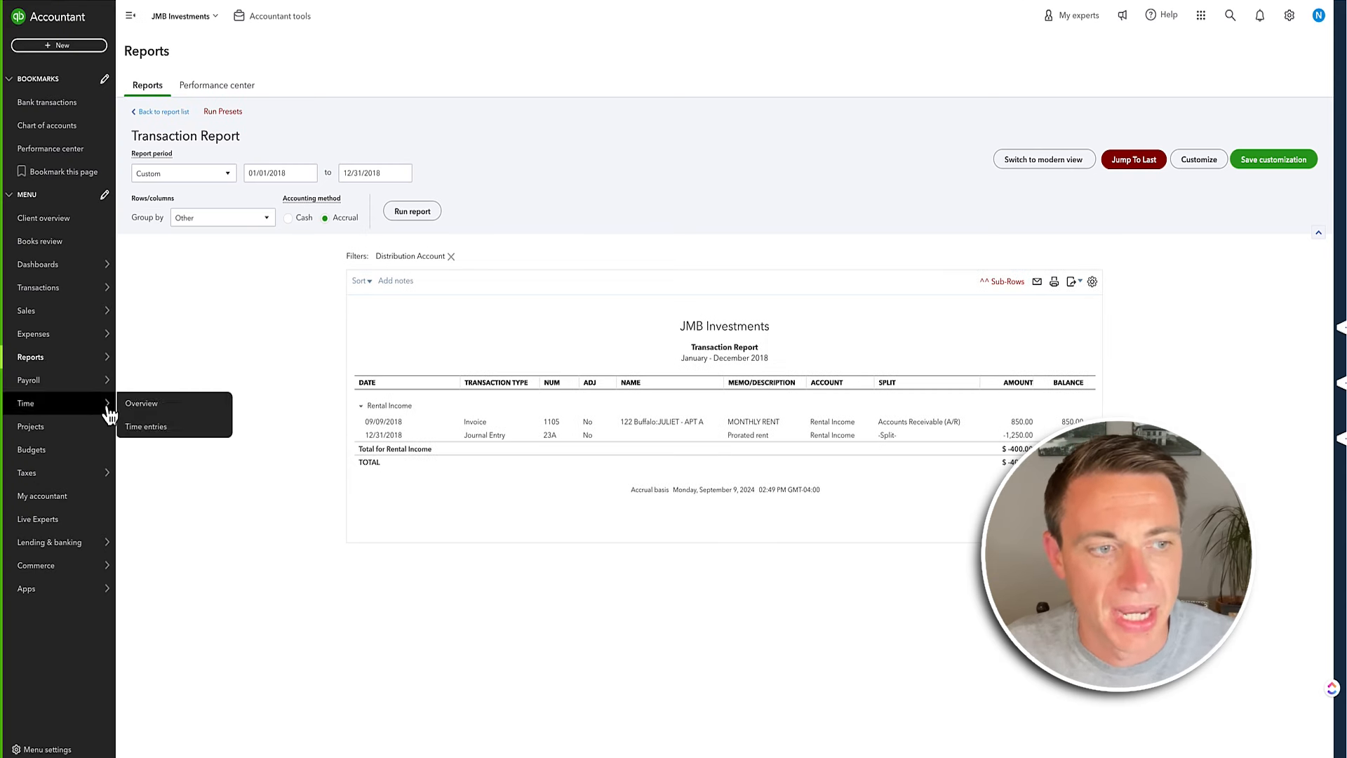
mouse_move(105, 310)
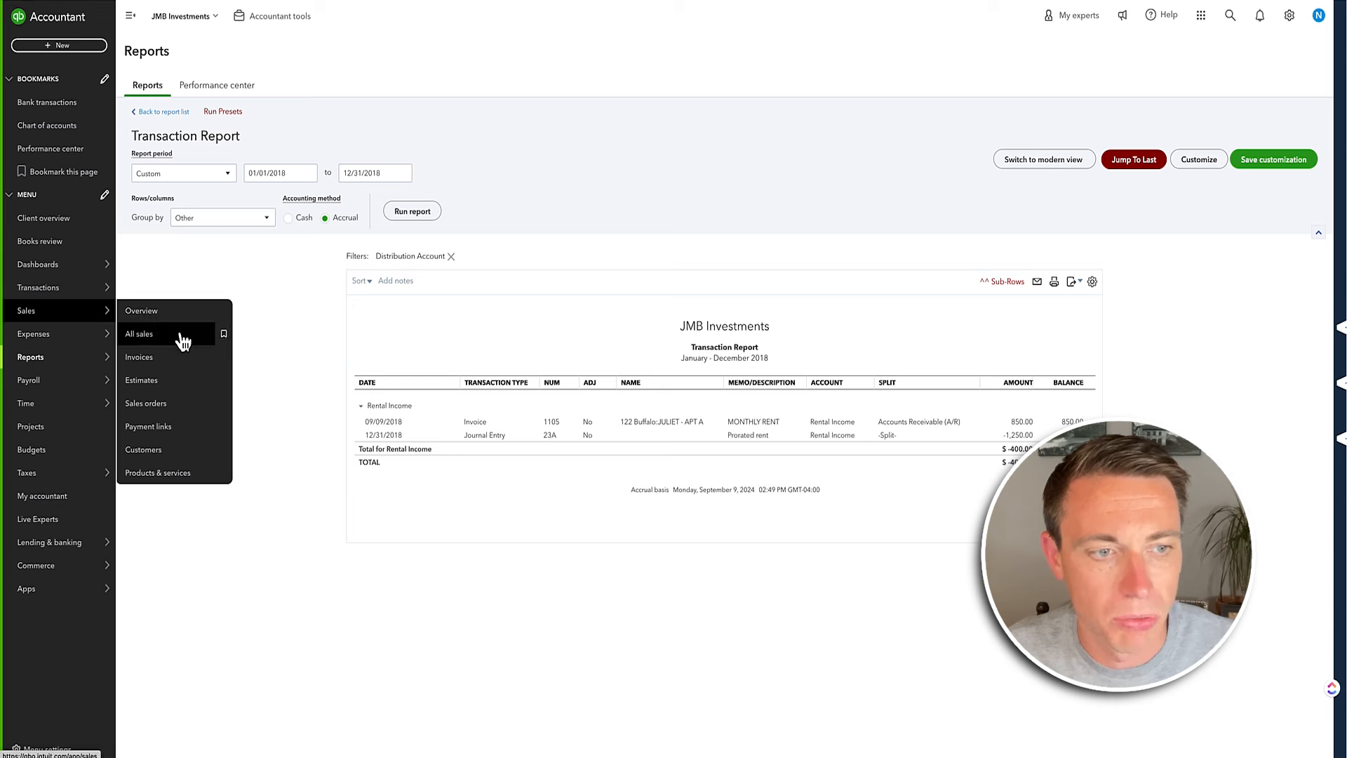
left_click(156, 358)
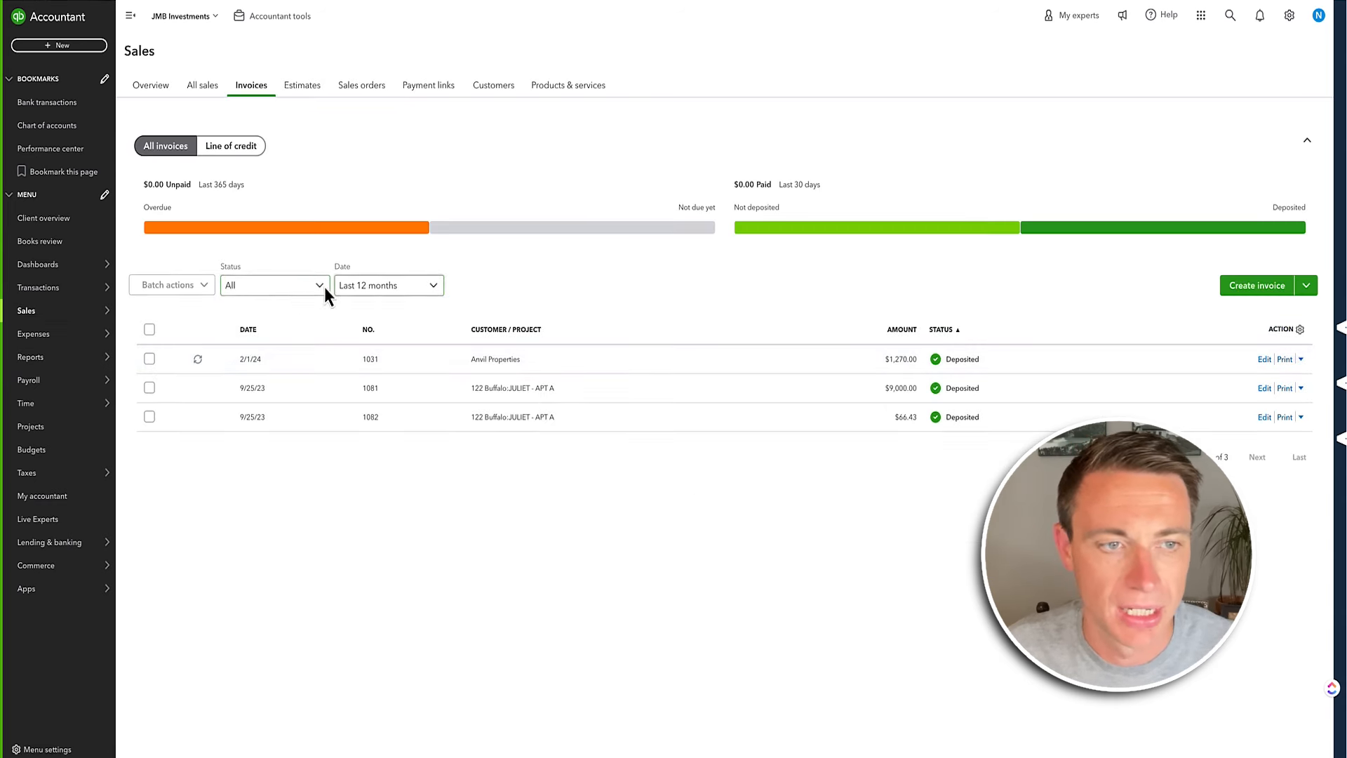
Look through the date ranges offered for filtering the invoices list, and limit the list to overdue invoices
left_click(366, 293)
scroll(372, 460, "down", 2)
scroll(381, 485, "up", 2)
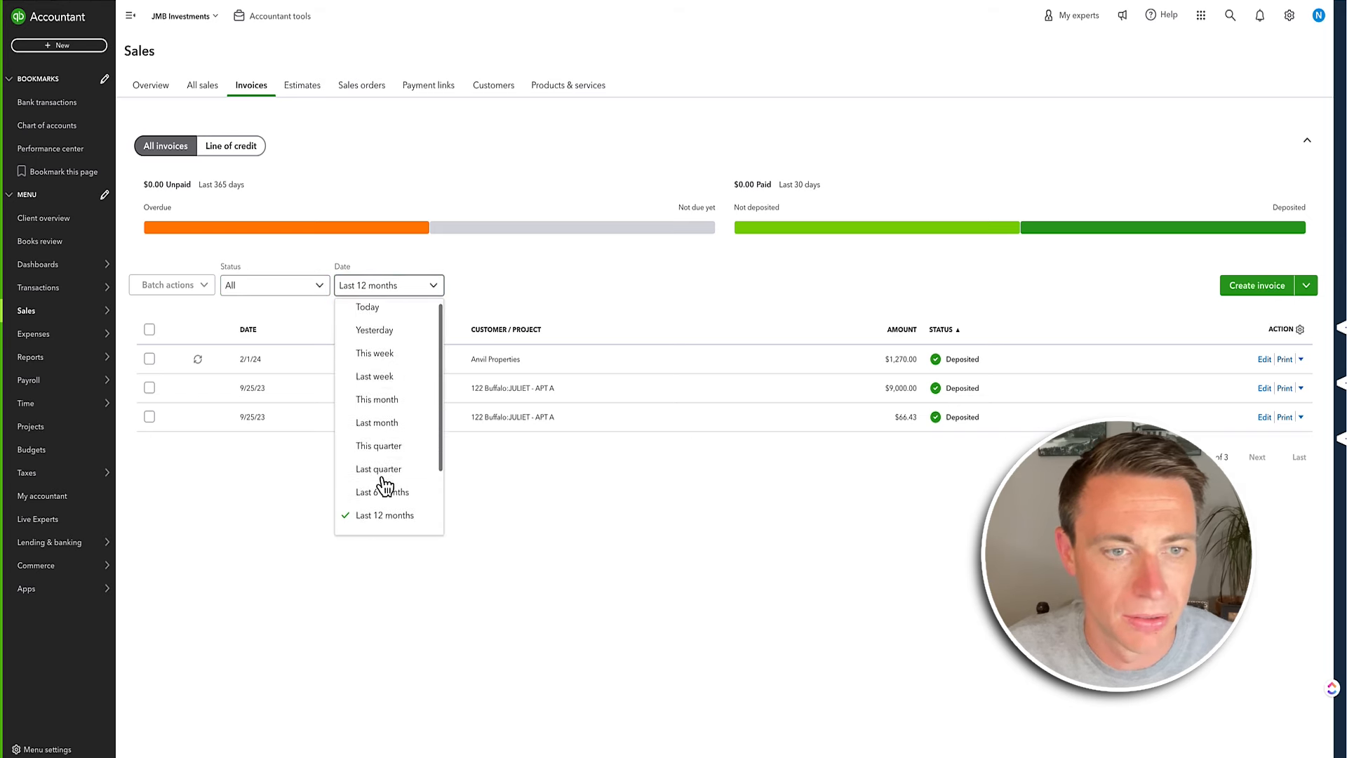
left_click(240, 288)
left_click(244, 292)
left_click(415, 291)
scroll(385, 505, "down", 2)
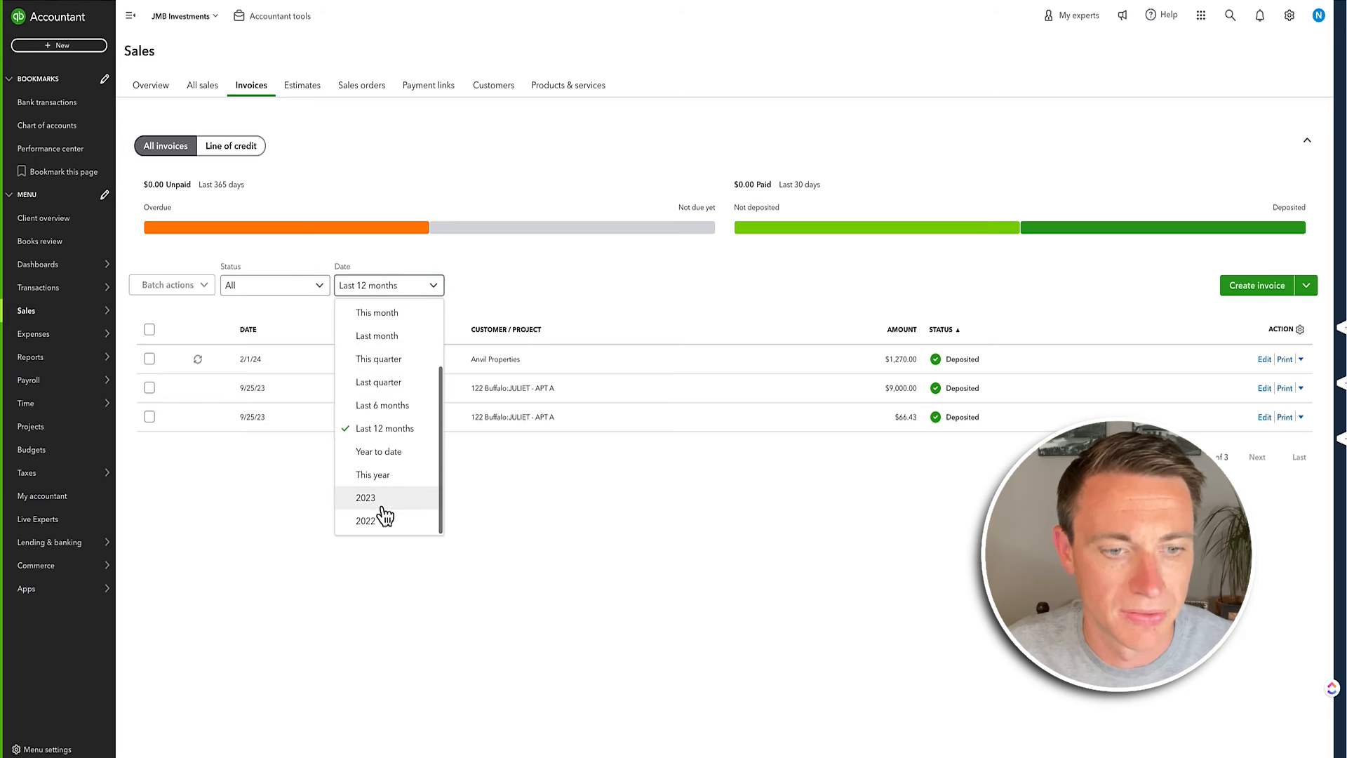
scroll(382, 501, "up", 2)
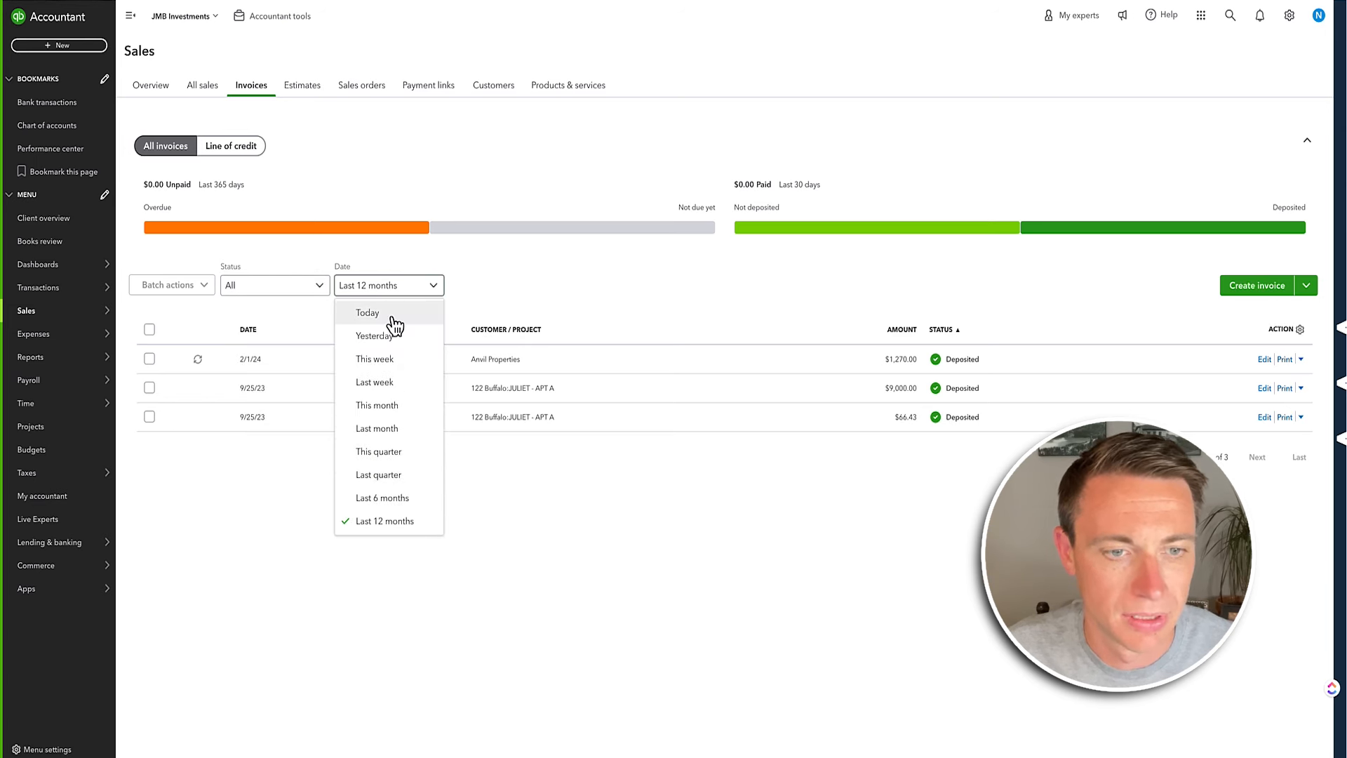
scroll(383, 406, "down", 2)
scroll(383, 407, "down", 1)
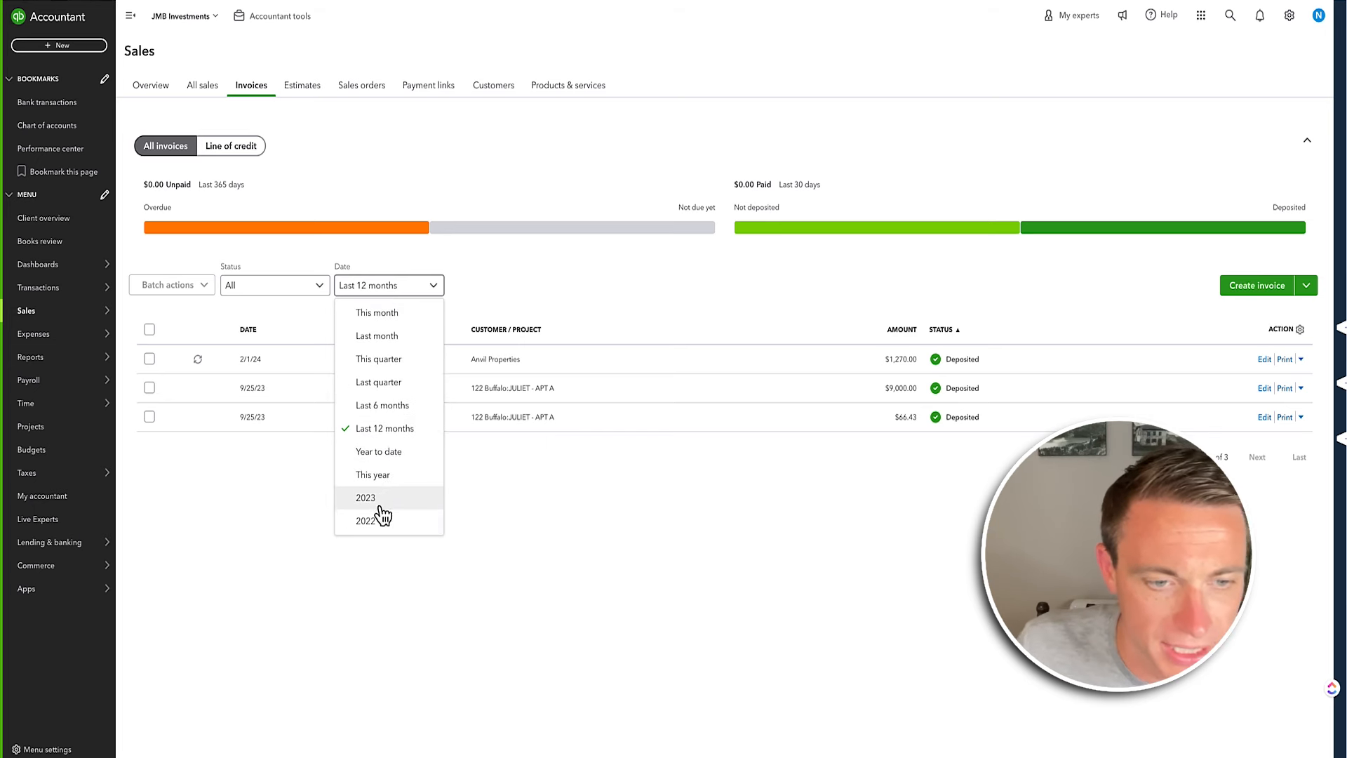
left_click(268, 502)
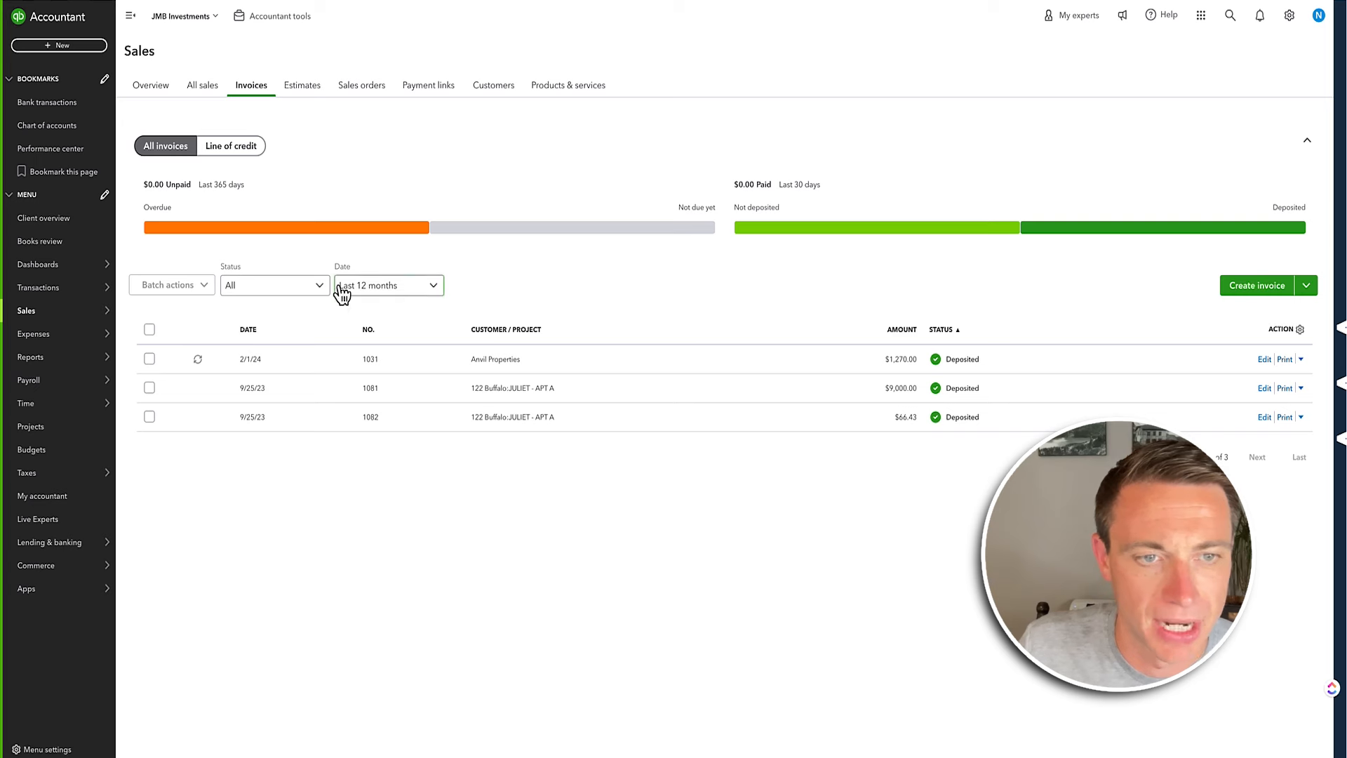
left_click(216, 234)
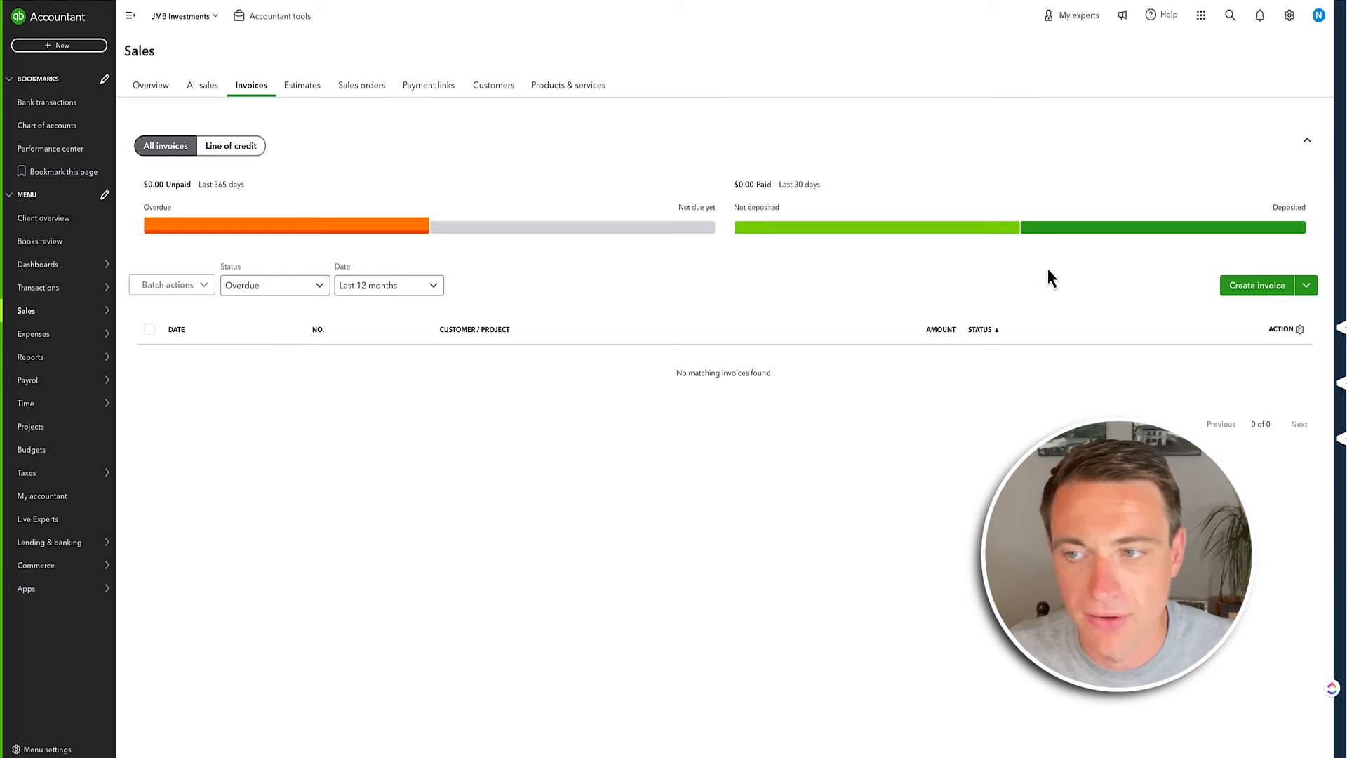
left_click(1257, 285)
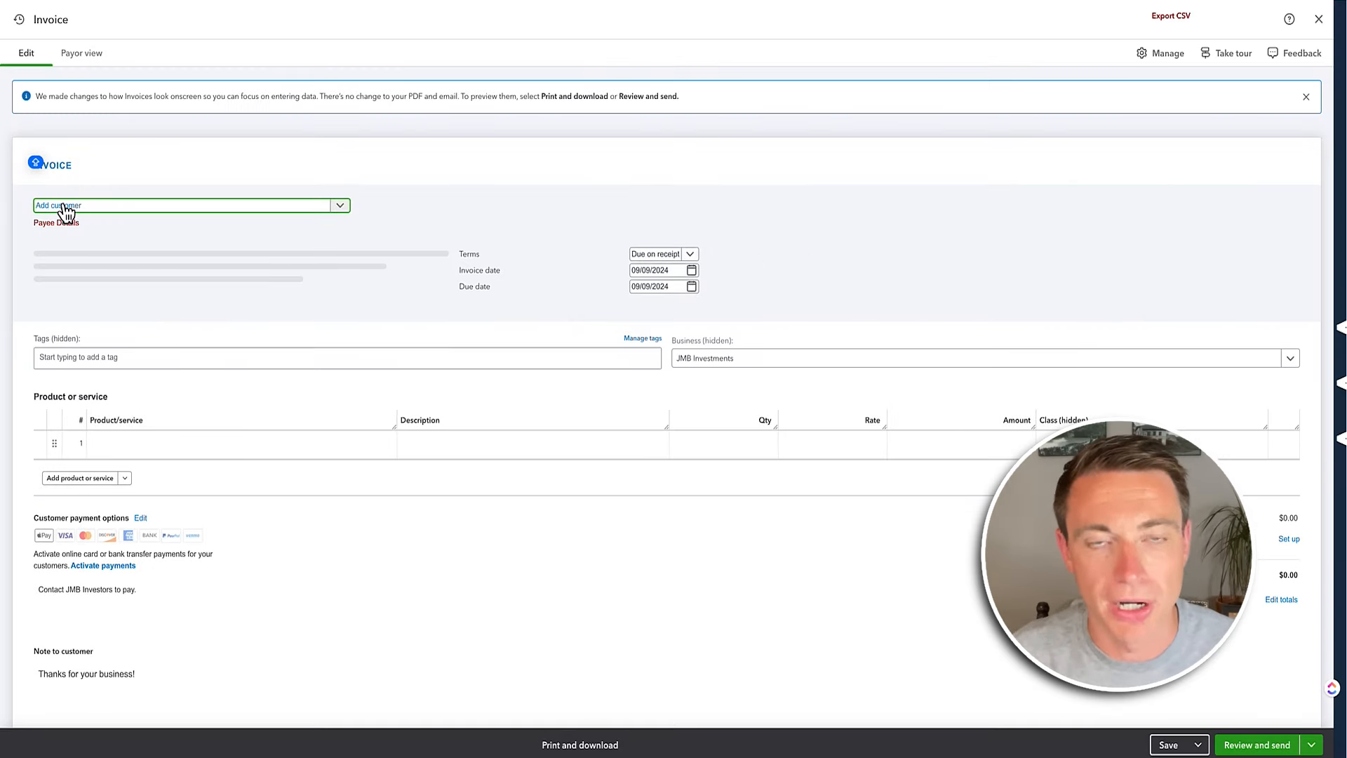
type("JULIET")
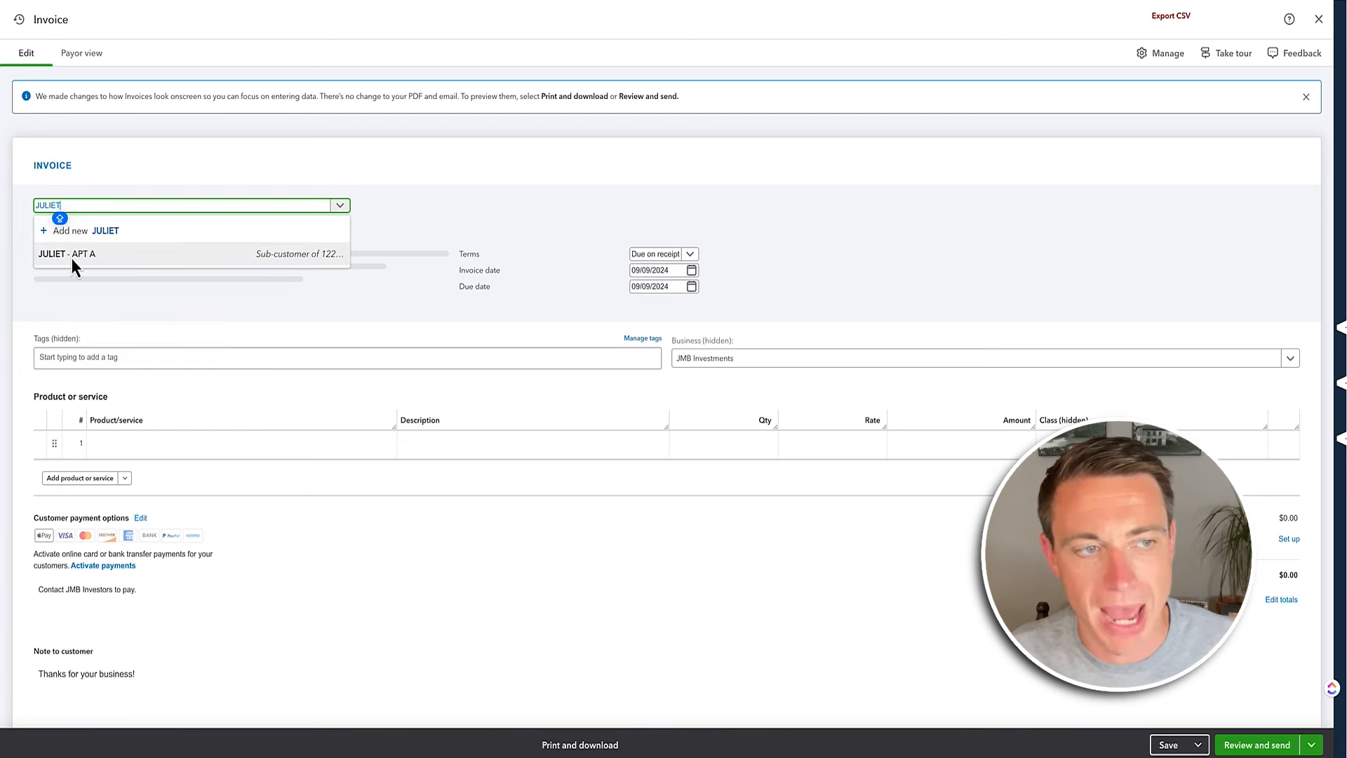
left_click(70, 257)
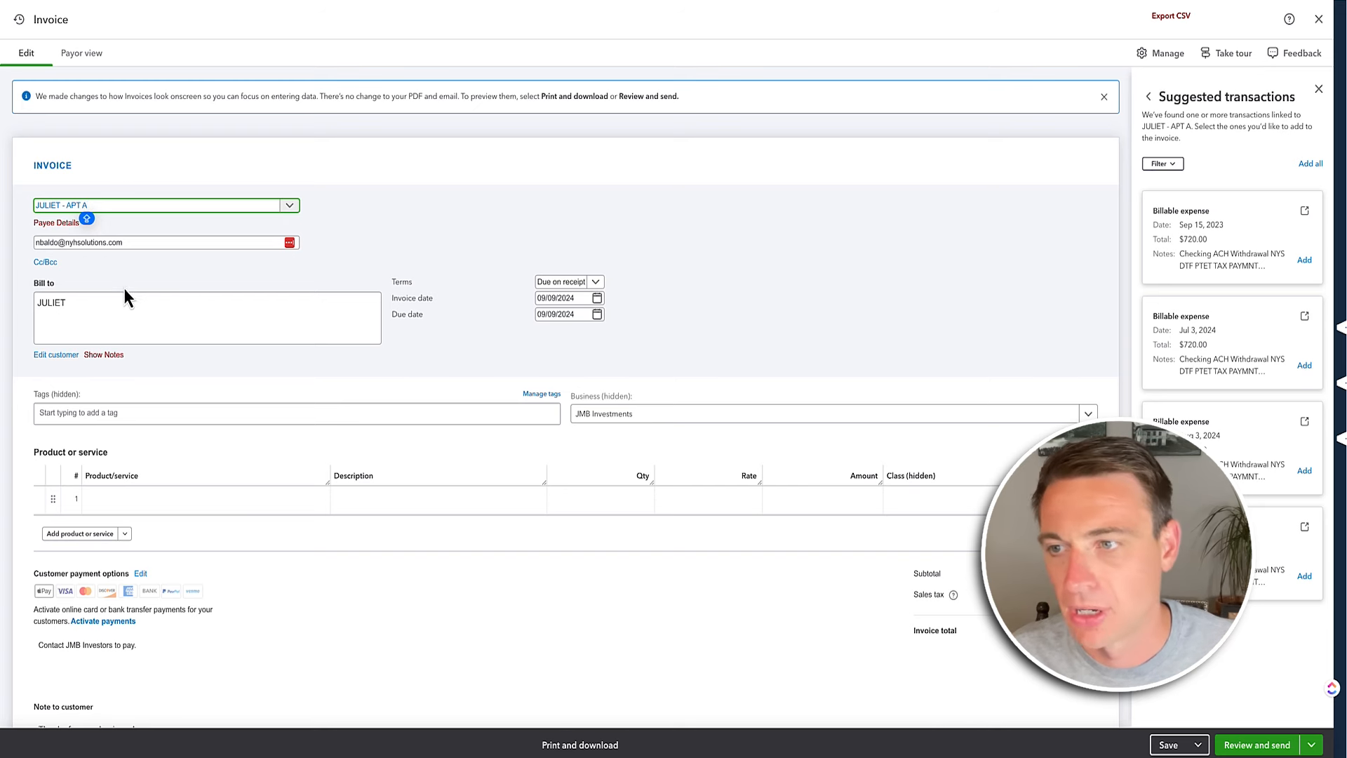
Open the source expense of the suggested Sep 15, 2023 billable expense and examine its property tax lines, customers and billable marks
left_click(1239, 242)
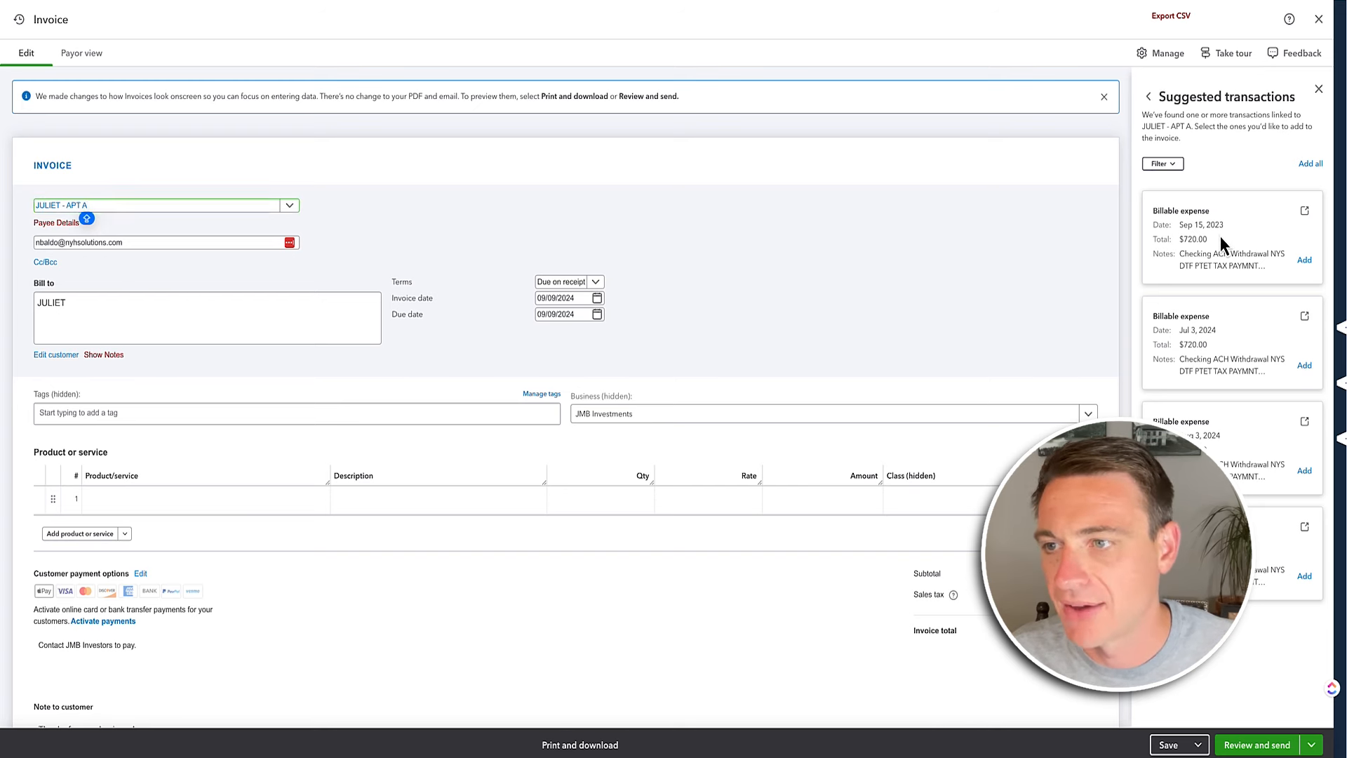
left_click(1305, 213)
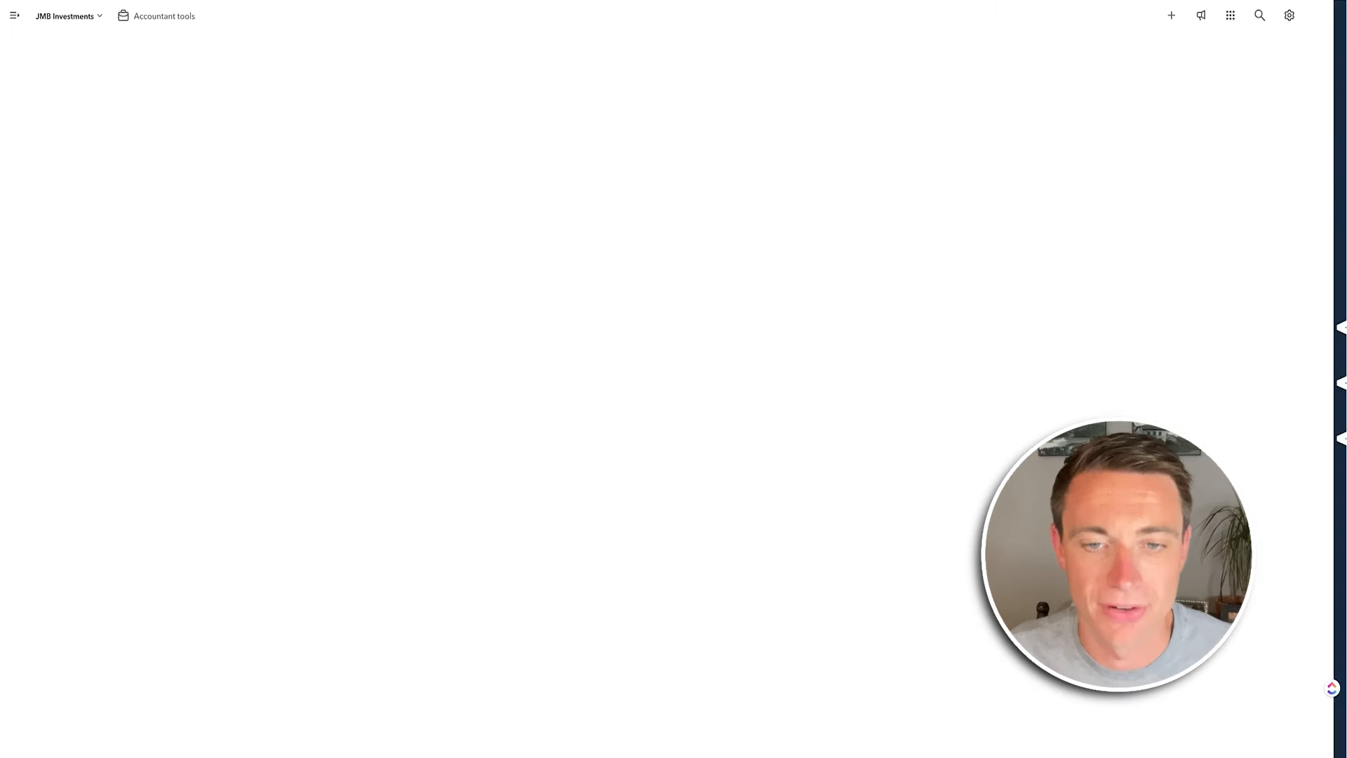
left_click(126, 48)
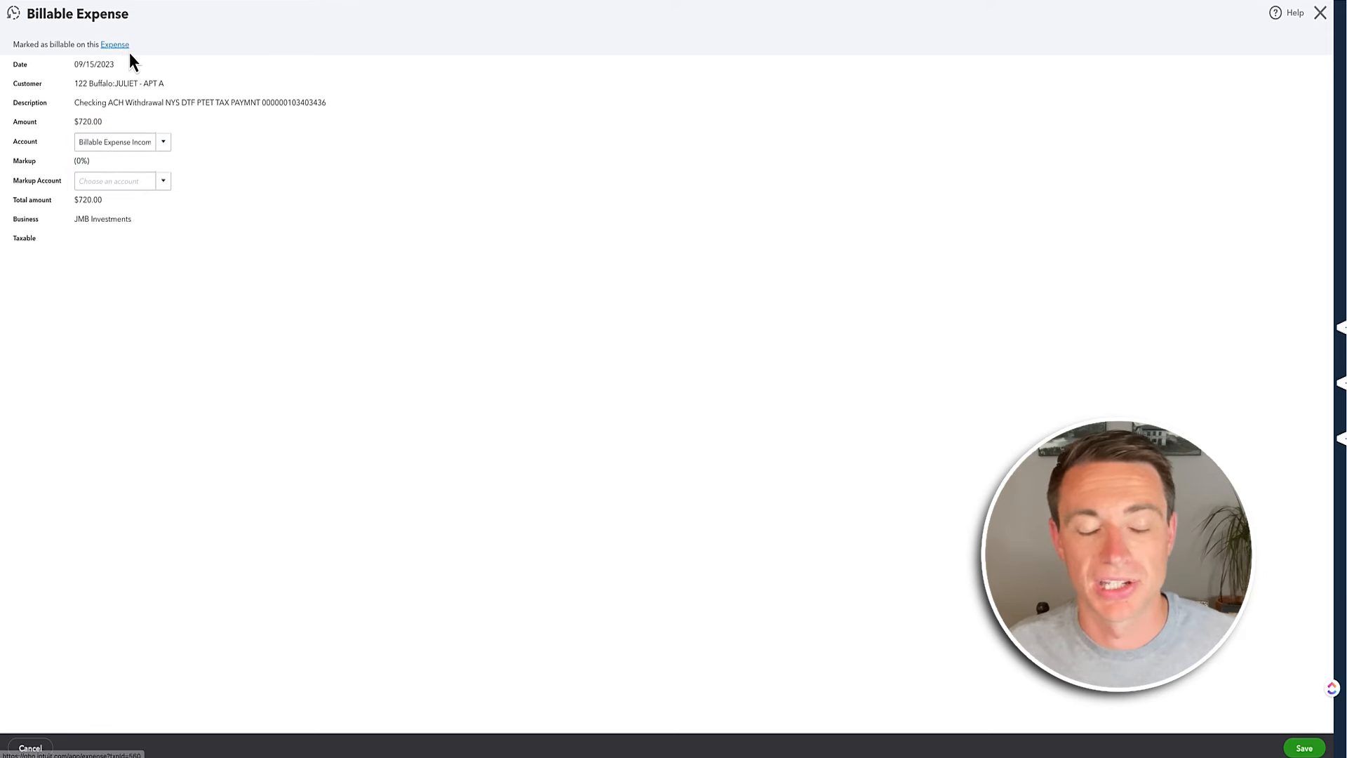
left_click(120, 47)
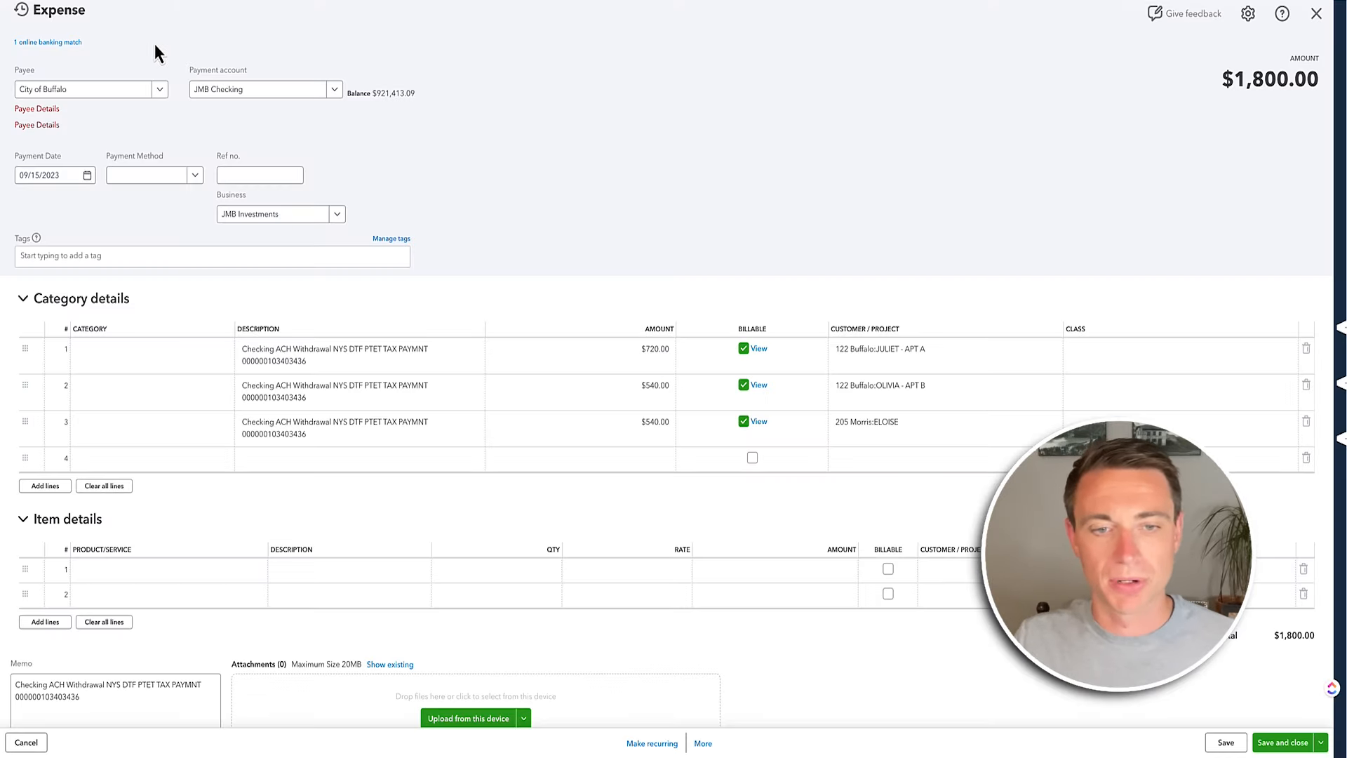
left_click(211, 387)
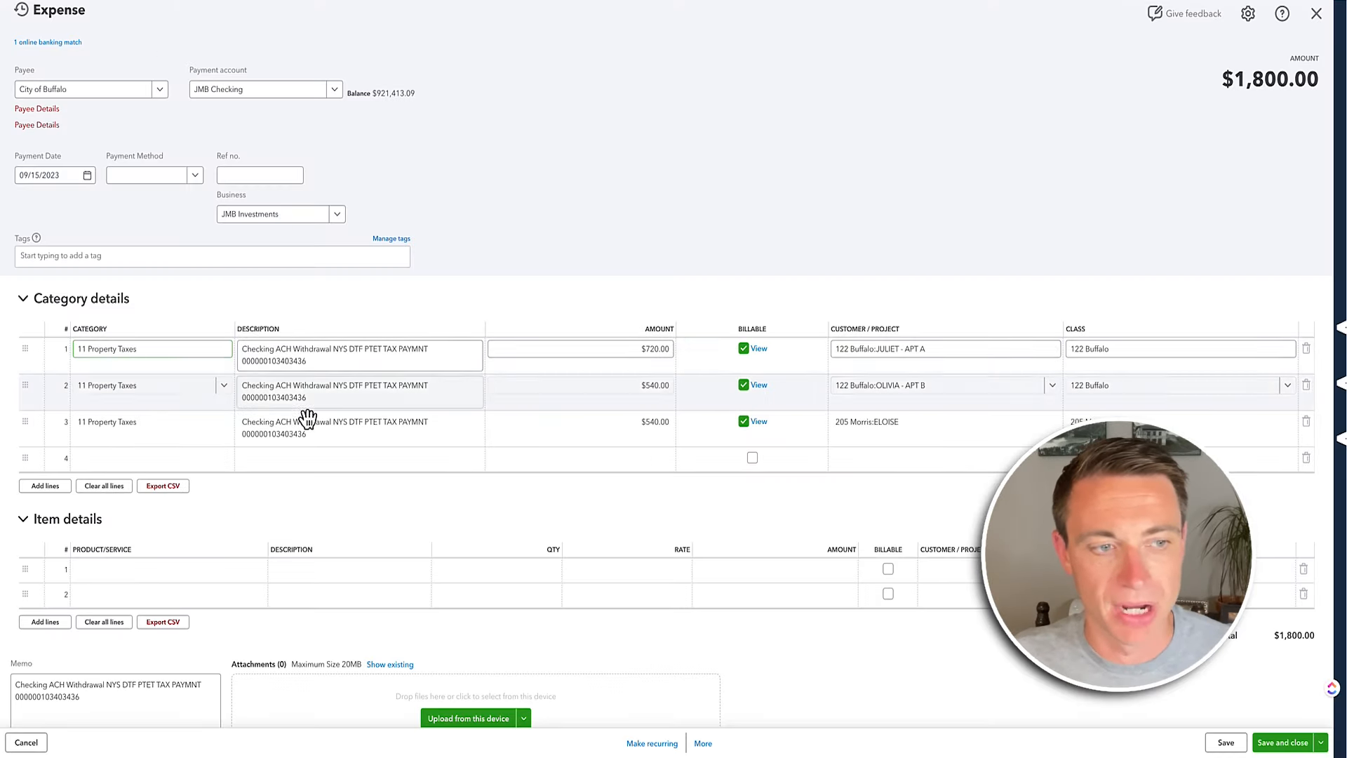
left_click(163, 392)
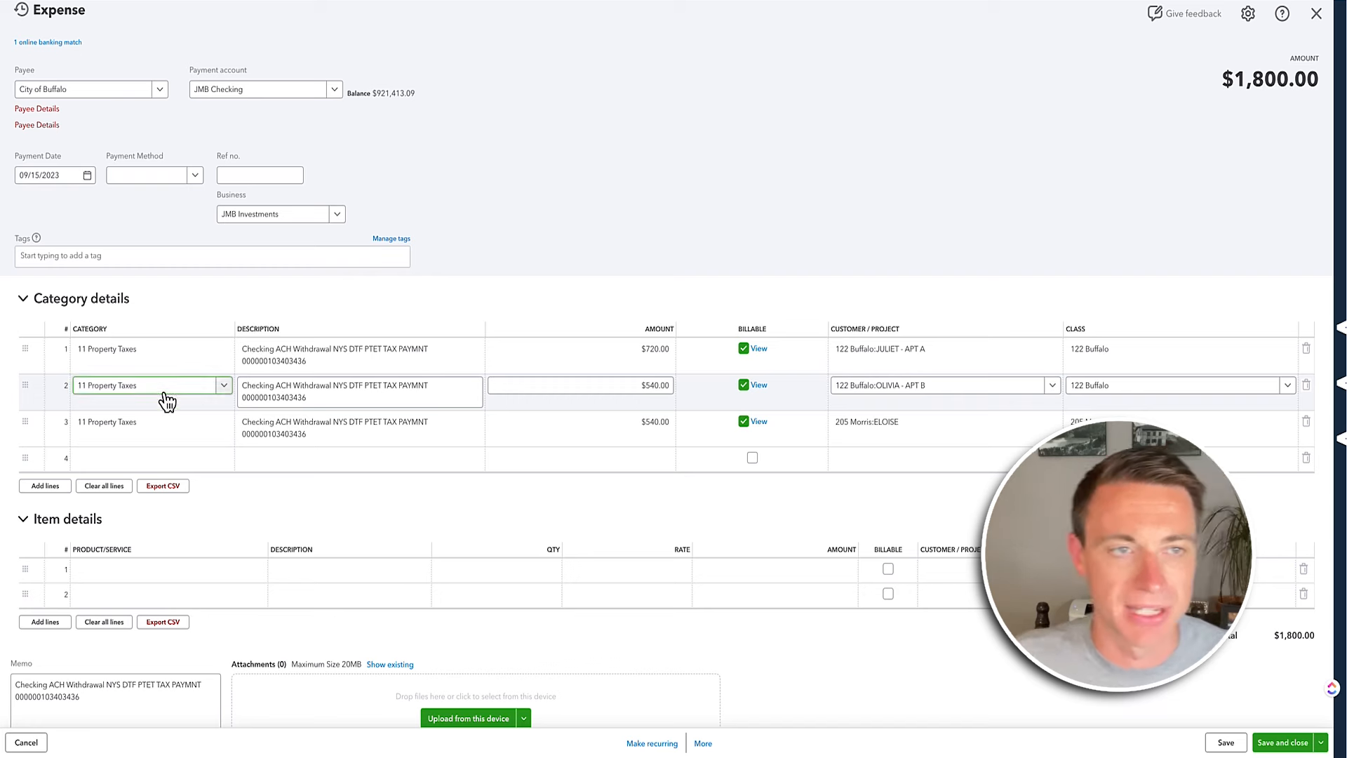
left_click(637, 425)
left_click(769, 405)
left_click(767, 425)
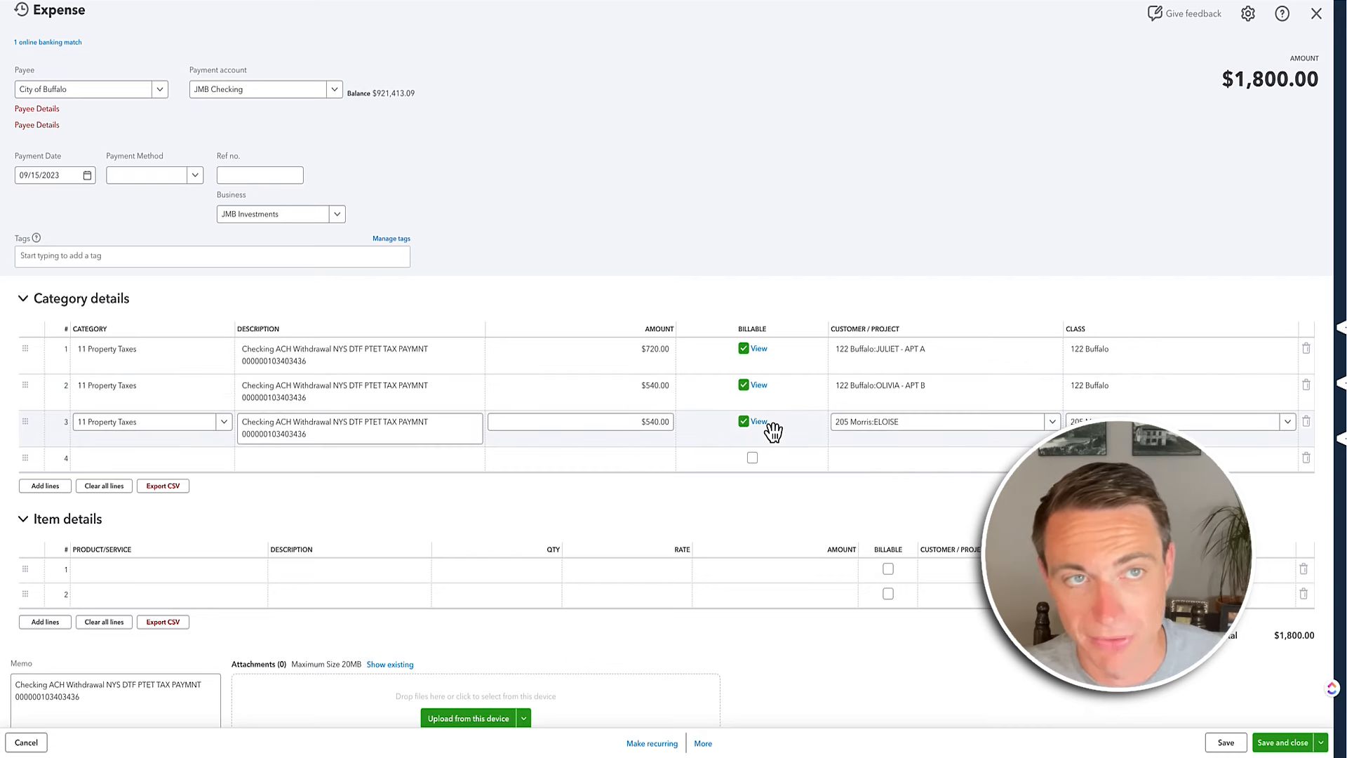
Back on the new invoice, add two suggested $720.00 billable expenses and leave the invoice without saving
left_click(463, 205)
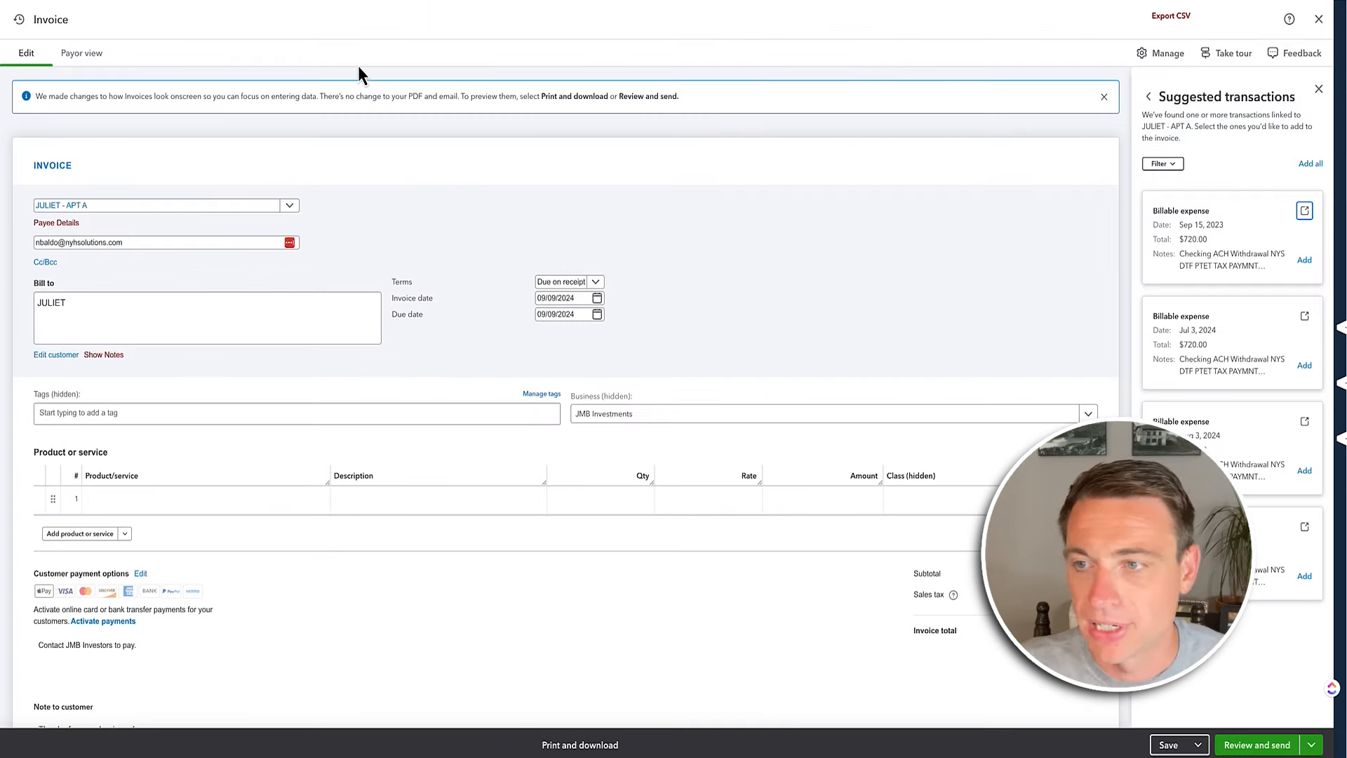
left_click(1305, 261)
left_click(1304, 366)
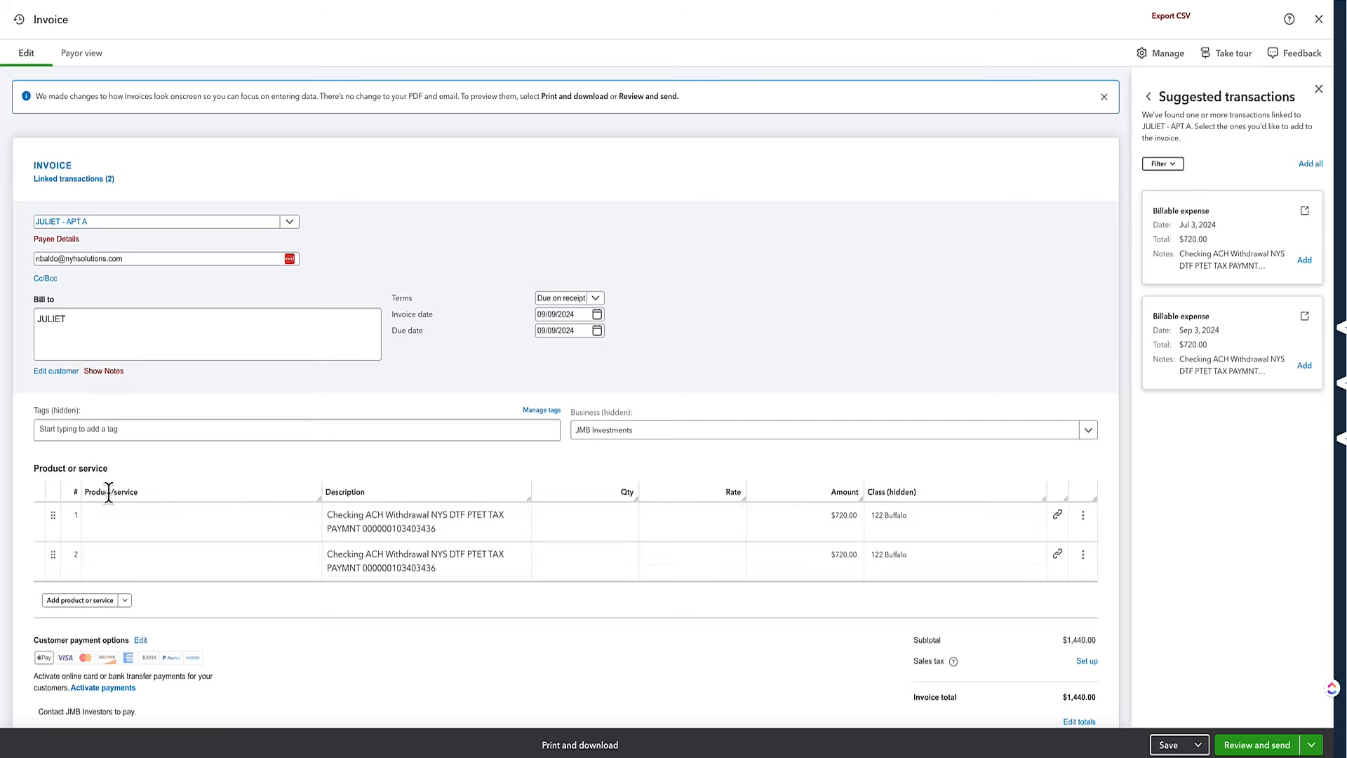
left_click(1319, 19)
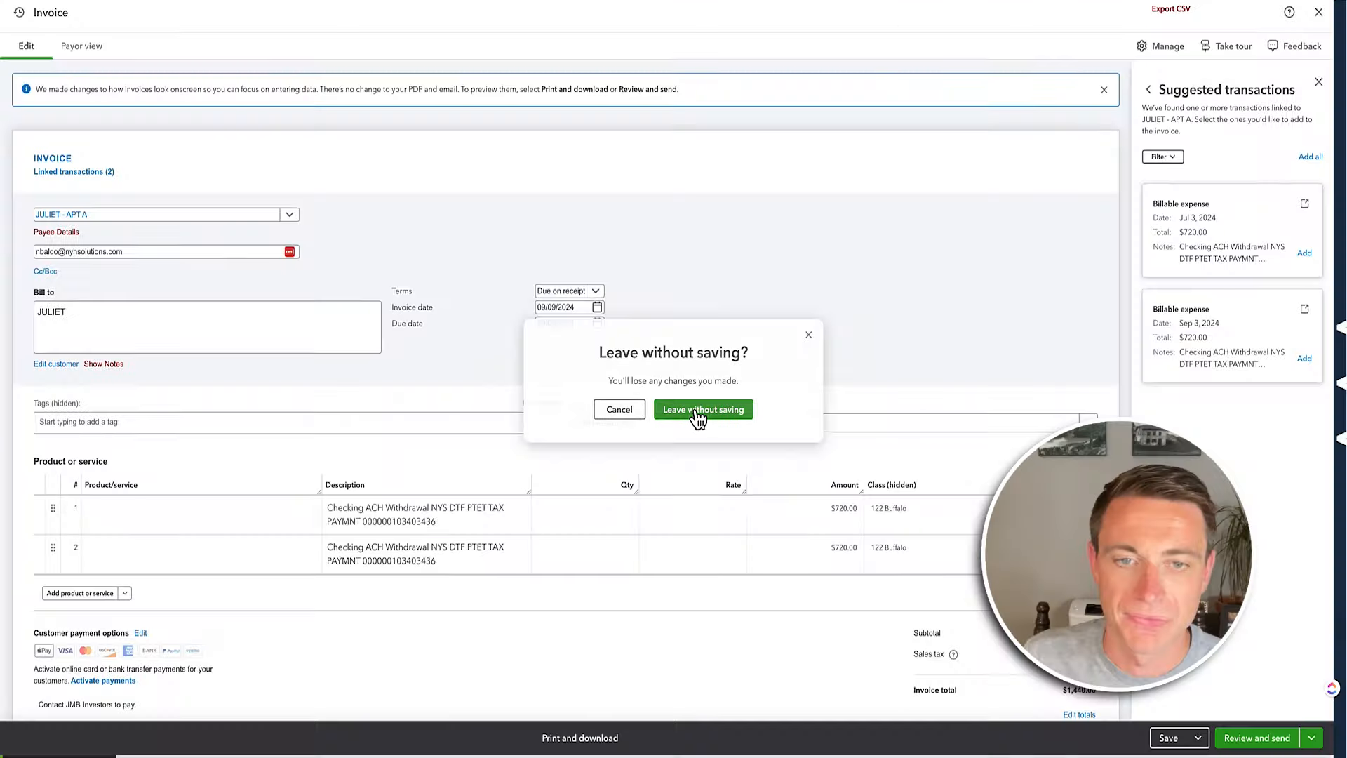
left_click(710, 407)
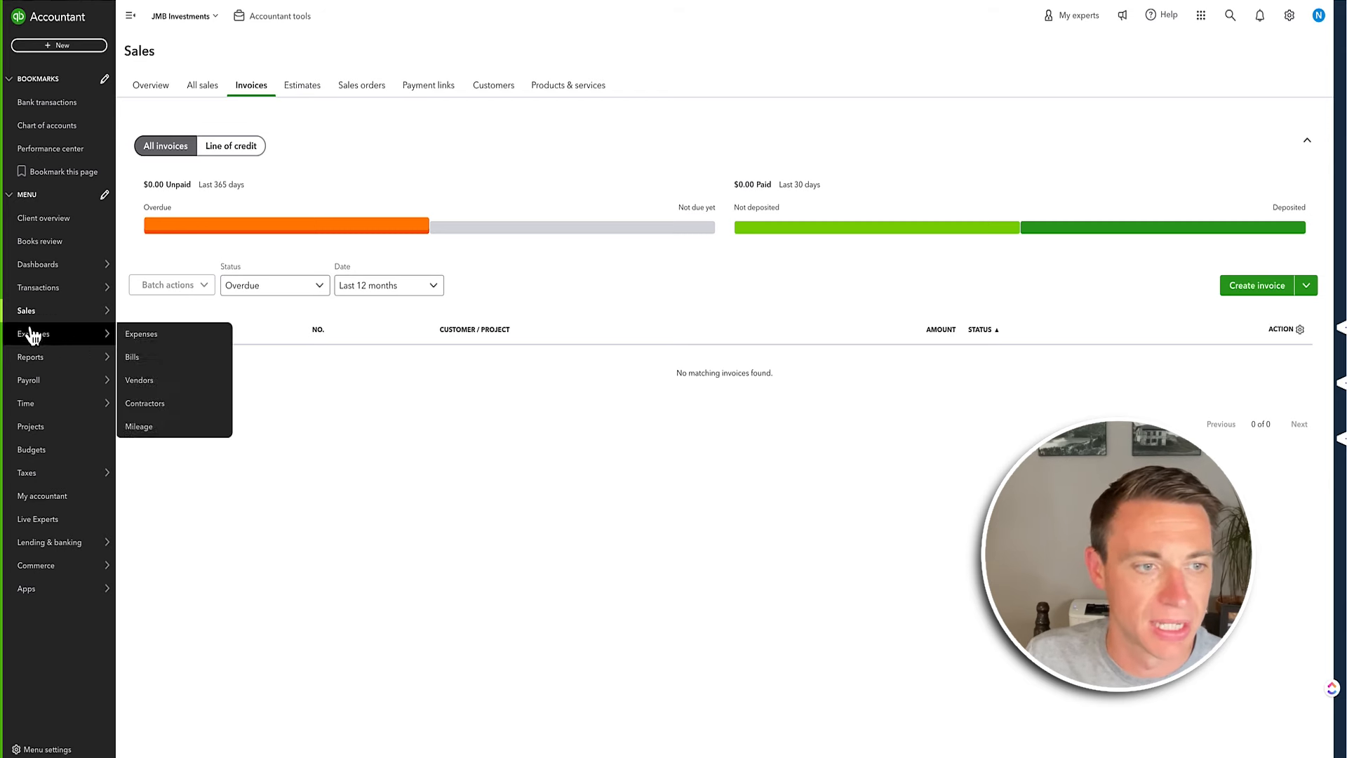
Open the 2018 Balance Sheet, view the transactions behind Accounts Receivable, and open invoice 1105 from them
mouse_move(32, 312)
left_click(30, 356)
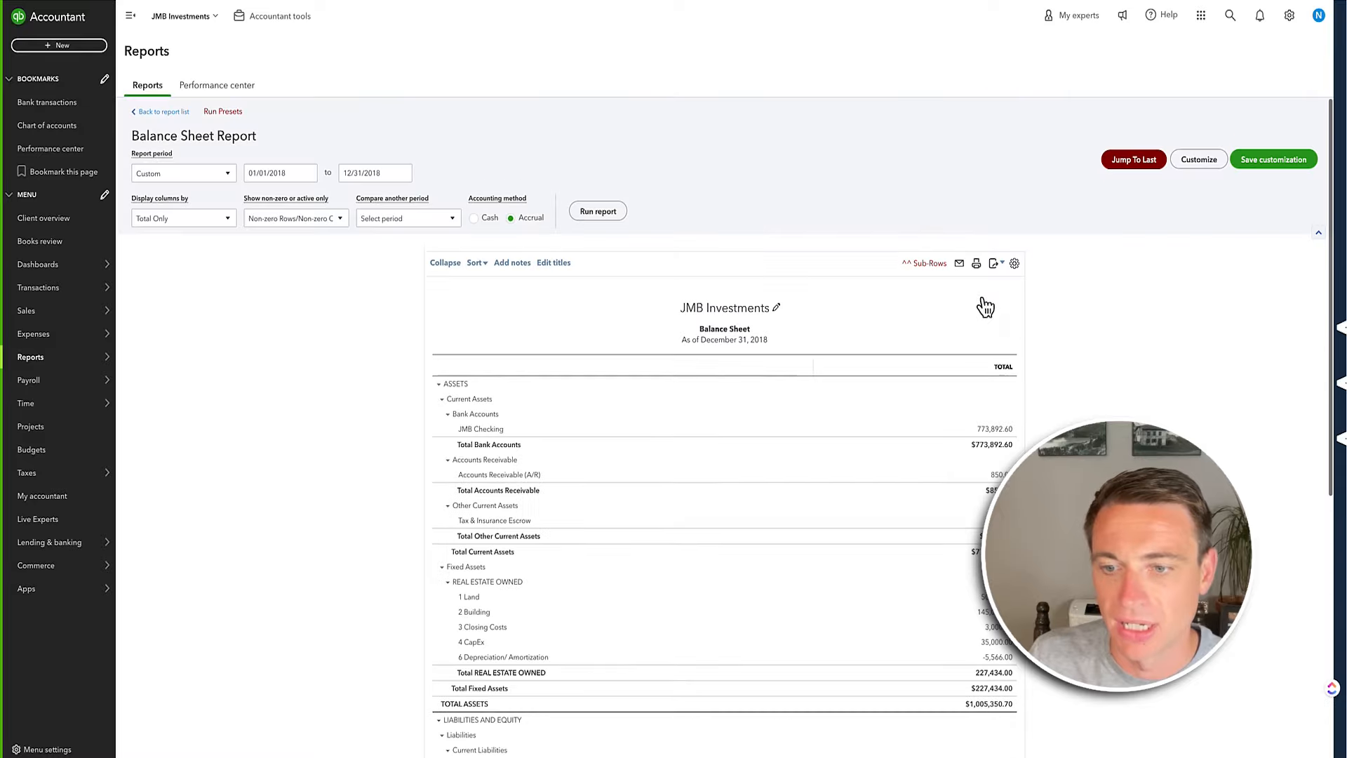
left_click(996, 474)
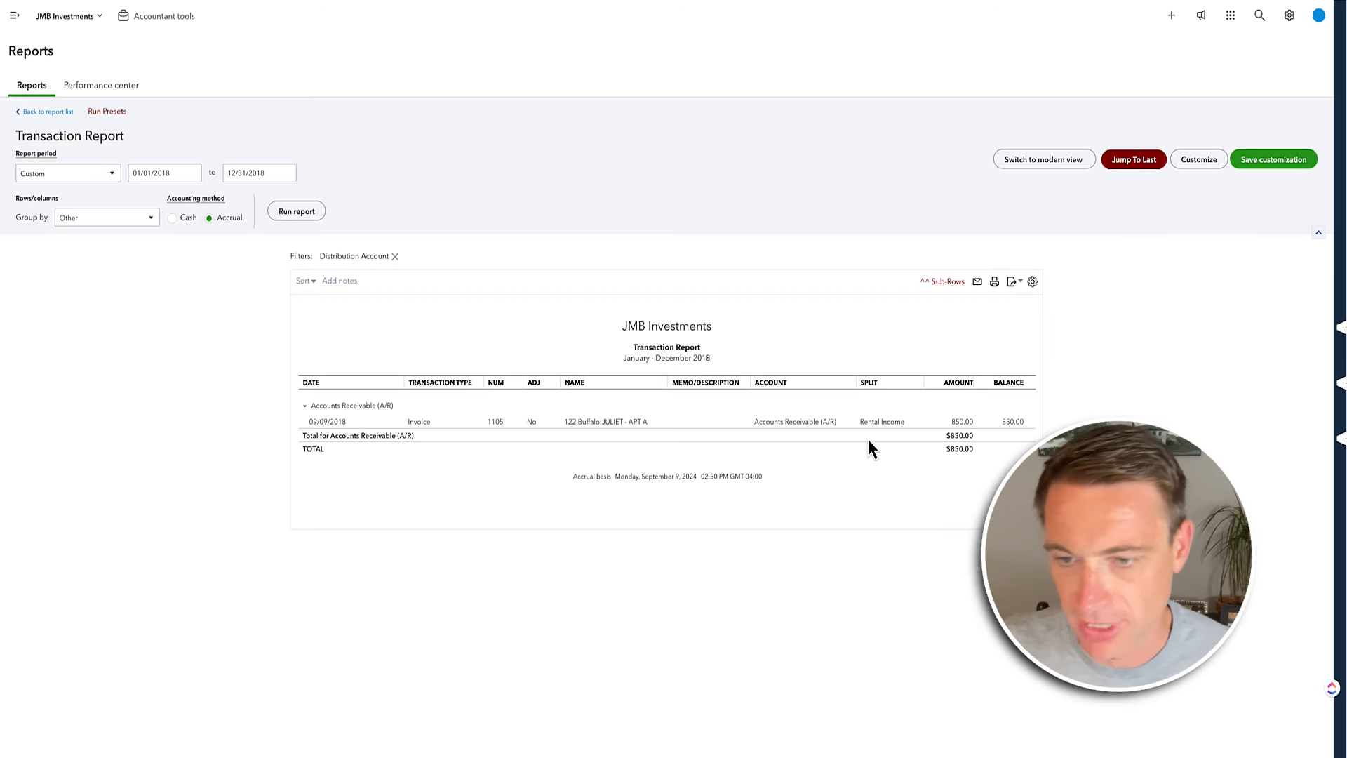
left_click(878, 426)
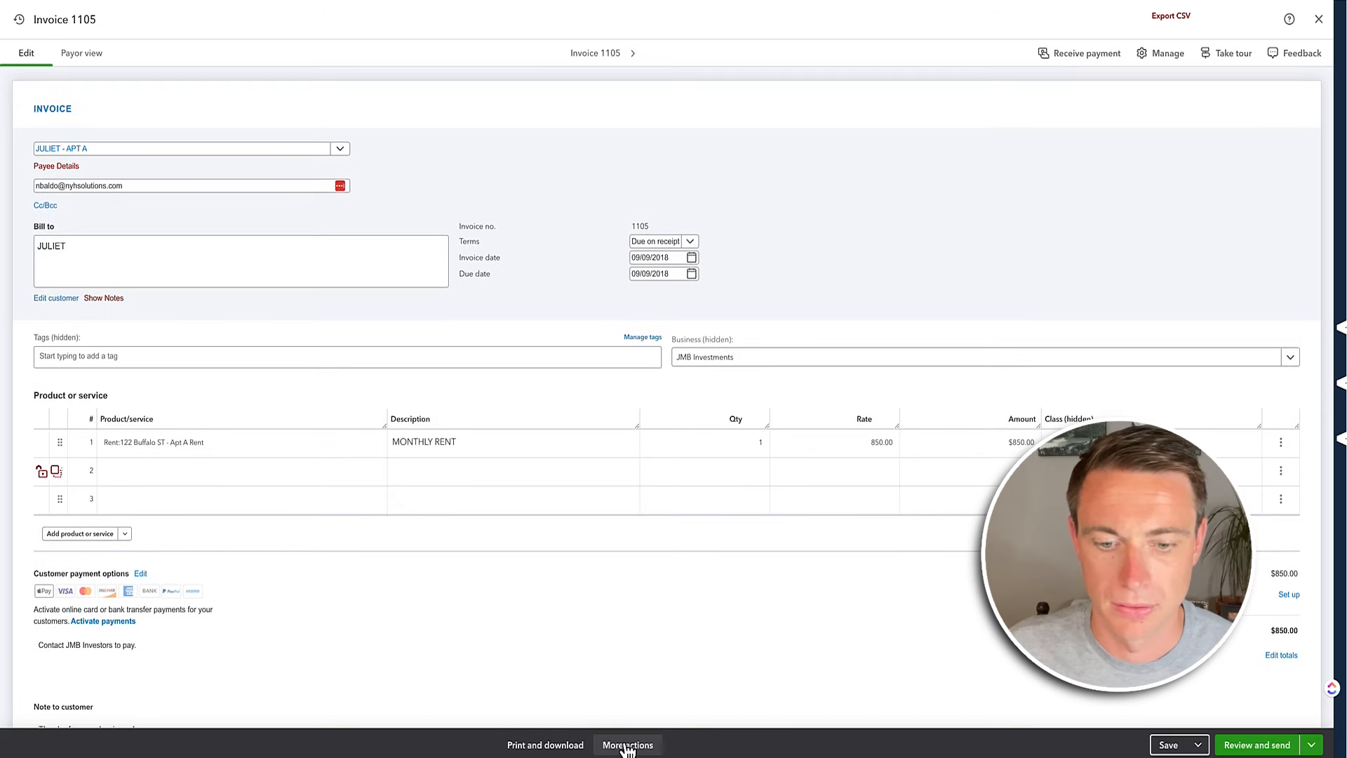
Turn the Apt A rent invoice into a recurring monthly invoice template with unbilled charges included
left_click(628, 744)
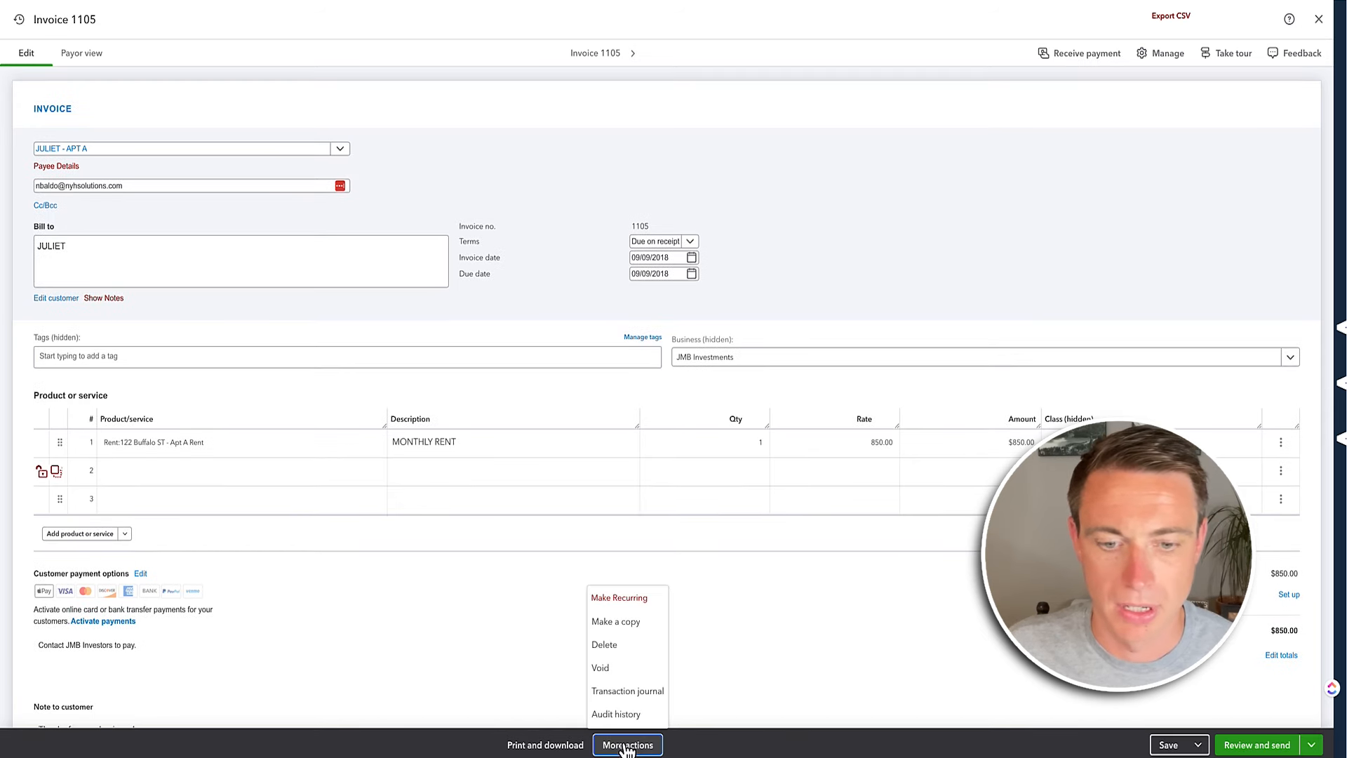
left_click(616, 597)
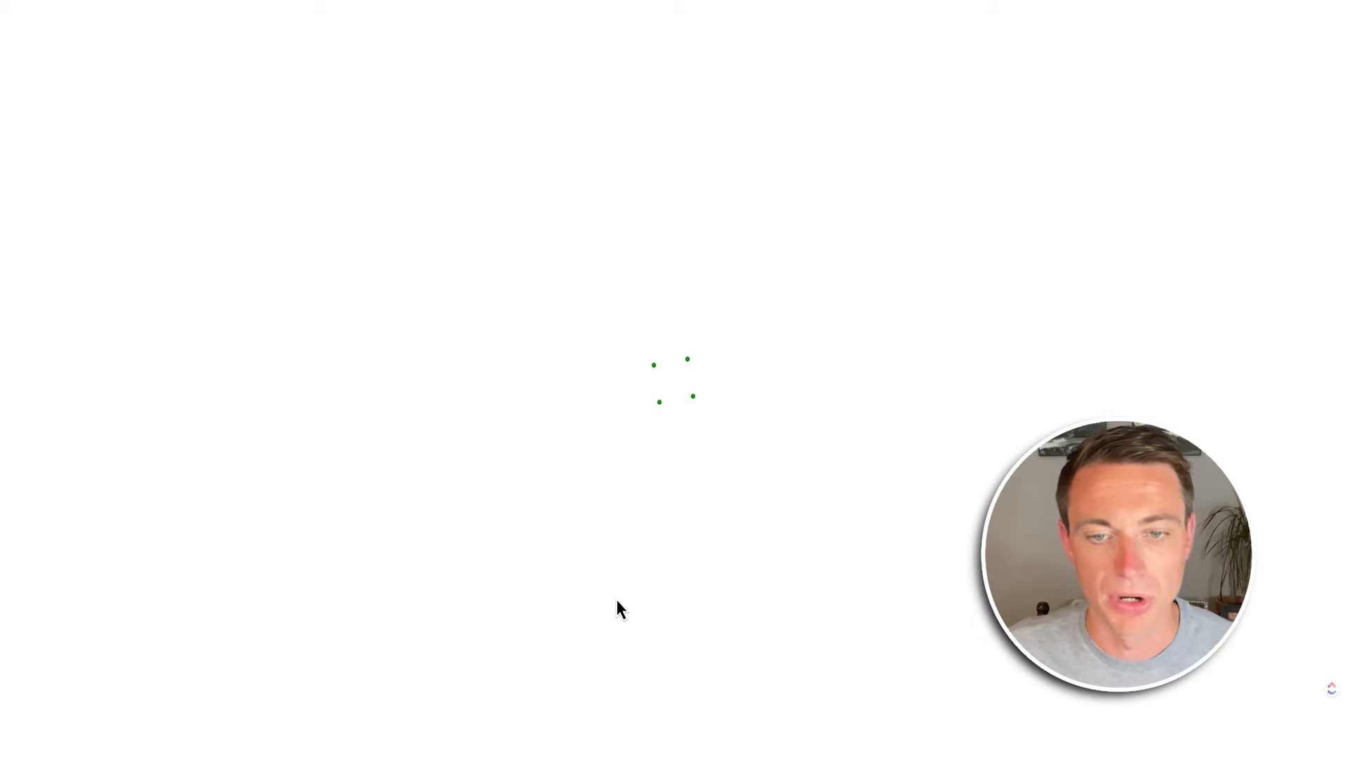
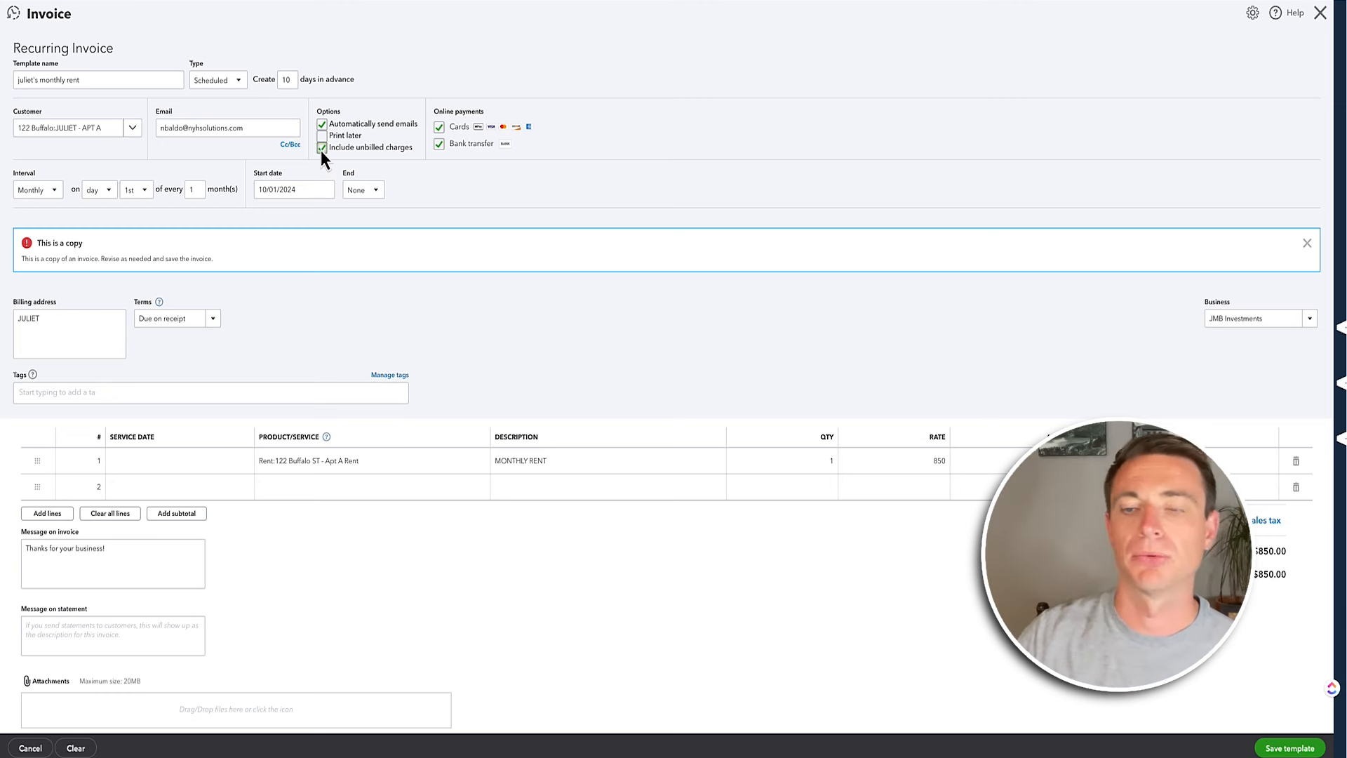
left_click(321, 148)
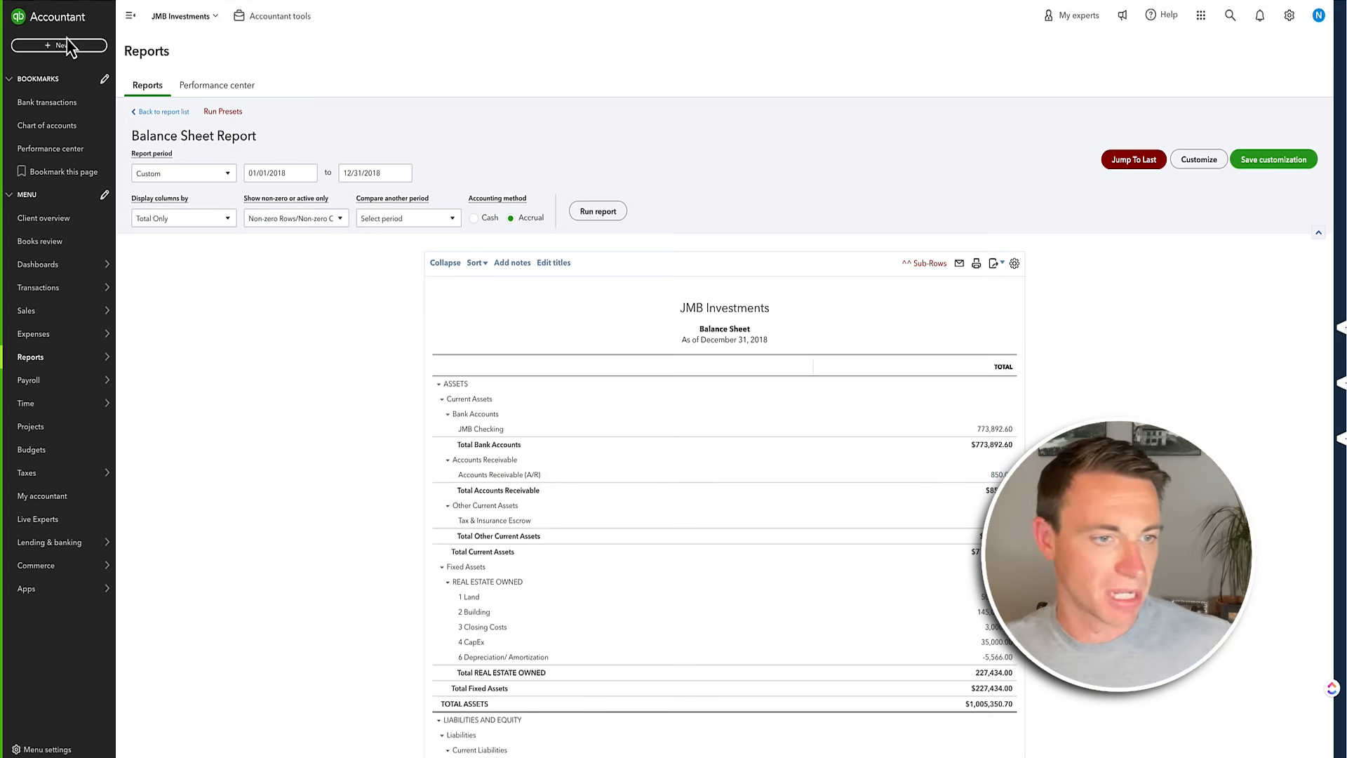
Start a new bill for vendor City of Buffalo with bill date 09/01/2018 and due date 09/30/2018
mouse_move(70, 317)
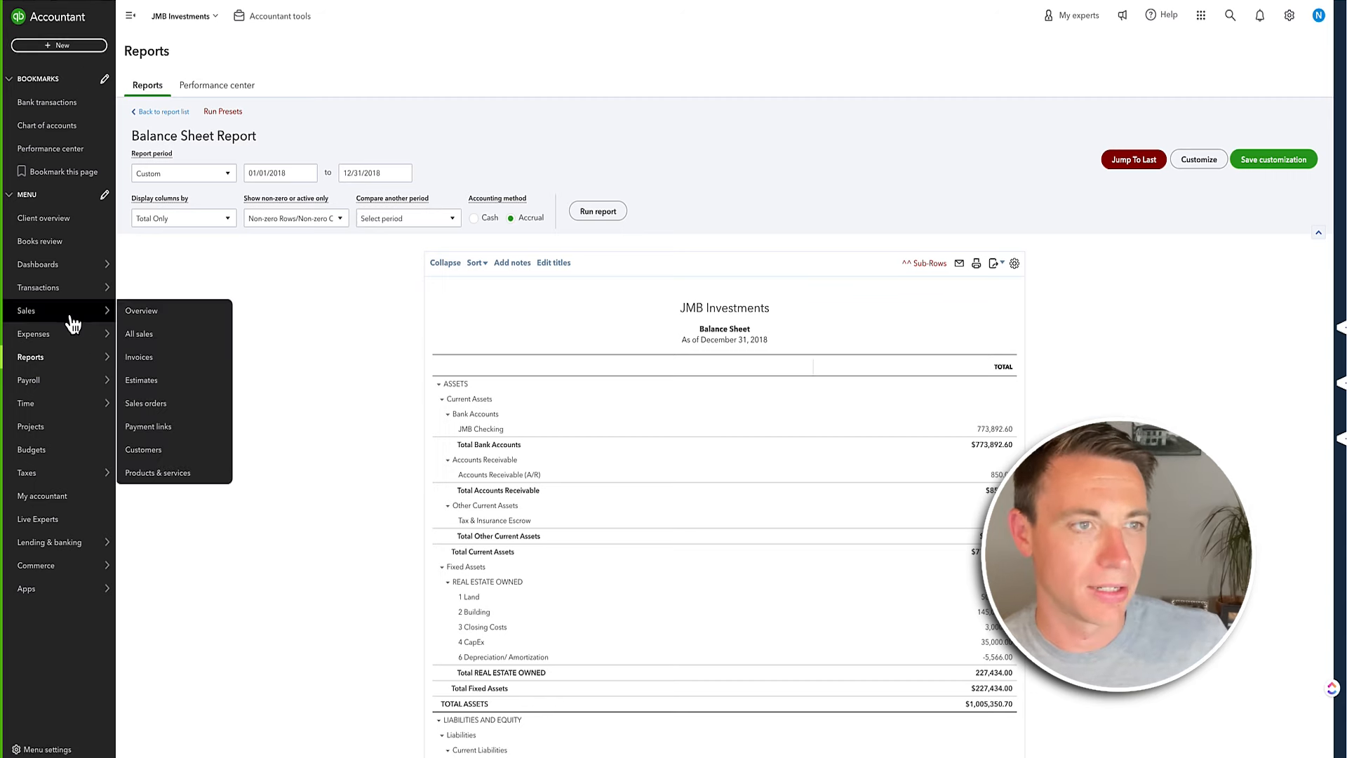
left_click(62, 45)
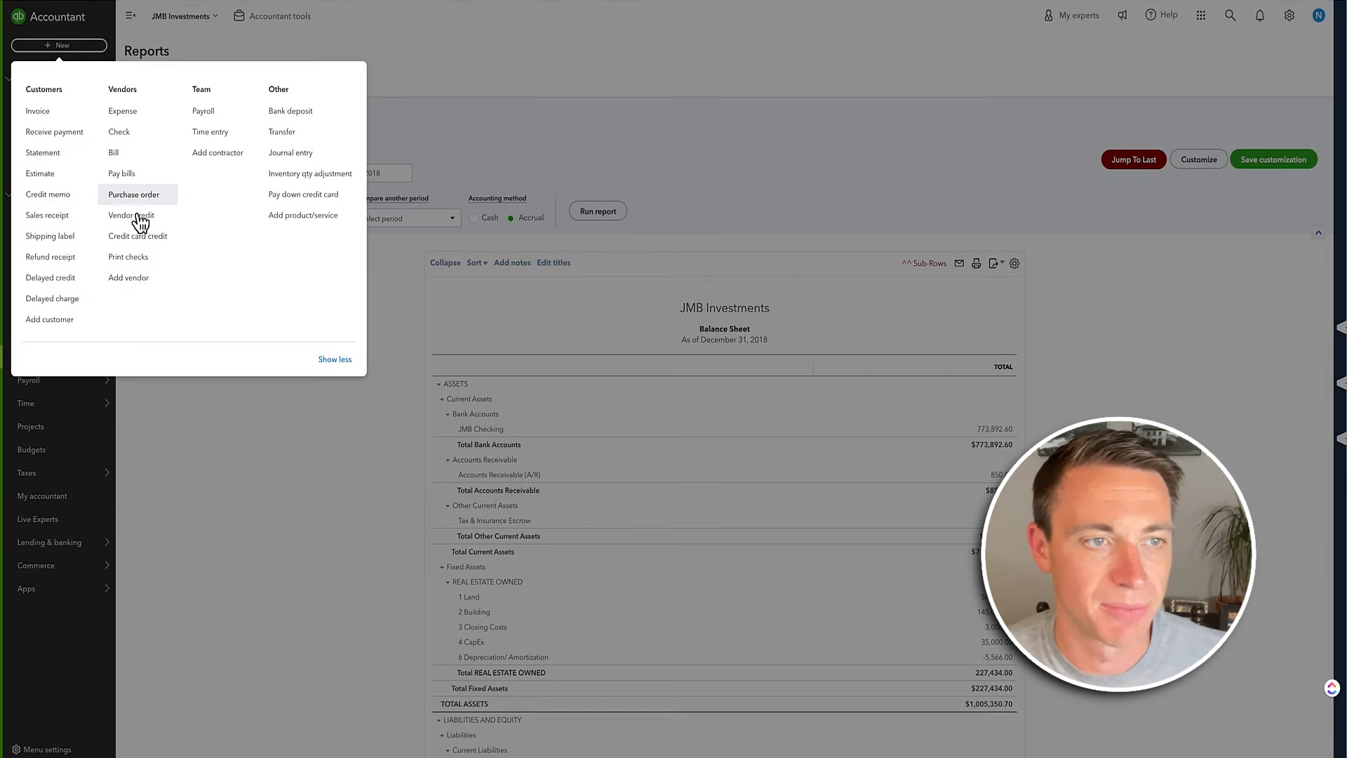
left_click(129, 159)
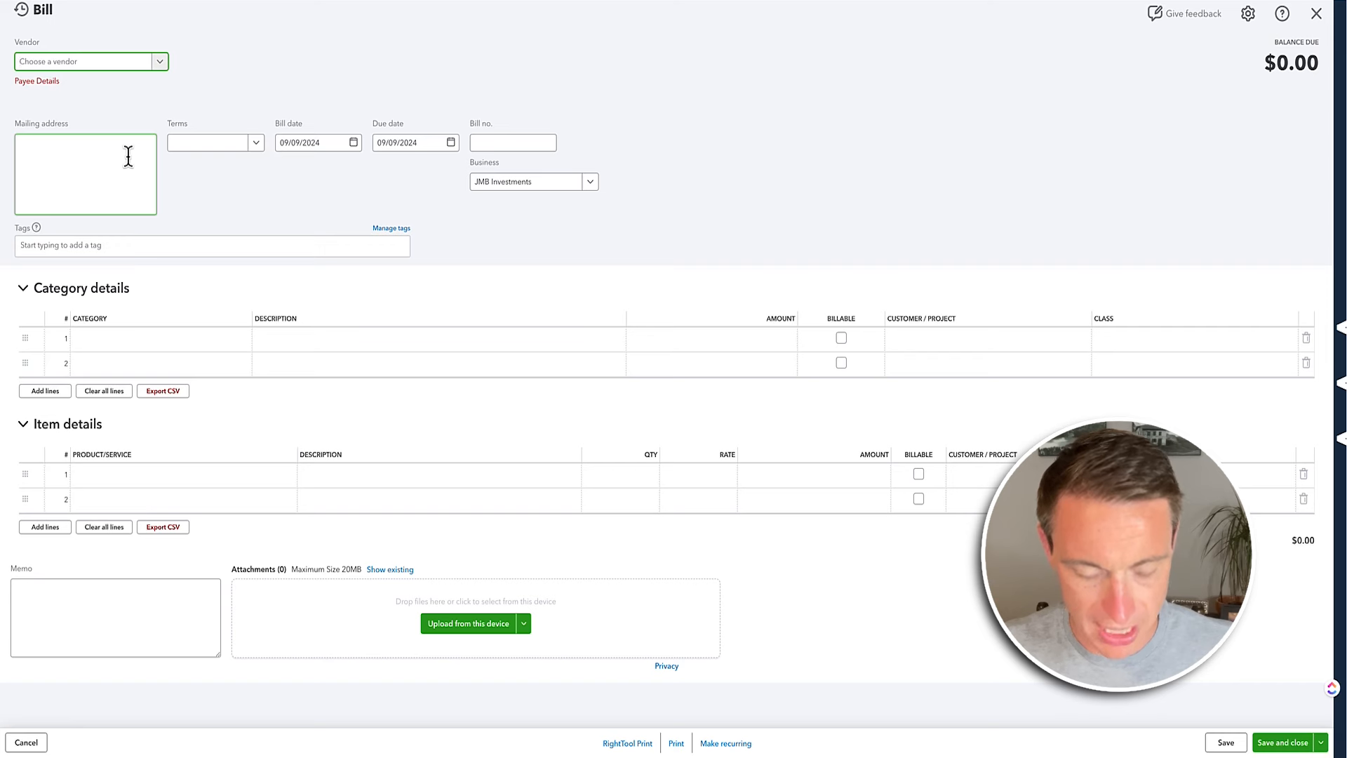
type("city")
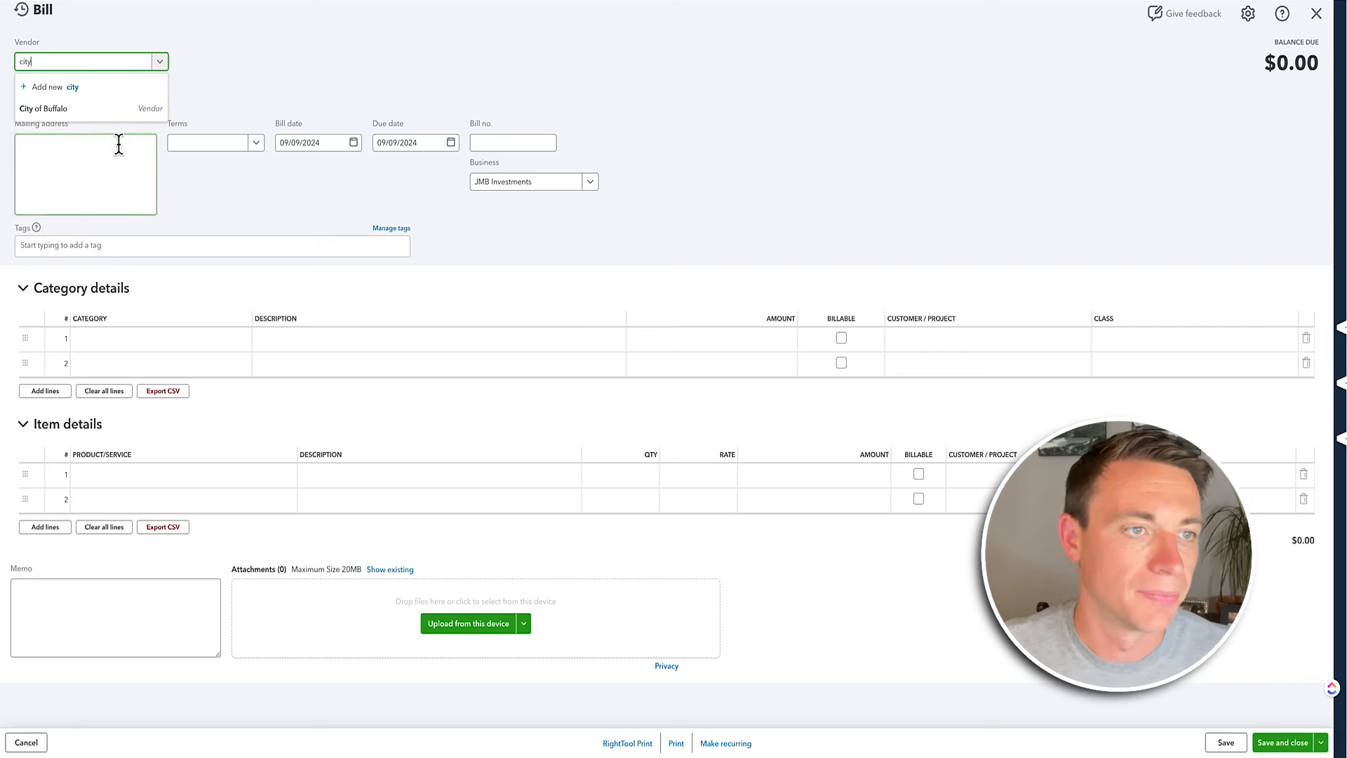
left_click(67, 106)
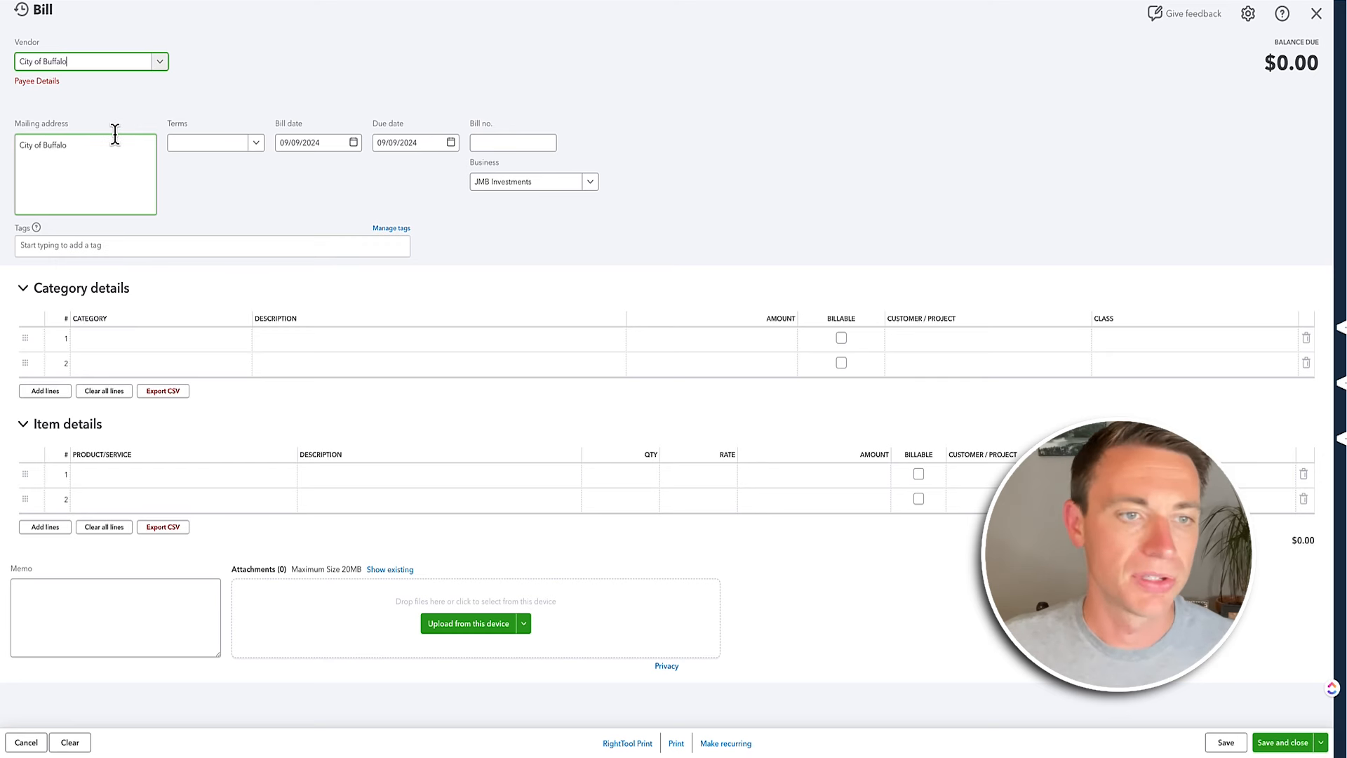
left_click(336, 144)
type("9/01/201")
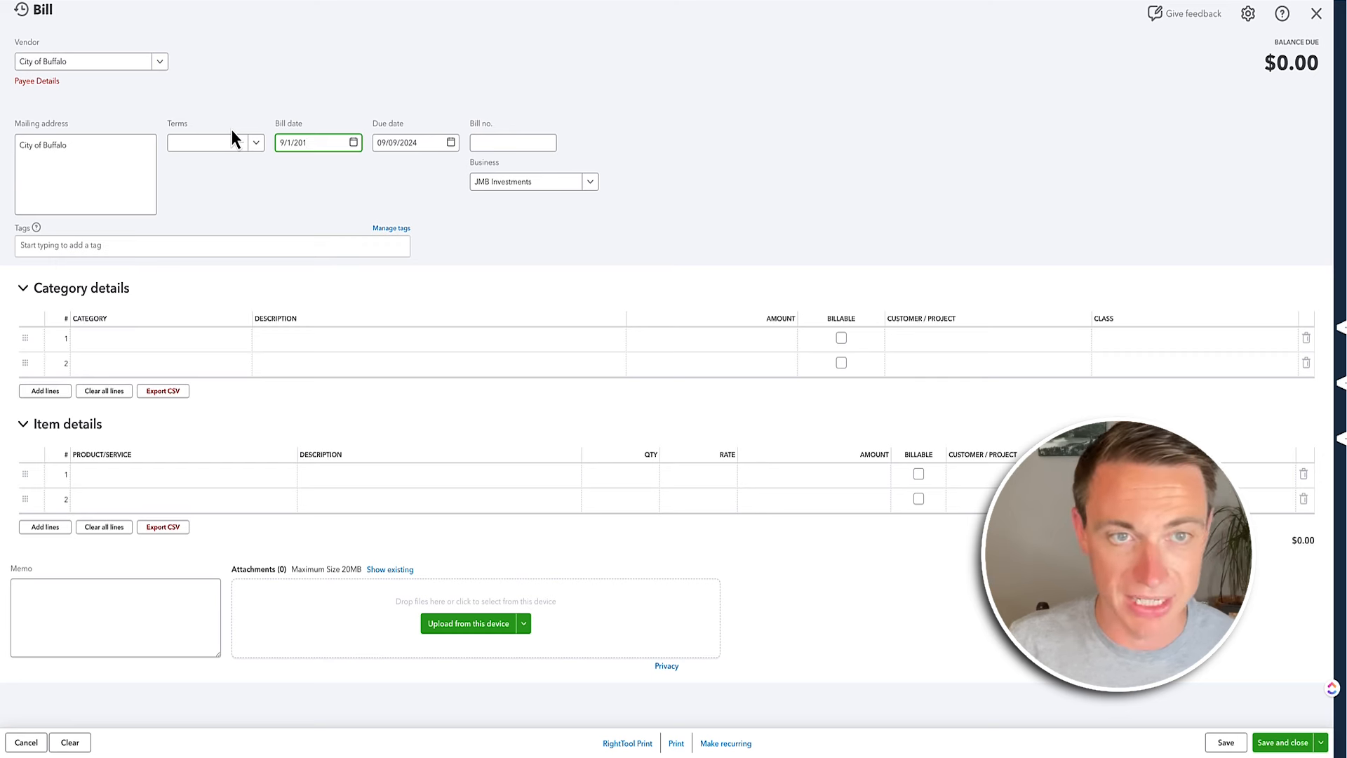
type("8")
key("Tab")
type("9/30/2018")
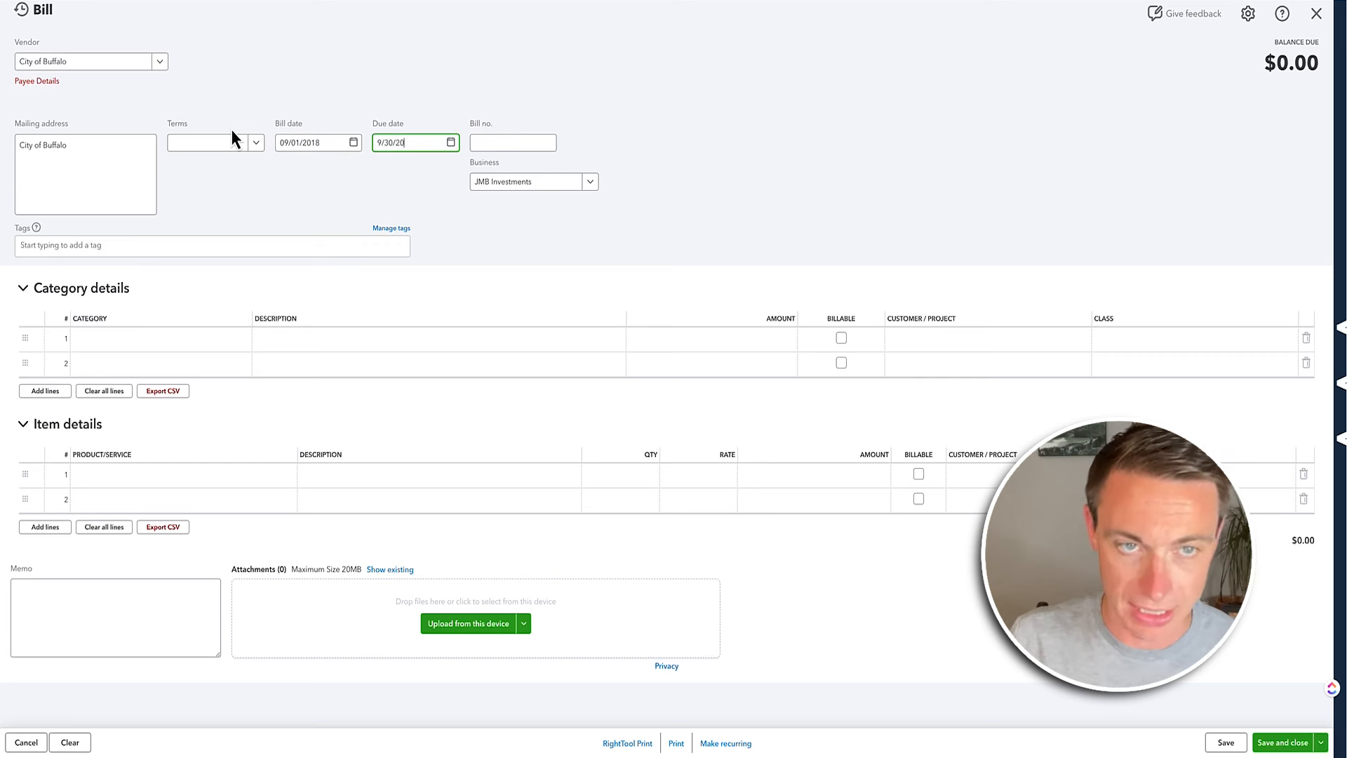
key("Tab")
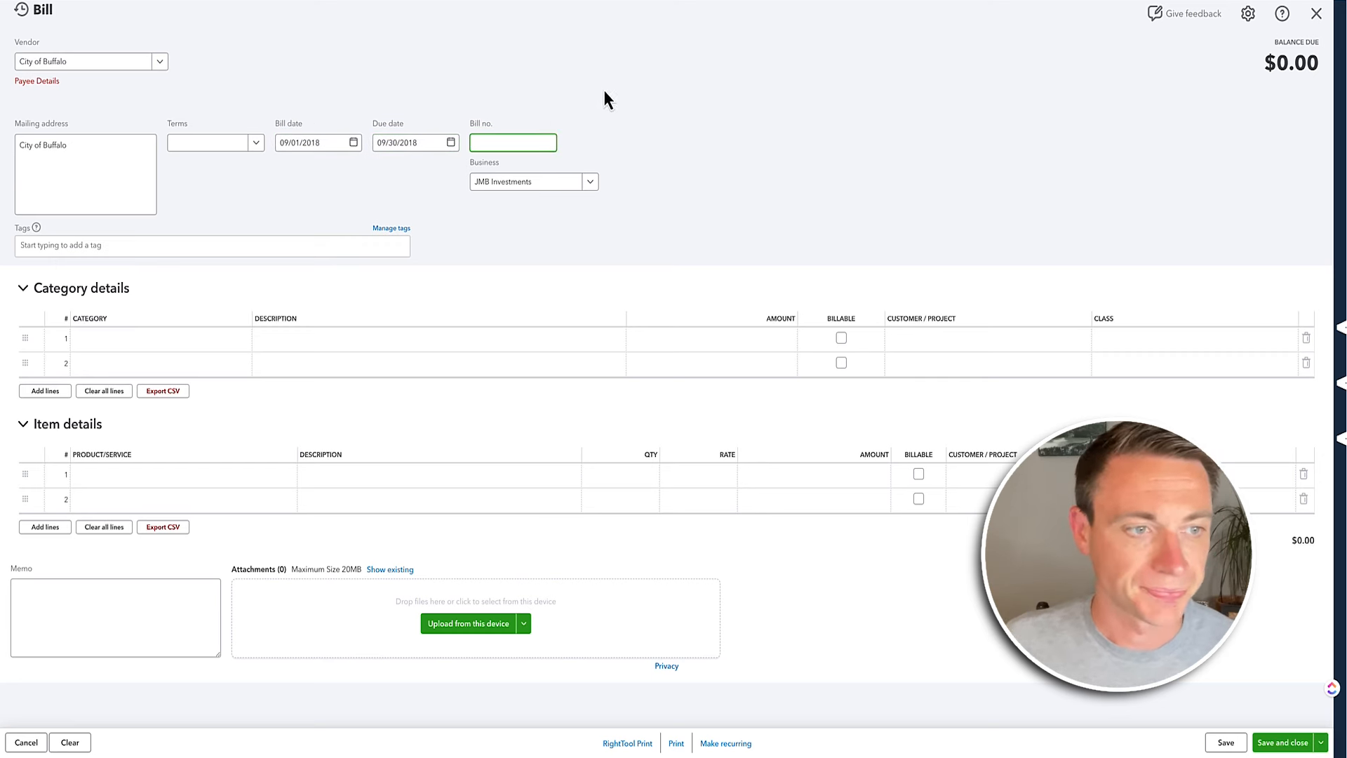
Fill the bill's first category line with 11 Property Taxes and an amount of $2,500.00
left_click(93, 342)
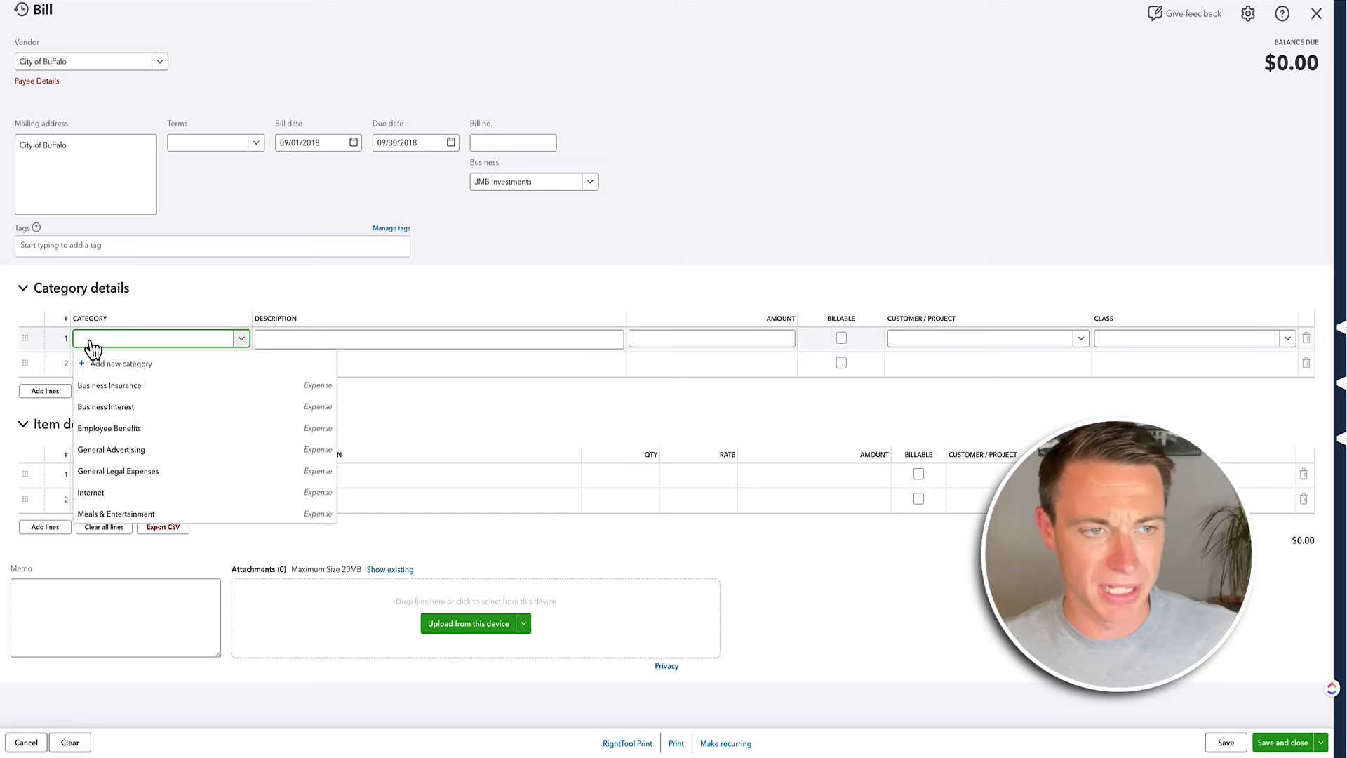
type("property")
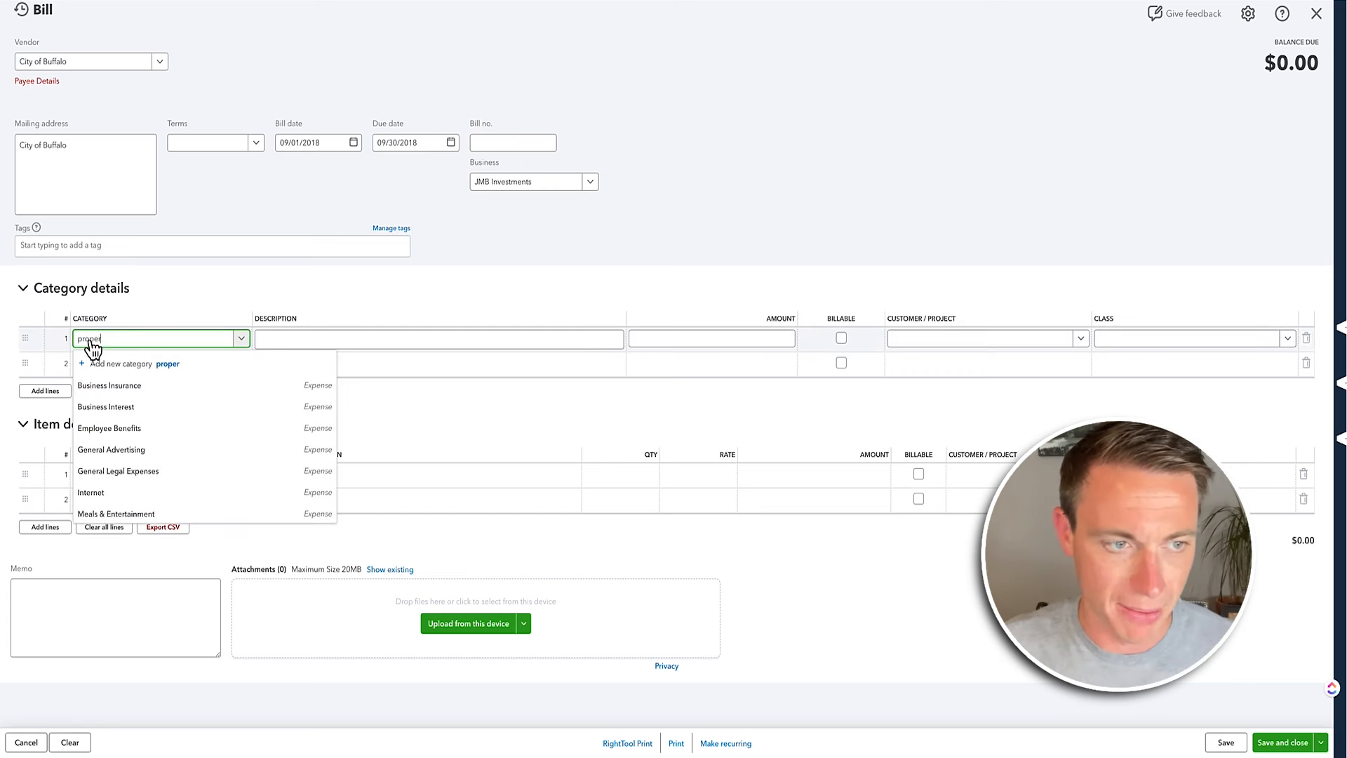
left_click(101, 397)
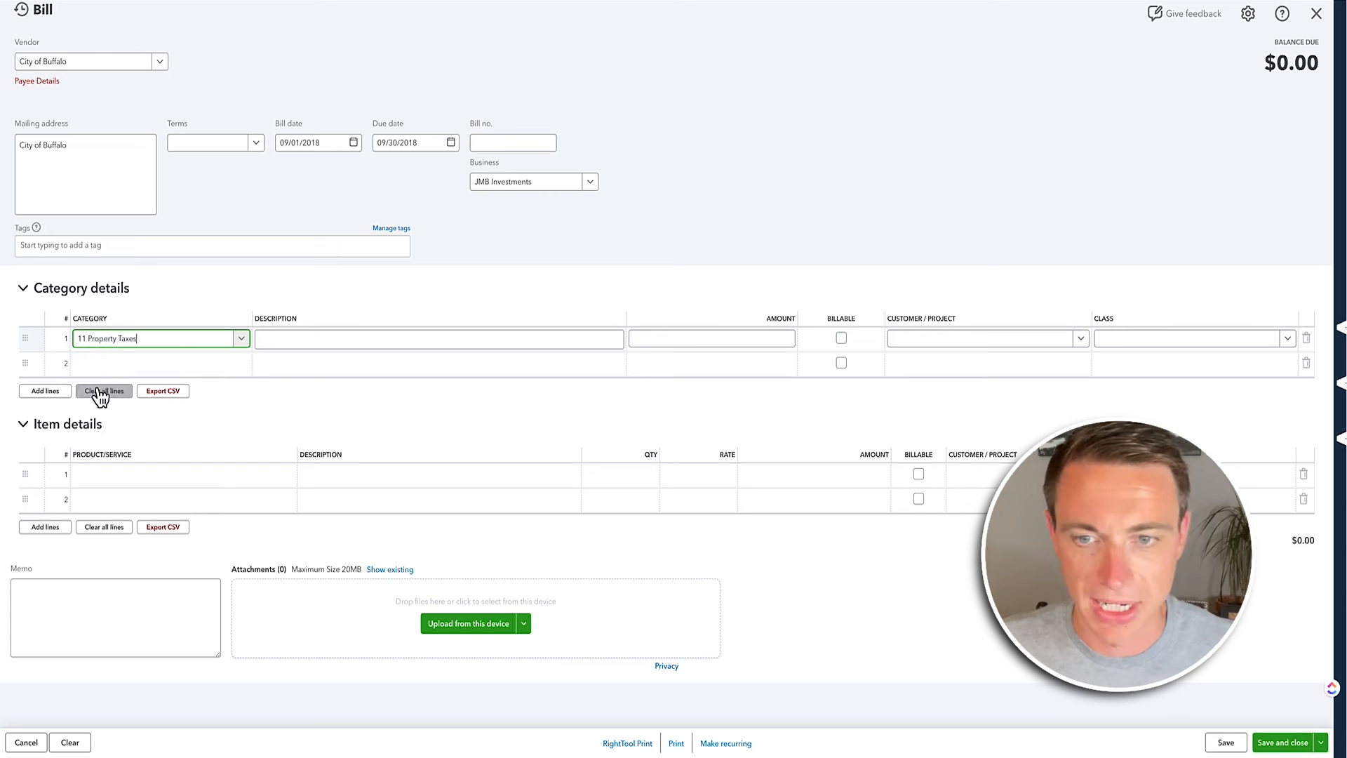
left_click(645, 338)
type("5")
type("500")
key("Tab")
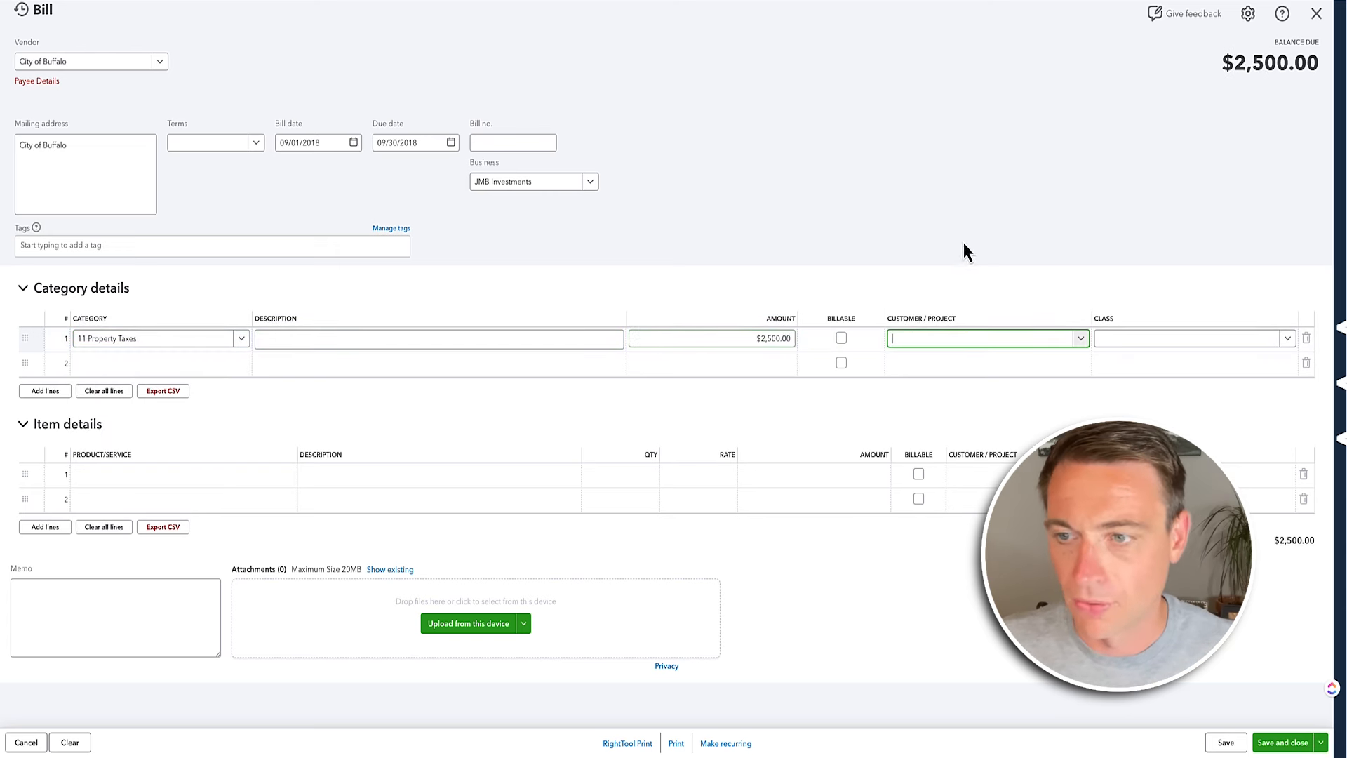
Assign class 122 Buffalo to the property tax line, then save and close the bill
left_click(1148, 340)
type("122 Buffalo")
left_click(1135, 390)
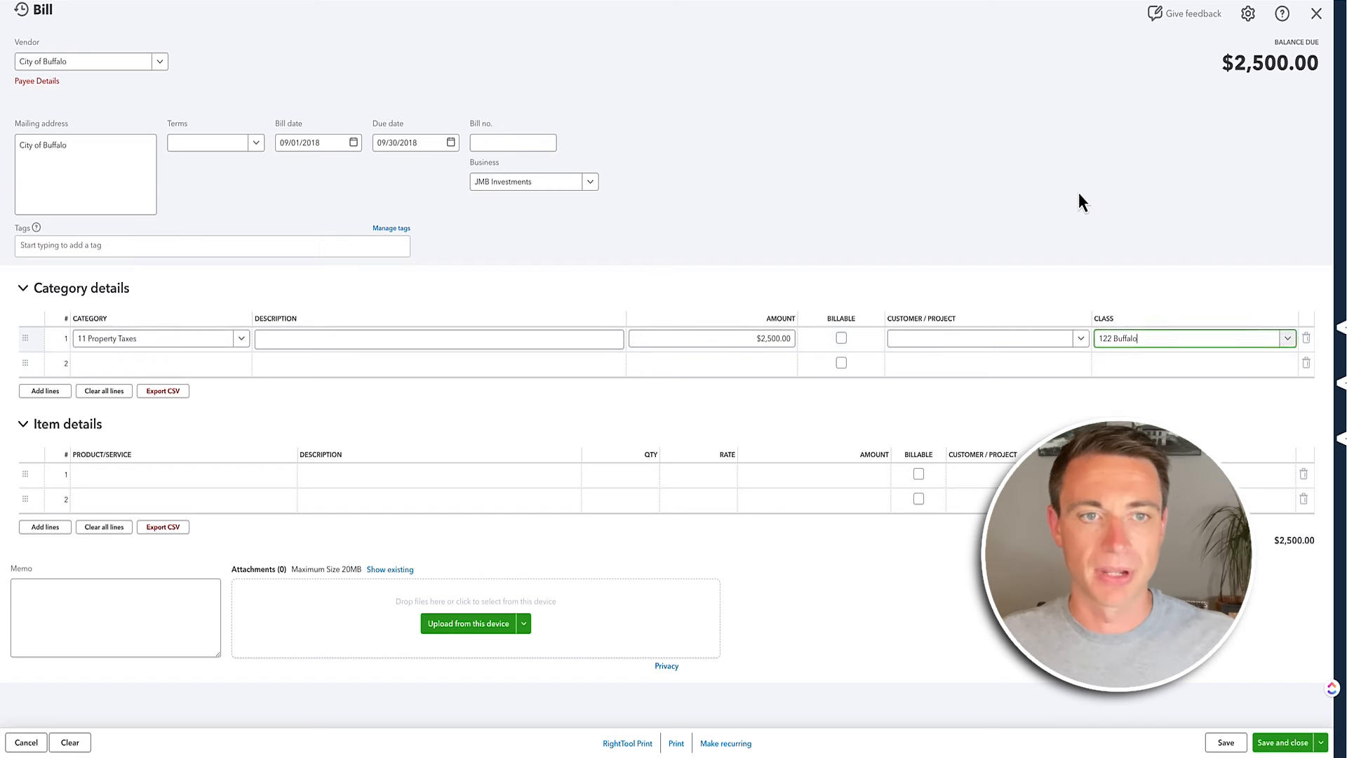
left_click(1062, 192)
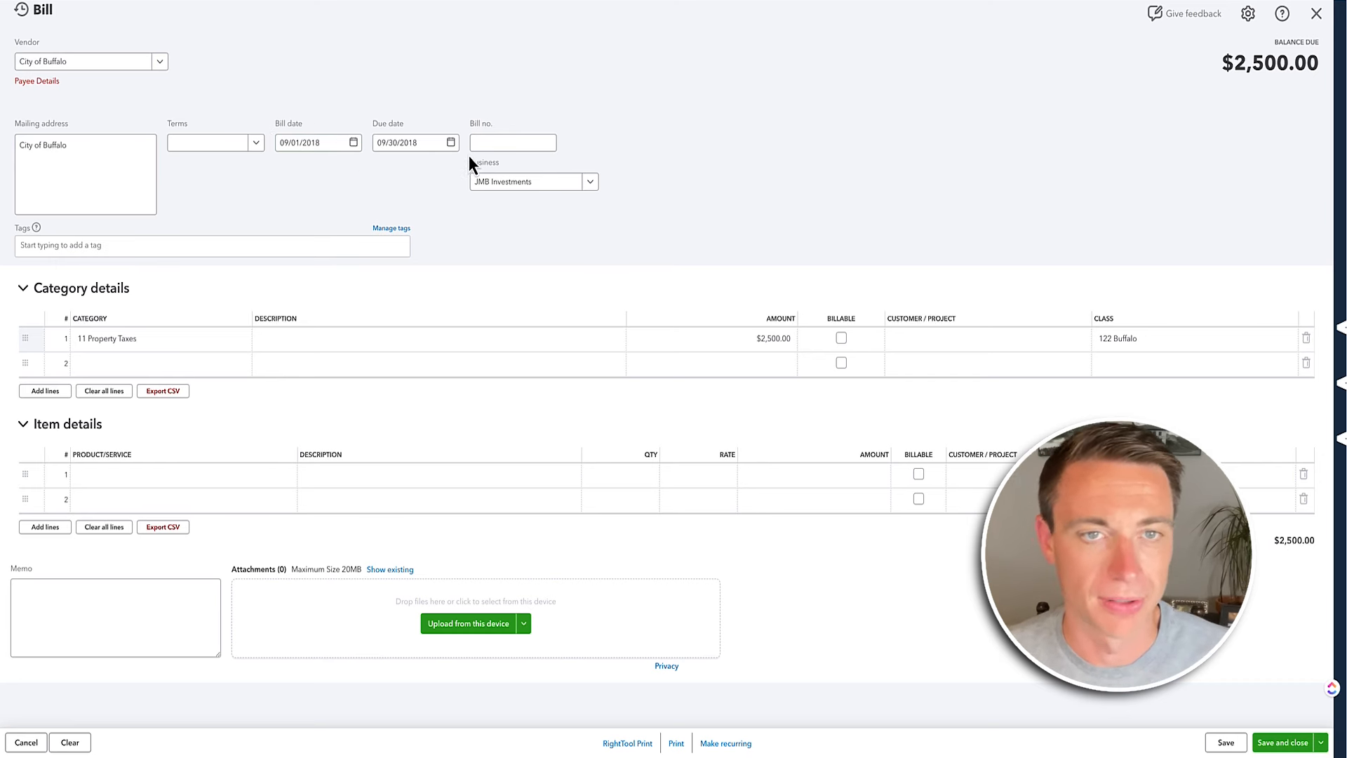
left_click(354, 148)
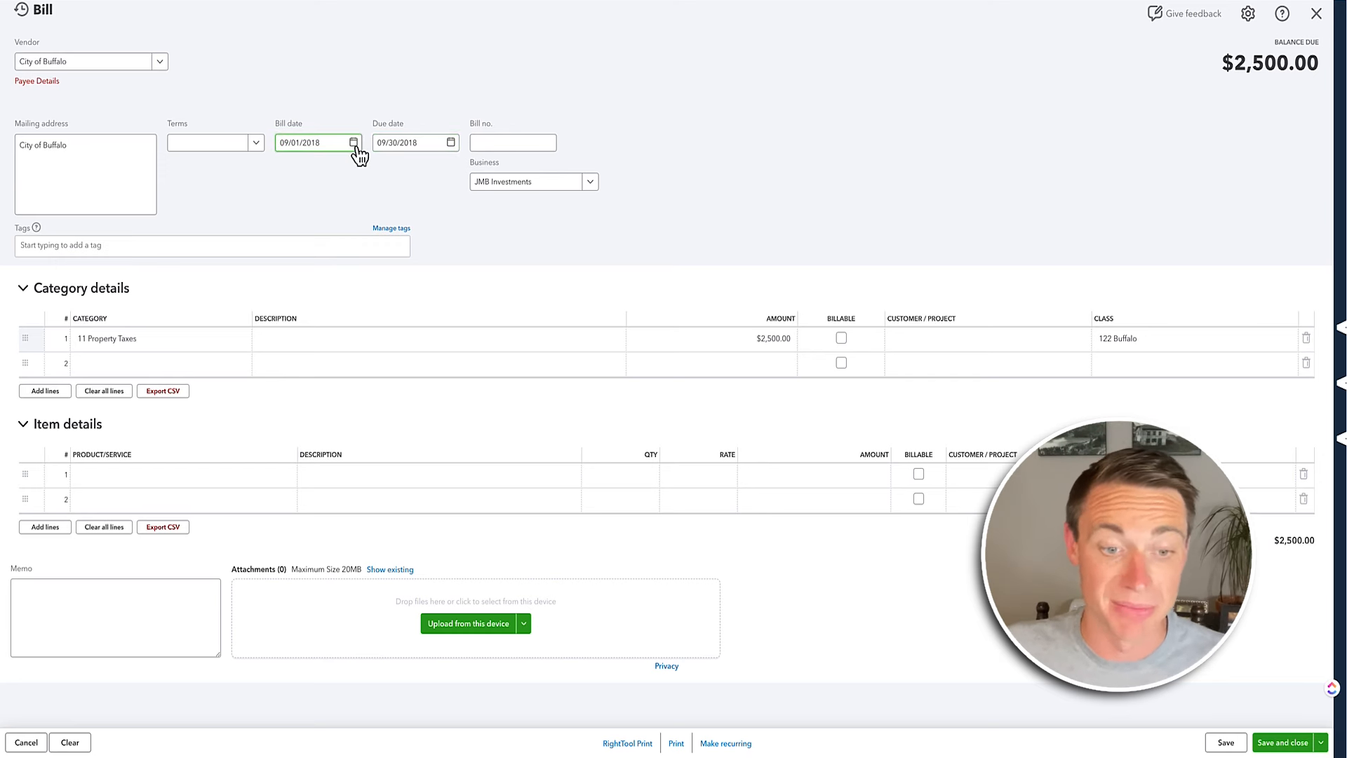
left_click(1292, 745)
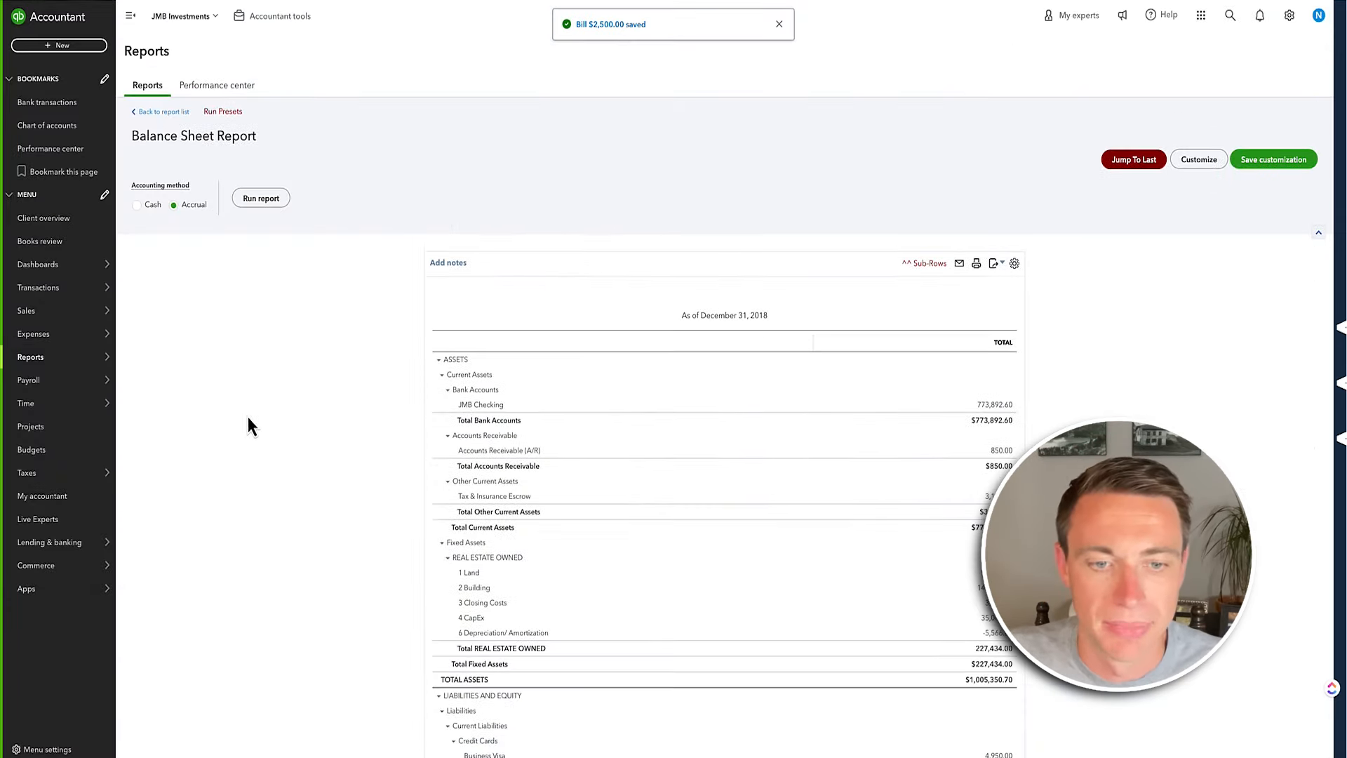
Check Accounts Payable on the 2018 Balance Sheet, then open the Profit and Loss behind Net Income and its 11 Property Taxes transactions
scroll(800, 539, "down", 5)
scroll(798, 540, "down", 1)
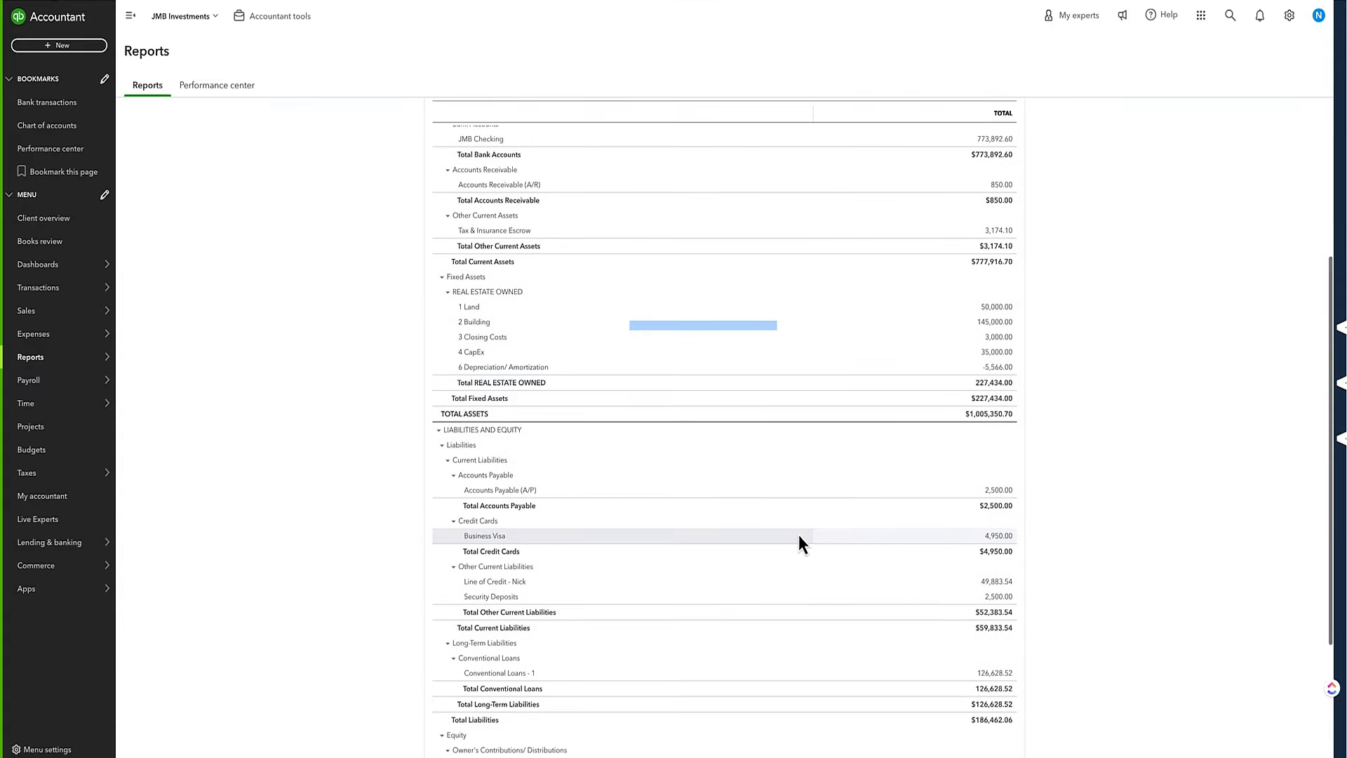
scroll(1013, 475, "down", 1)
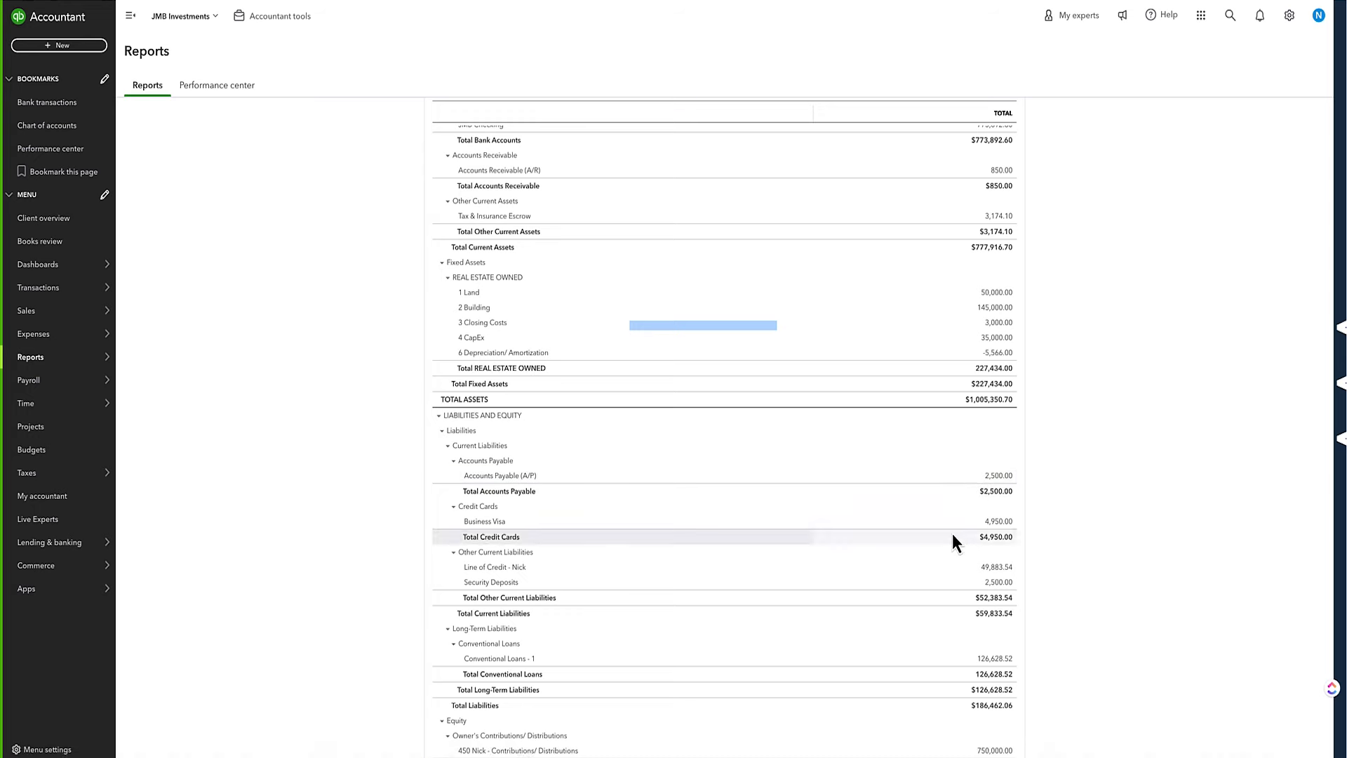
scroll(967, 512, "down", 2)
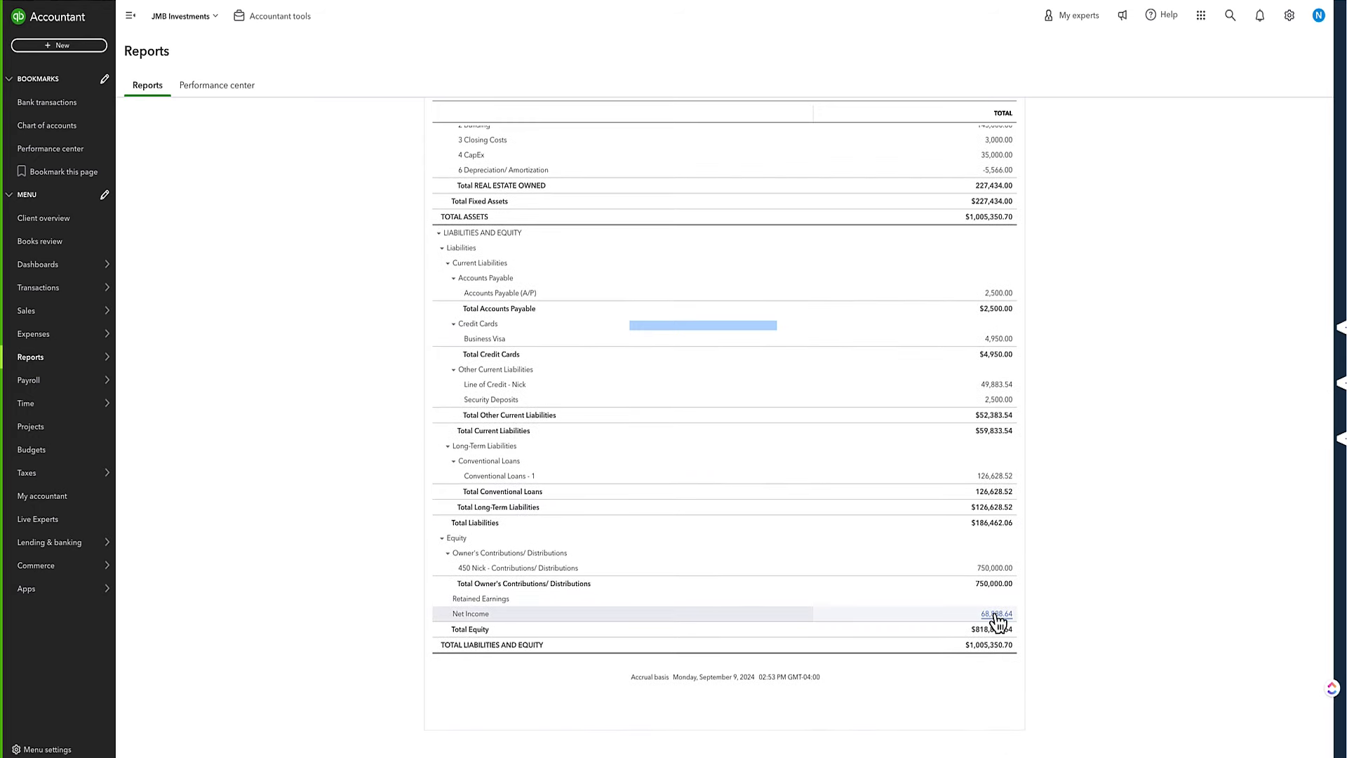
left_click(994, 615)
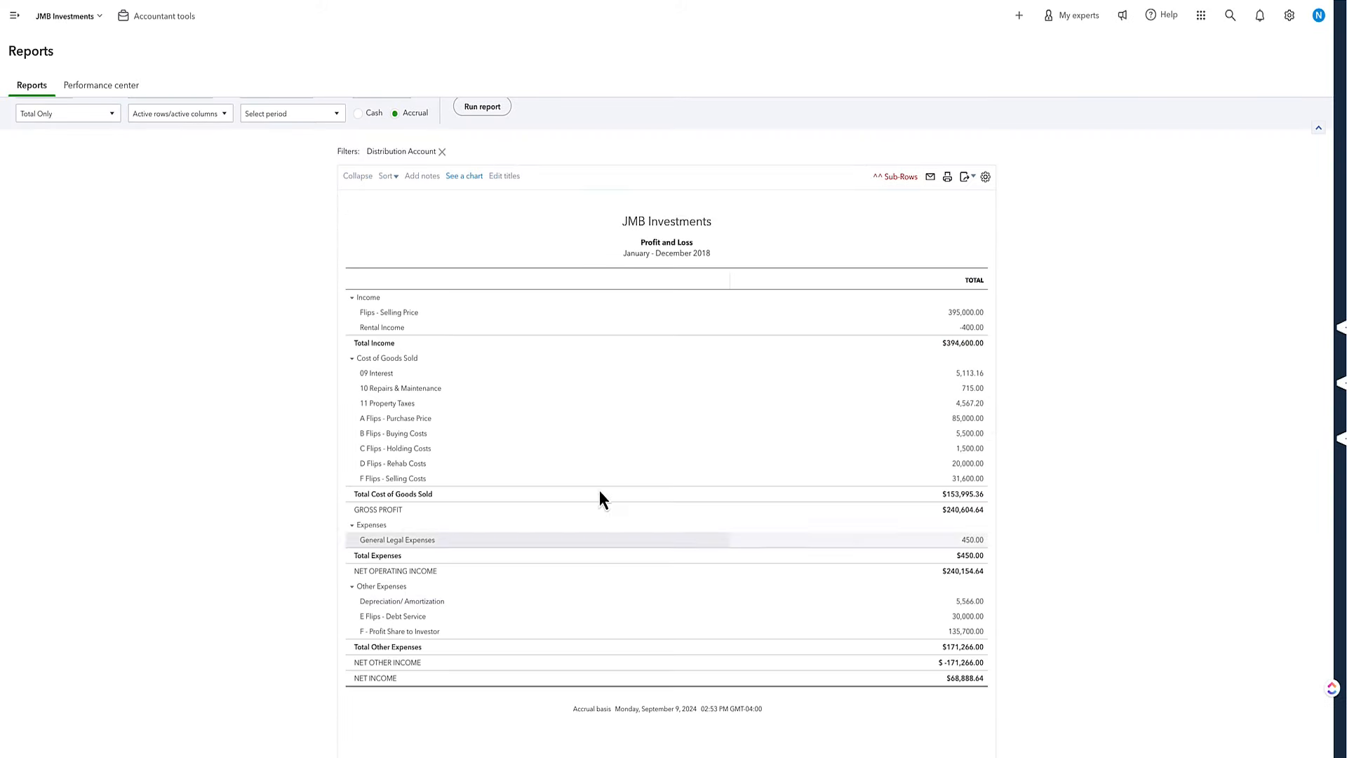
left_click(970, 405)
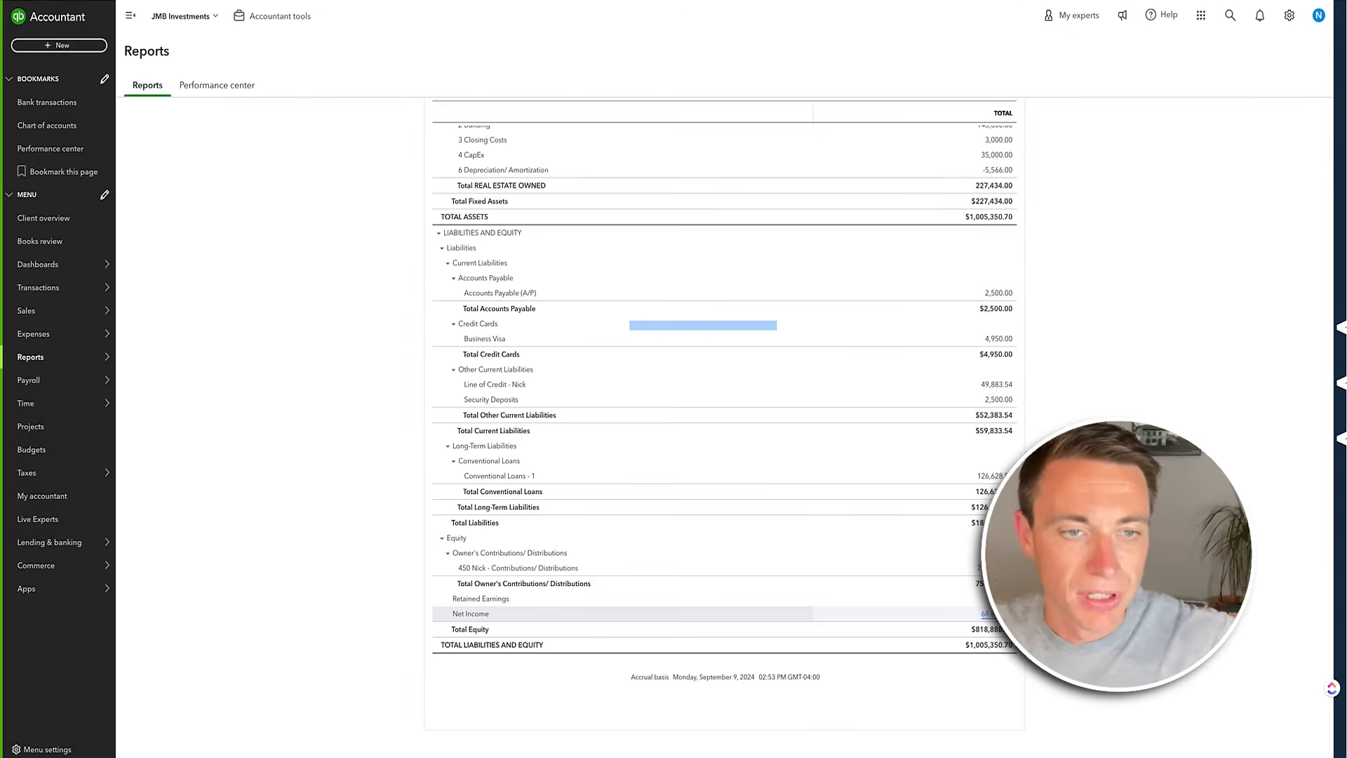
Open the list of unpaid bills and look at the City of Buffalo bill
mouse_move(75, 332)
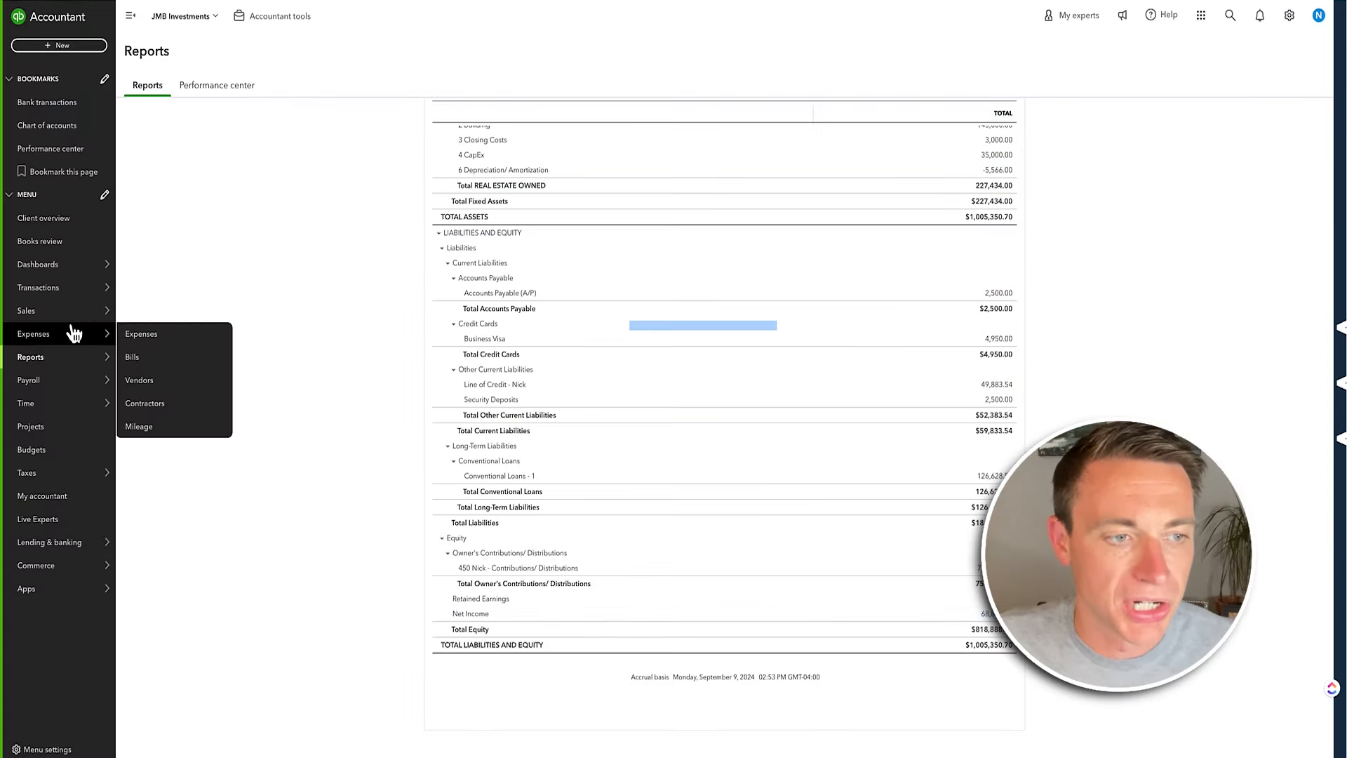
left_click(176, 356)
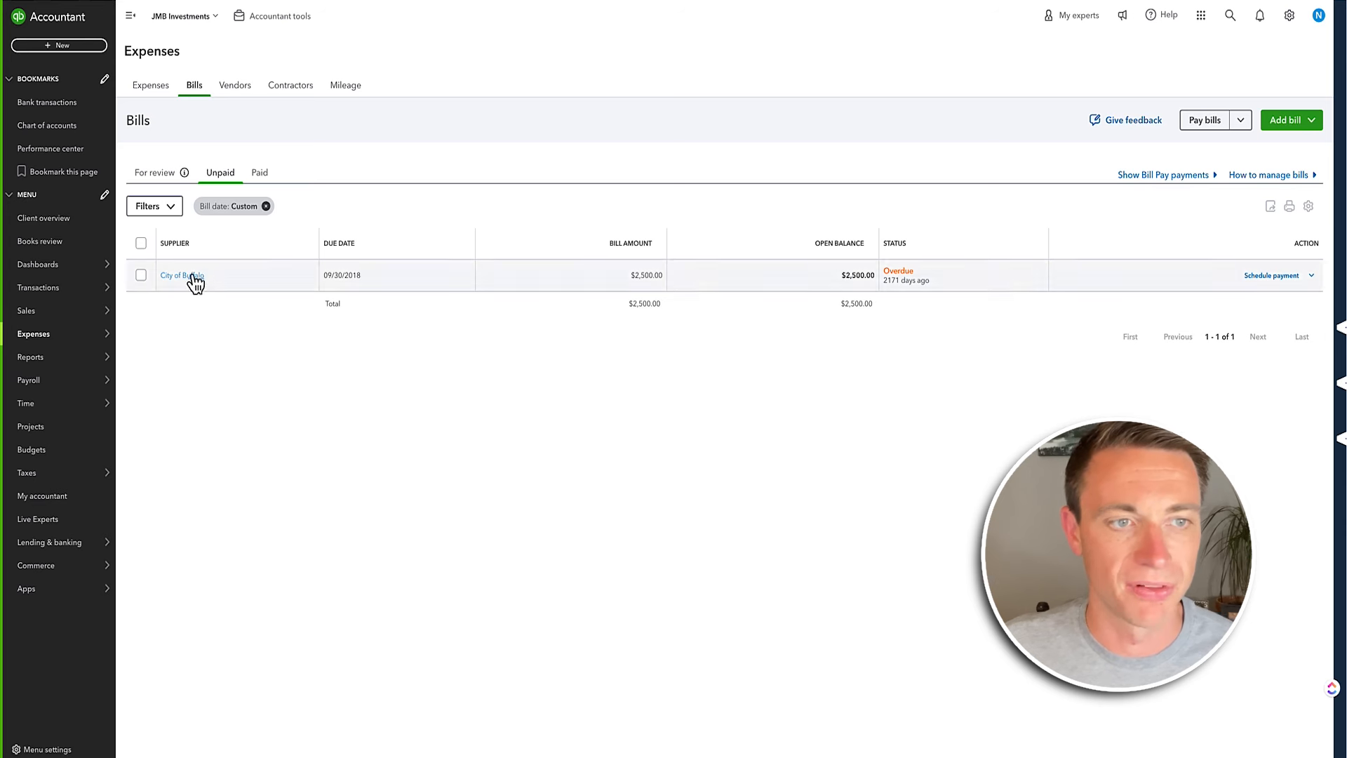
mouse_move(186, 177)
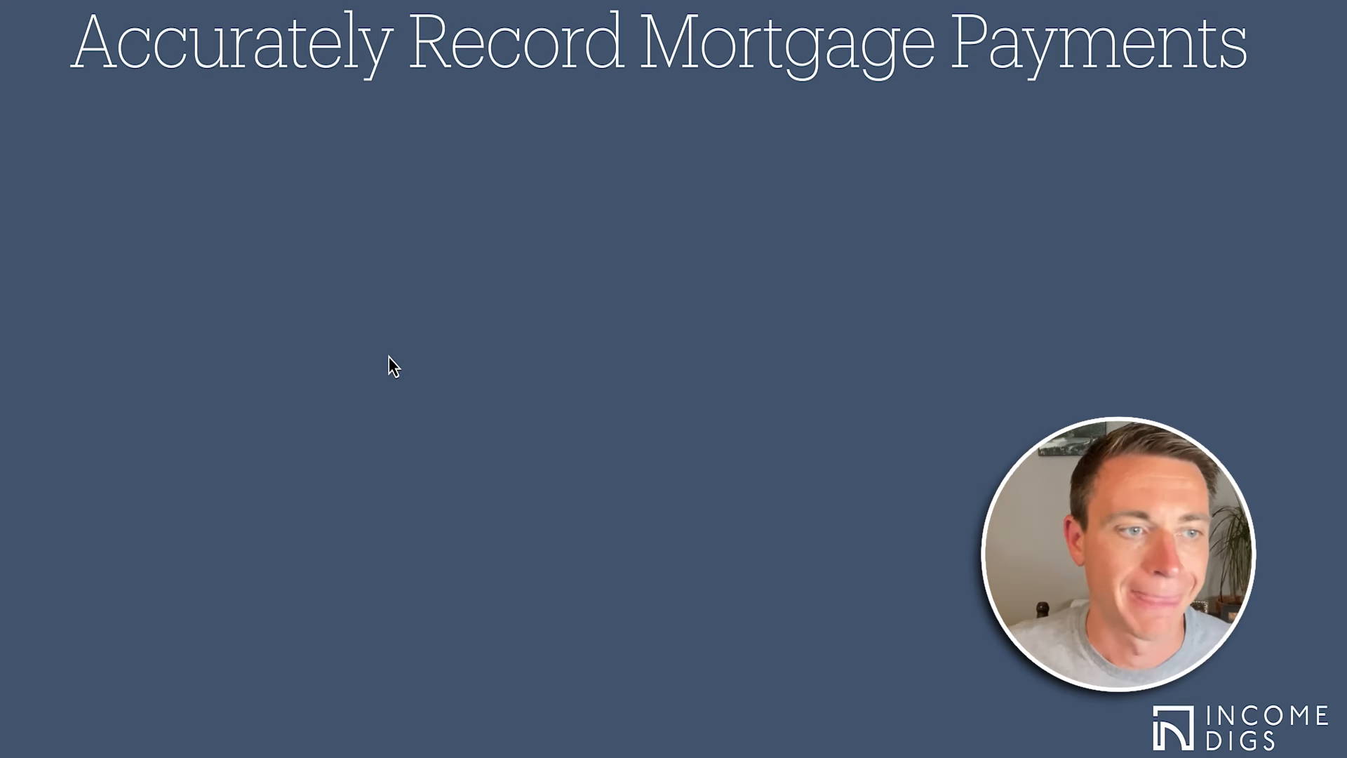
key("Right")
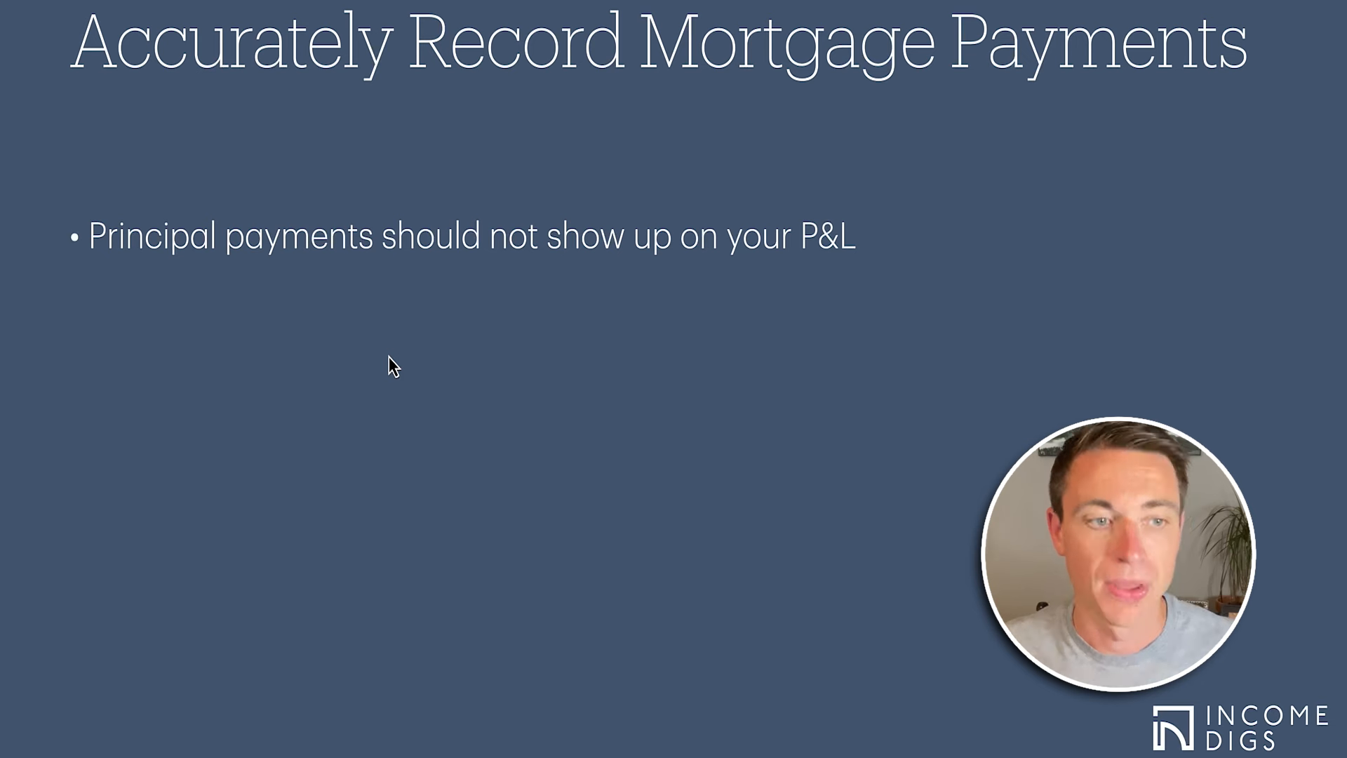
key("Right")
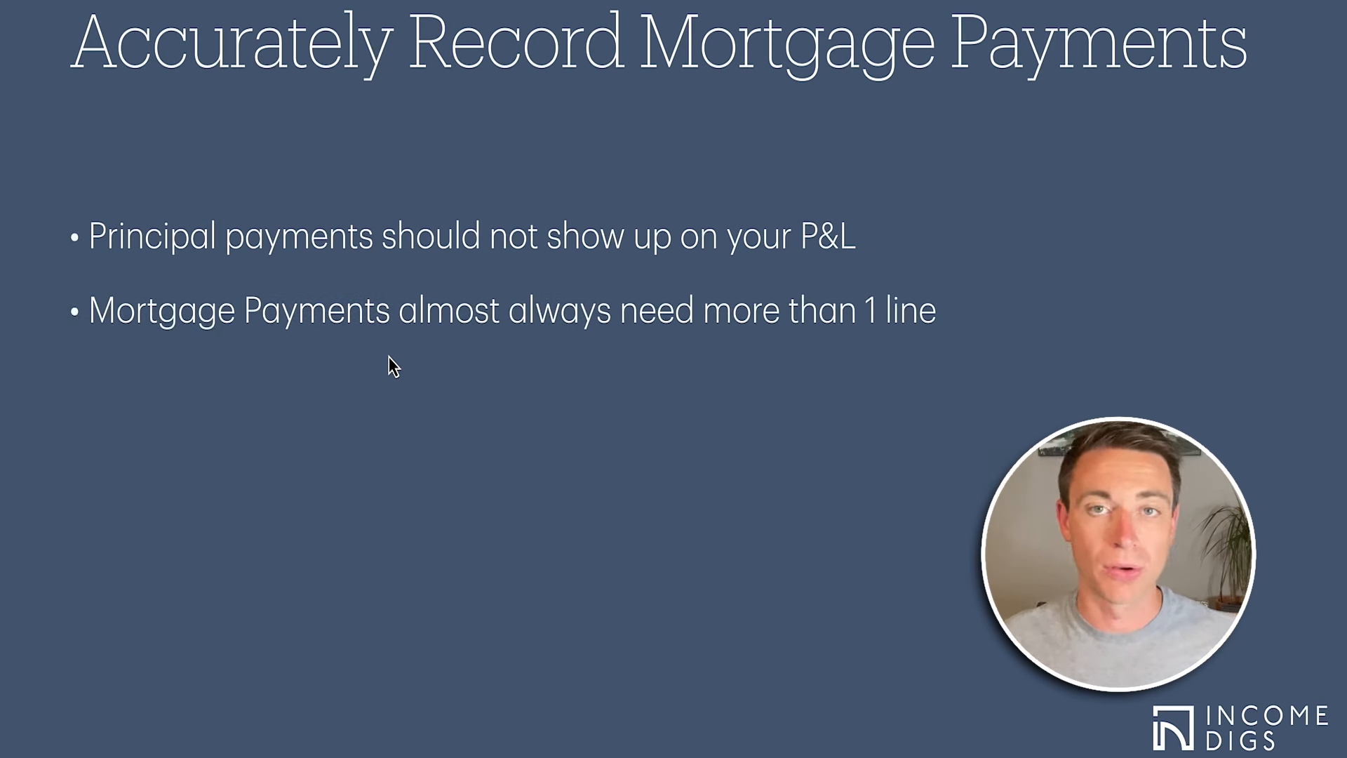
key("Right")
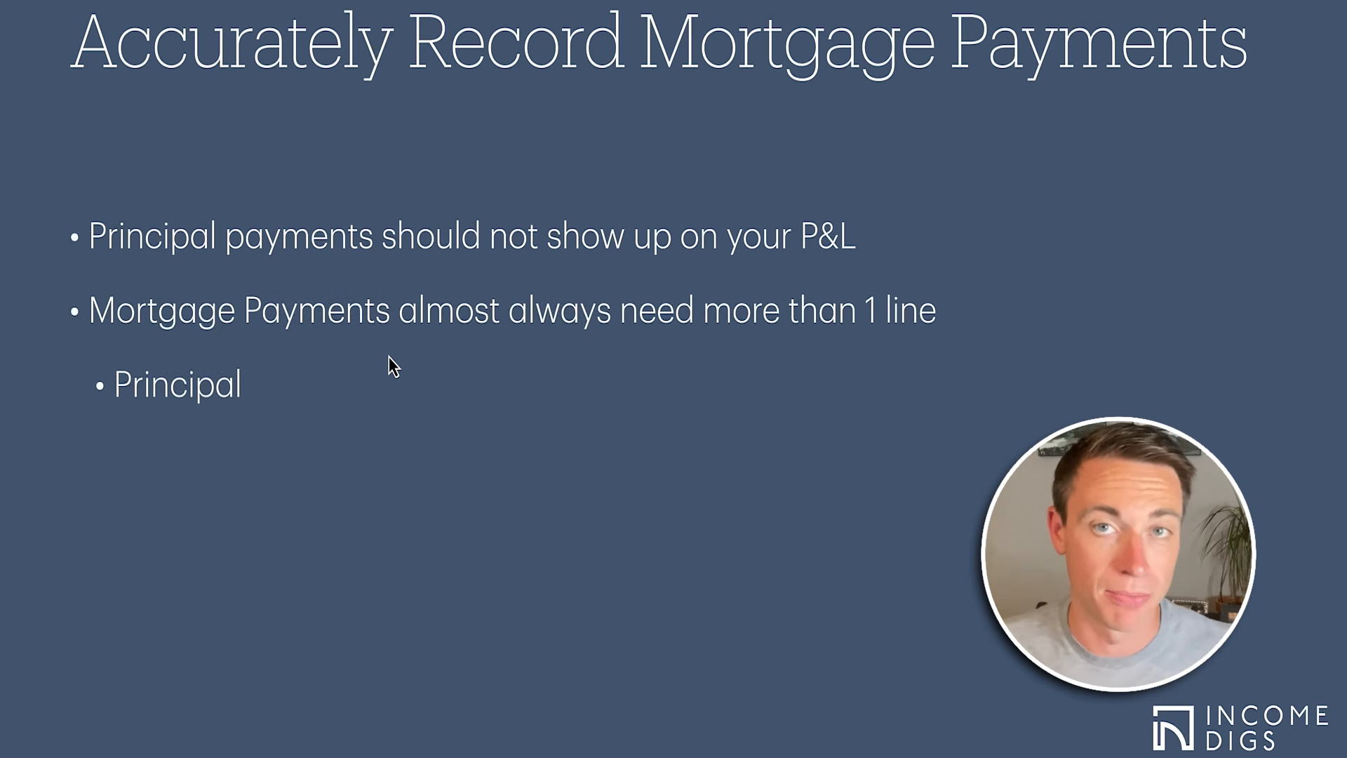
key("Right")
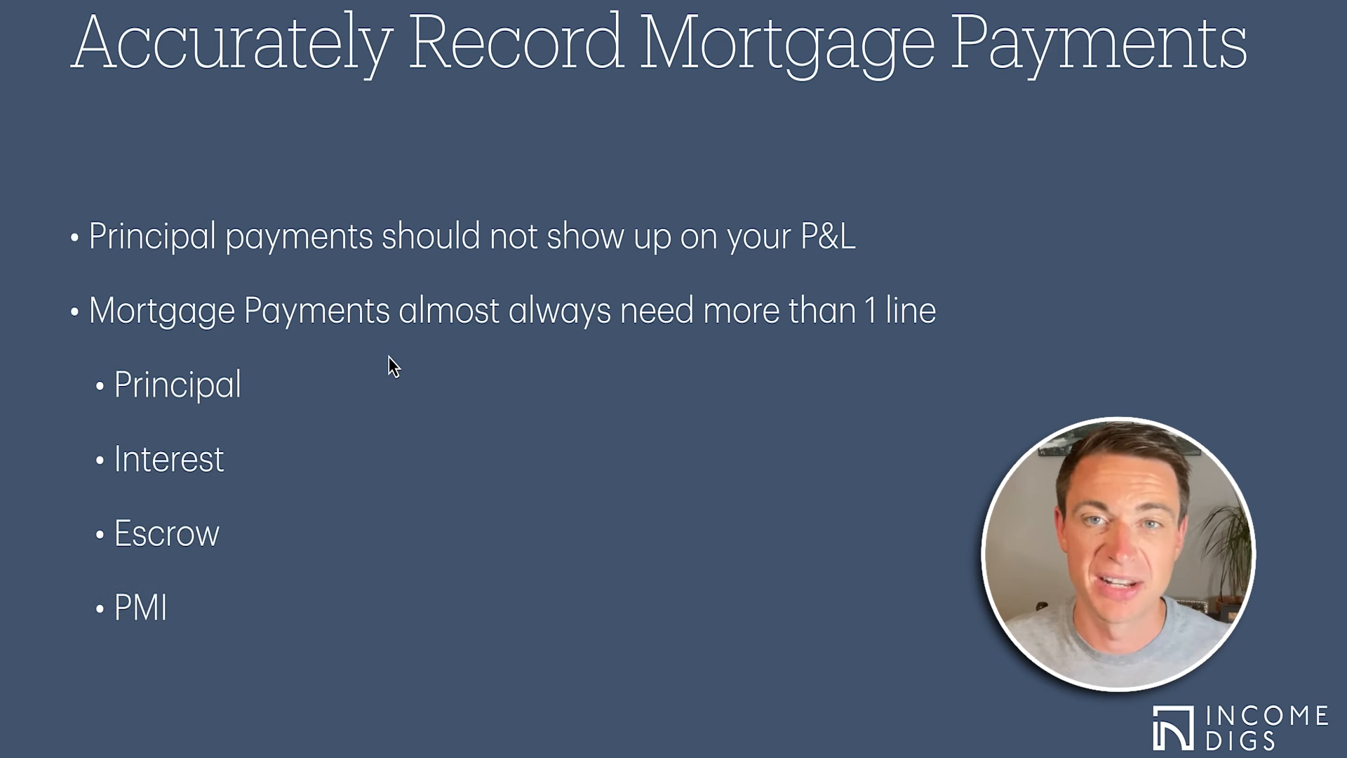
key("Right")
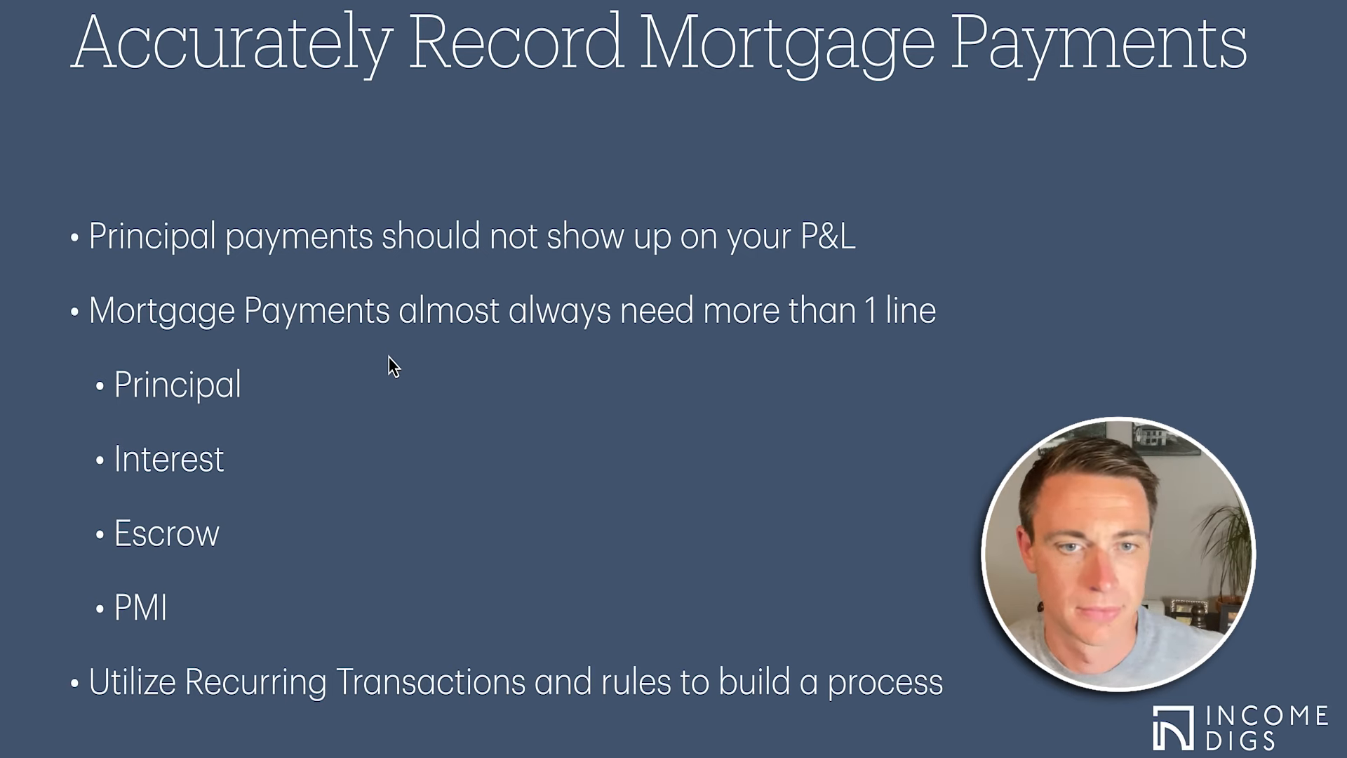
key("Right")
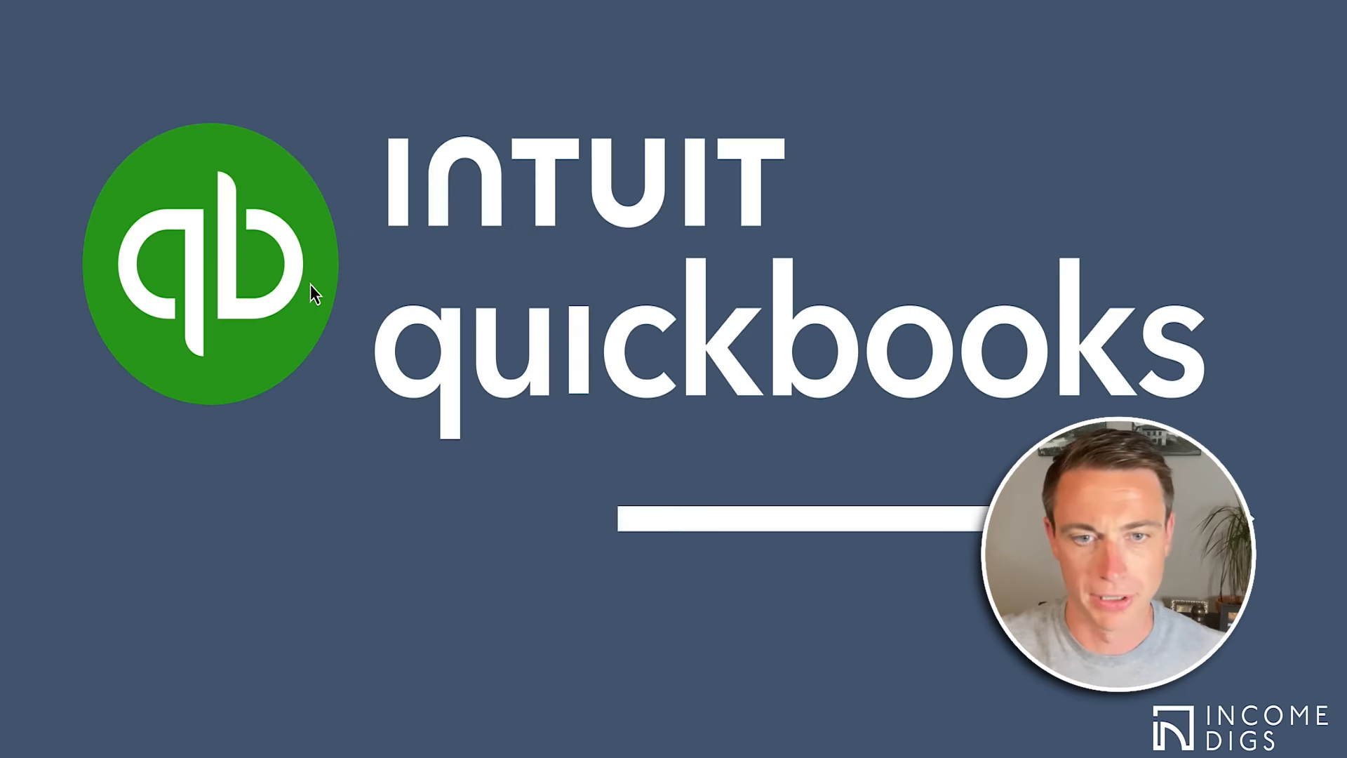
Switch to QuickBooks, open the Balance Sheet - 2018 custom report, and check its loan liabilities against the mortgage balance on the Fifth Third site
key("super+Tab")
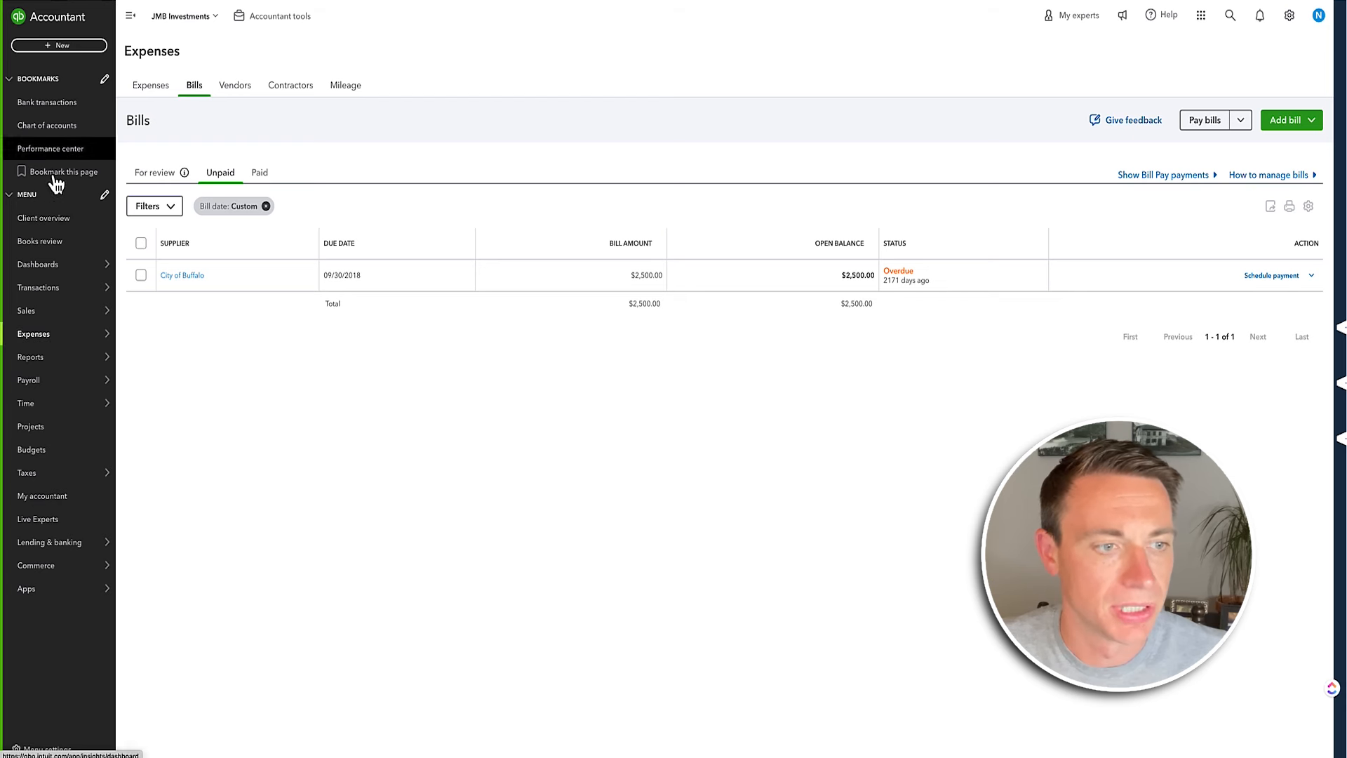
mouse_move(85, 361)
left_click(147, 356)
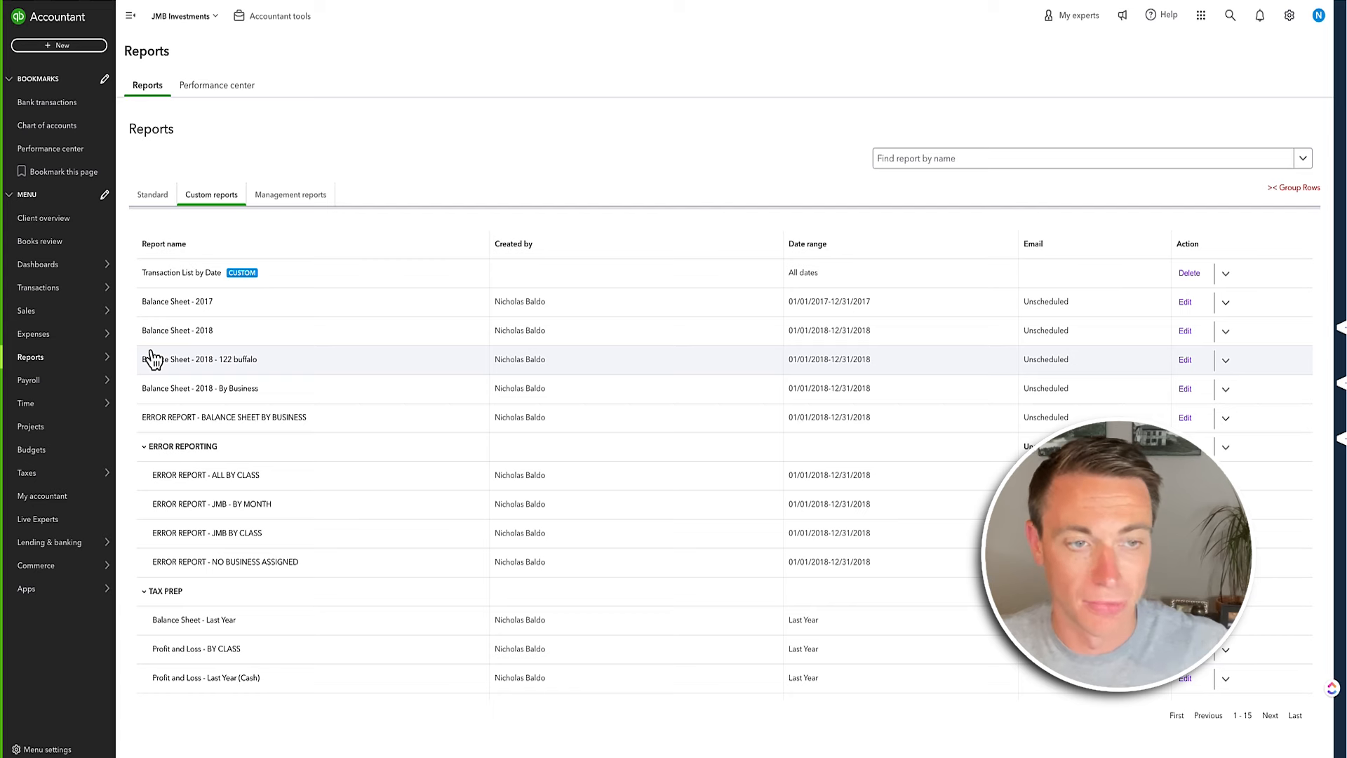
left_click(181, 332)
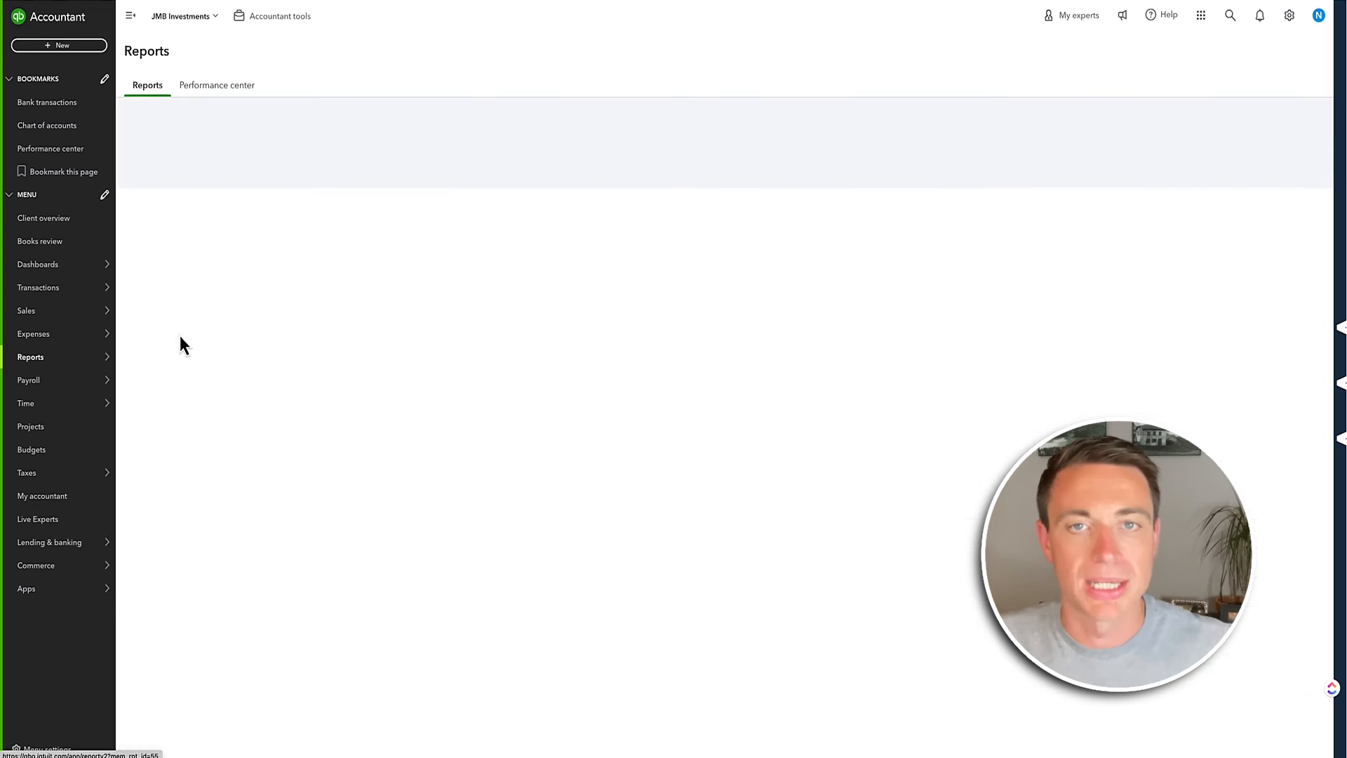
scroll(177, 330, "down", 10)
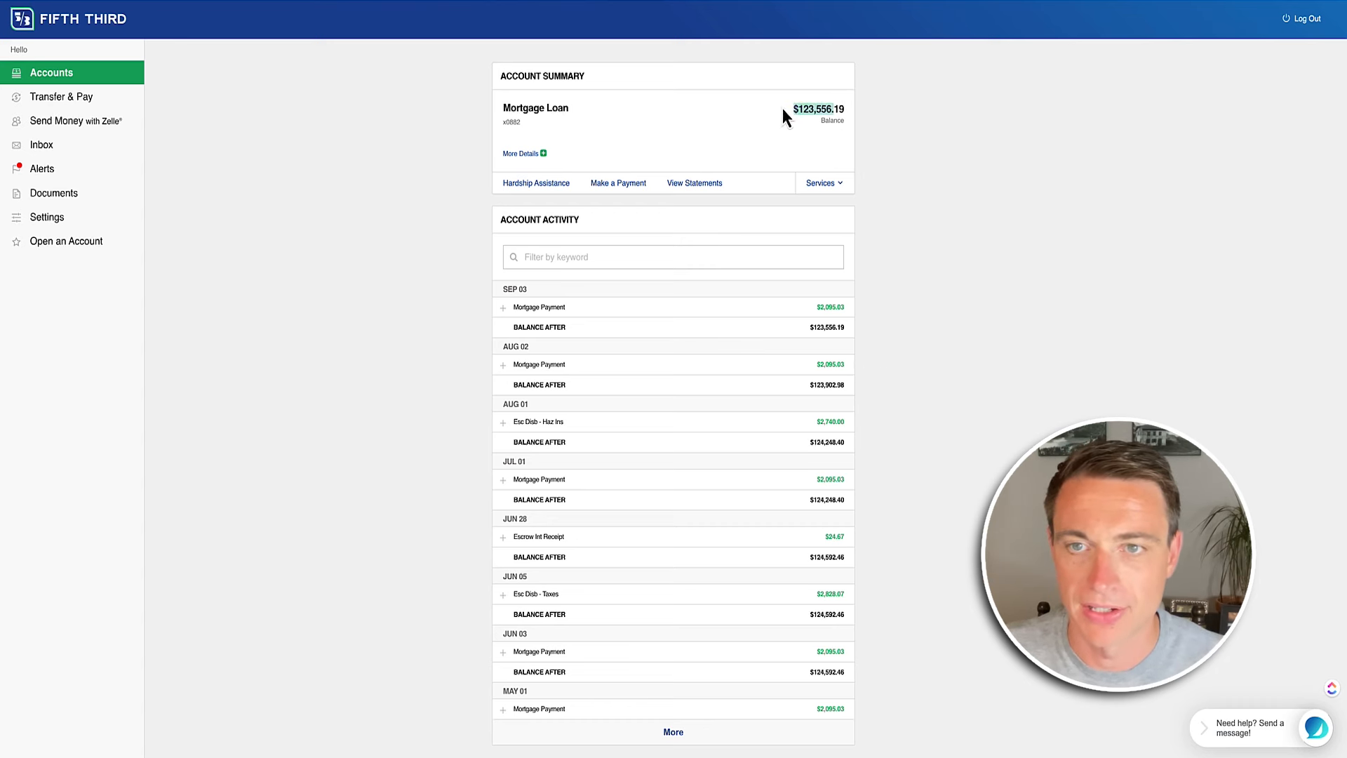
left_click(937, 171)
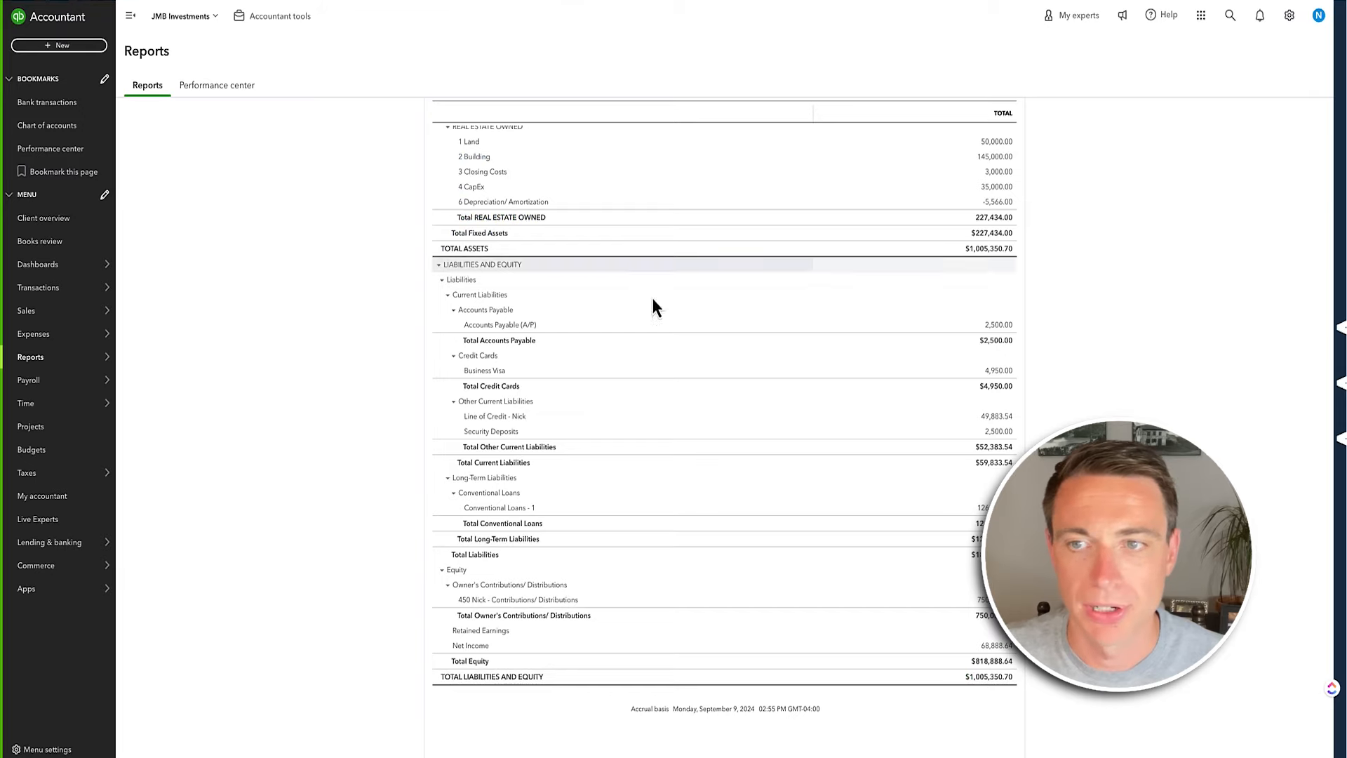
Review the 2018 balance sheet, load more Fifth Third mortgage activity, and check the December 29, 2023 escrow entry and its ending balance
scroll(653, 304, "up", 10)
scroll(936, 468, "down", 7)
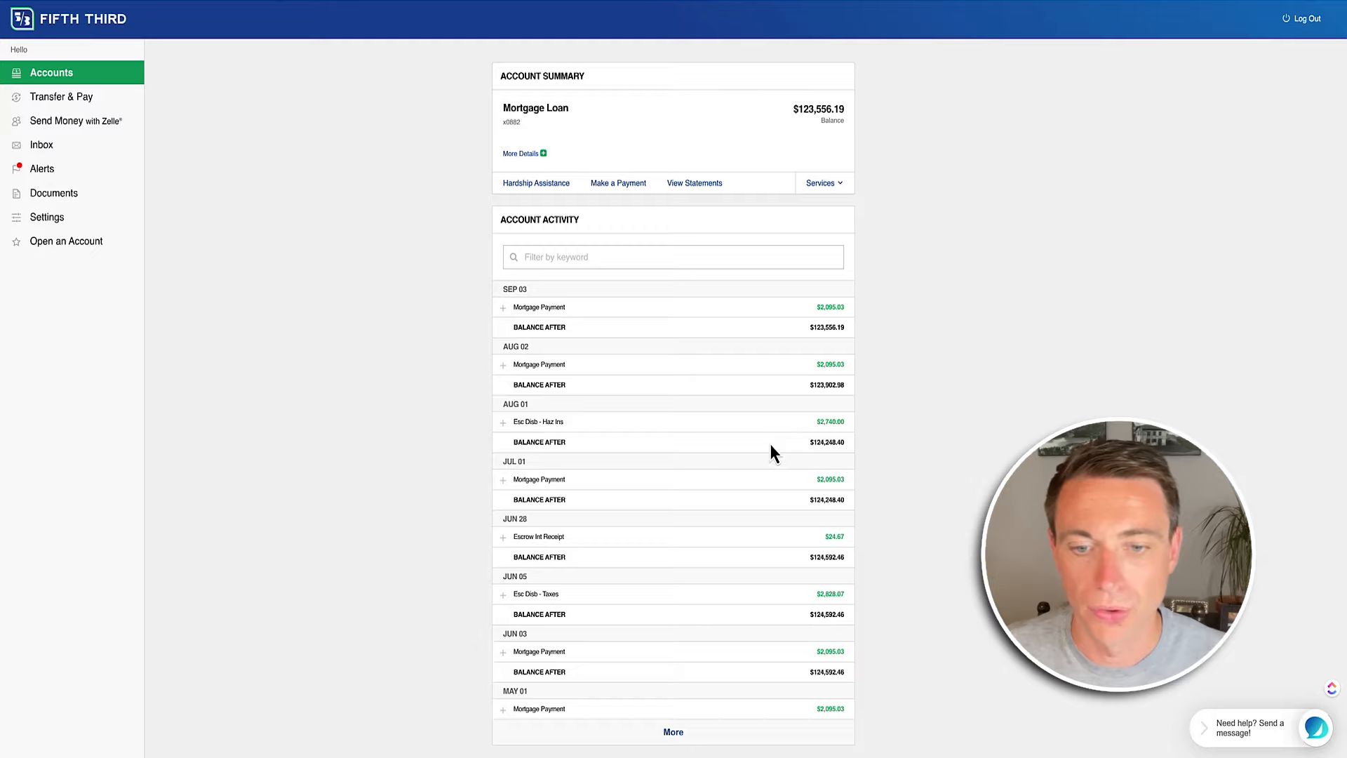
scroll(769, 442, "down", 2)
left_click(672, 581)
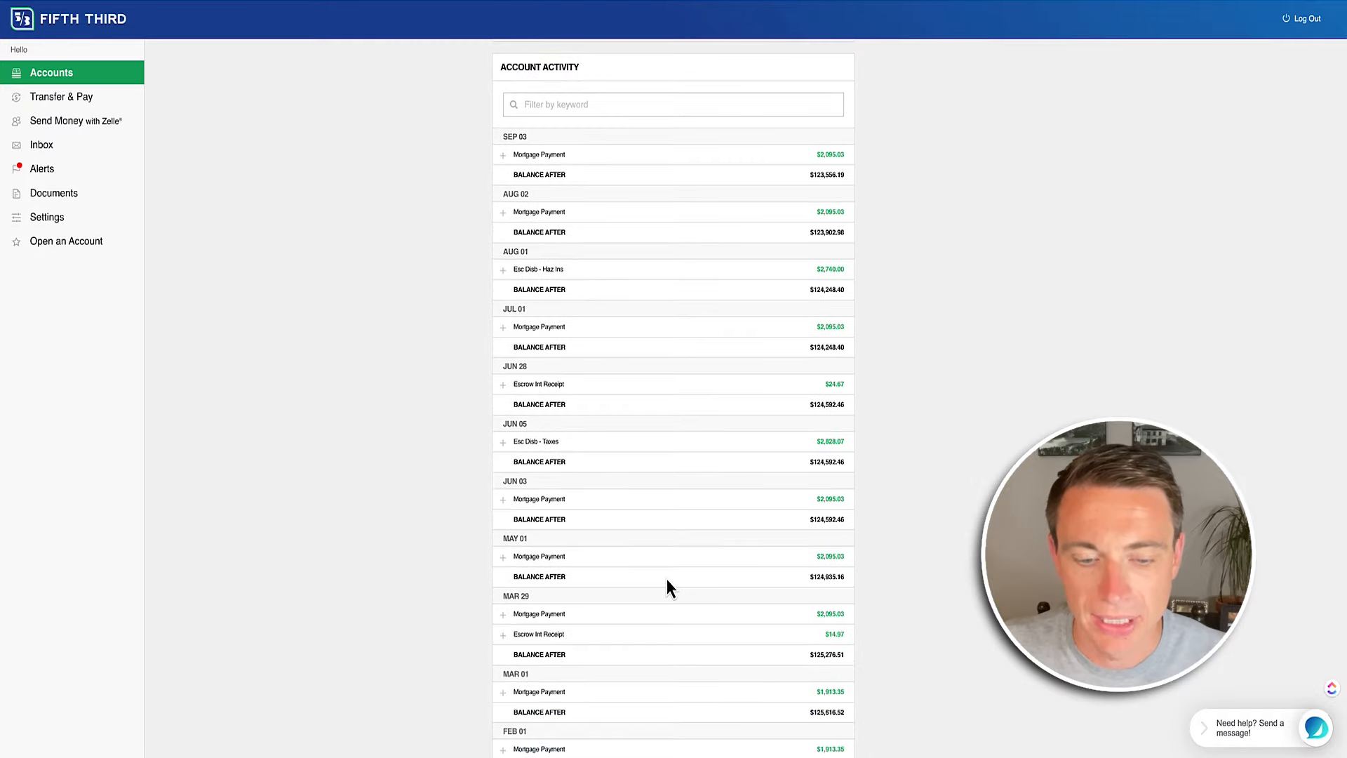
scroll(667, 583, "down", 4)
scroll(656, 602, "up", 1)
scroll(623, 652, "down", 2)
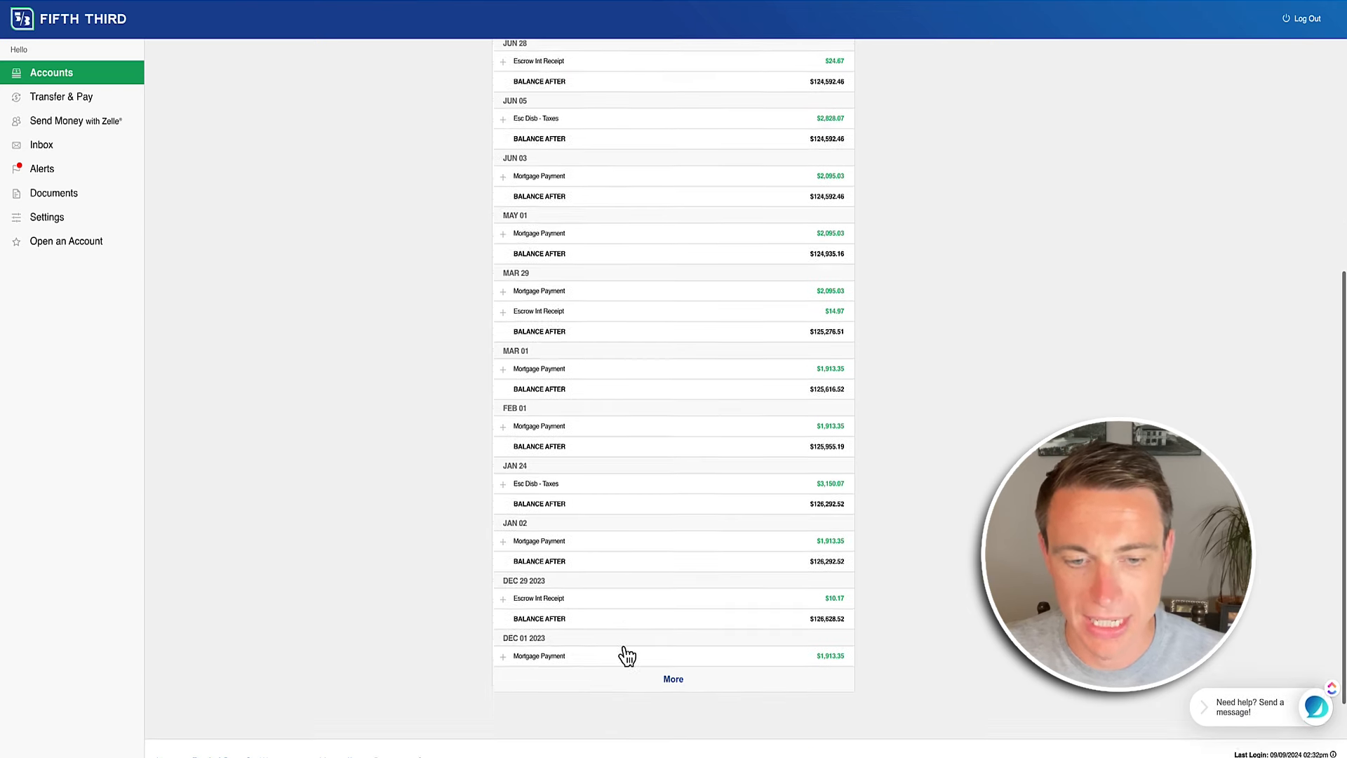
left_click(503, 594)
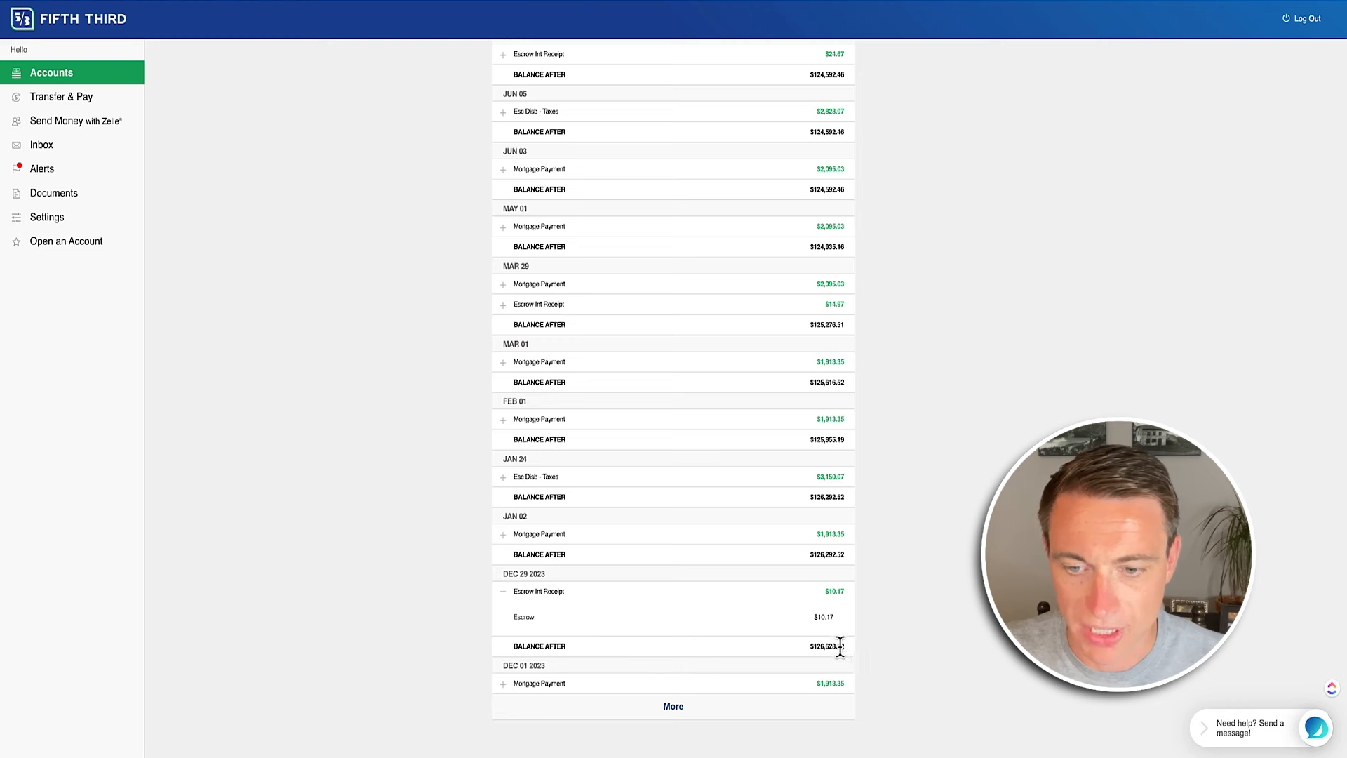
left_click_drag(840, 646, 810, 647)
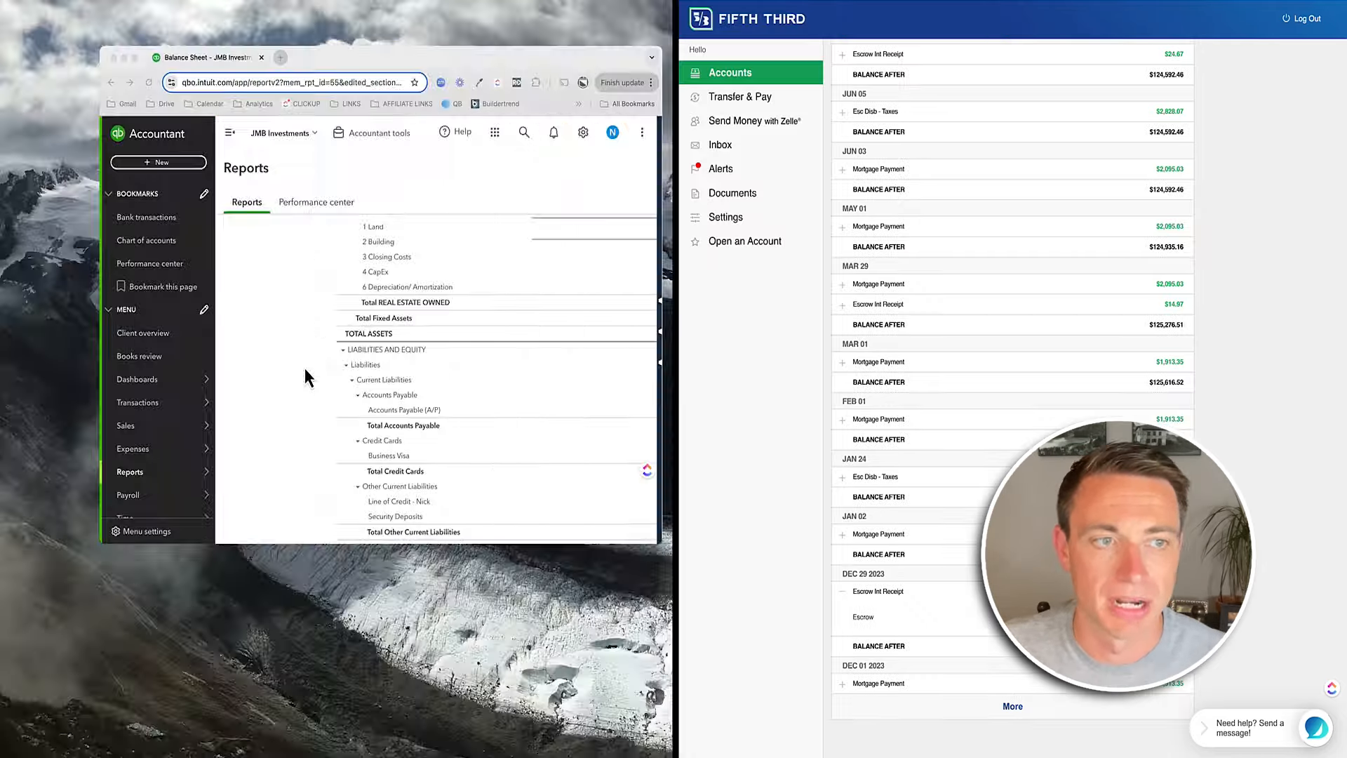
Place QuickBooks side by side with the Fifth Third page and open its bank transactions
left_click(304, 376)
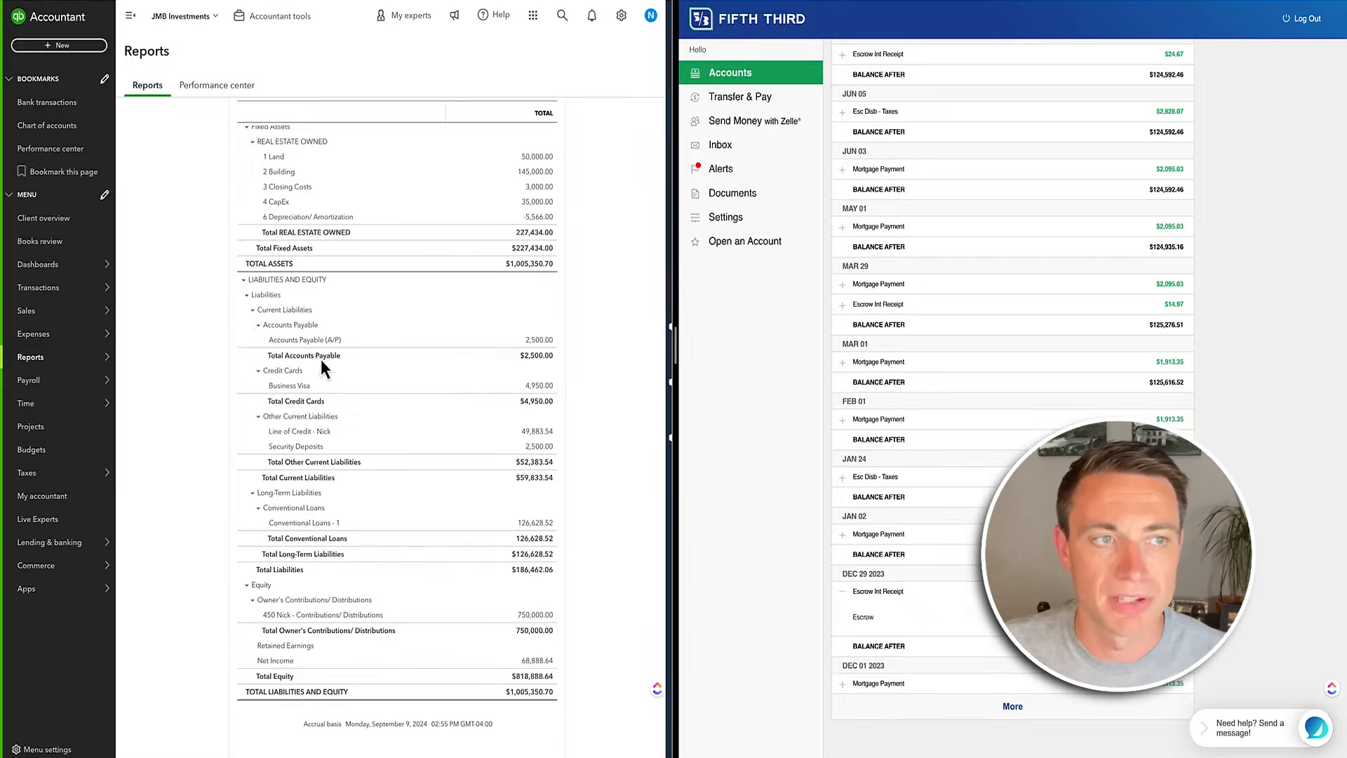
left_click(42, 103)
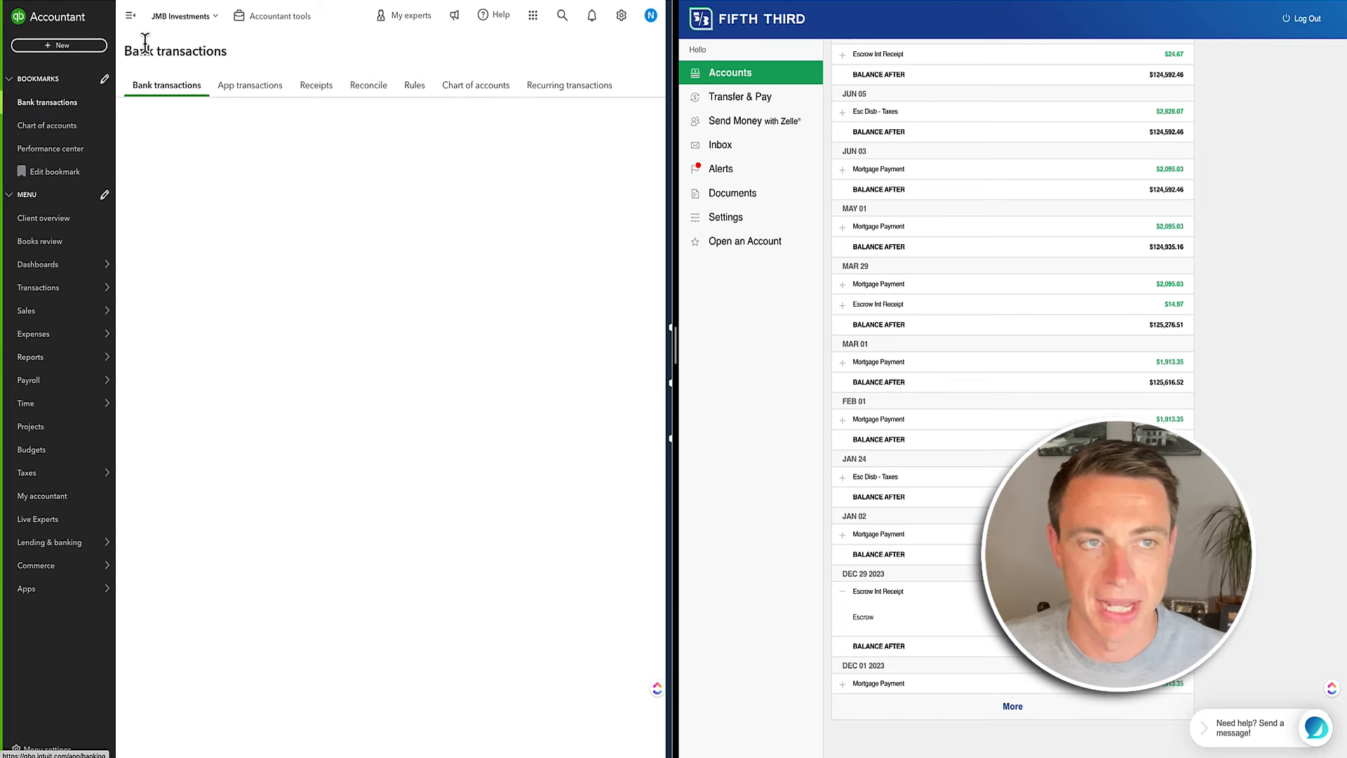
left_click(135, 23)
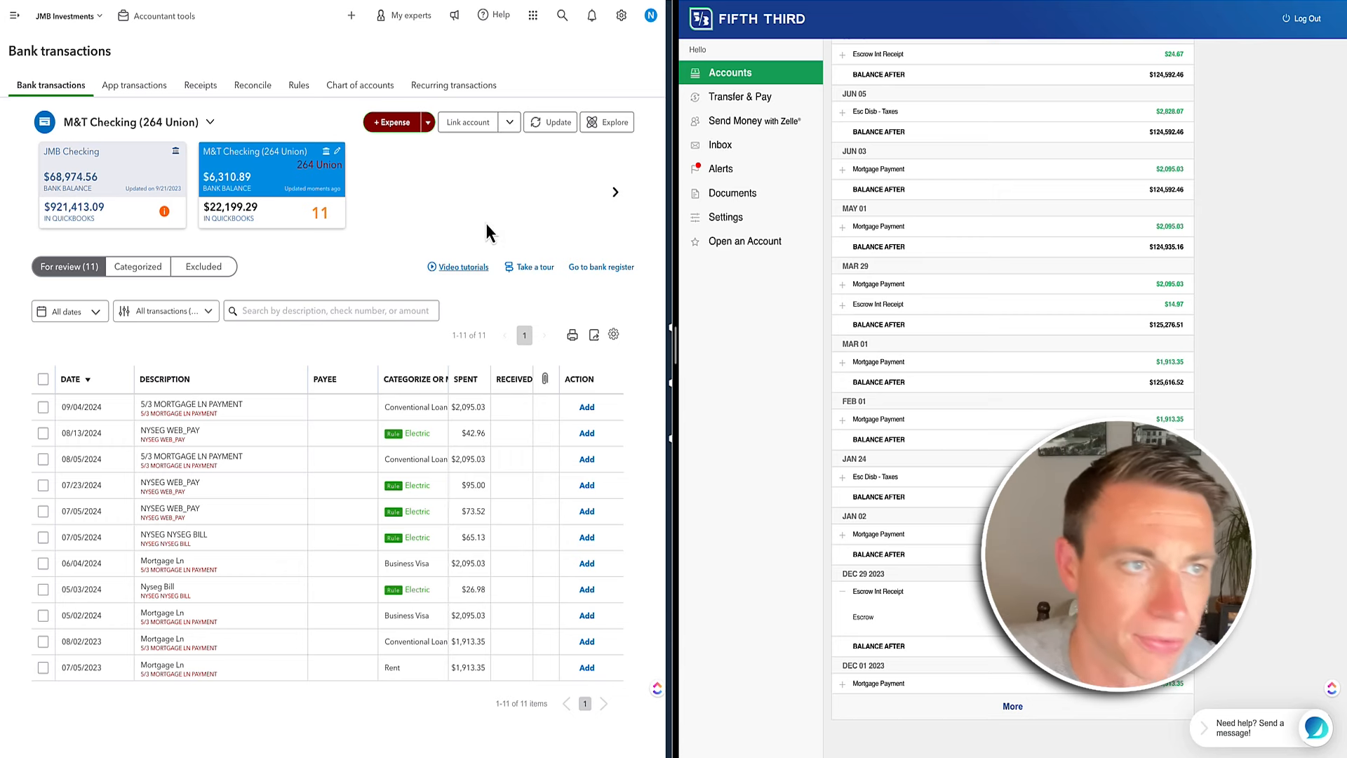
left_click(14, 14)
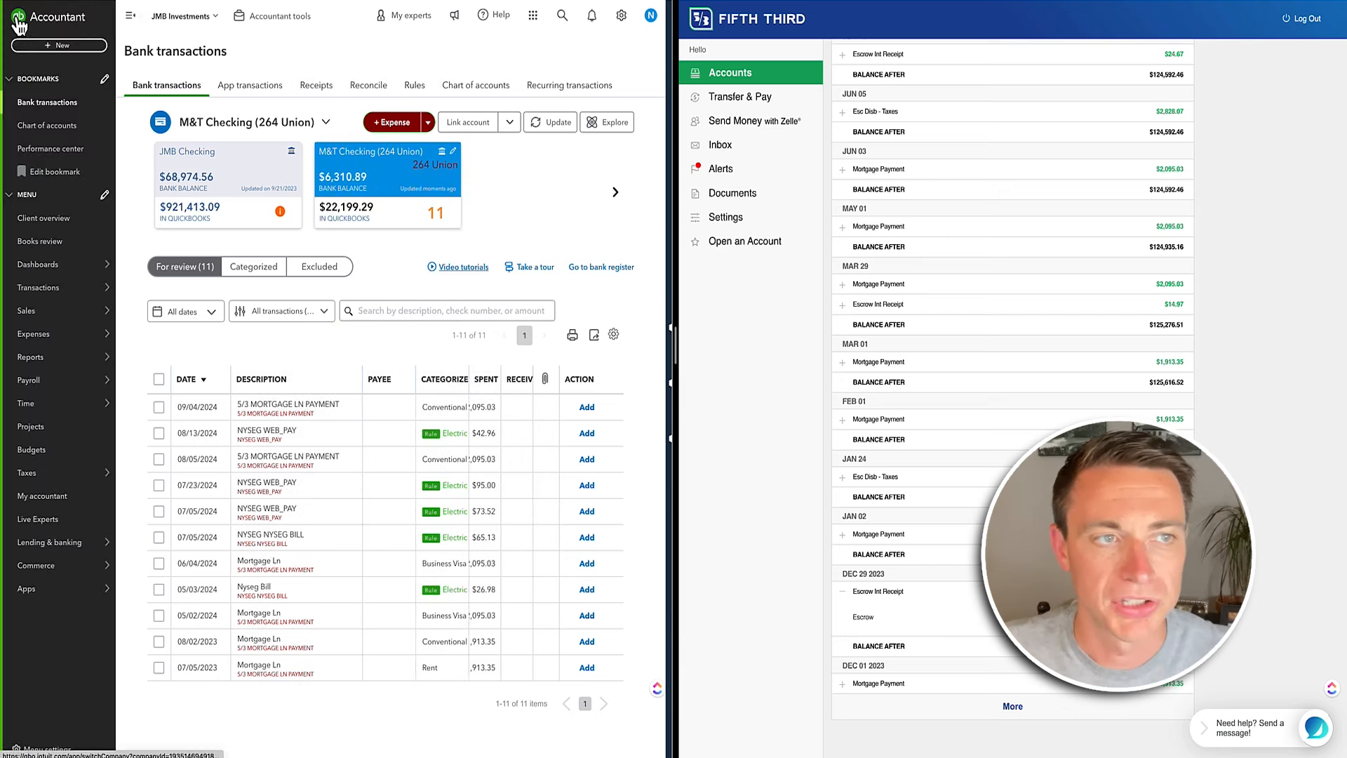
Start a new expense to M&T Bank dated 01/02/2018, with the Jan 02 mortgage payment's breakdown expanded on the Fifth Third page
left_click(52, 48)
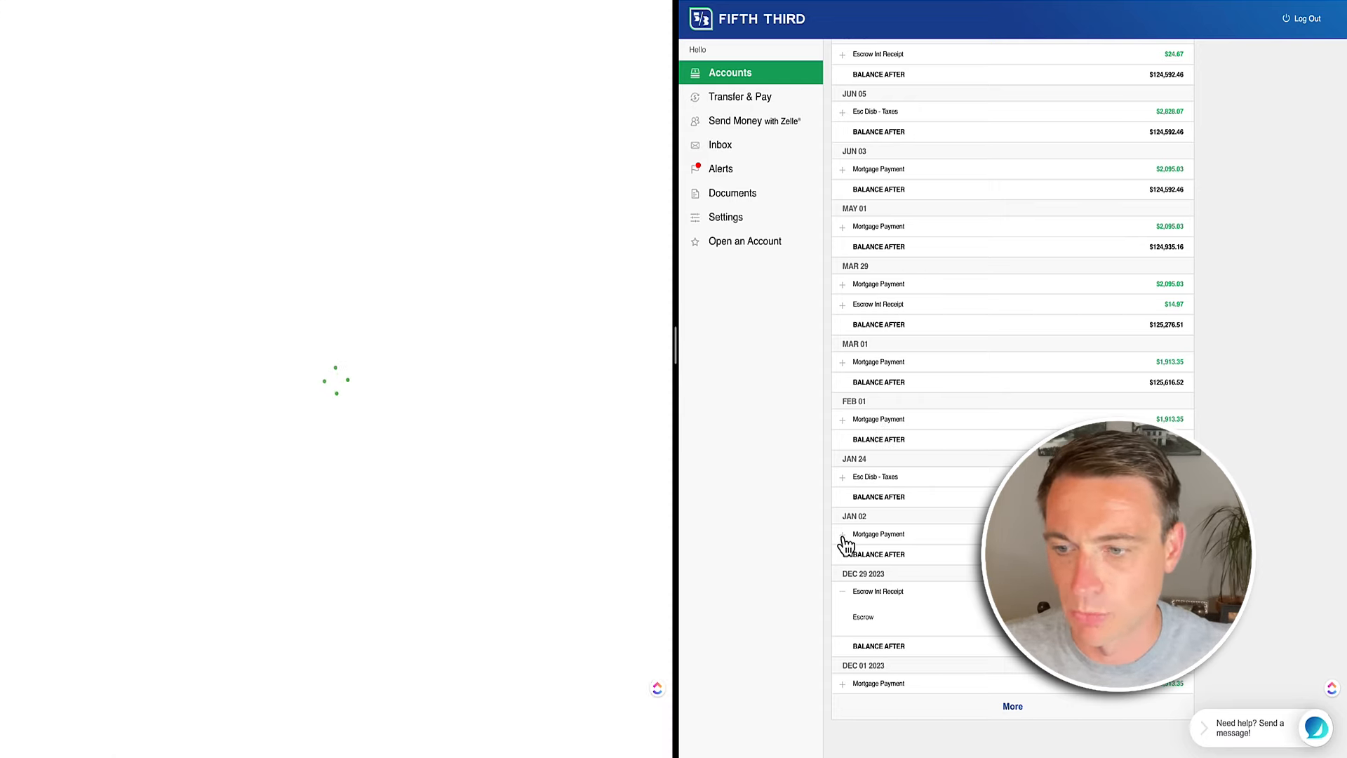
left_click(843, 535)
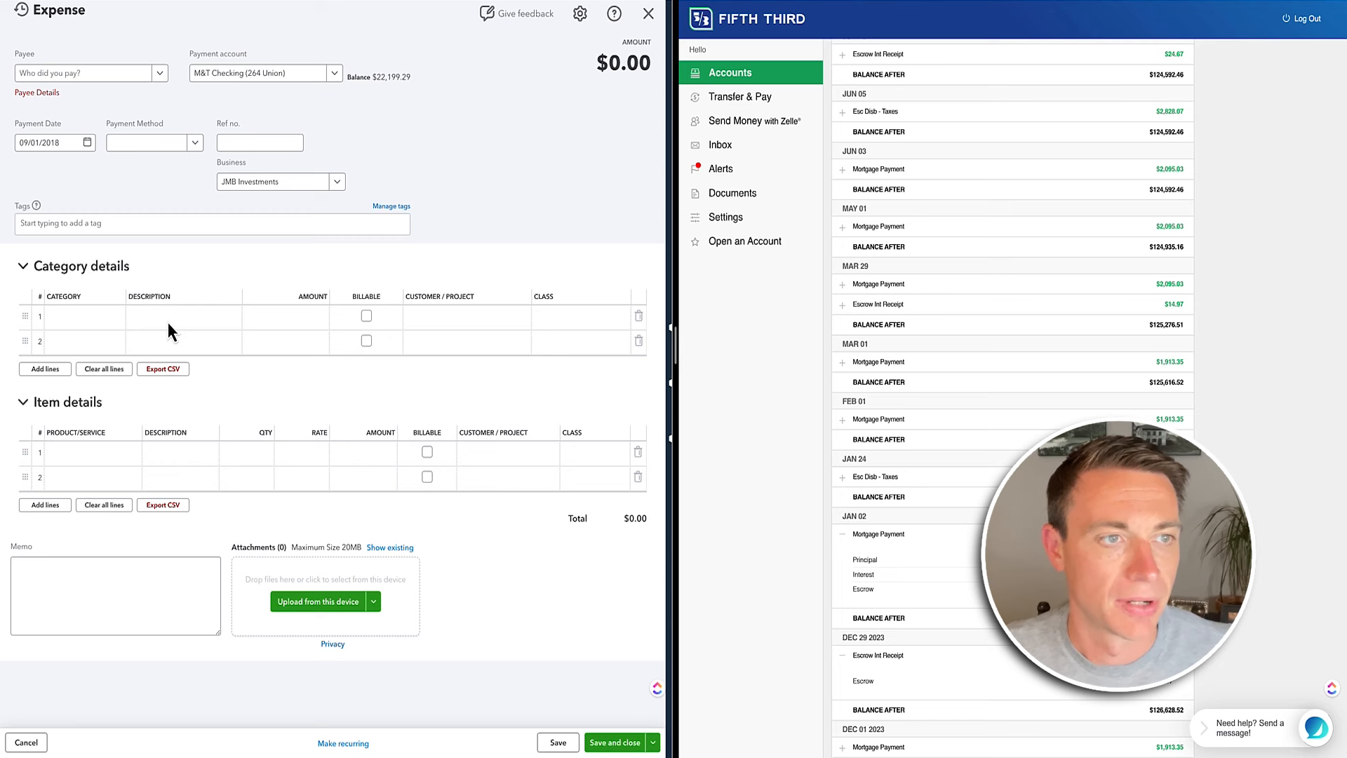
left_click(65, 78)
type("M&T")
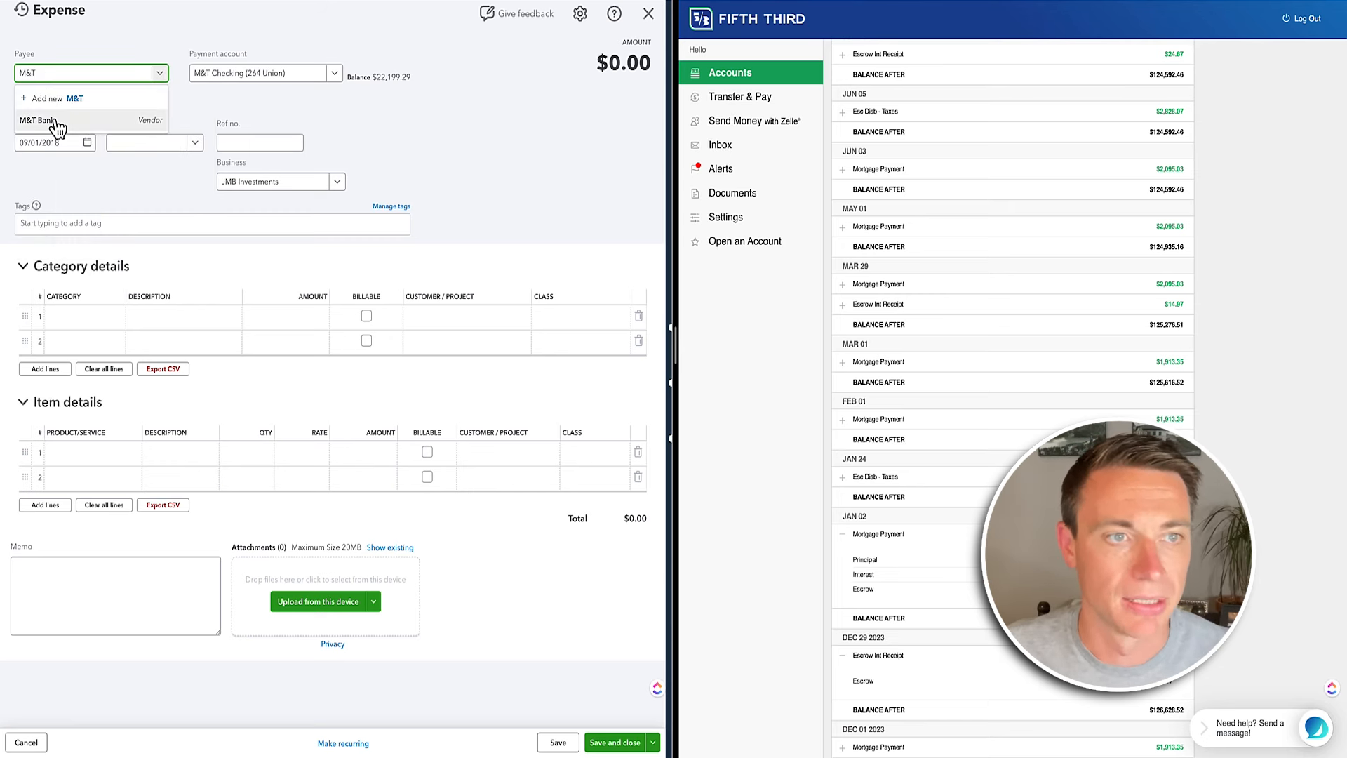
left_click(56, 122)
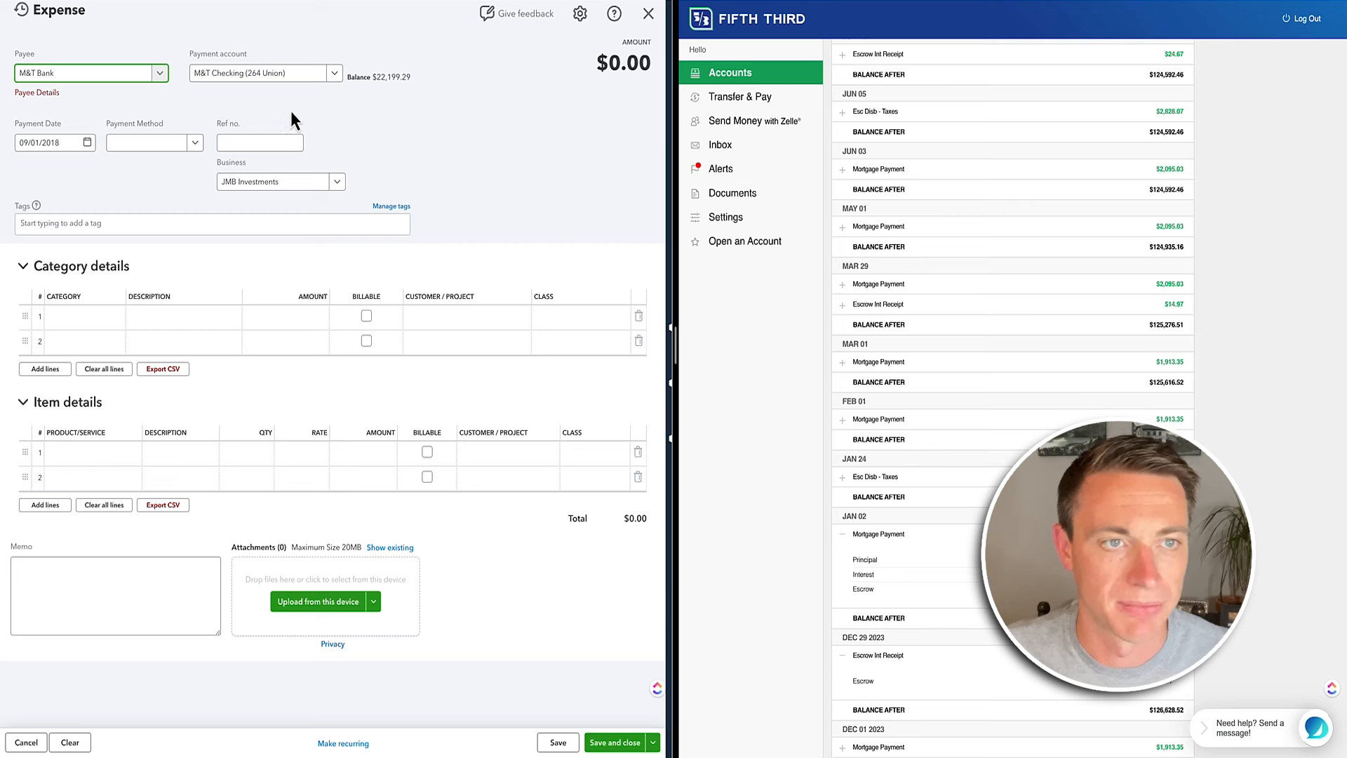
left_click(65, 142)
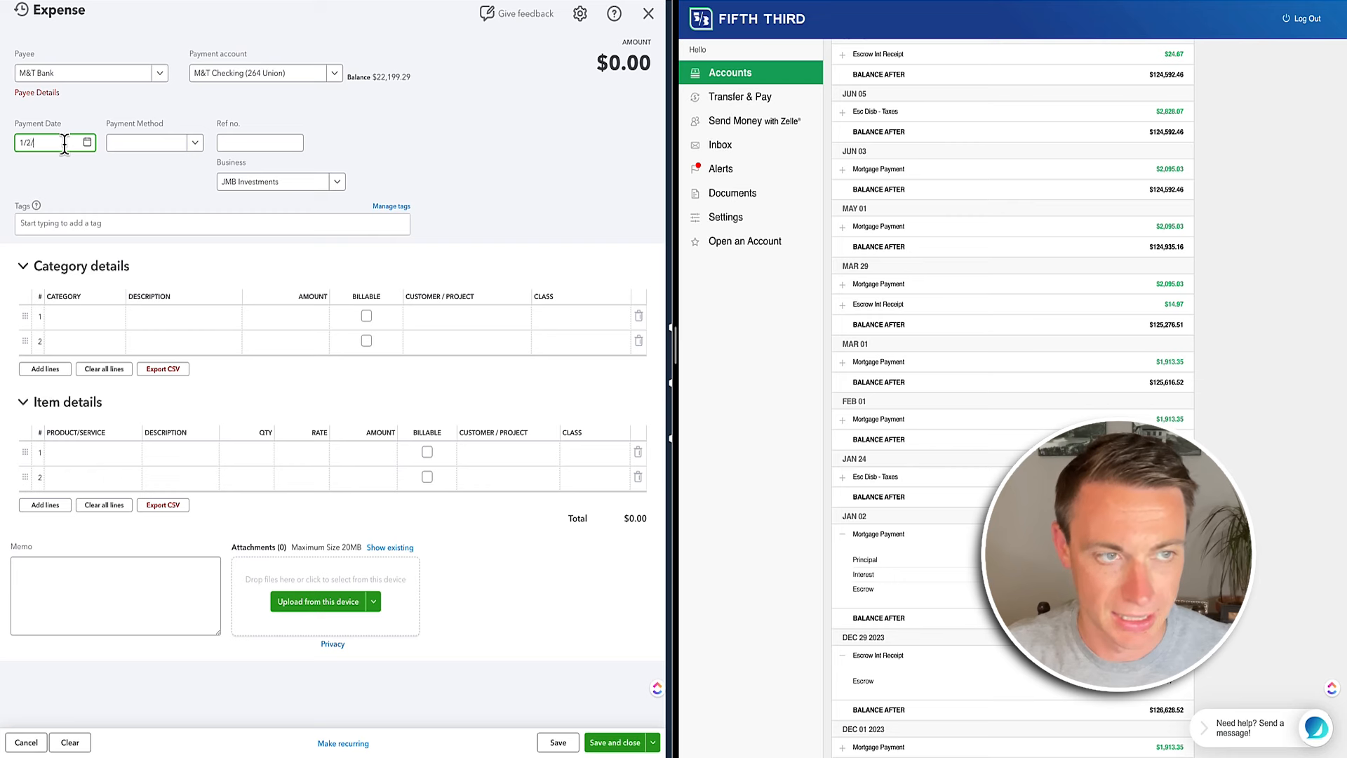
key("Tab")
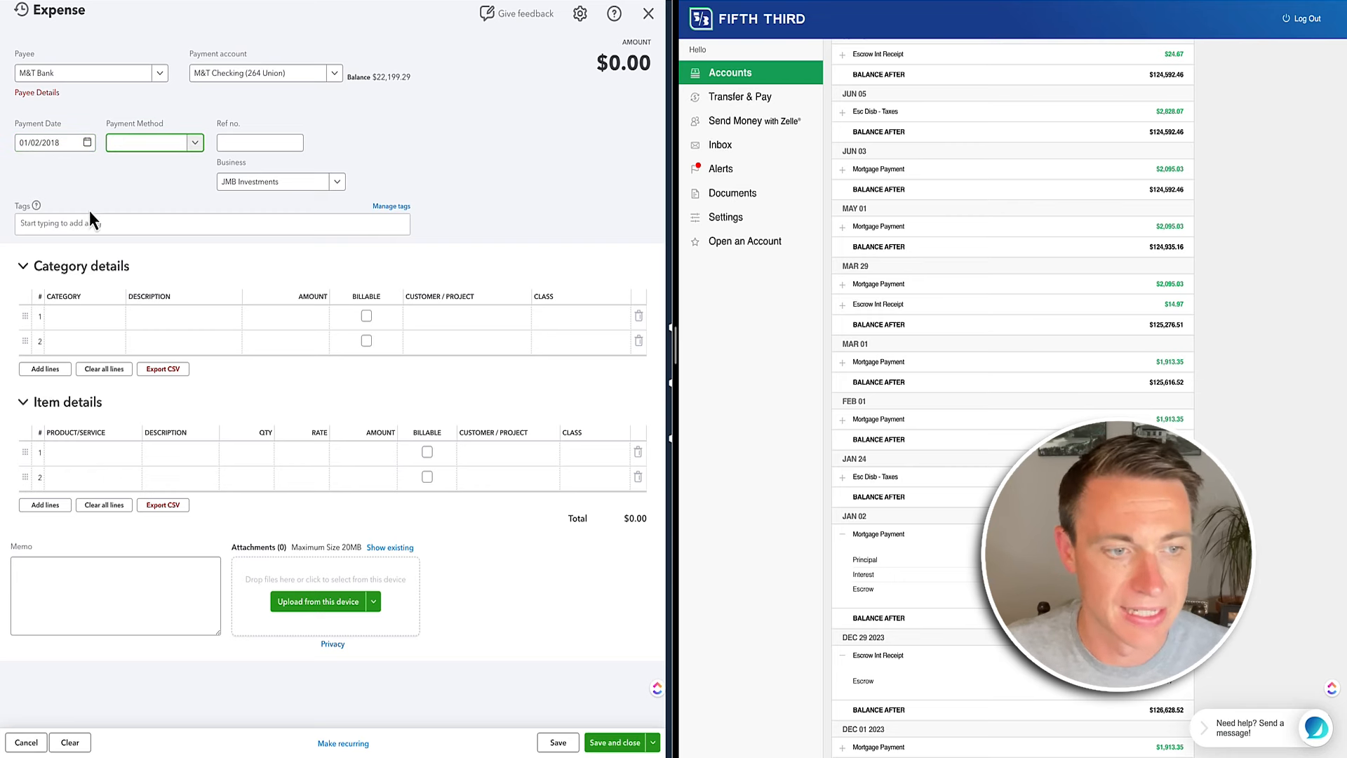
Fill the first category line with Conventional Loans - 1, description Principal, amount 336.00 and class 122 Buffalo, keeping the item details collapsed
left_click(23, 401)
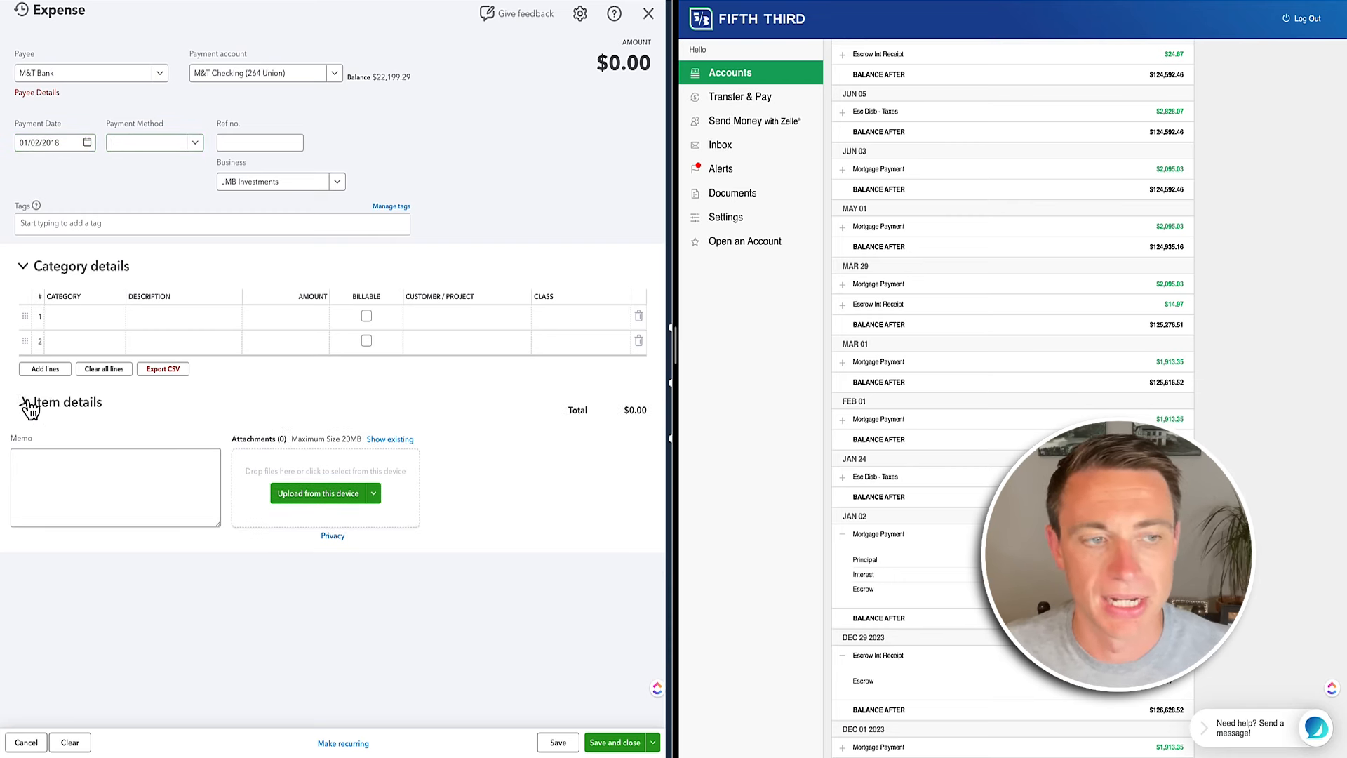
left_click(64, 324)
left_click(70, 325)
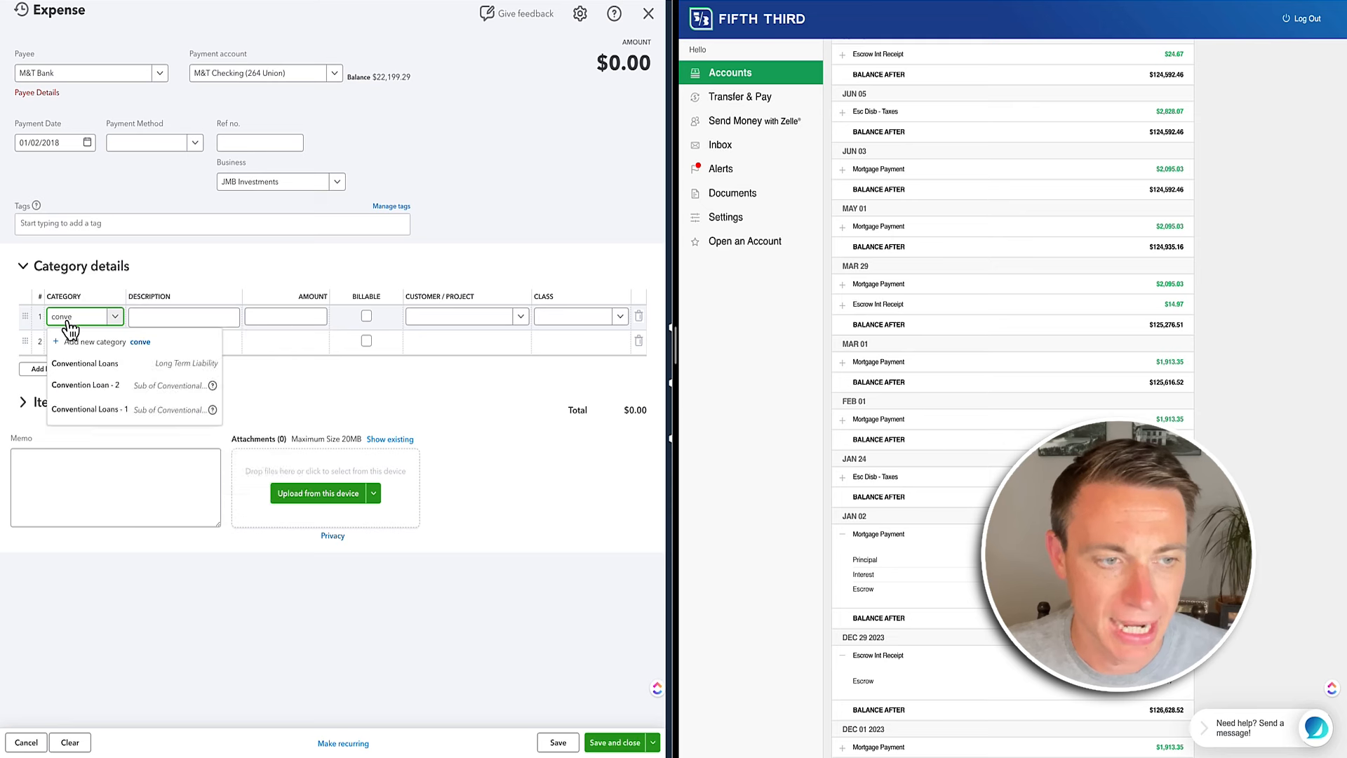
left_click(92, 414)
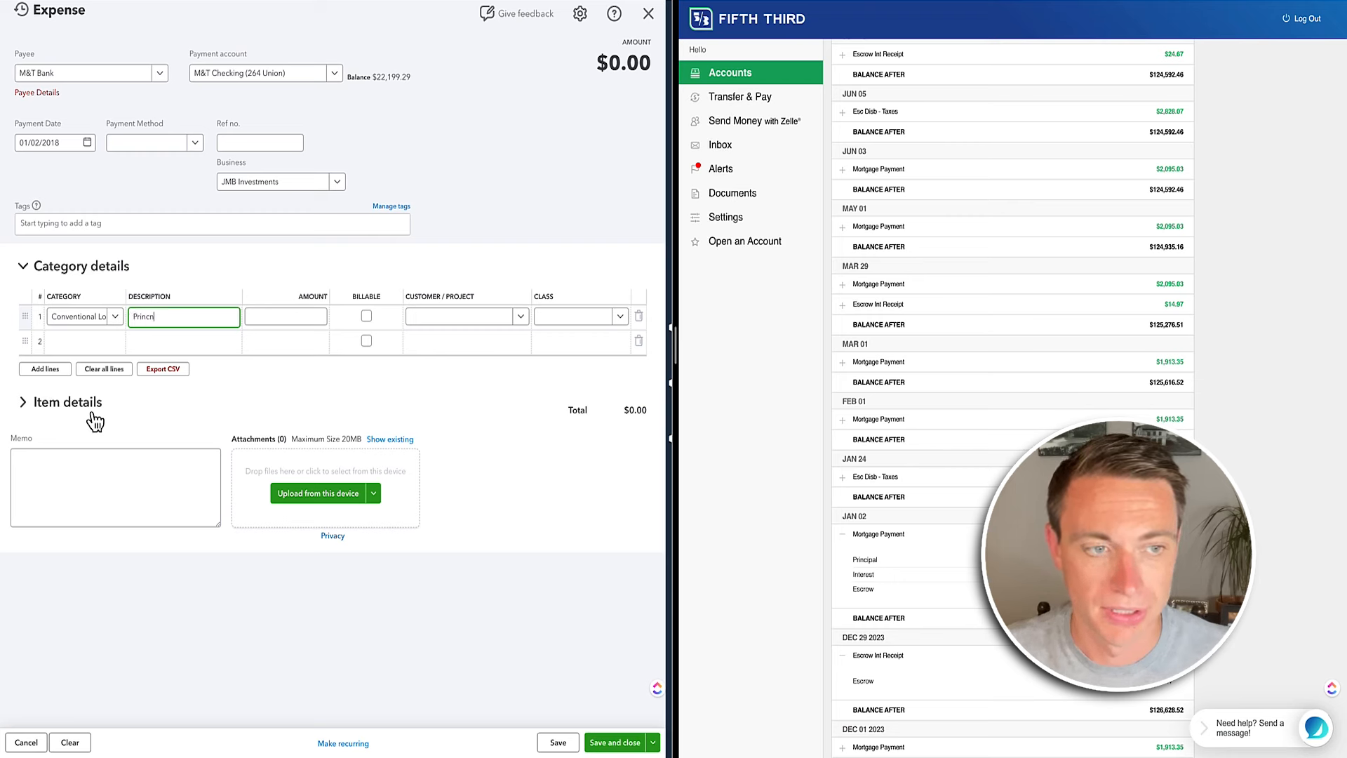
key("Tab")
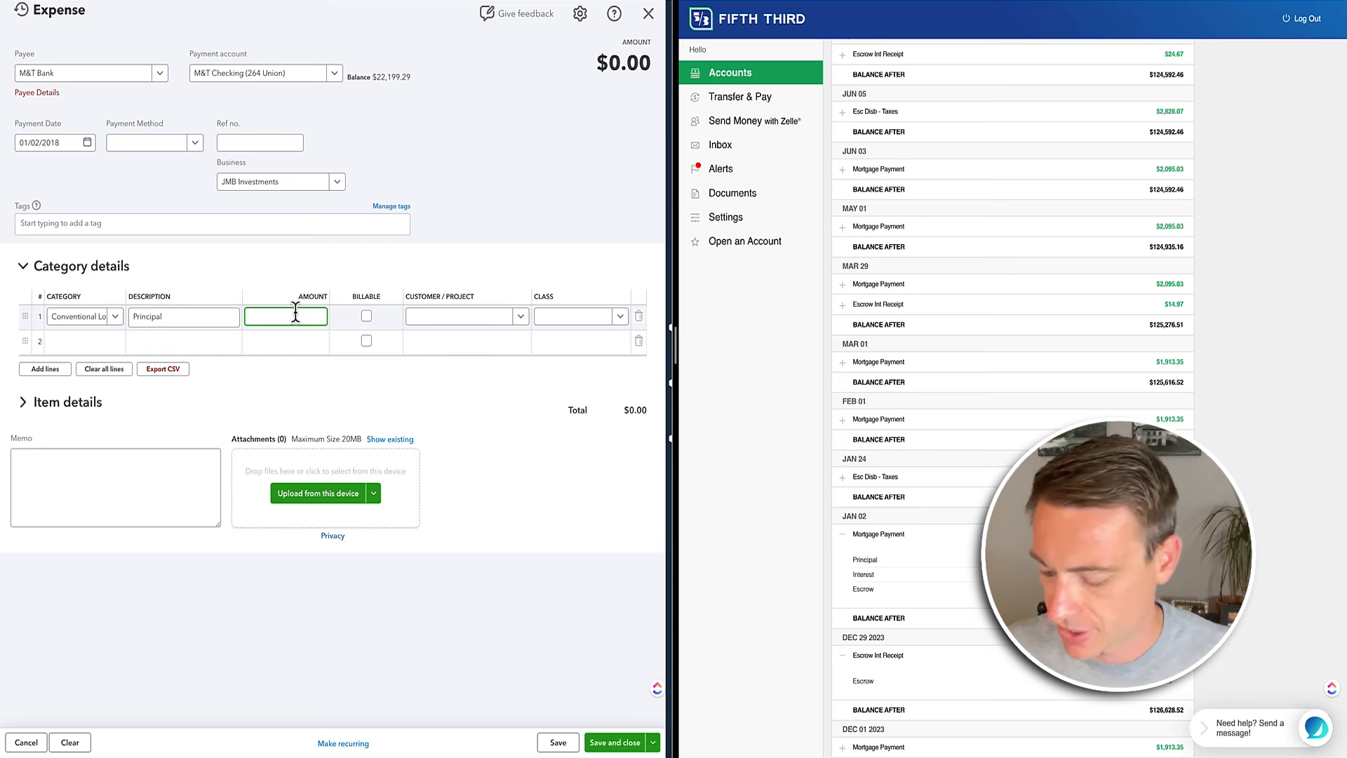
key("Tab")
left_click(578, 317)
type("122")
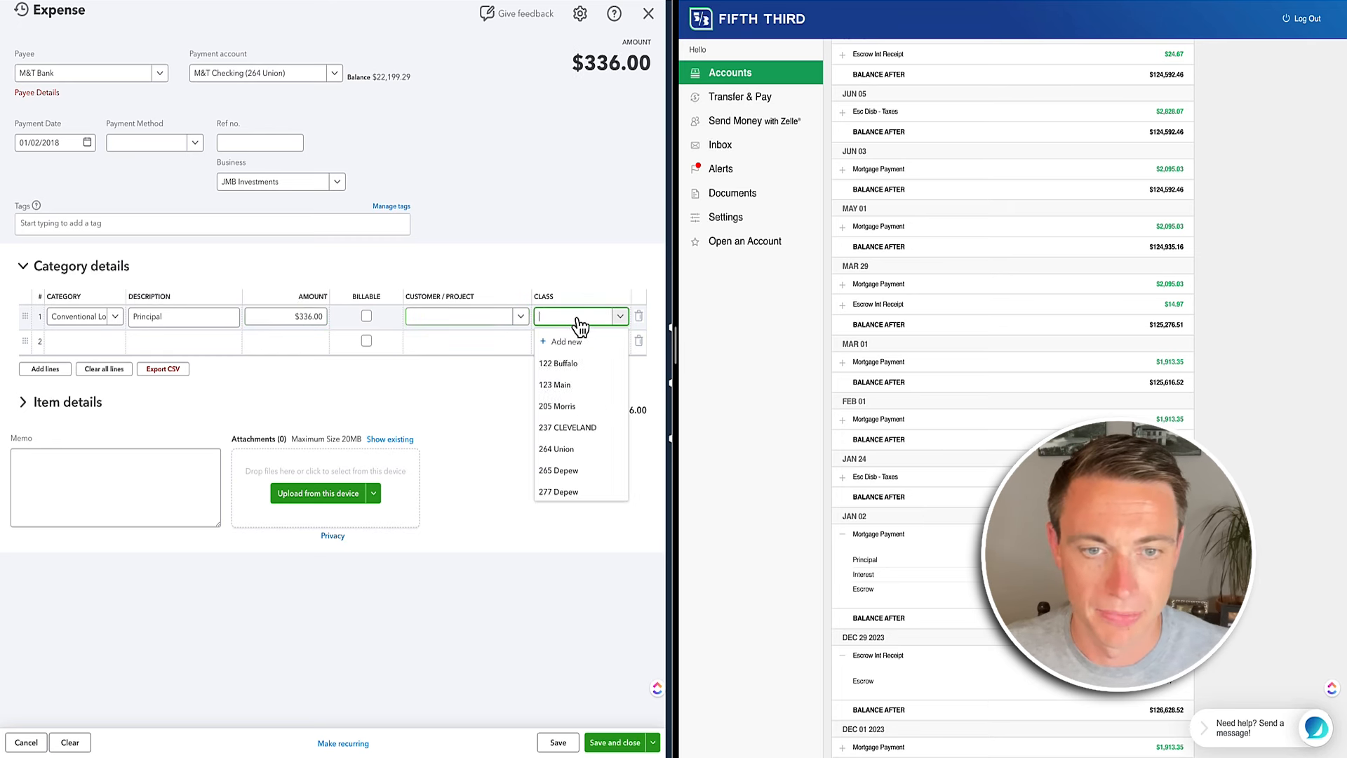
left_click(563, 365)
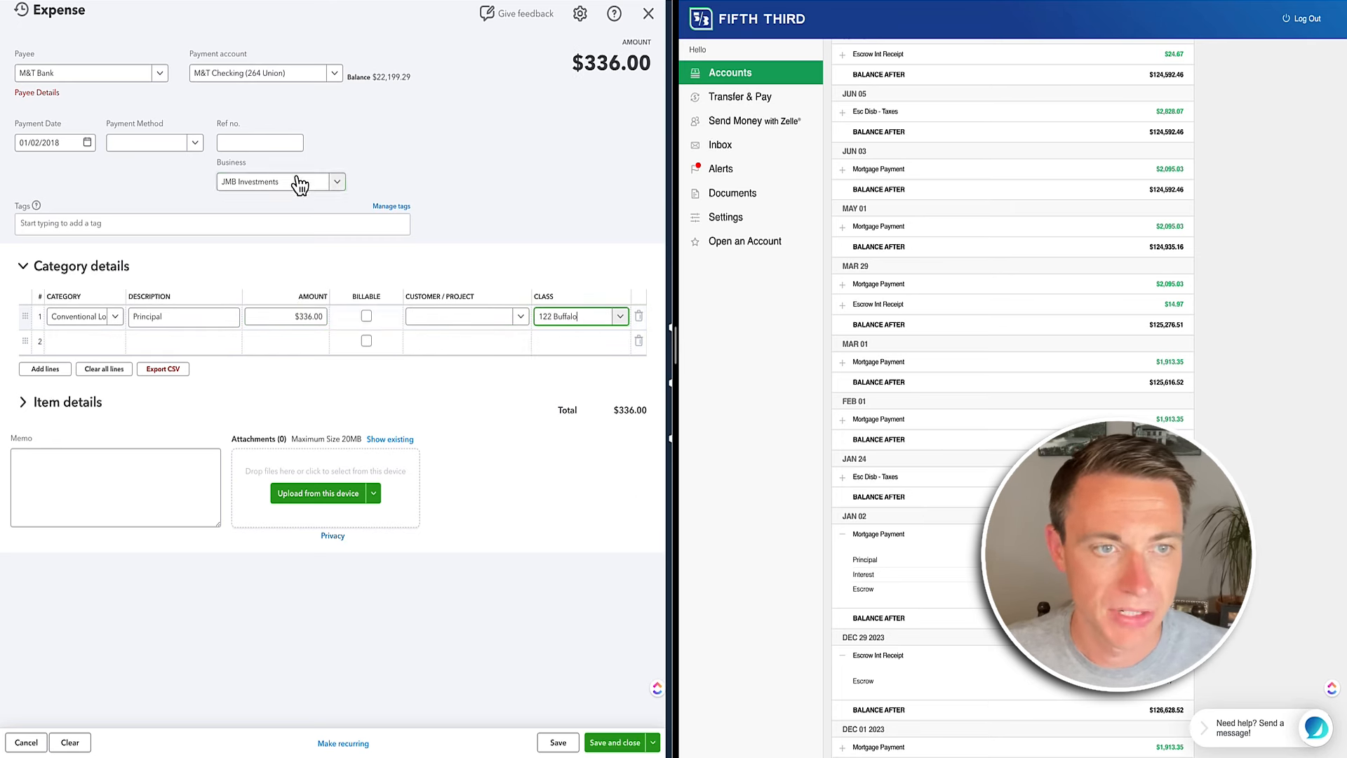
left_click(512, 454)
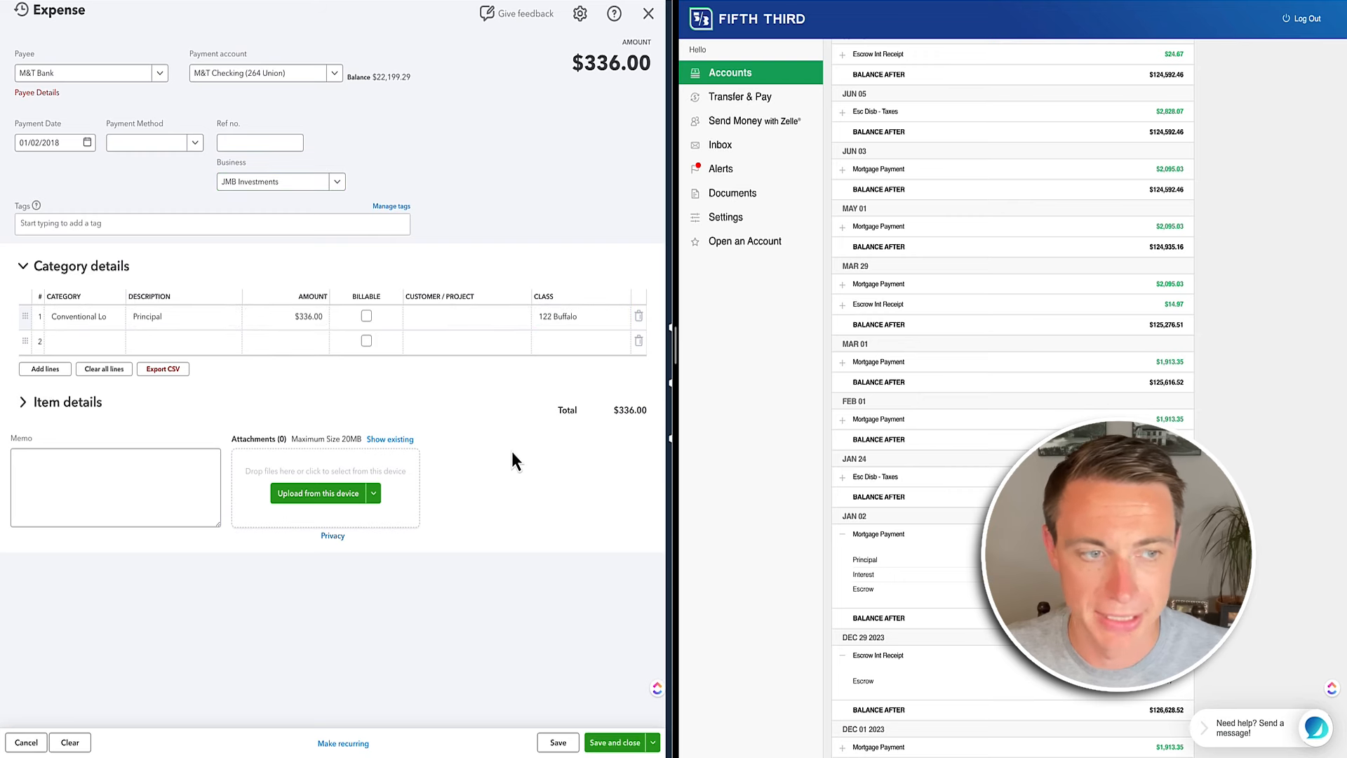
Fill the second category line with 09 Interest, description Interest, amount 501.24 and class 122 Buffalo
left_click(89, 343)
type("interst")
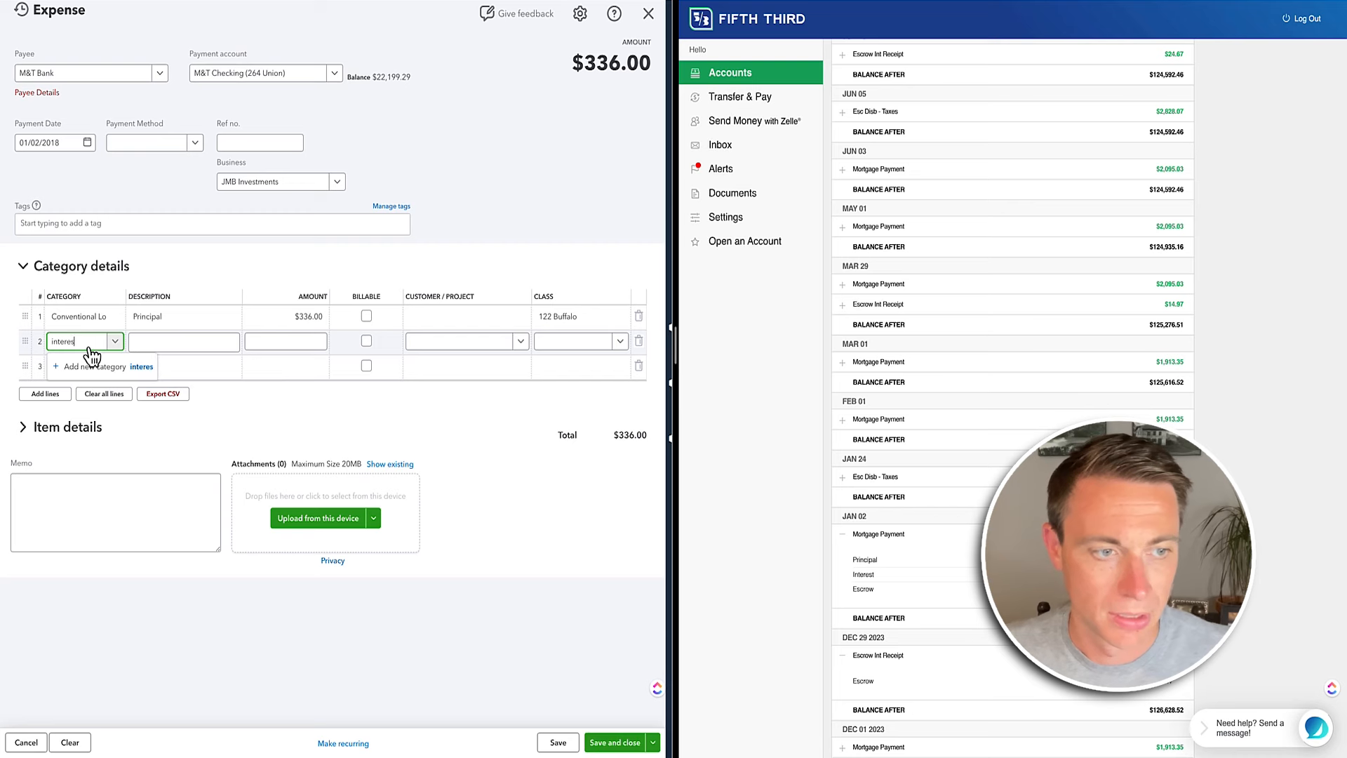
type("t")
left_click(97, 392)
type("Interest")
key("Tab")
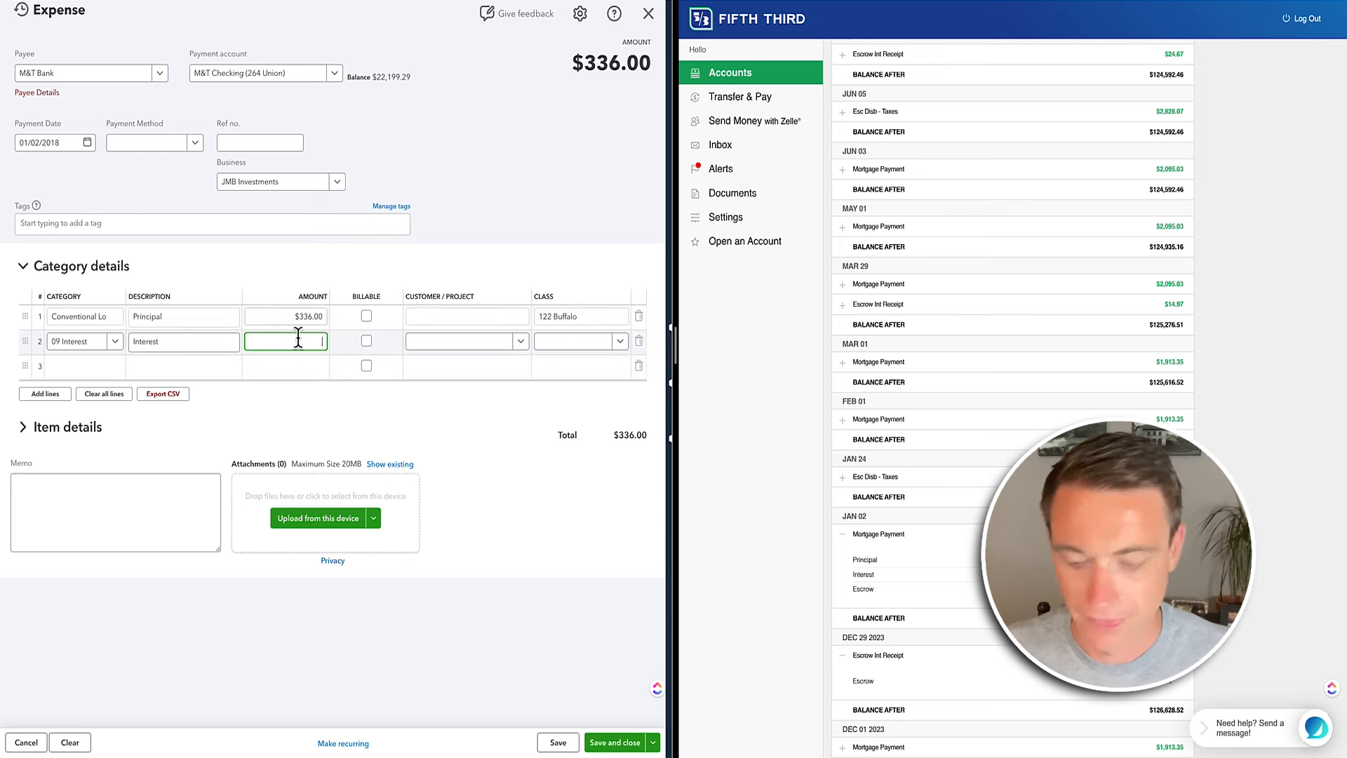
type("501.24")
key("Tab")
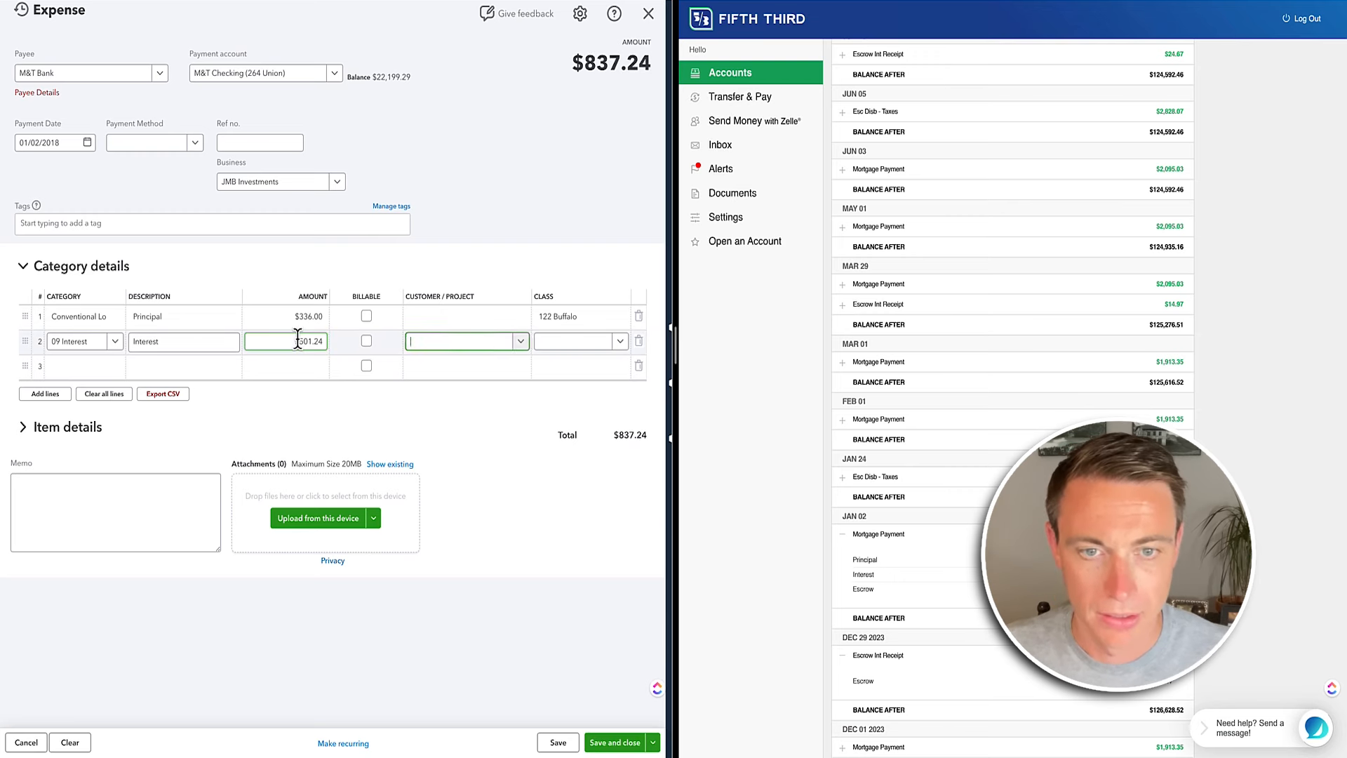
key("Tab")
type("122")
left_click(601, 388)
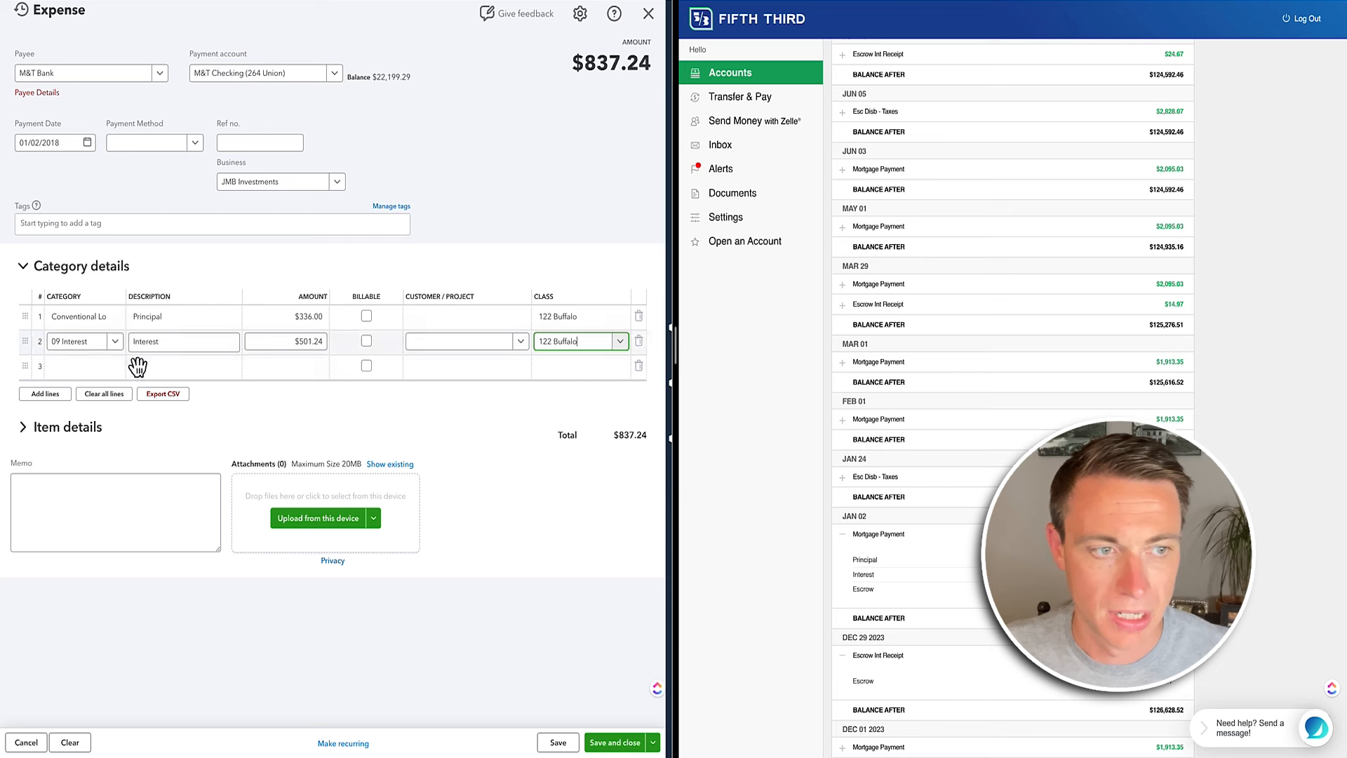
Add a third line for Tax & Insurance Escrow, description Escrow, amount 1,076.11 and class 122 Buffalo, then save and close the expense
left_click(98, 377)
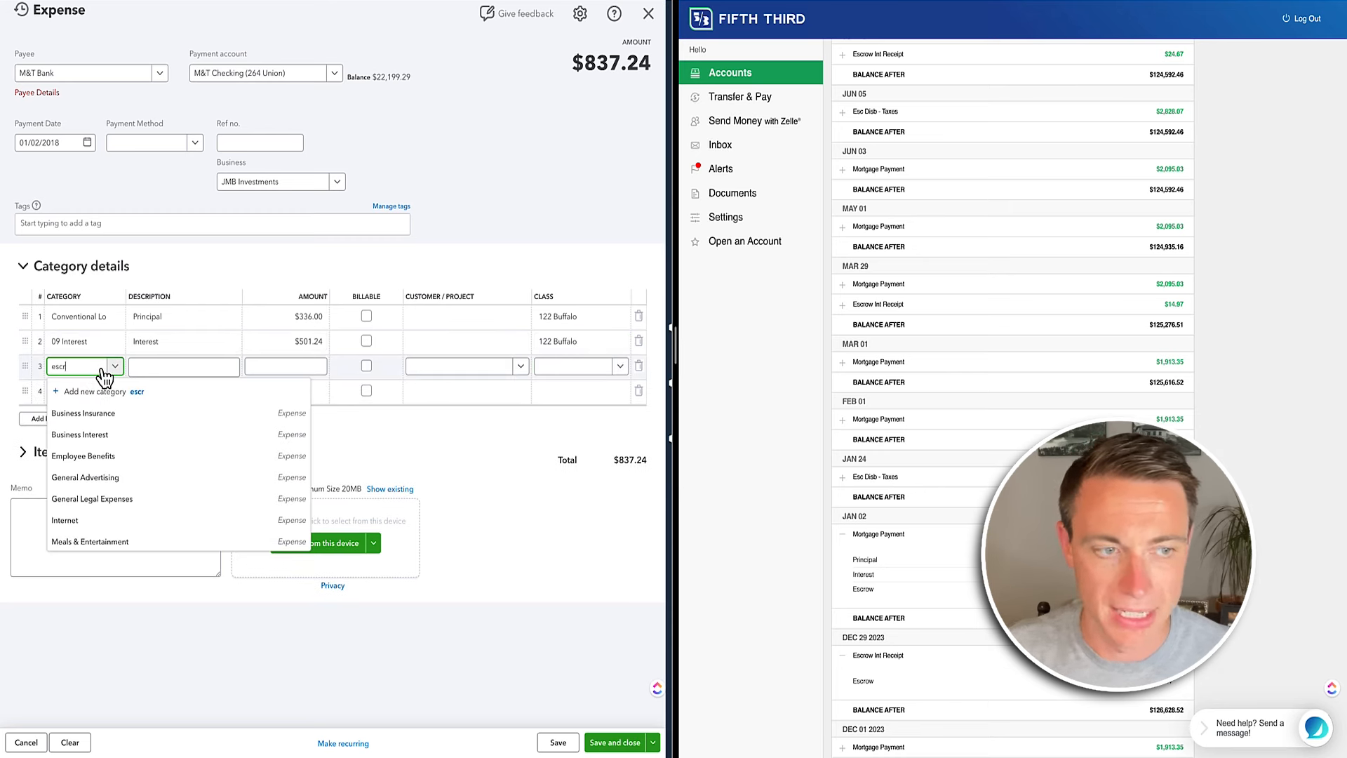
type("escr")
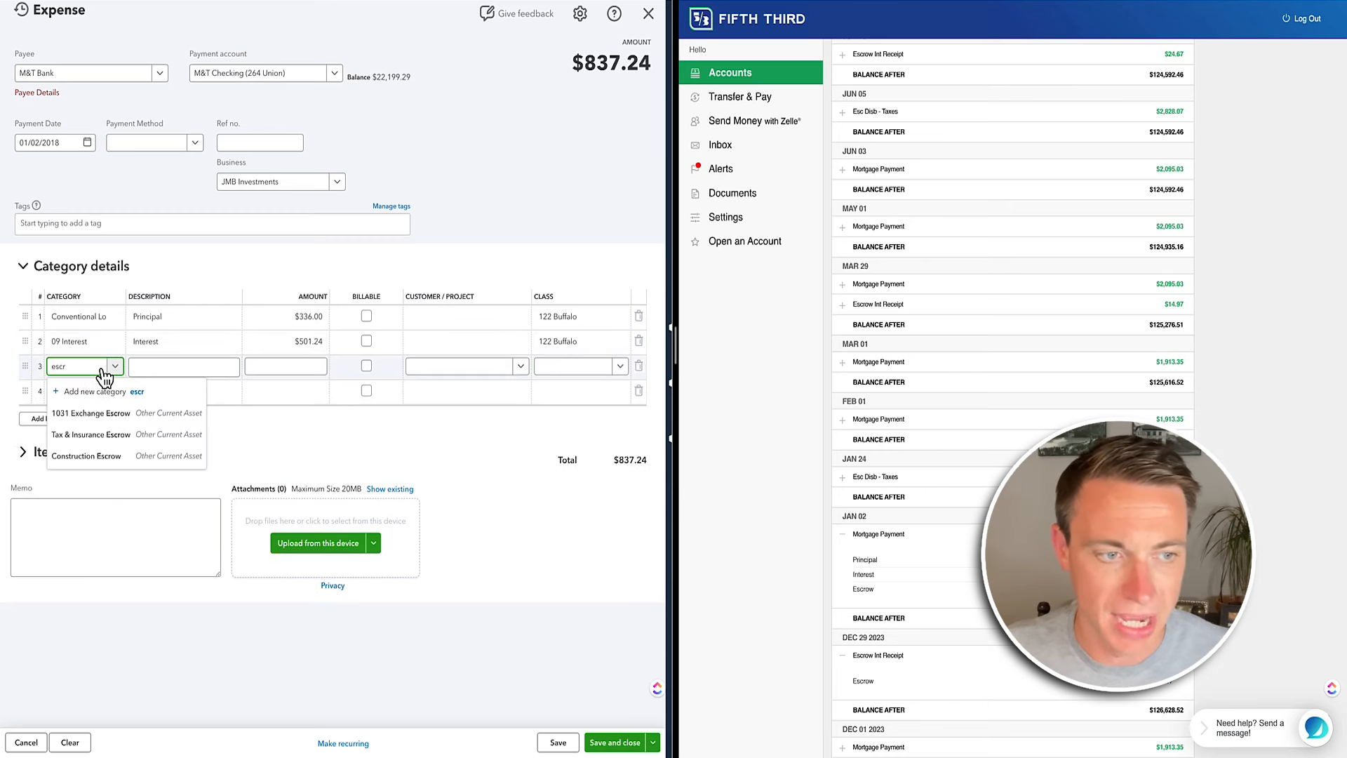
left_click(92, 435)
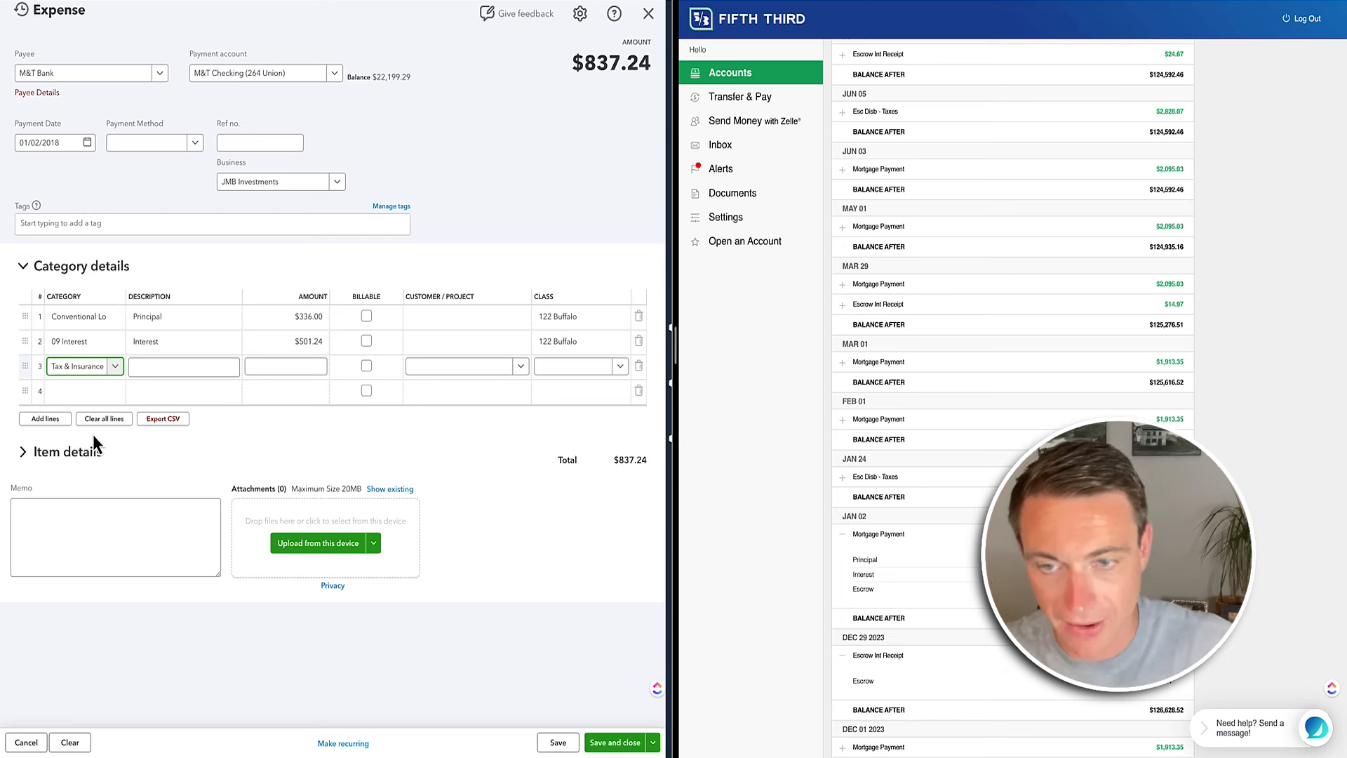
key("Tab")
type("Escrow")
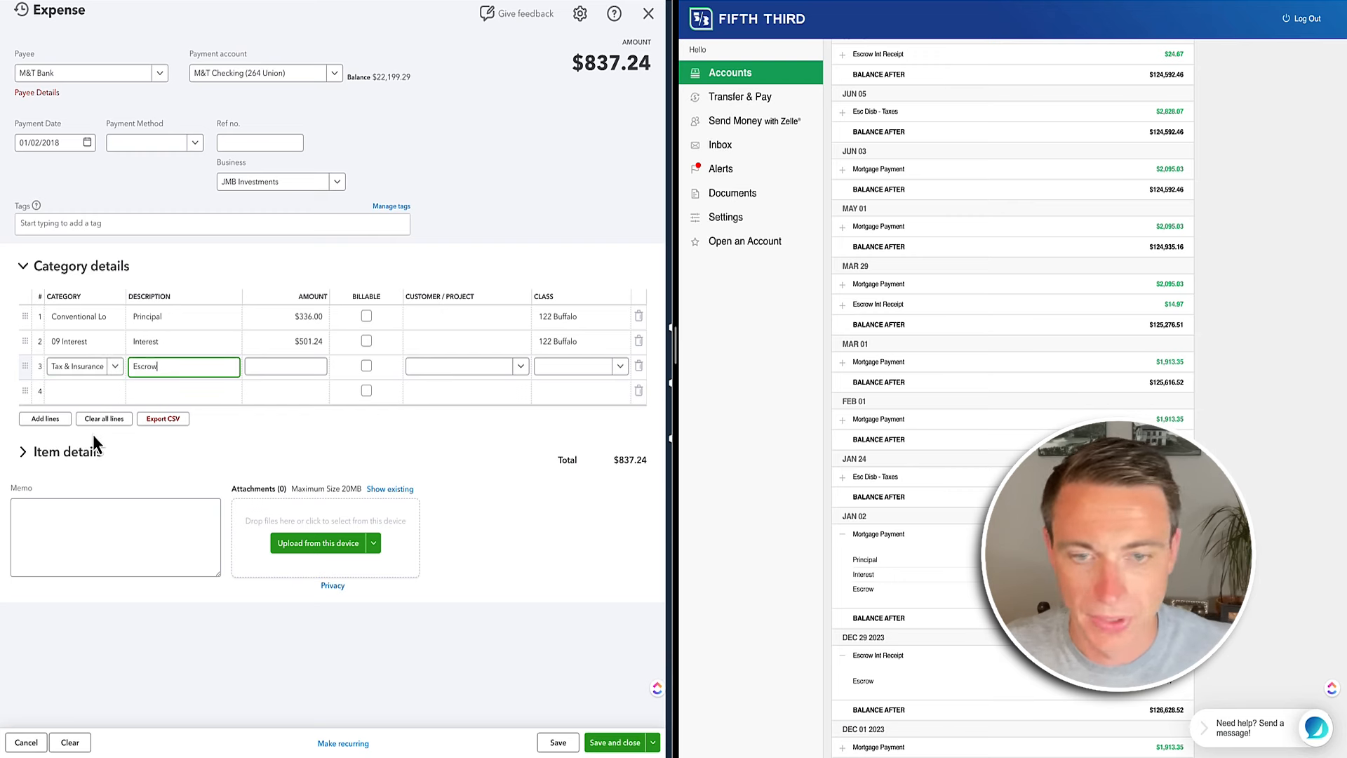
key("Tab")
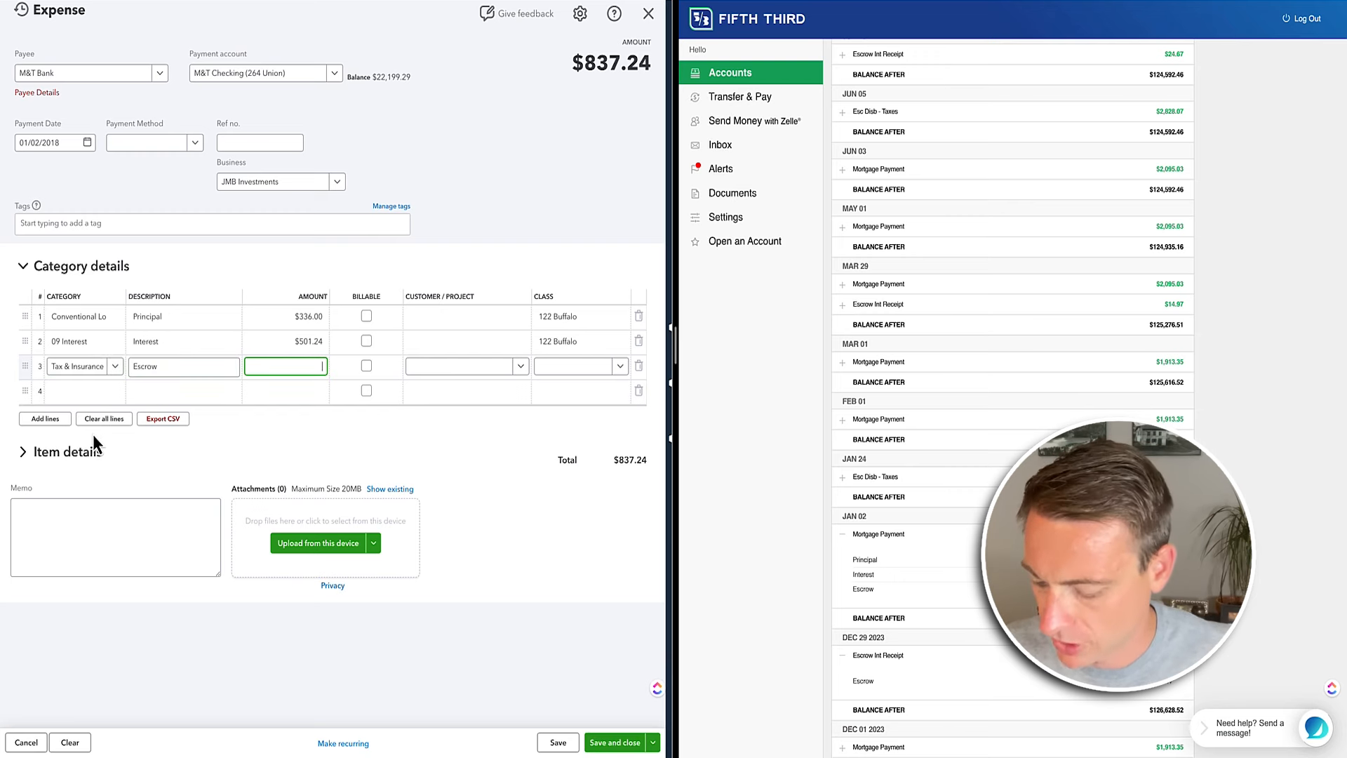
type("1,076.11")
key("Tab")
key("Tab")
key("Tab")
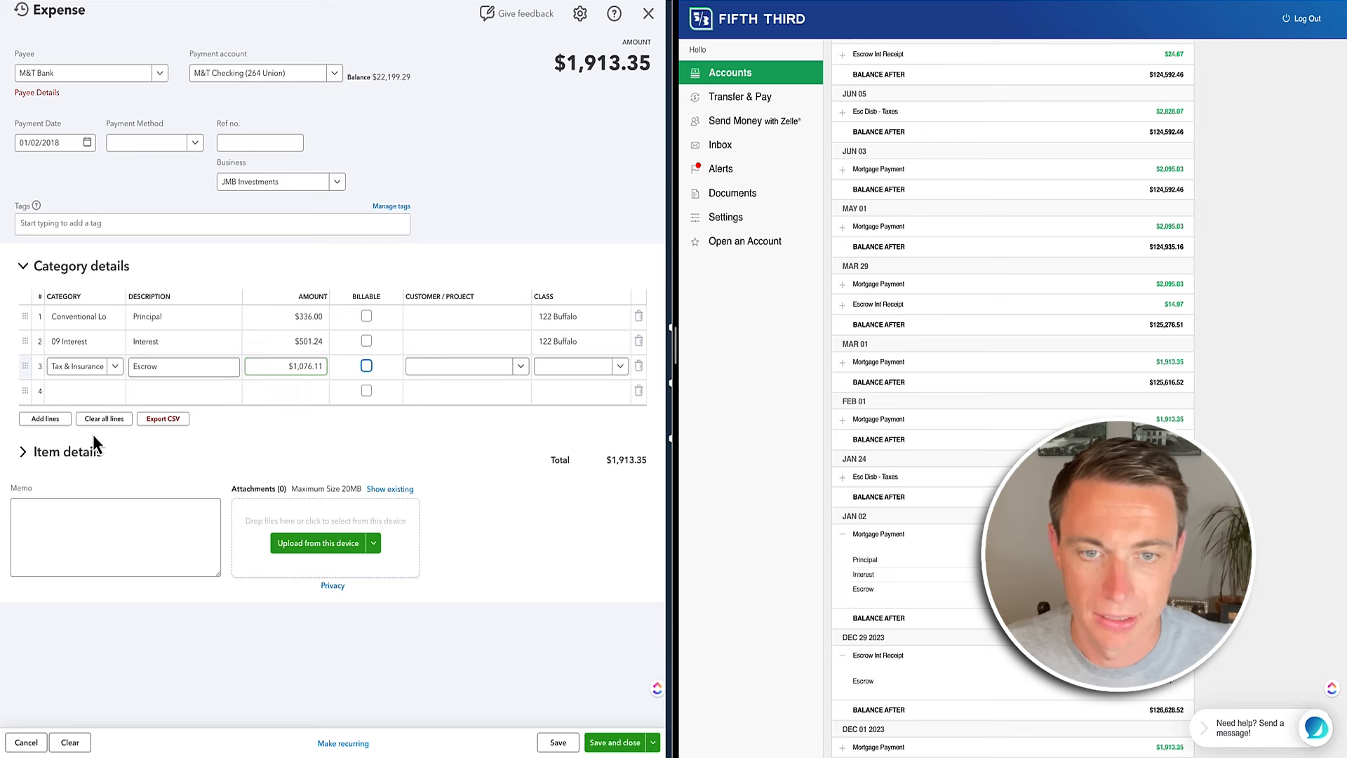
type("122")
left_click(572, 413)
left_click(512, 481)
left_click(626, 745)
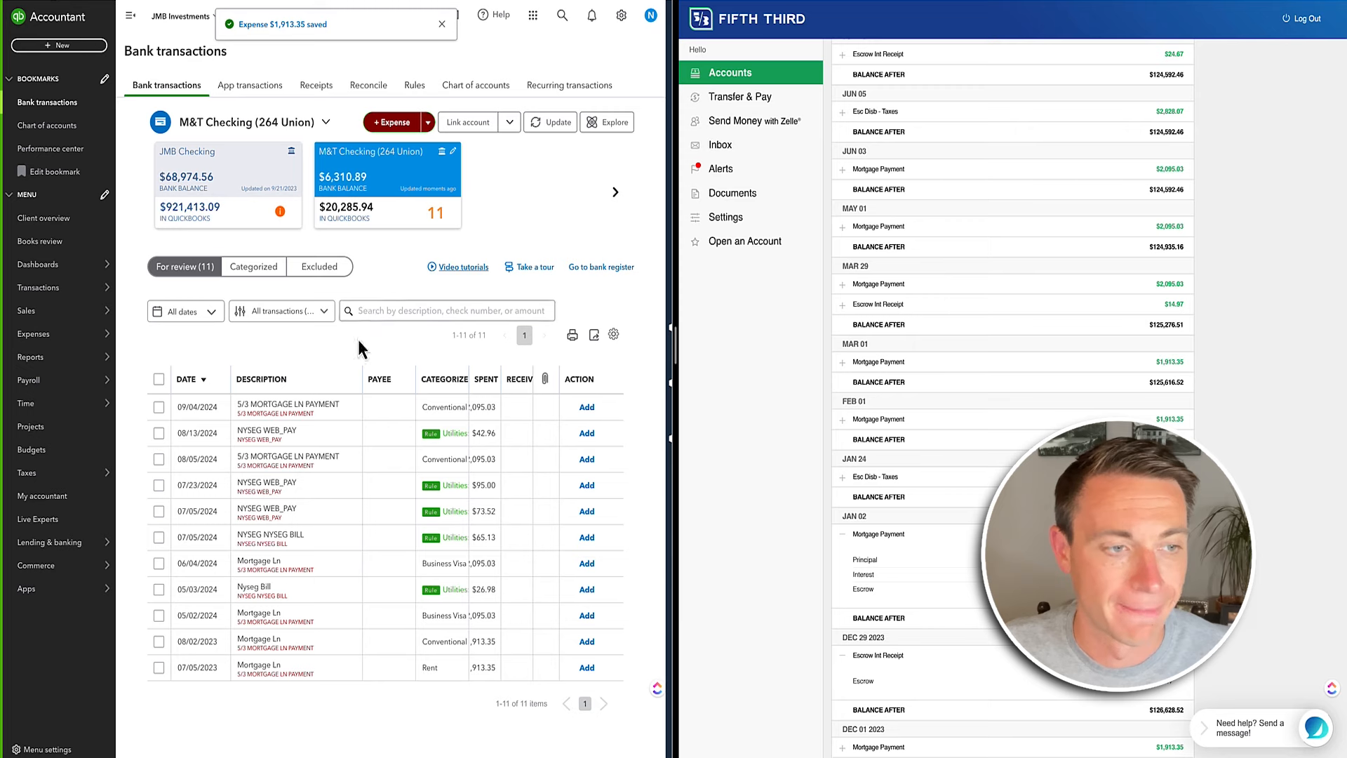
Open the Balance Sheet - 2018 custom report and look over its account balances
mouse_move(60, 359)
left_click(150, 362)
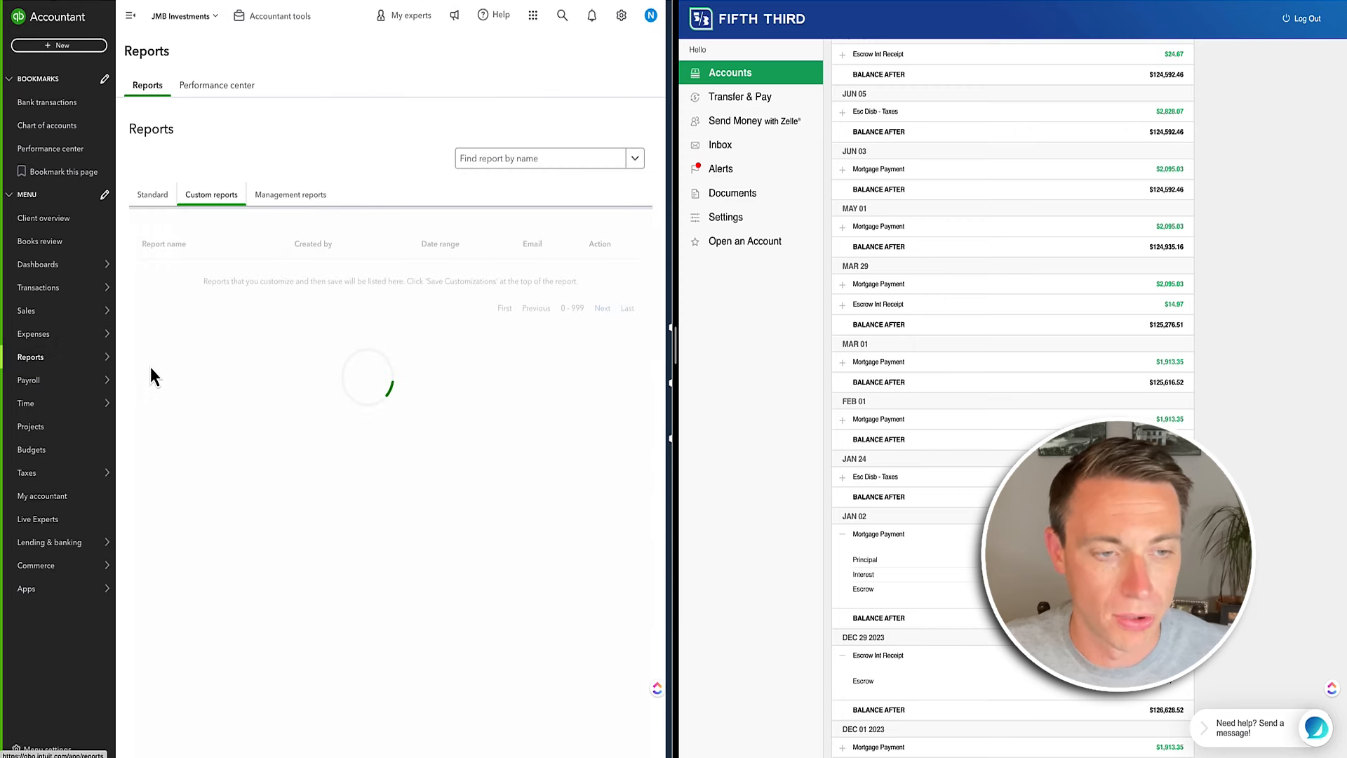
left_click(184, 339)
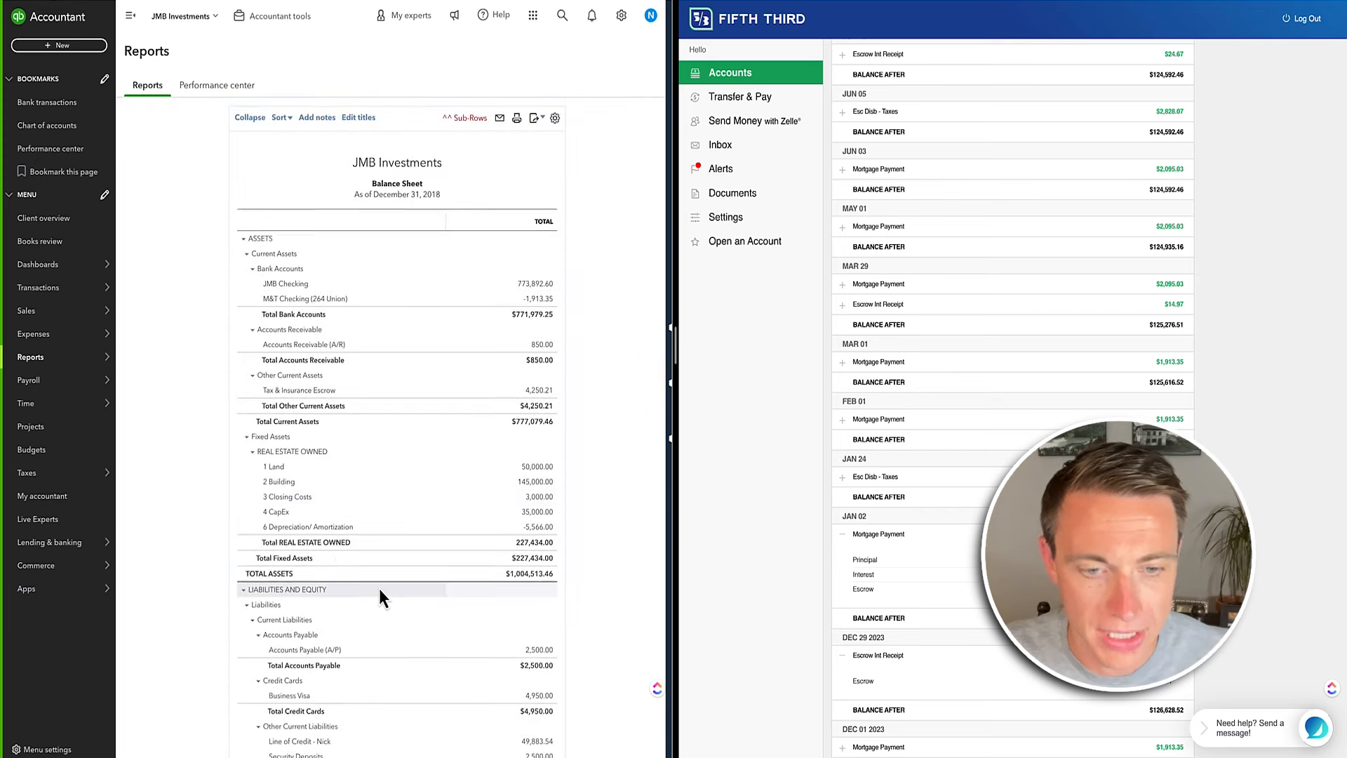
Look over the balance sheet's liabilities and equity, then collapse the Jan 02 mortgage payment in the Fifth Third history
scroll(491, 519, "down", 5)
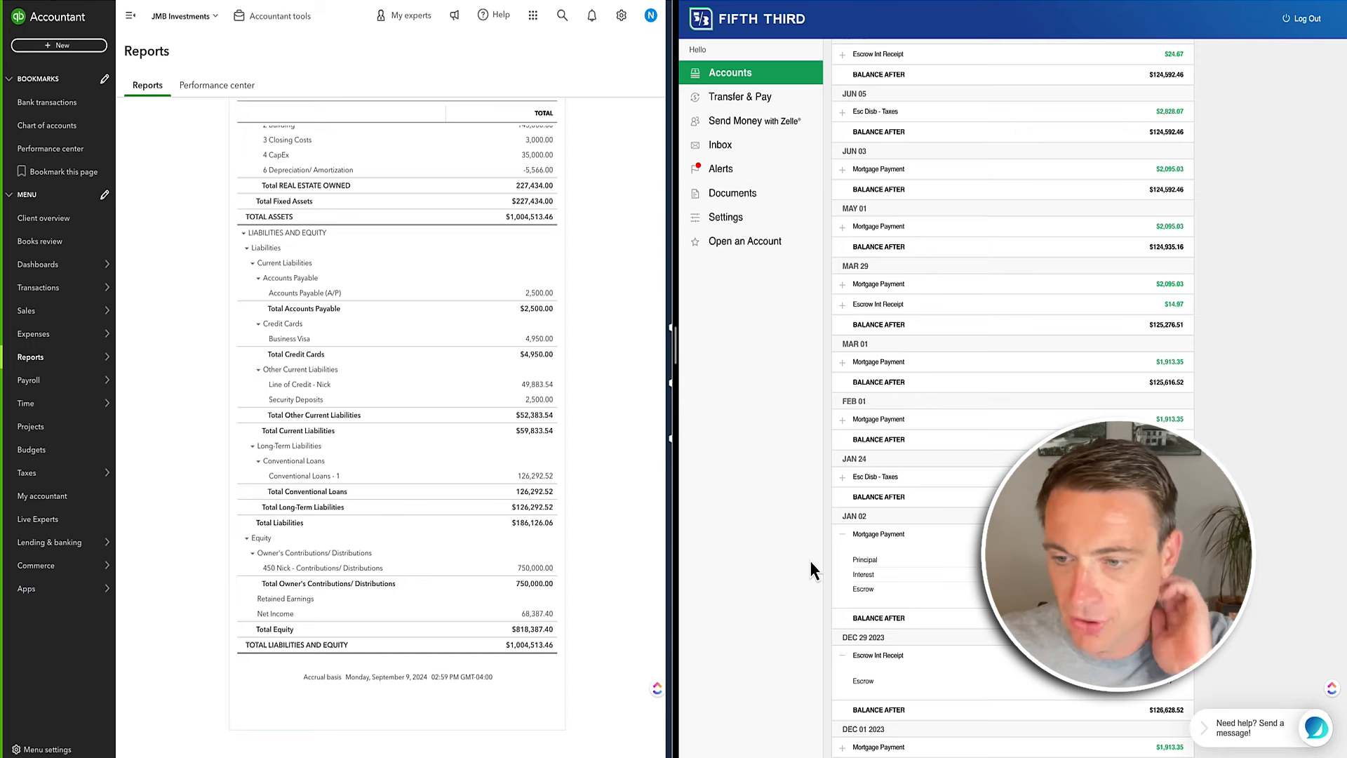
scroll(516, 474, "up", 5)
scroll(520, 480, "up", 2)
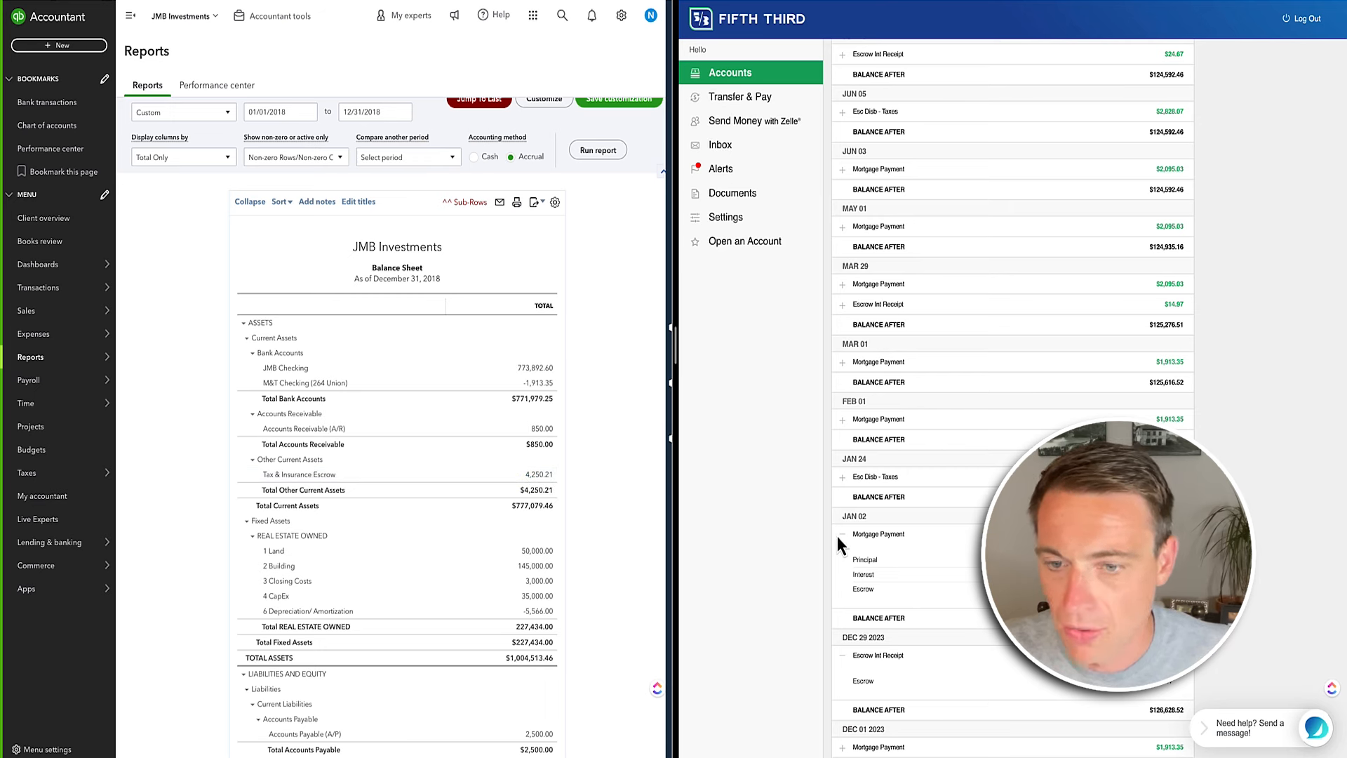
left_click(866, 511)
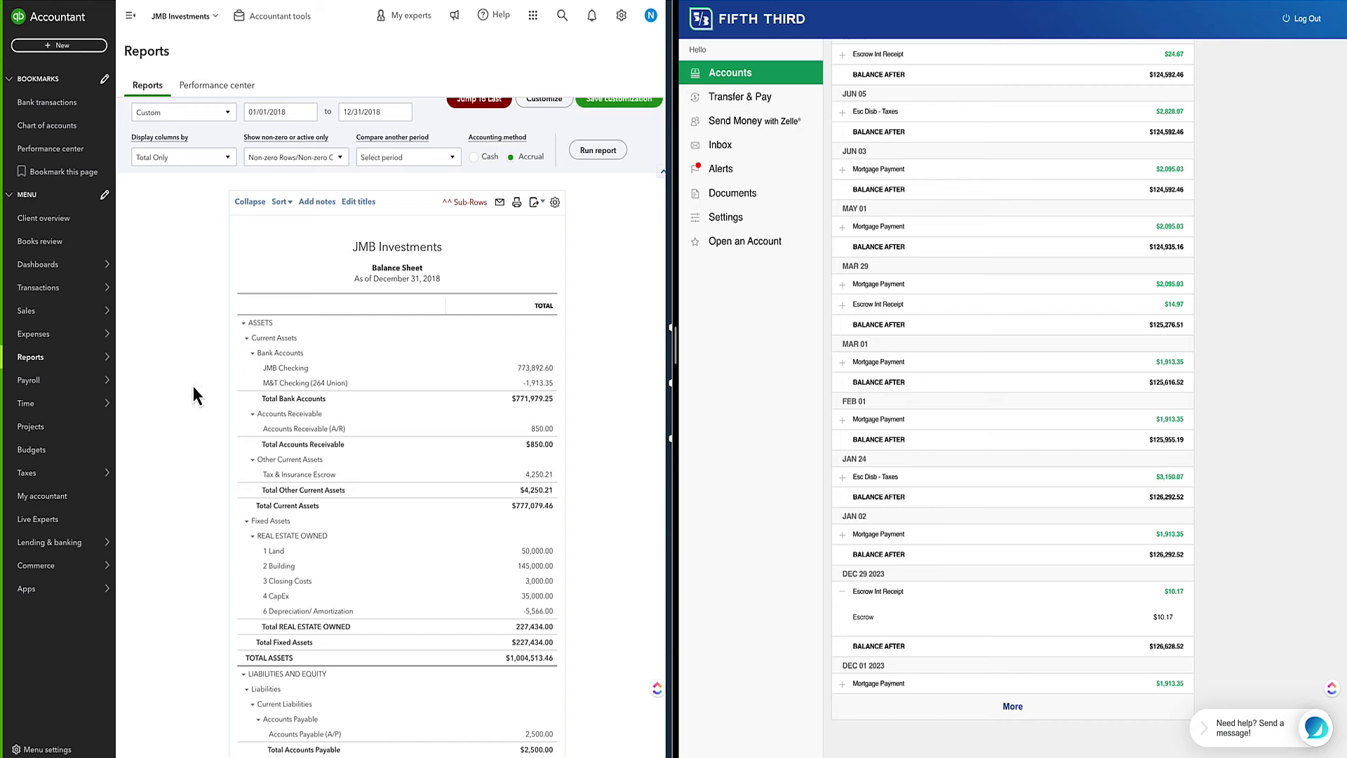
Start a new journal entry dated 01/24/2018
left_click(59, 45)
left_click(290, 166)
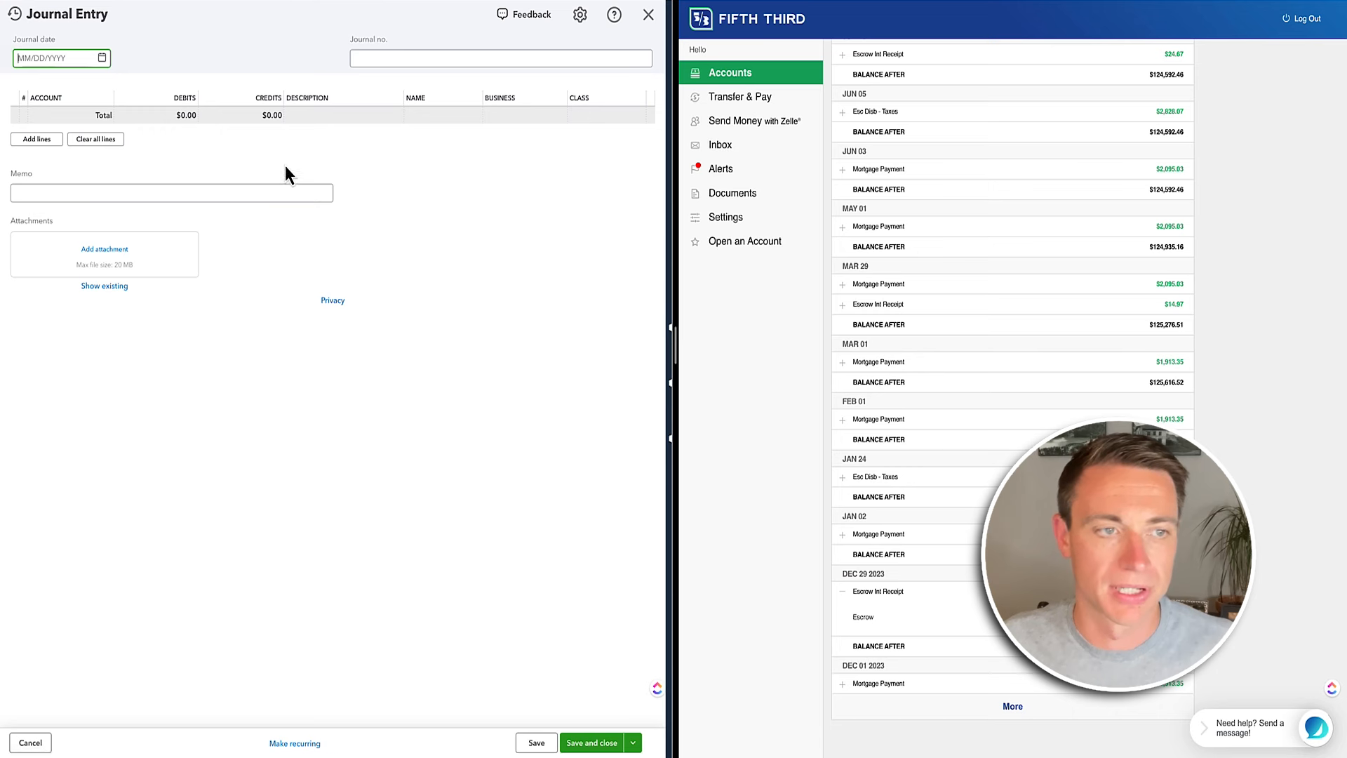
type("01/24/2018")
key("Tab")
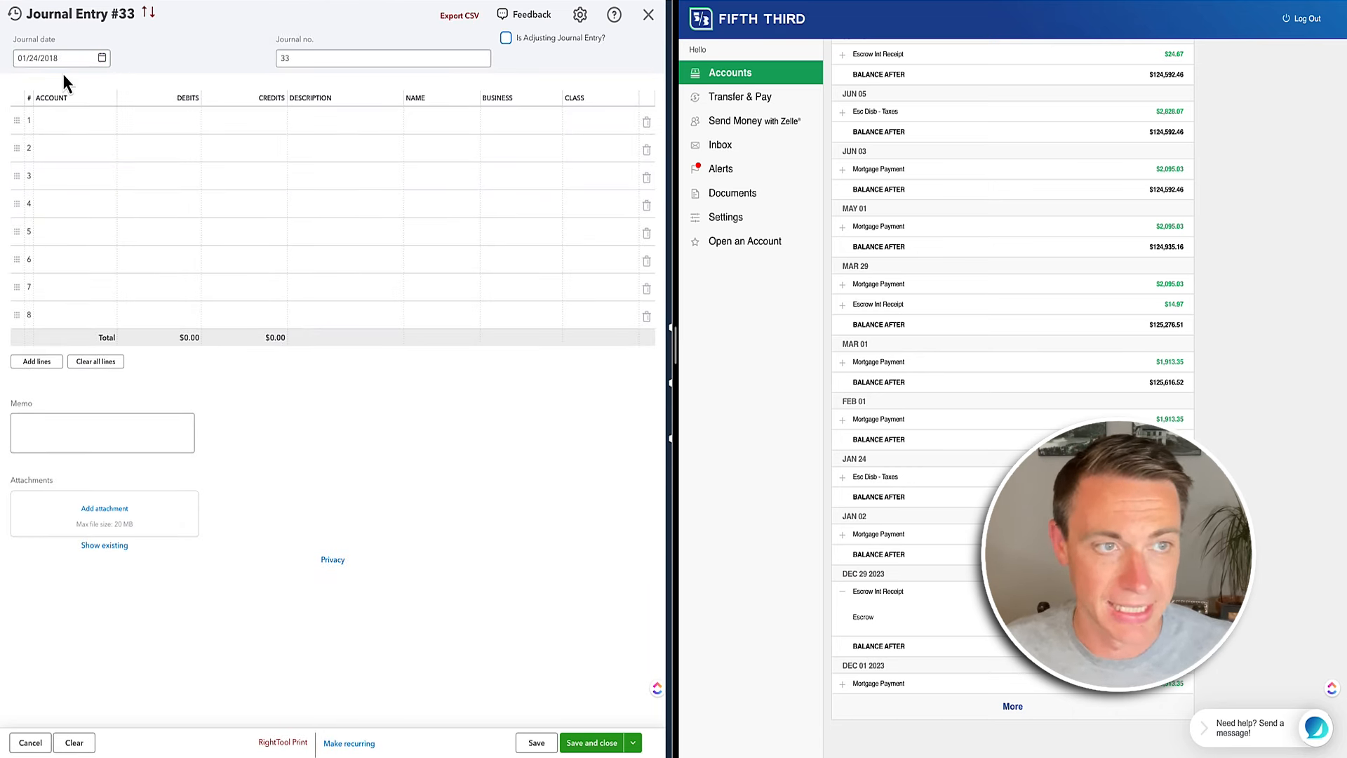
key("Tab")
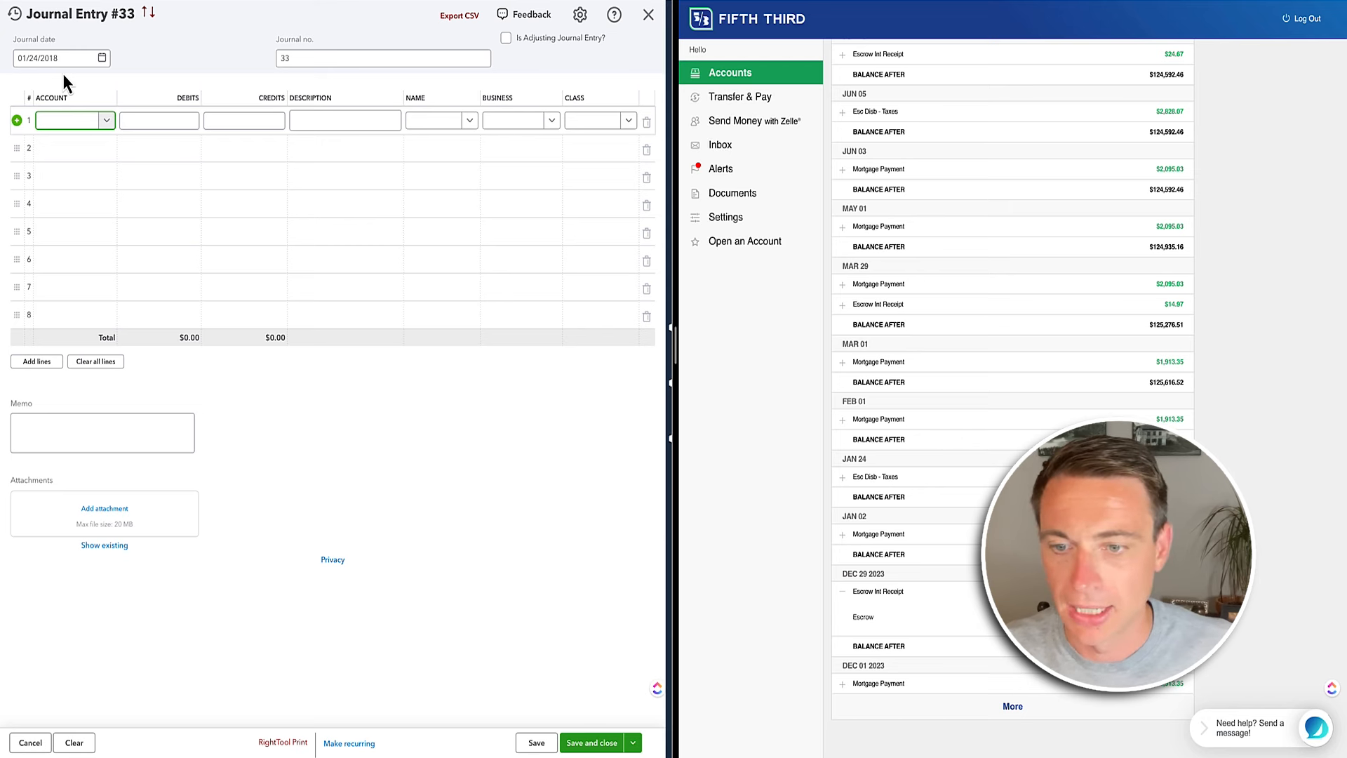
Set the journal entry's first line to the 11 Property Taxes account with a debit of 3,150.07
type("property ta")
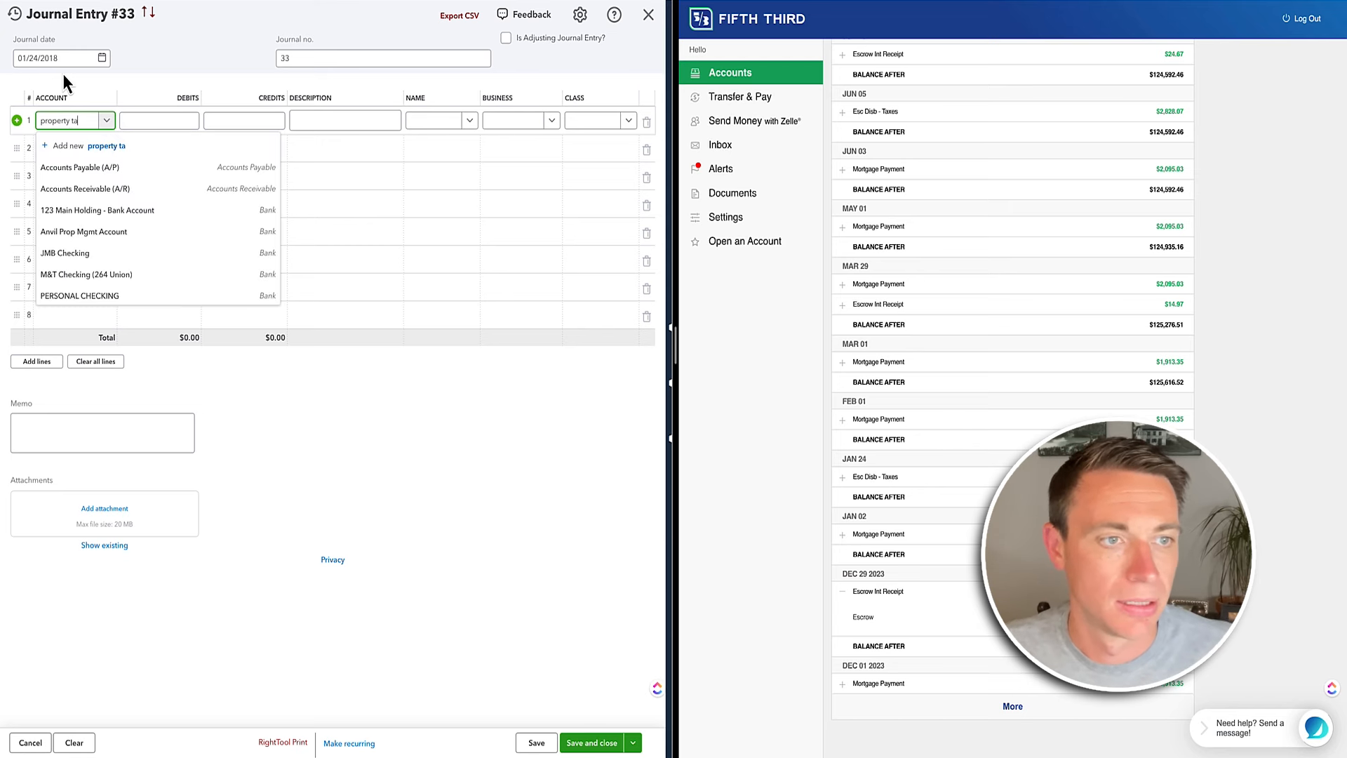
left_click(94, 174)
key("Tab")
type("3,150")
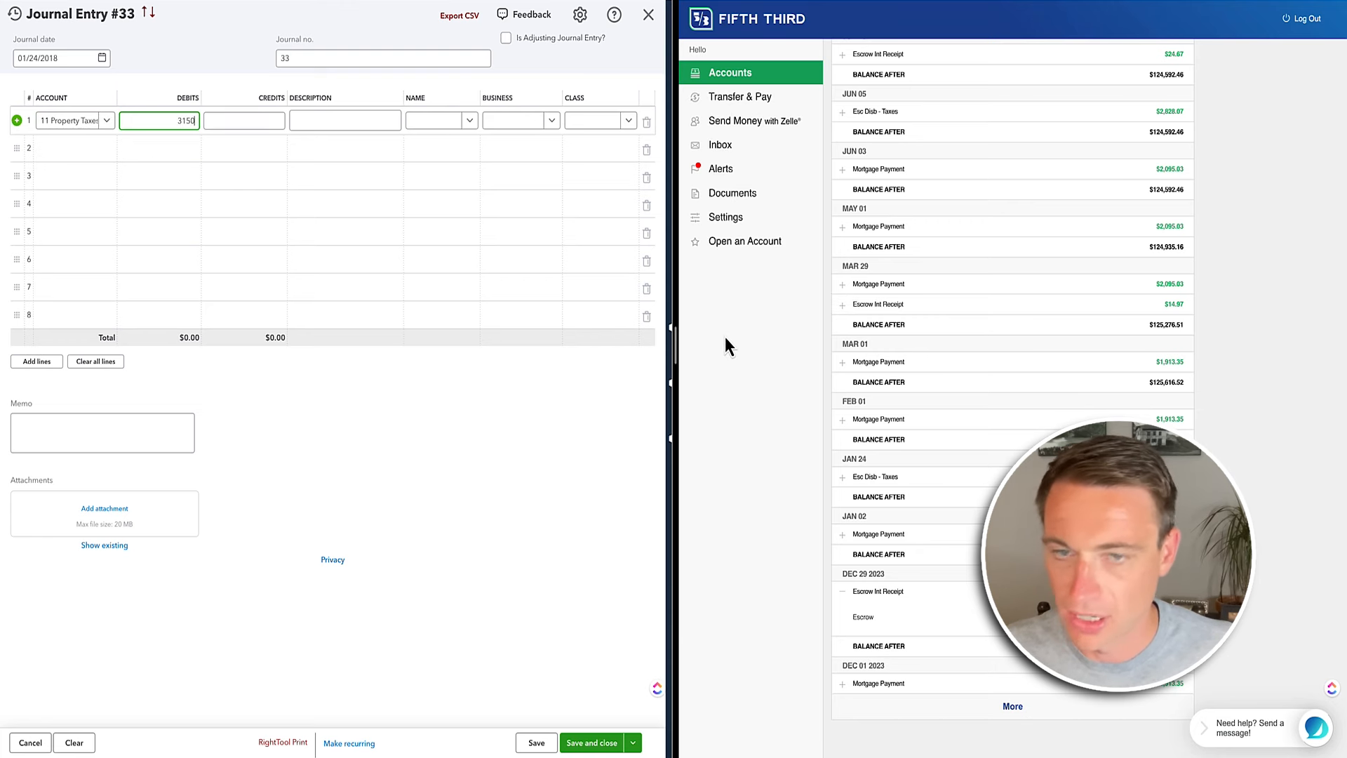
type(".07")
Give the first line the description Property Taxes, business JMB Investments and class 122 Buffalo
key("Tab")
key("Tab")
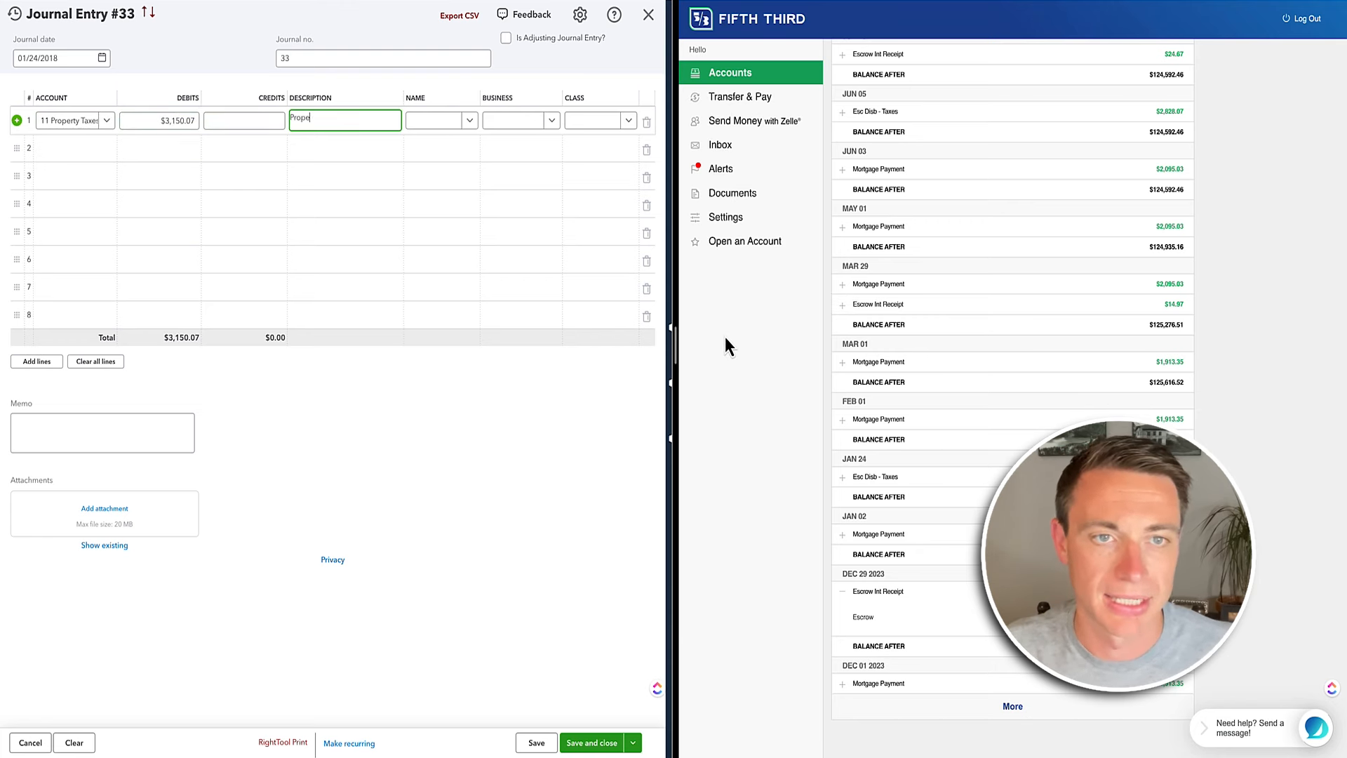
type("Property Taxes")
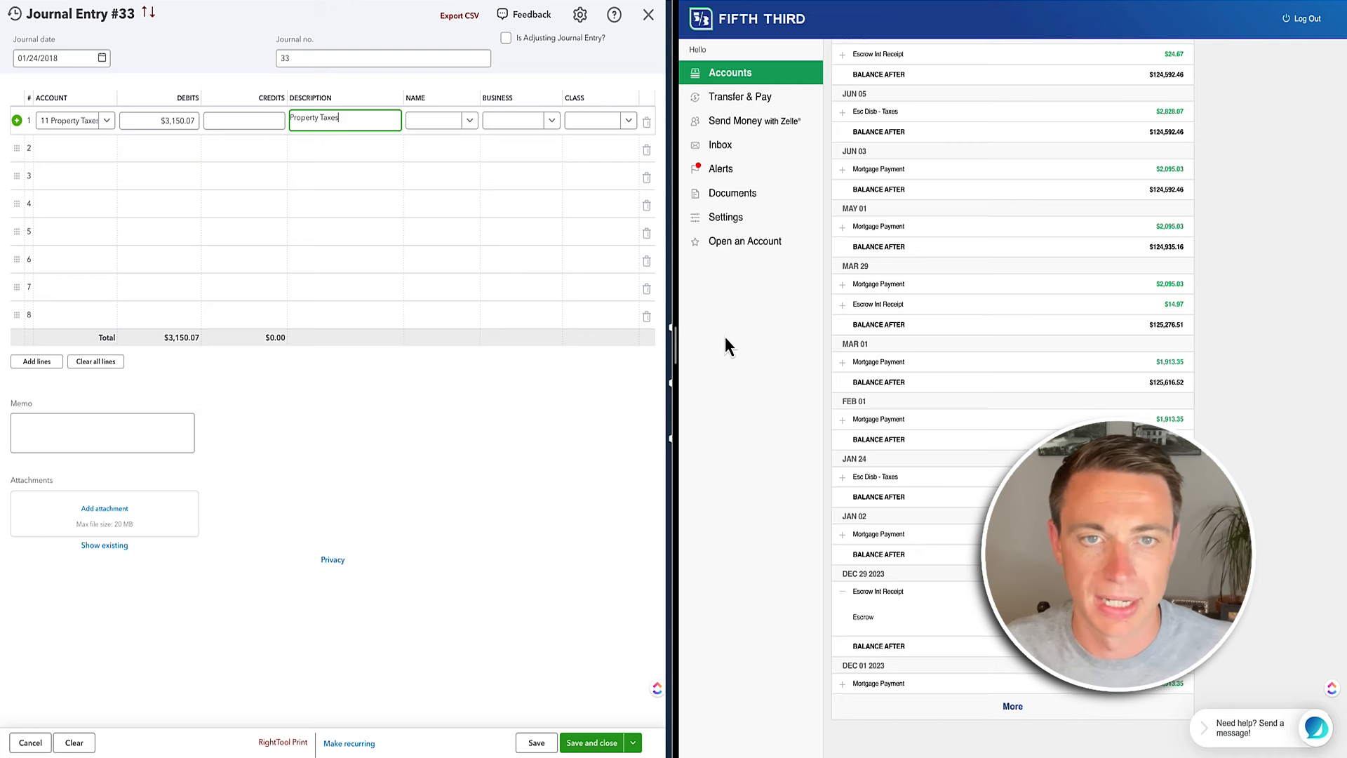
key("Tab")
key("Tab")
type("jmb")
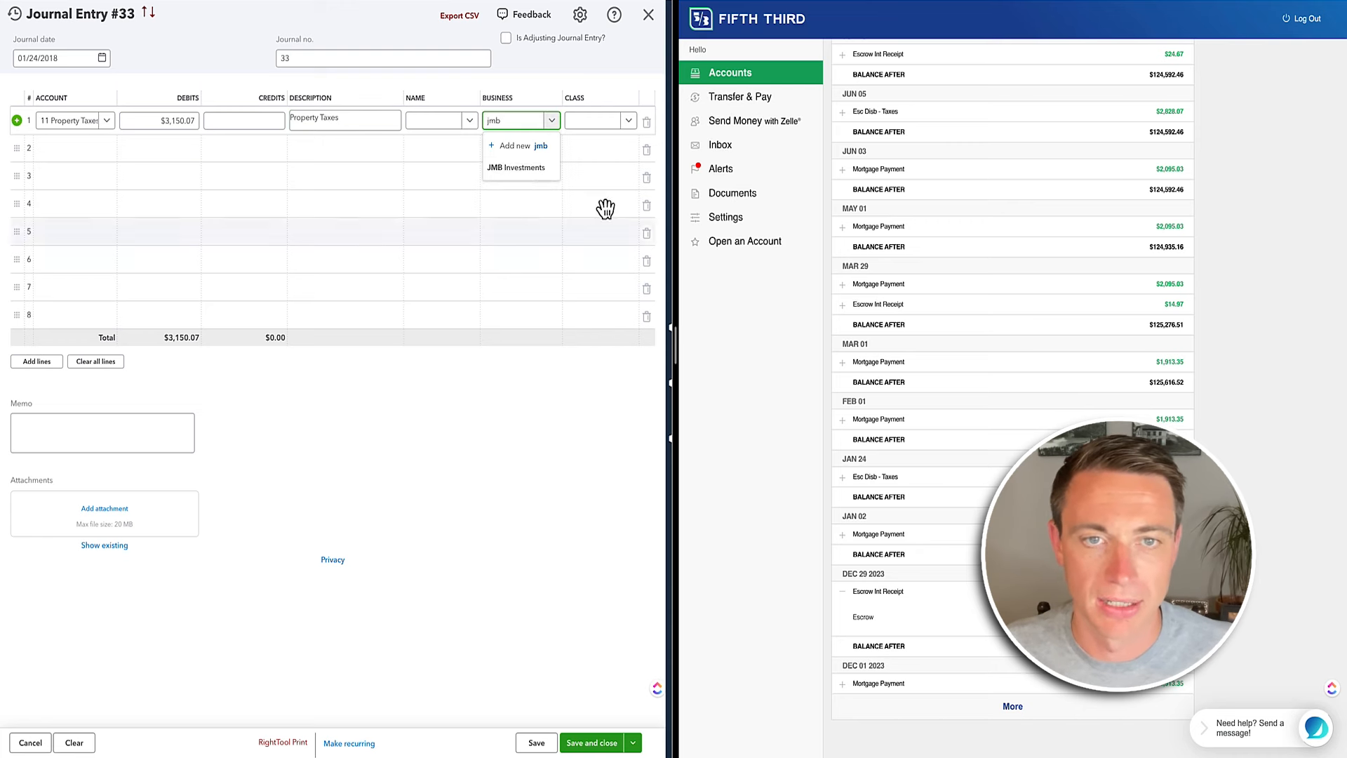
left_click(532, 170)
type("122")
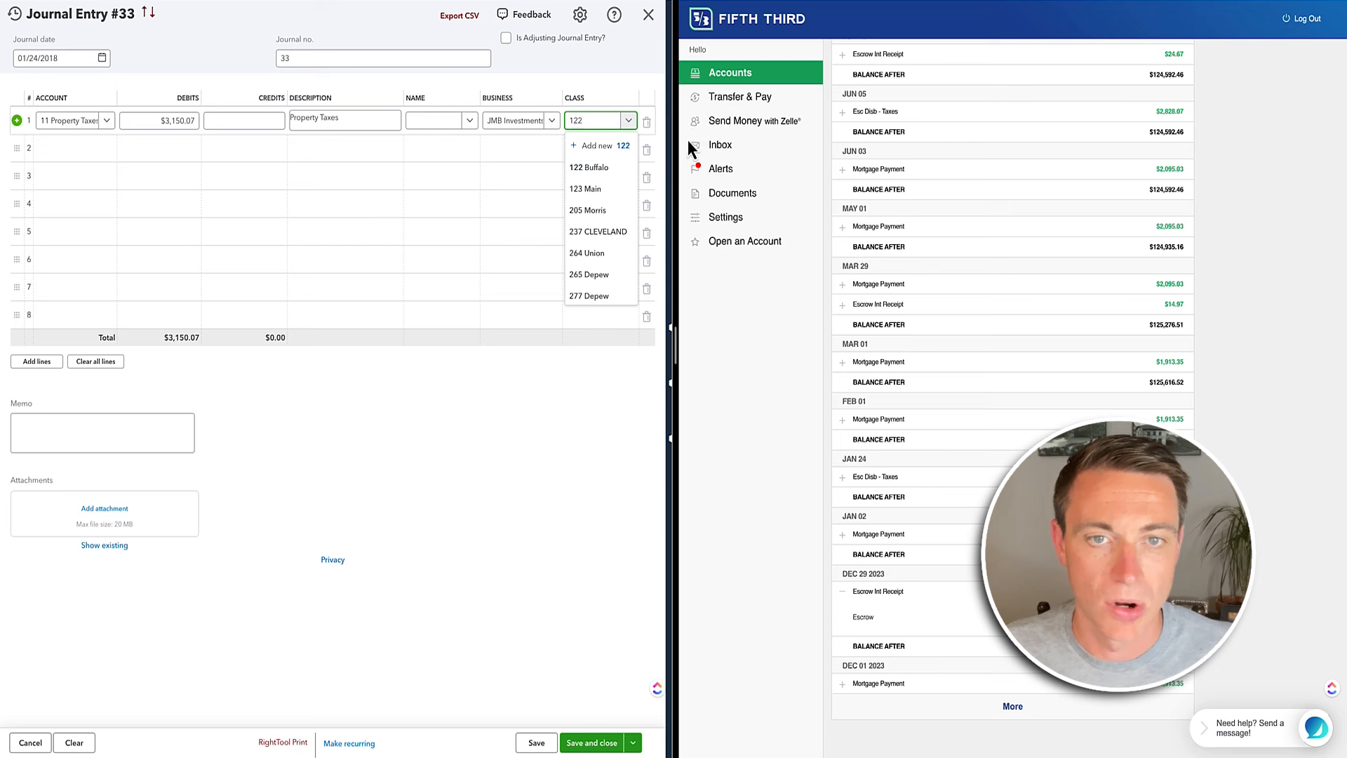
left_click(593, 169)
Add a second line crediting 3,150.07 to Tax & Insurance Escrow with class 122 Buffalo, then save and close the journal entry
left_click(63, 156)
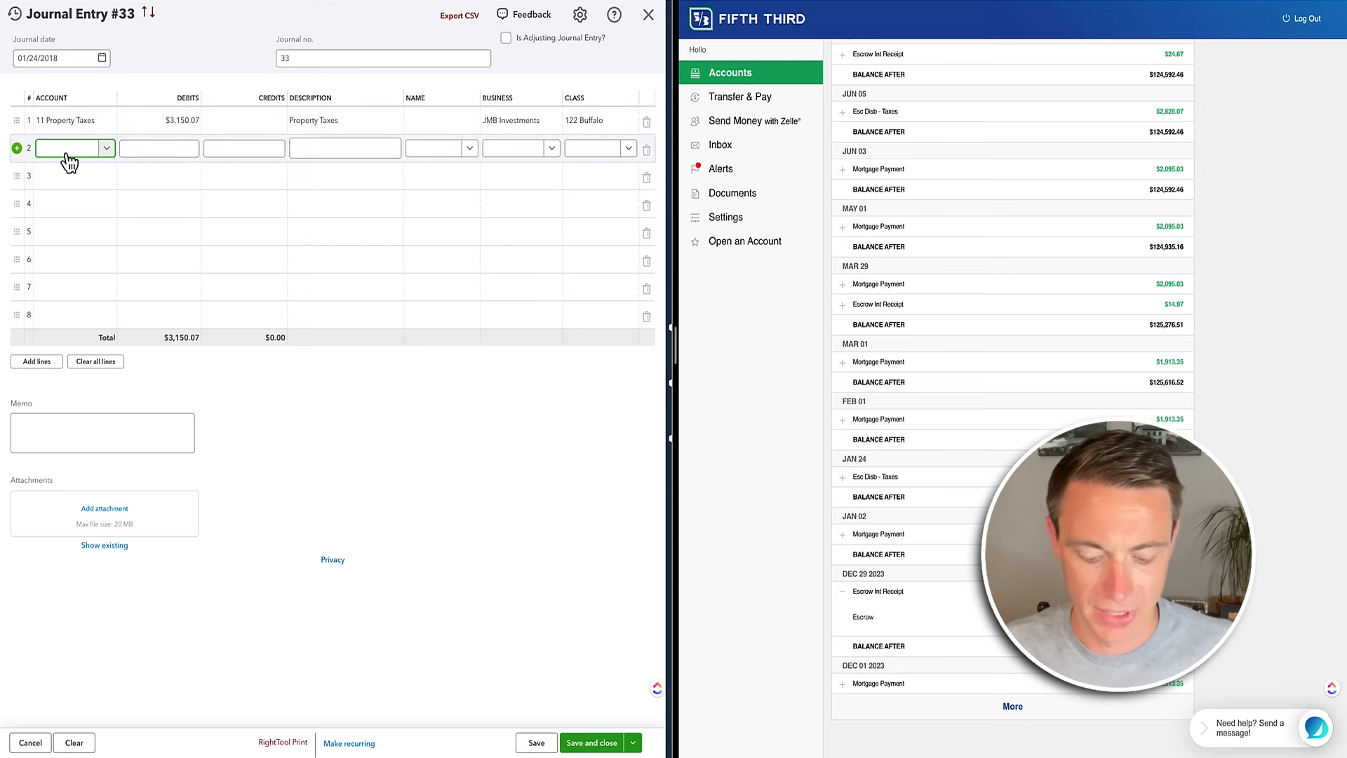
type("tax")
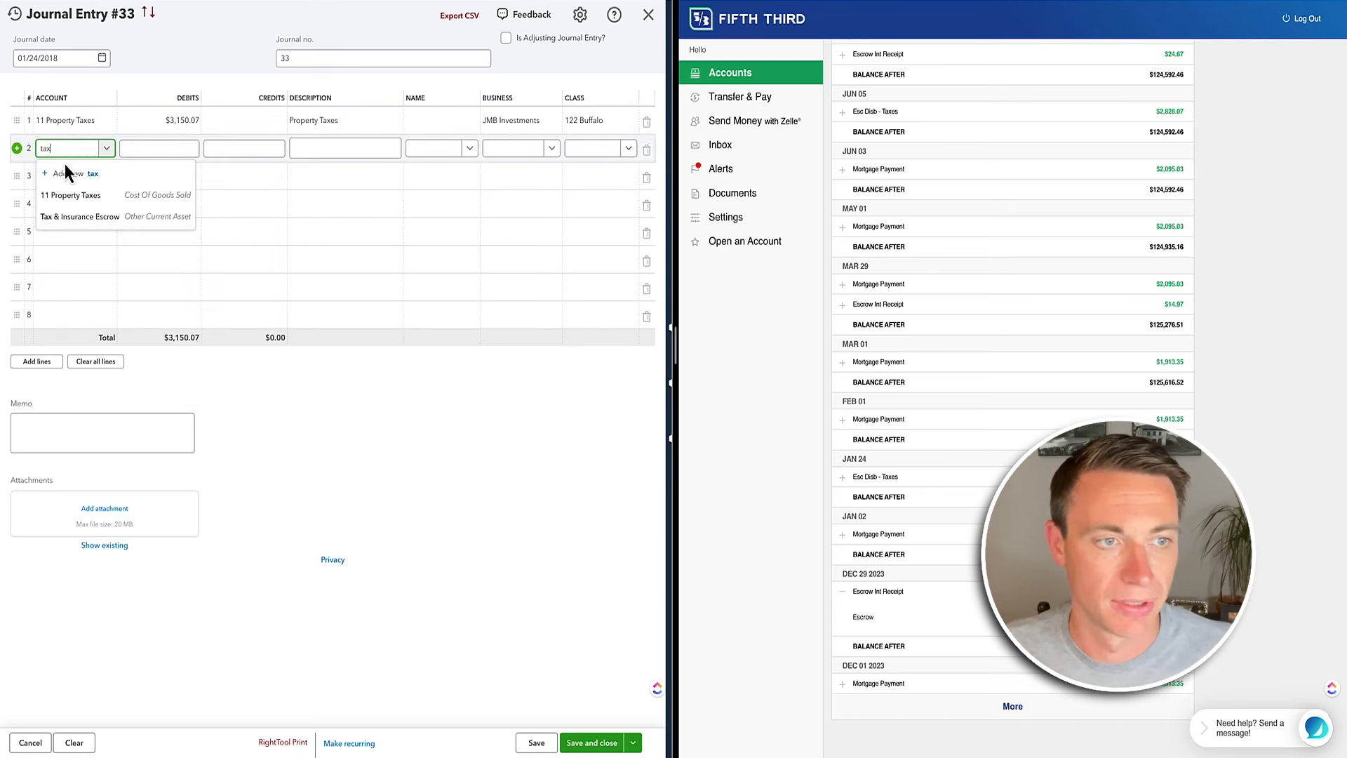
left_click(68, 224)
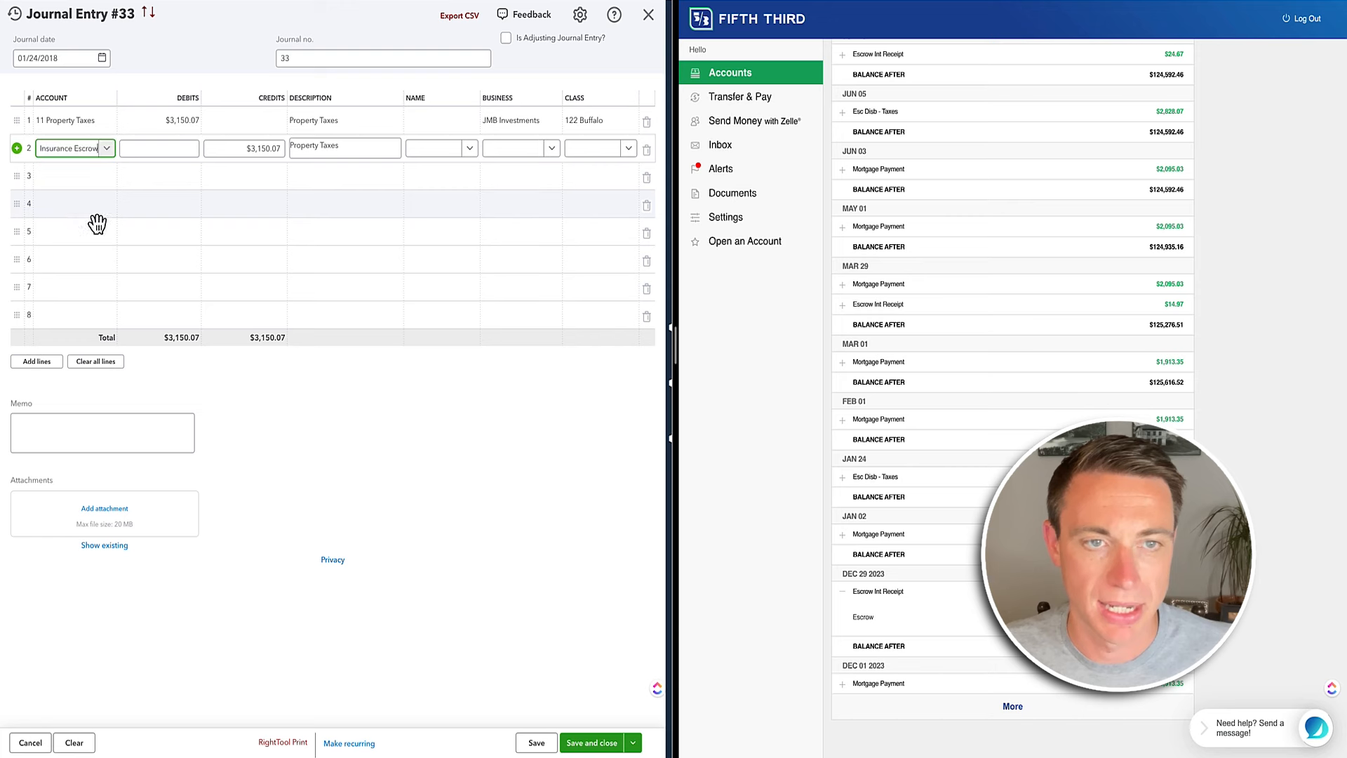
left_click(589, 150)
type("122")
left_click(604, 197)
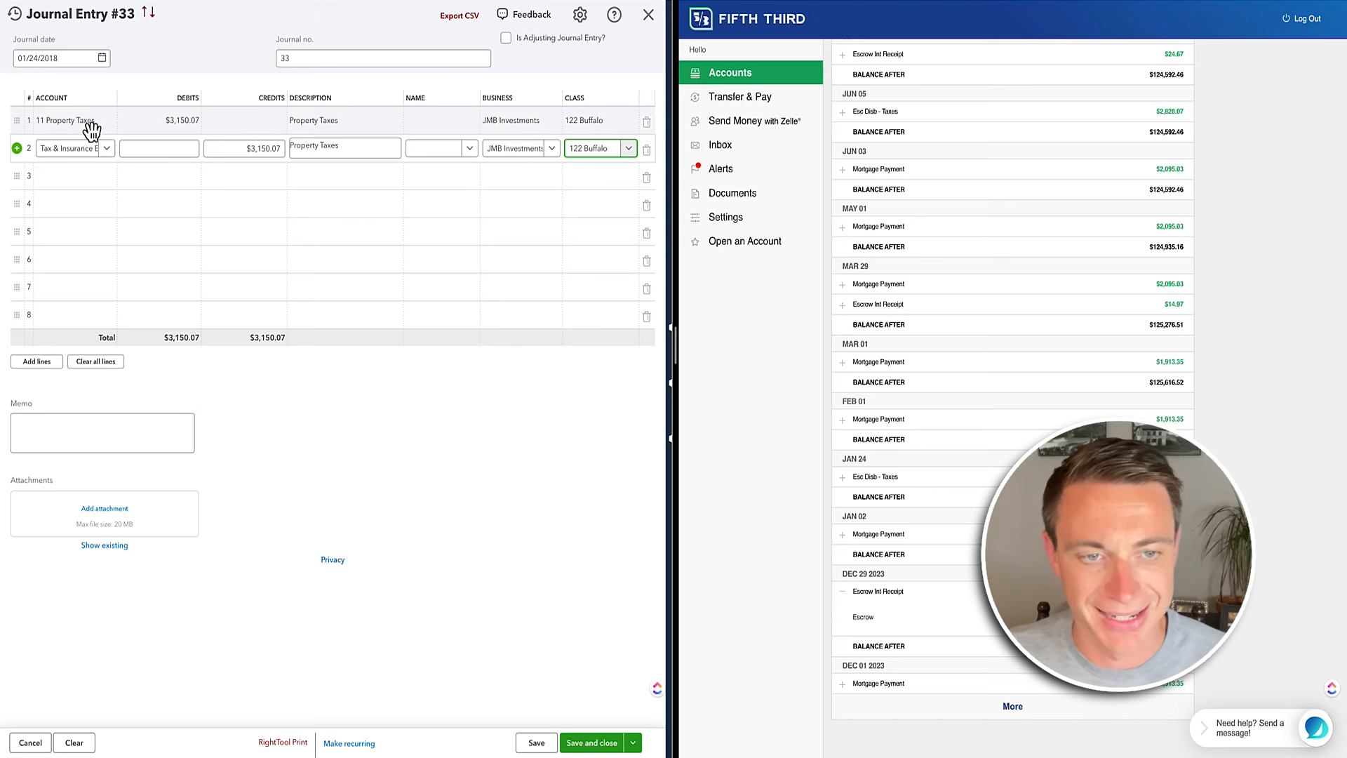
left_click(417, 415)
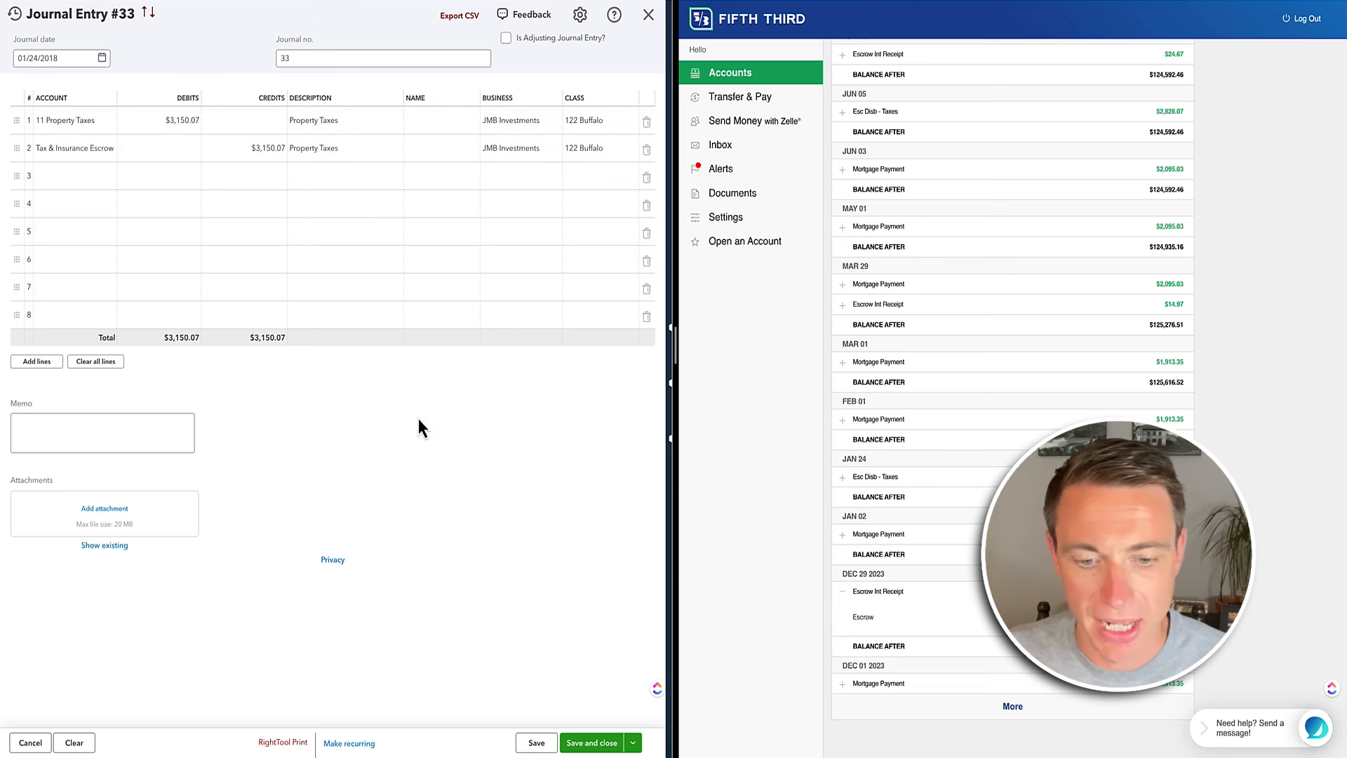
left_click(592, 744)
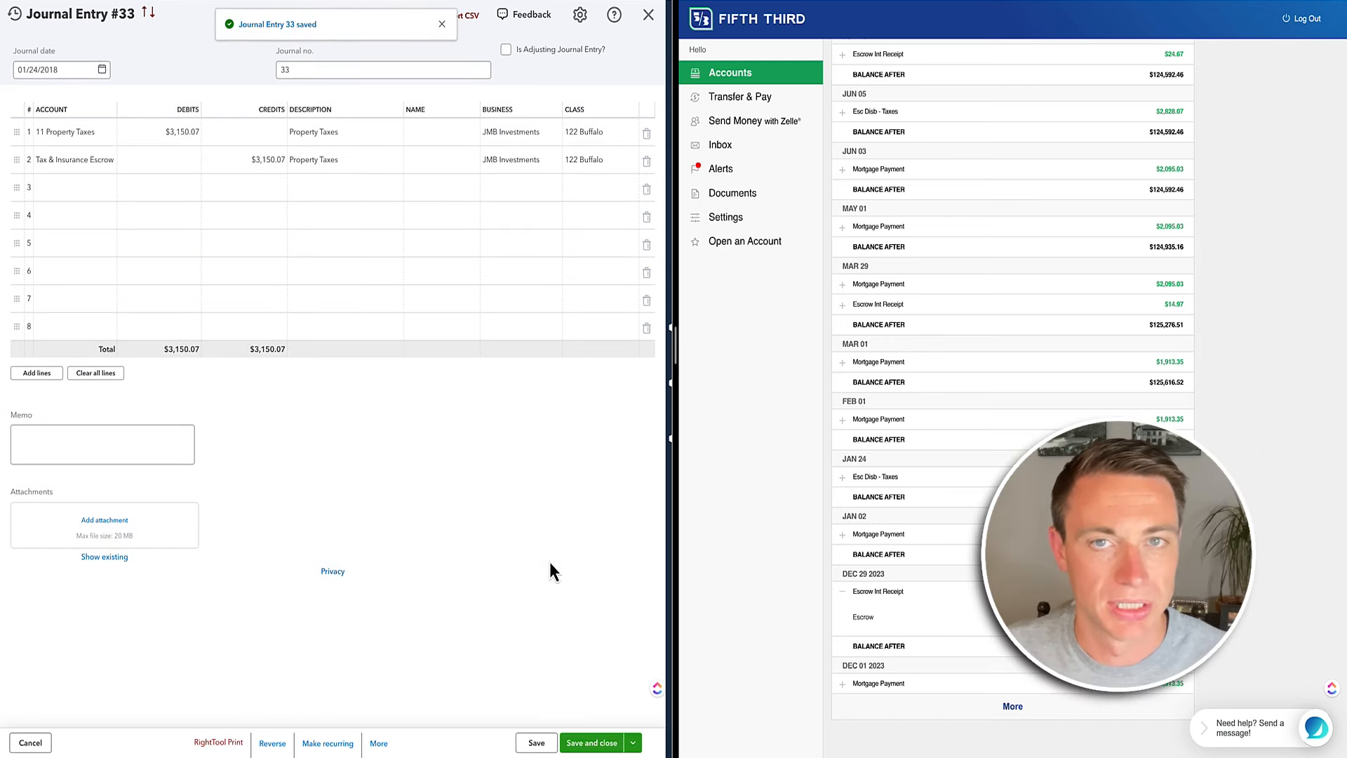
left_click(648, 15)
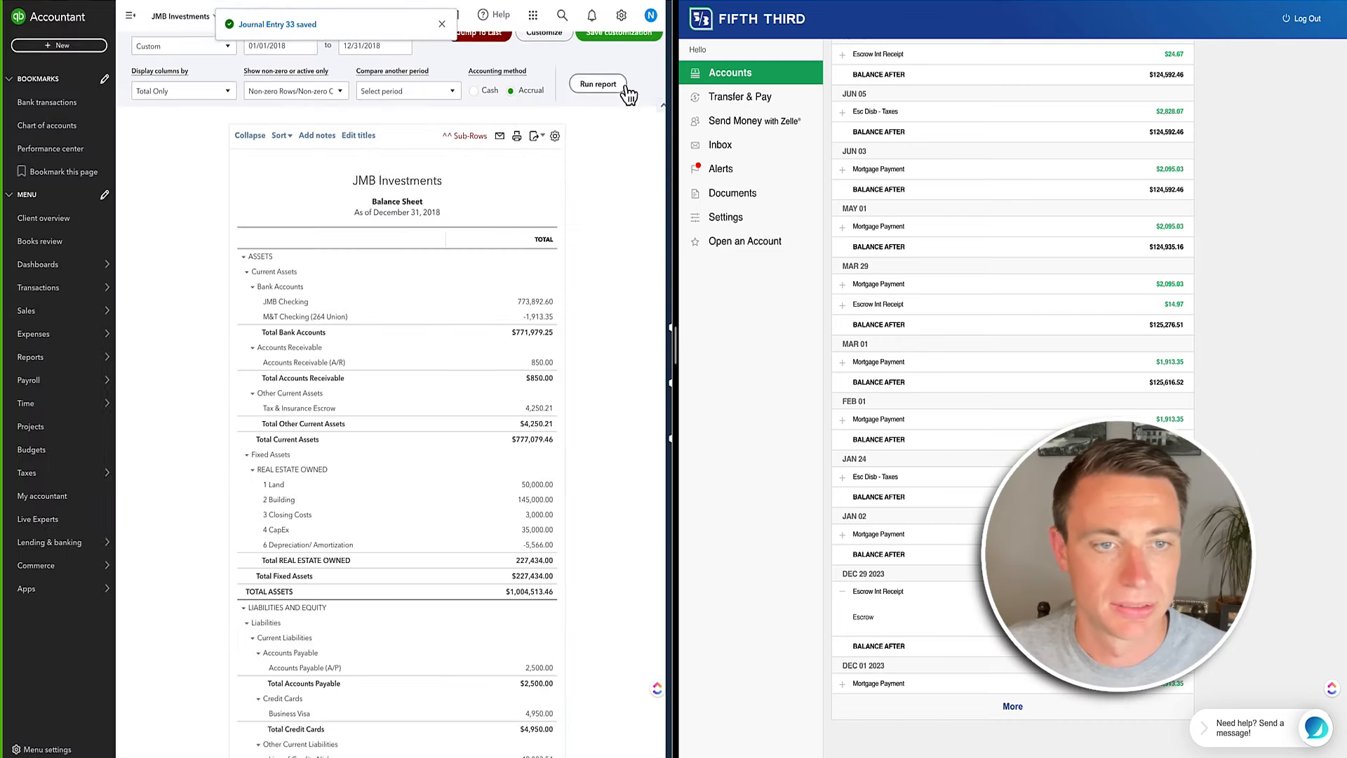
Rerun the balance sheet and check the Tax & Insurance Escrow account
left_click(628, 93)
scroll(569, 326, "up", 1)
scroll(557, 392, "down", 2)
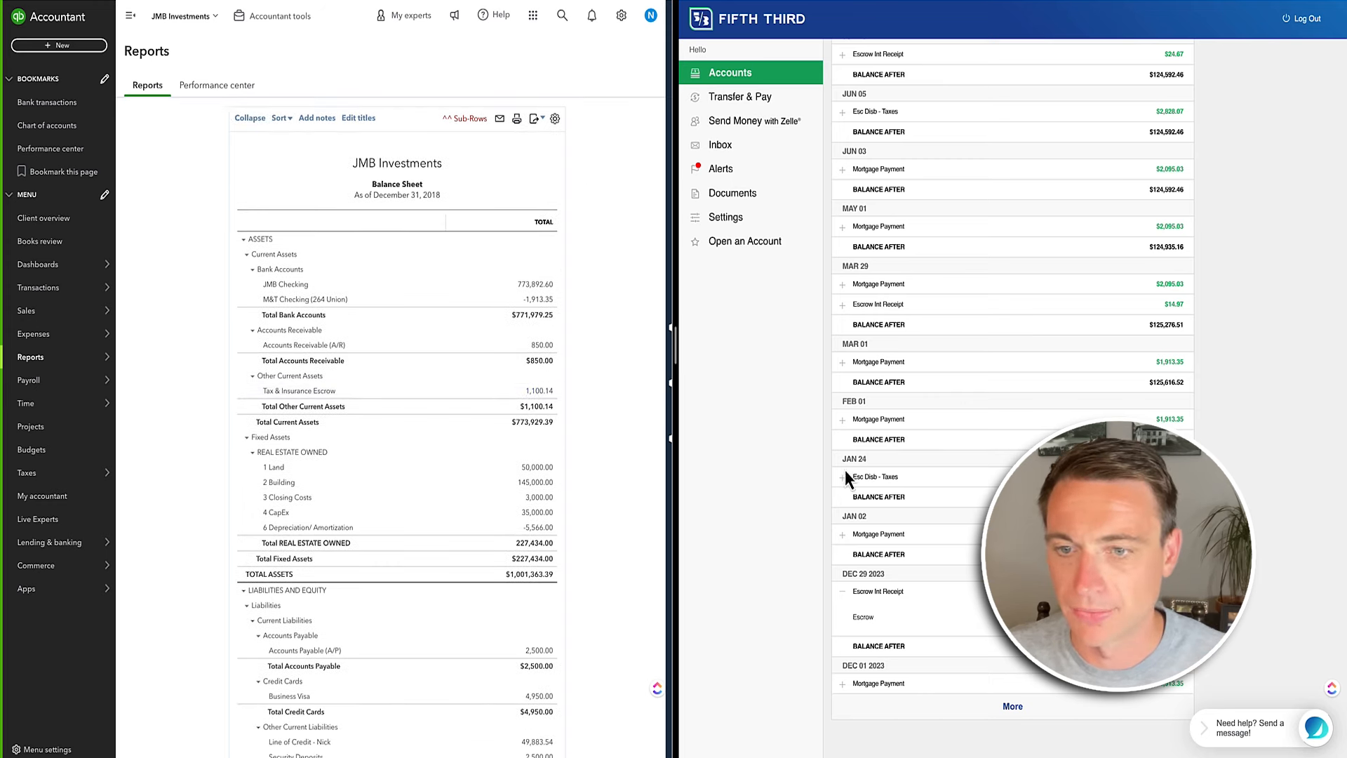
Expand the Jan 24 escrow tax disbursement in the Fifth Third history and review it alongside the newer payments
scroll(846, 463, "up", 1)
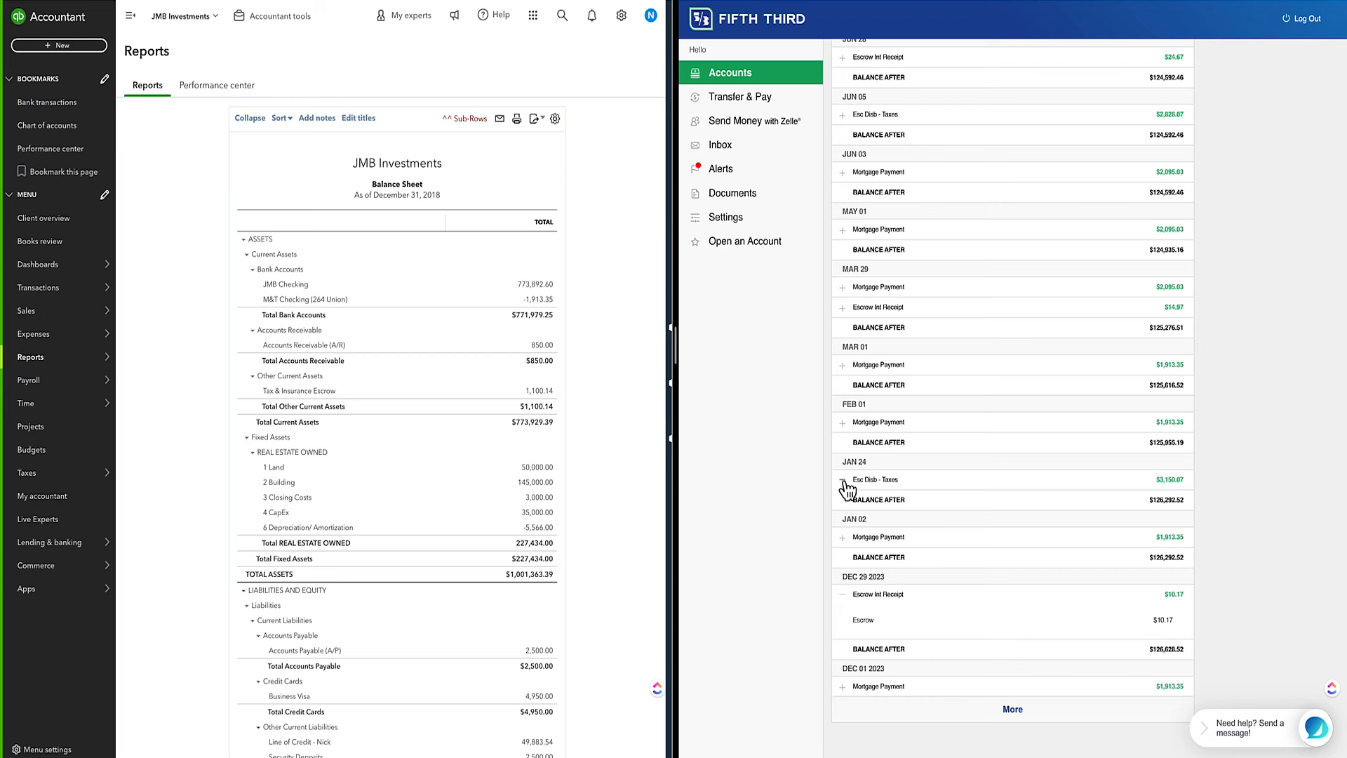
left_click(844, 481)
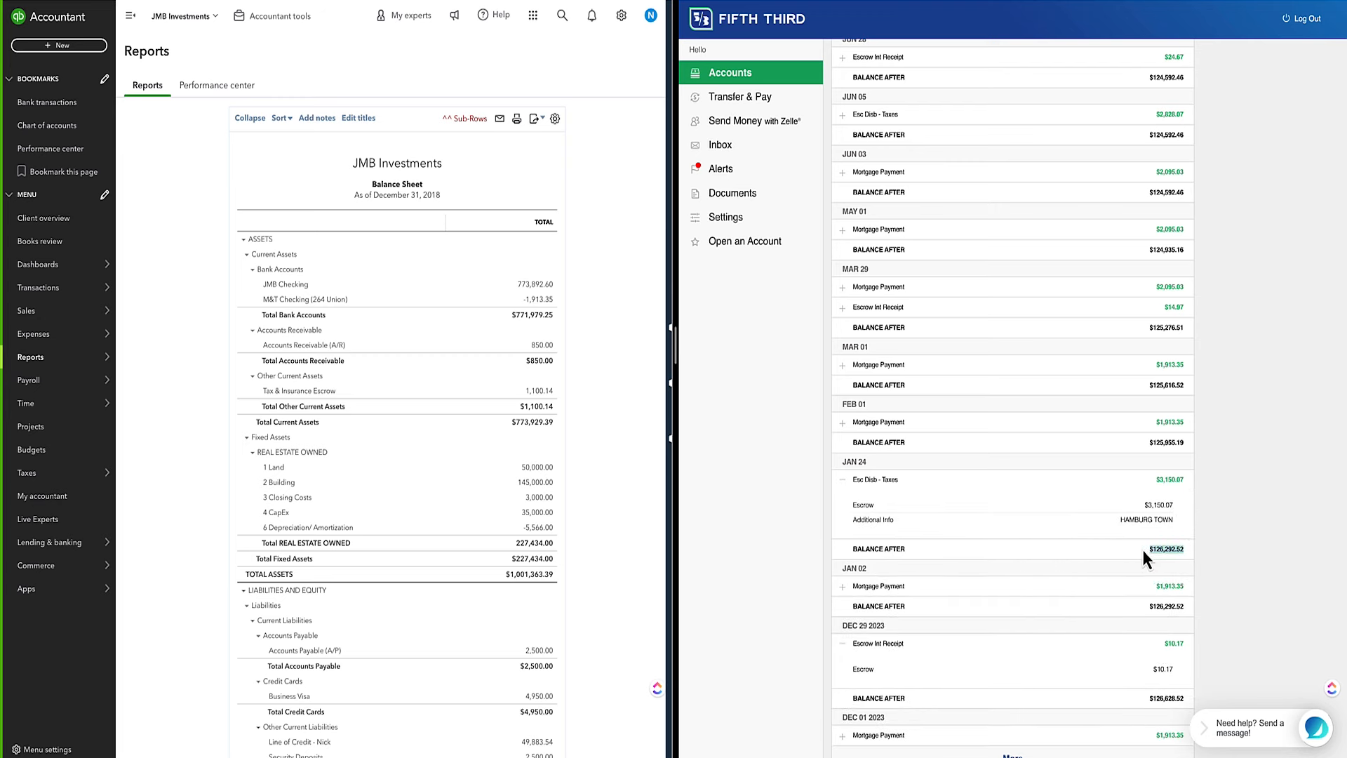
scroll(1158, 497, "up", 1)
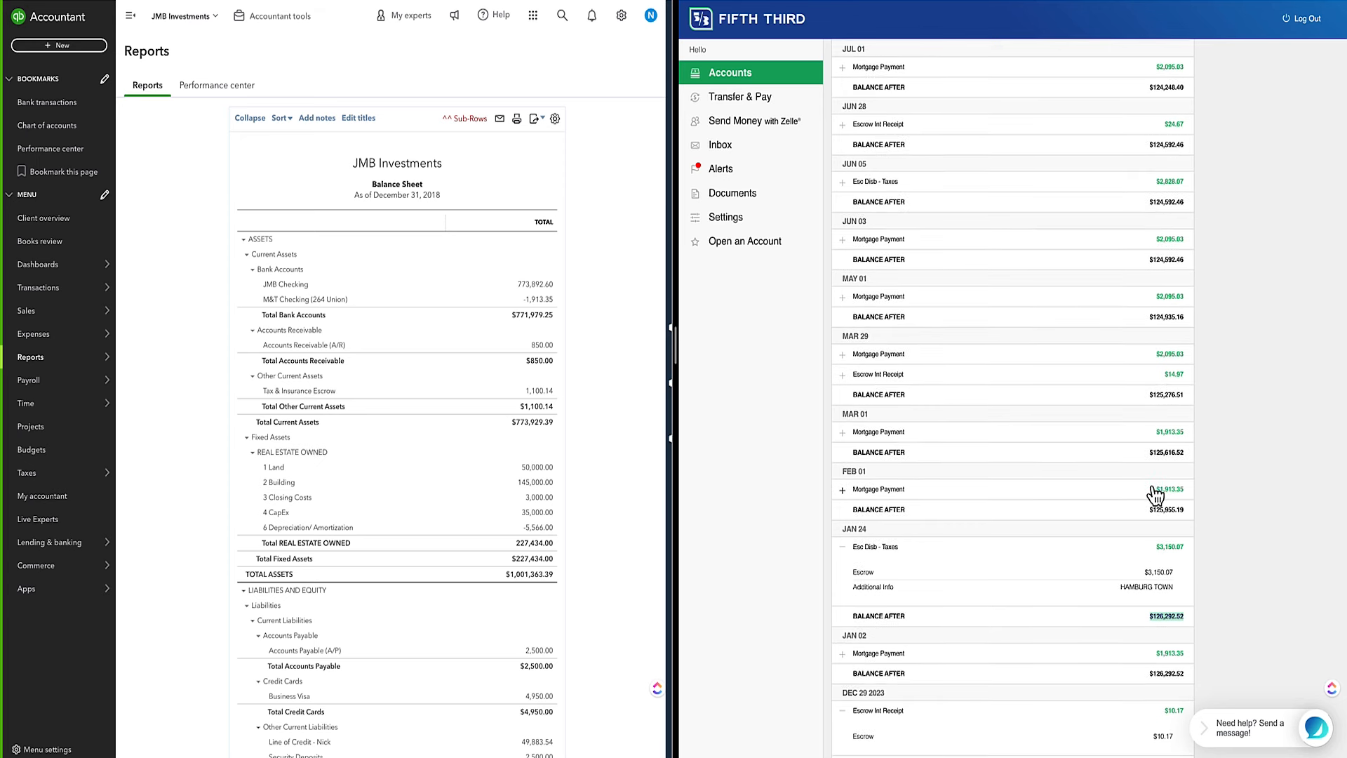
scroll(1151, 490, "up", 1)
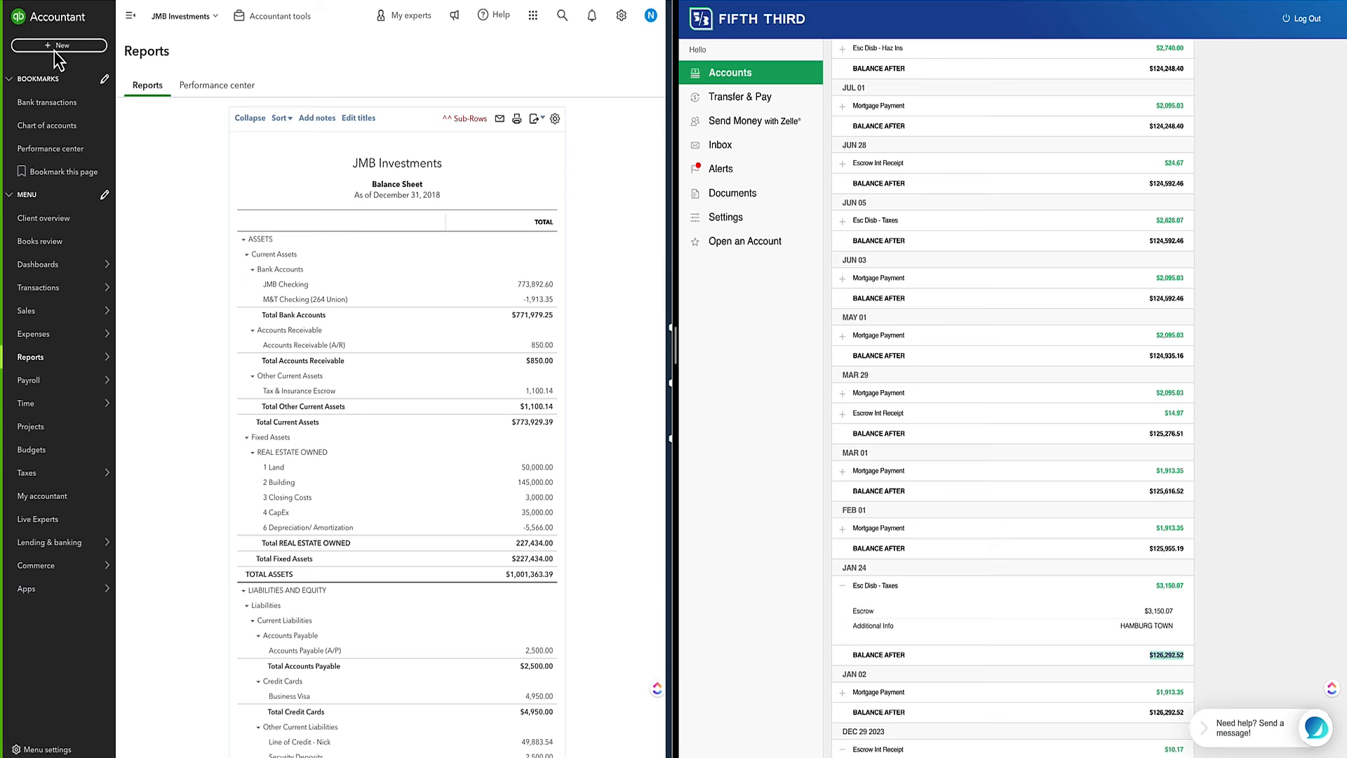
Open the 01/02/2018 M&T Bank mortgage expense through Conventional Loans - 1 on the balance sheet and make a copy of it
scroll(495, 418, "down", 5)
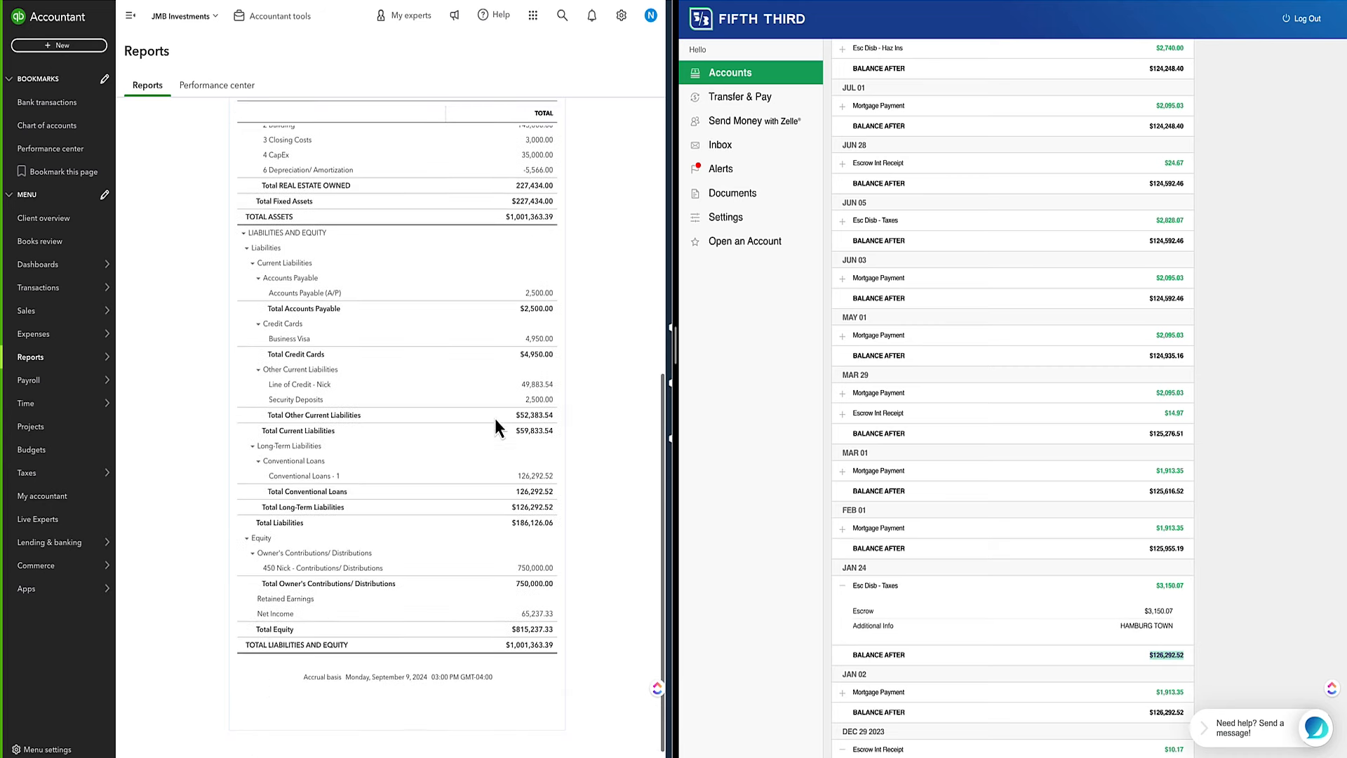
left_click(535, 486)
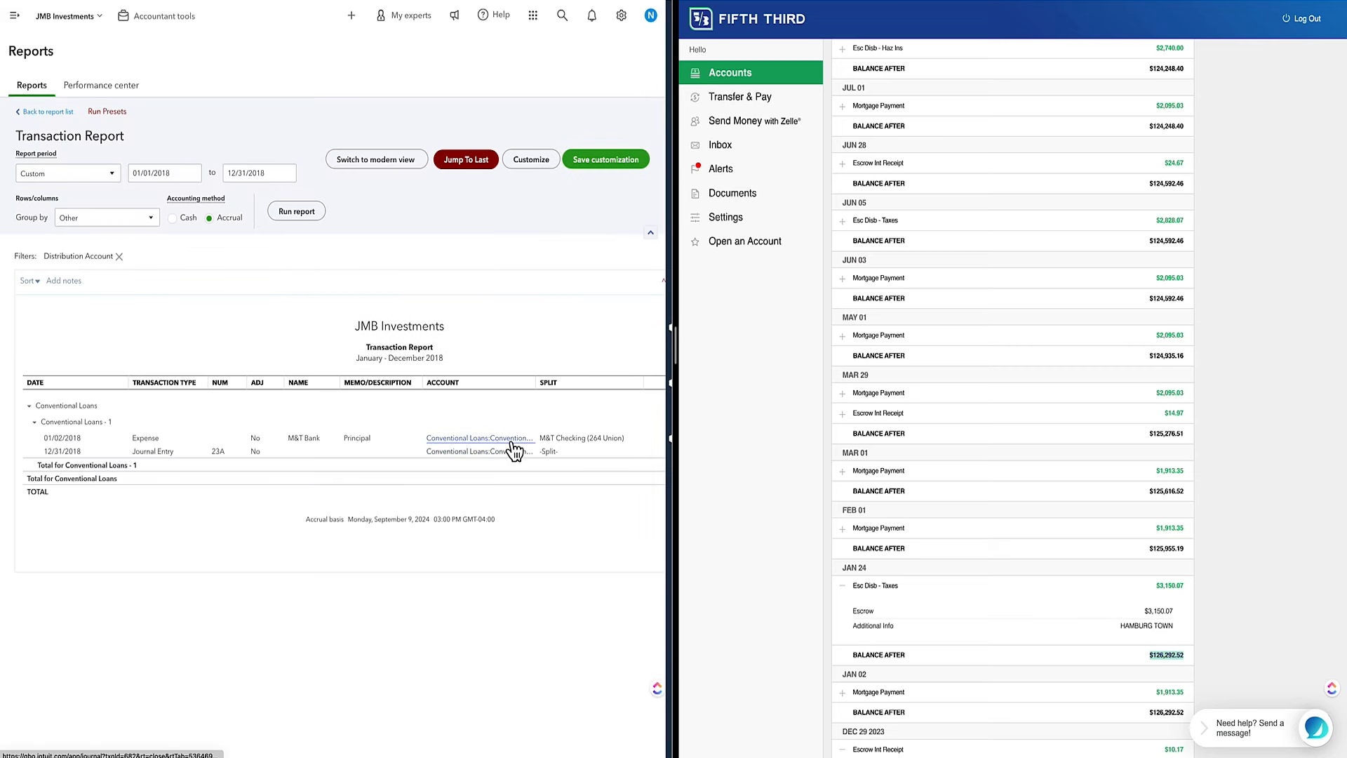
left_click(511, 451)
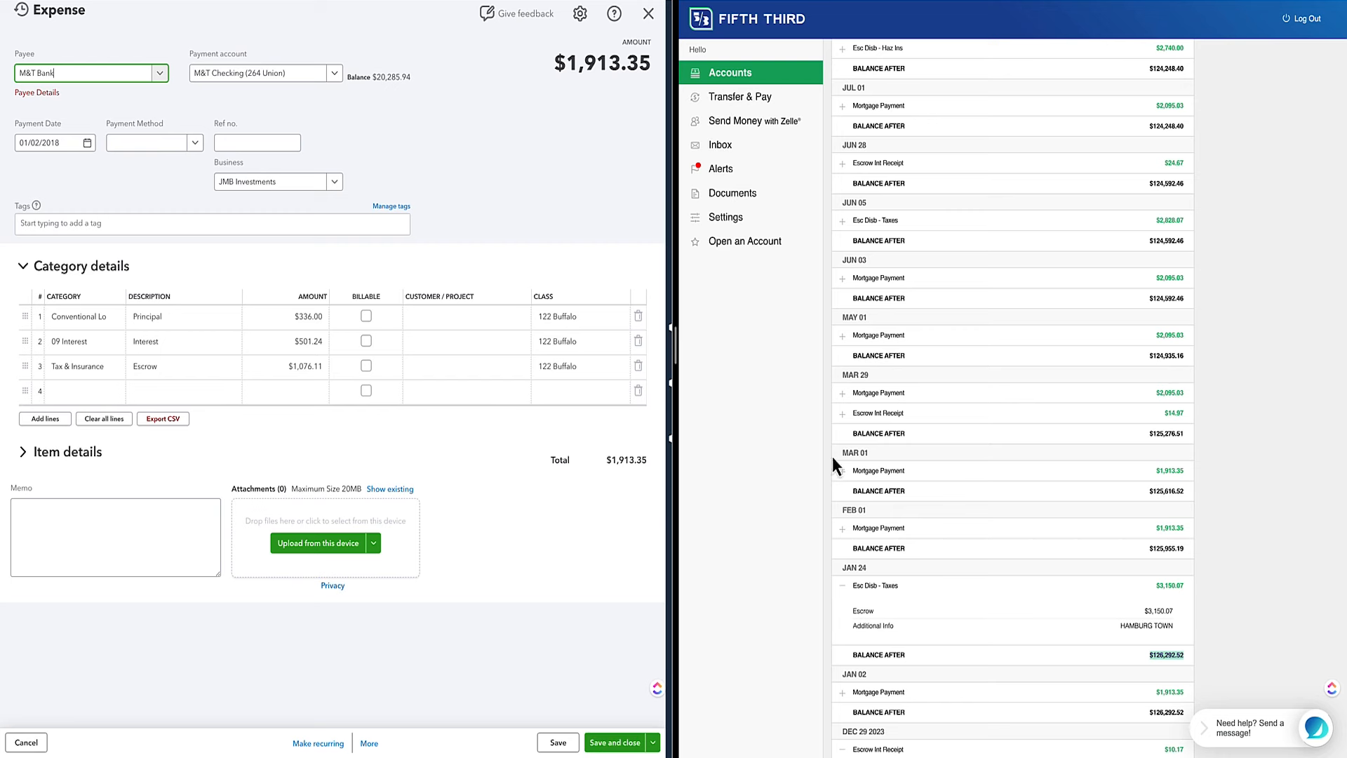
left_click(369, 743)
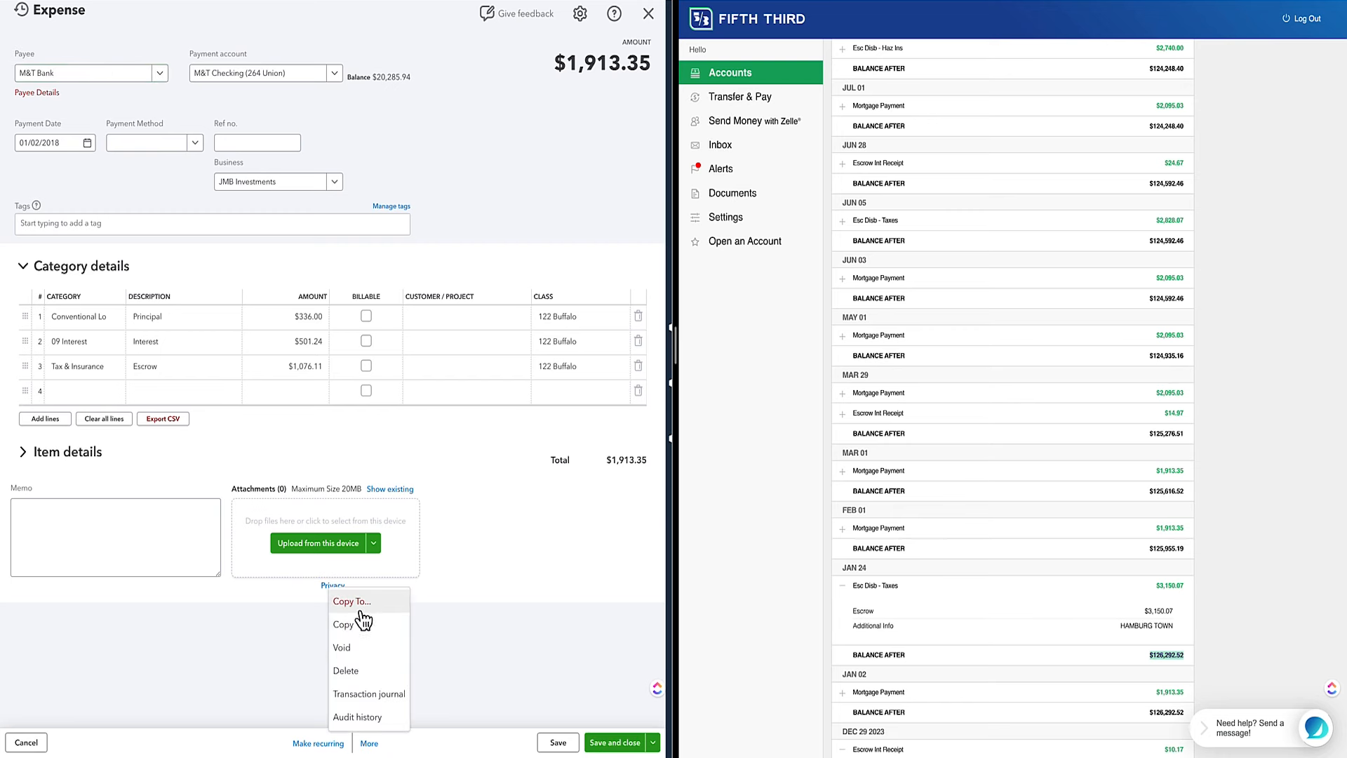
left_click(344, 625)
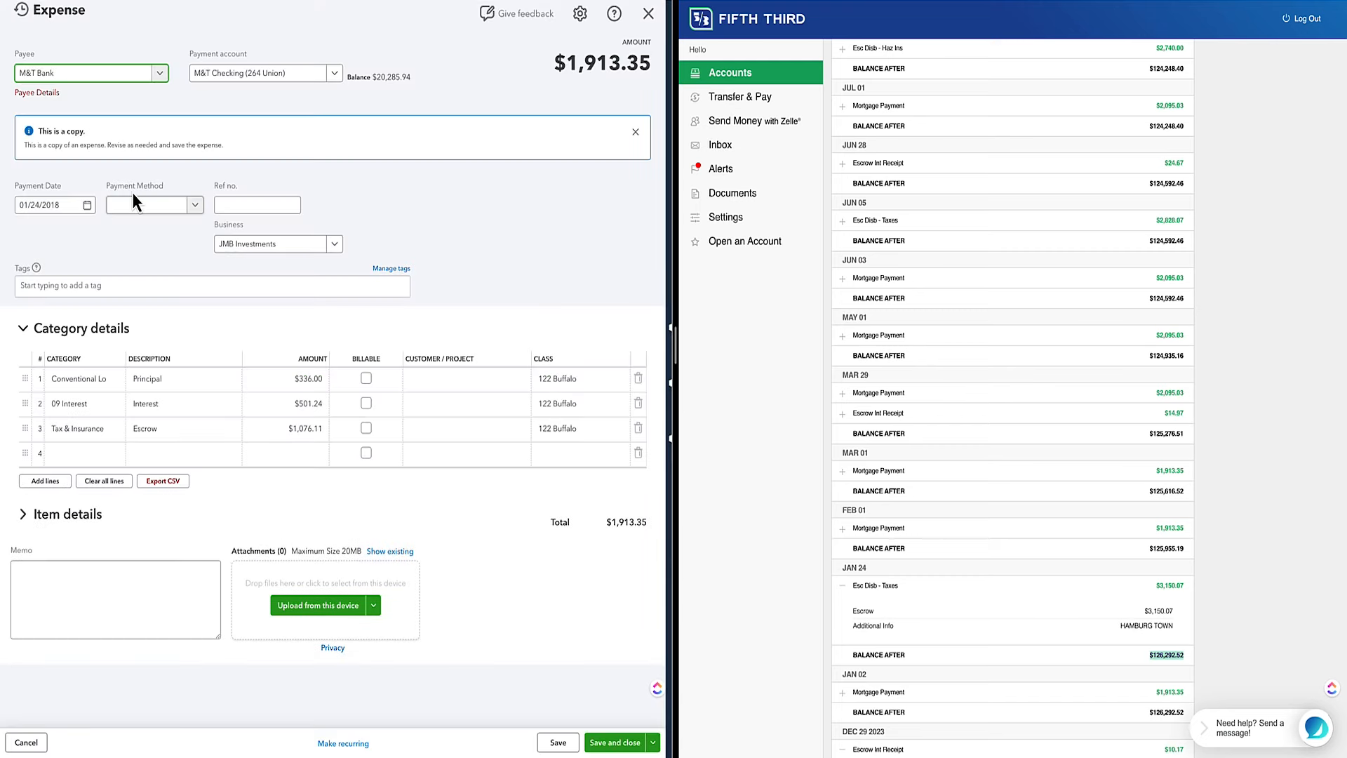
Set the copied expense's payment date to 02/01/2018
left_click(59, 205)
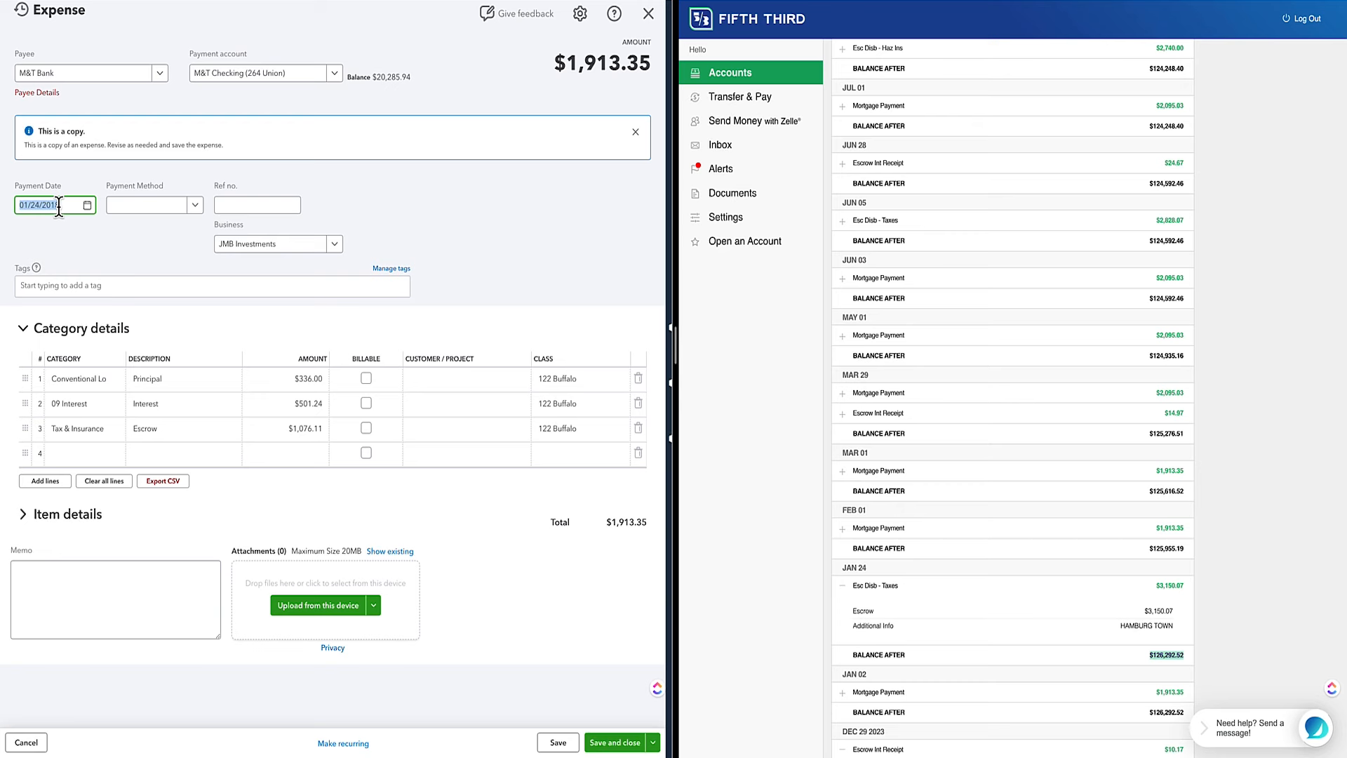
type("02/01/2024")
key("Tab")
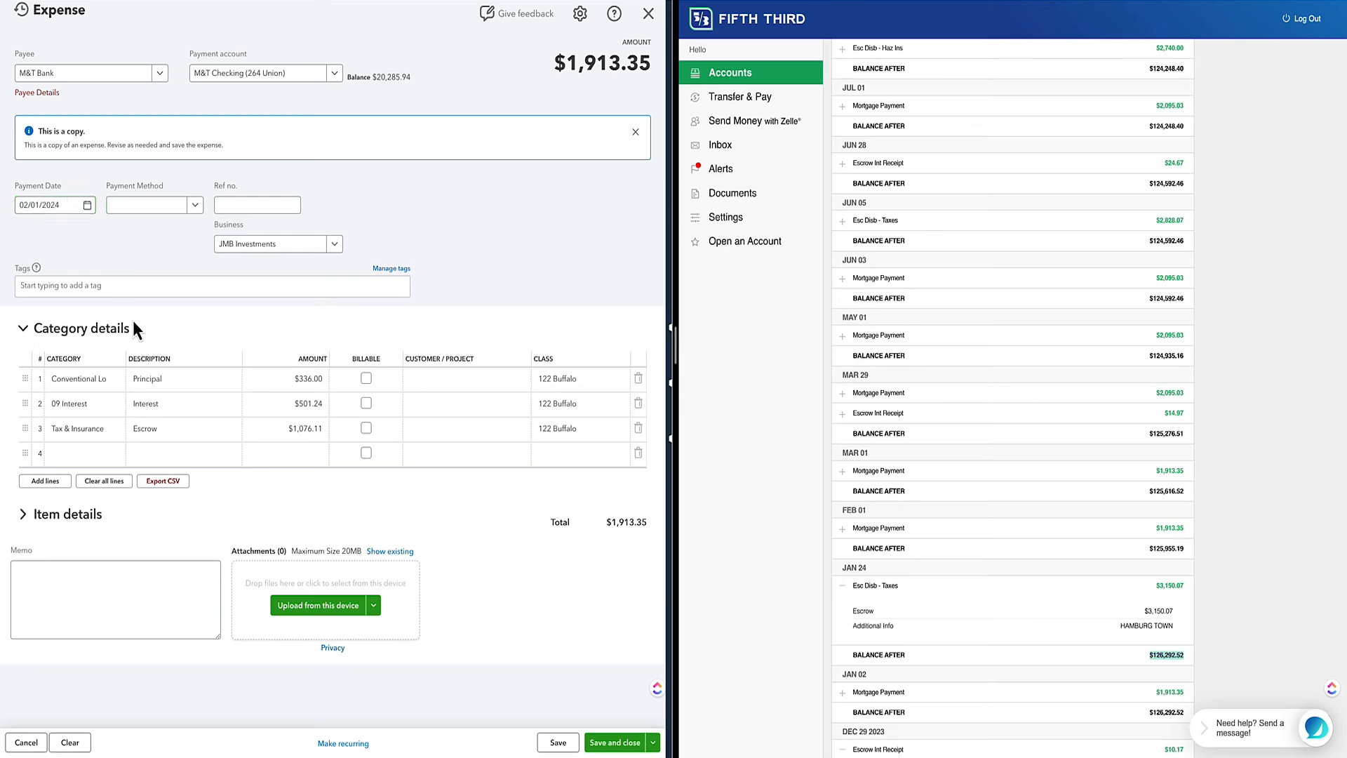
left_click(74, 205)
left_click(75, 205)
key("BackSpace")
type("8")
key("Tab")
Expand the Feb 01 mortgage payment in the Fifth Third history to read its principal, interest and escrow split
left_click(950, 477)
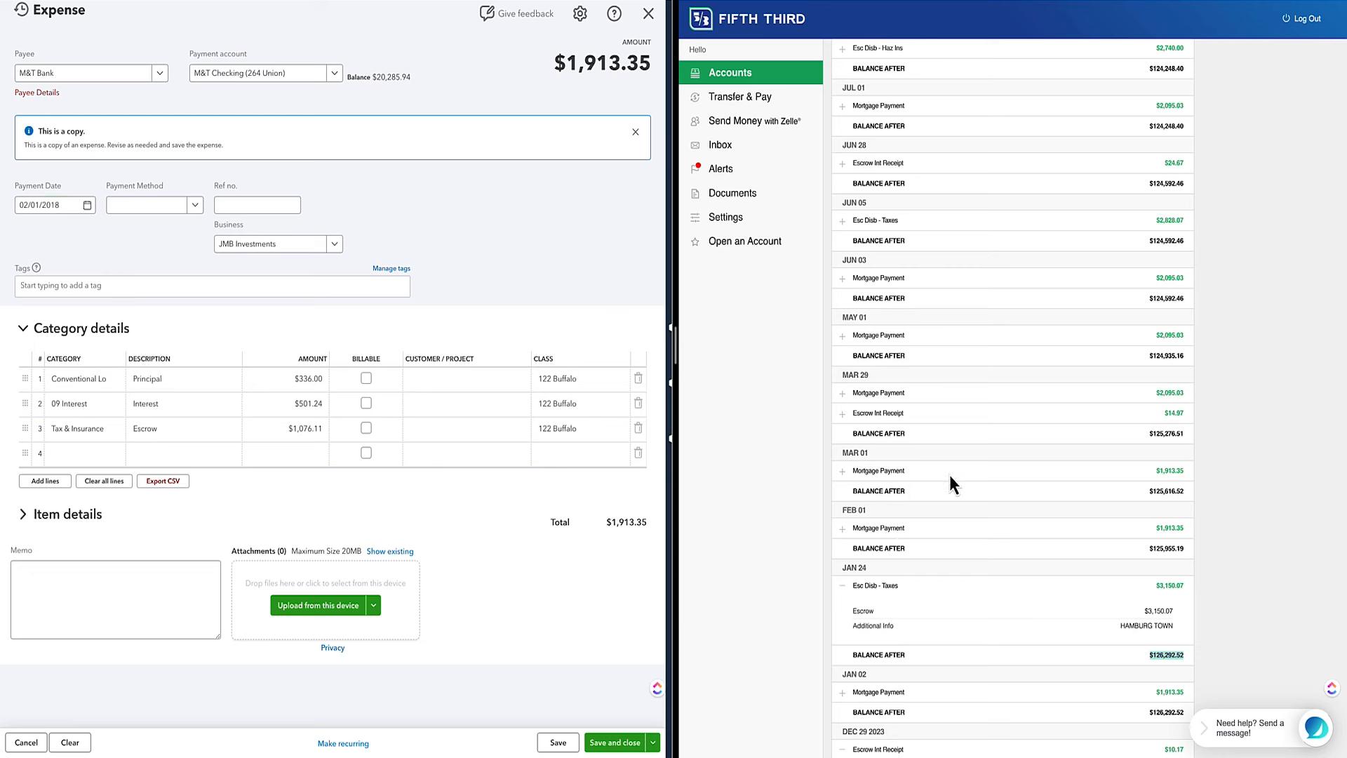
left_click(843, 529)
scroll(887, 494, "down", 1)
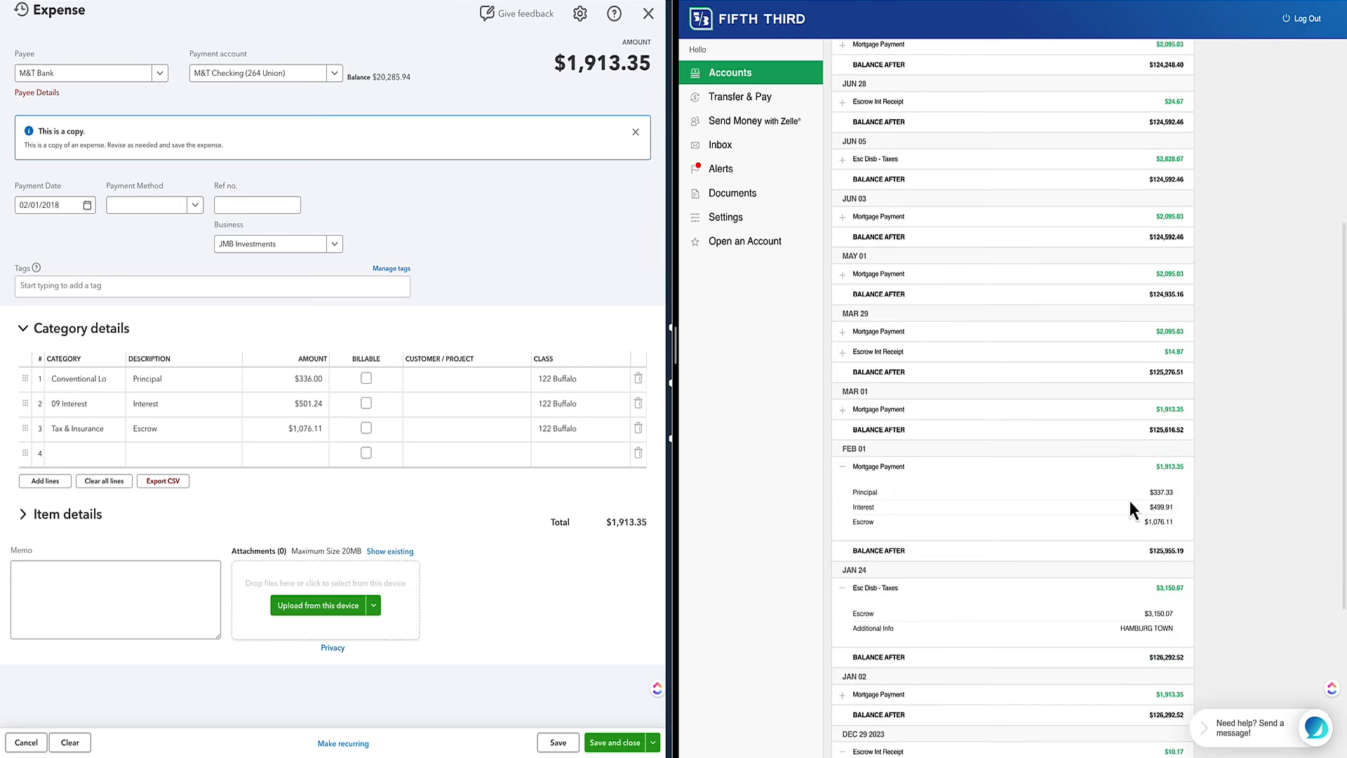
Set the copied February expense's Principal amount to 337.33 and Interest to 499.91, and save it
left_click(302, 378)
type("337.33")
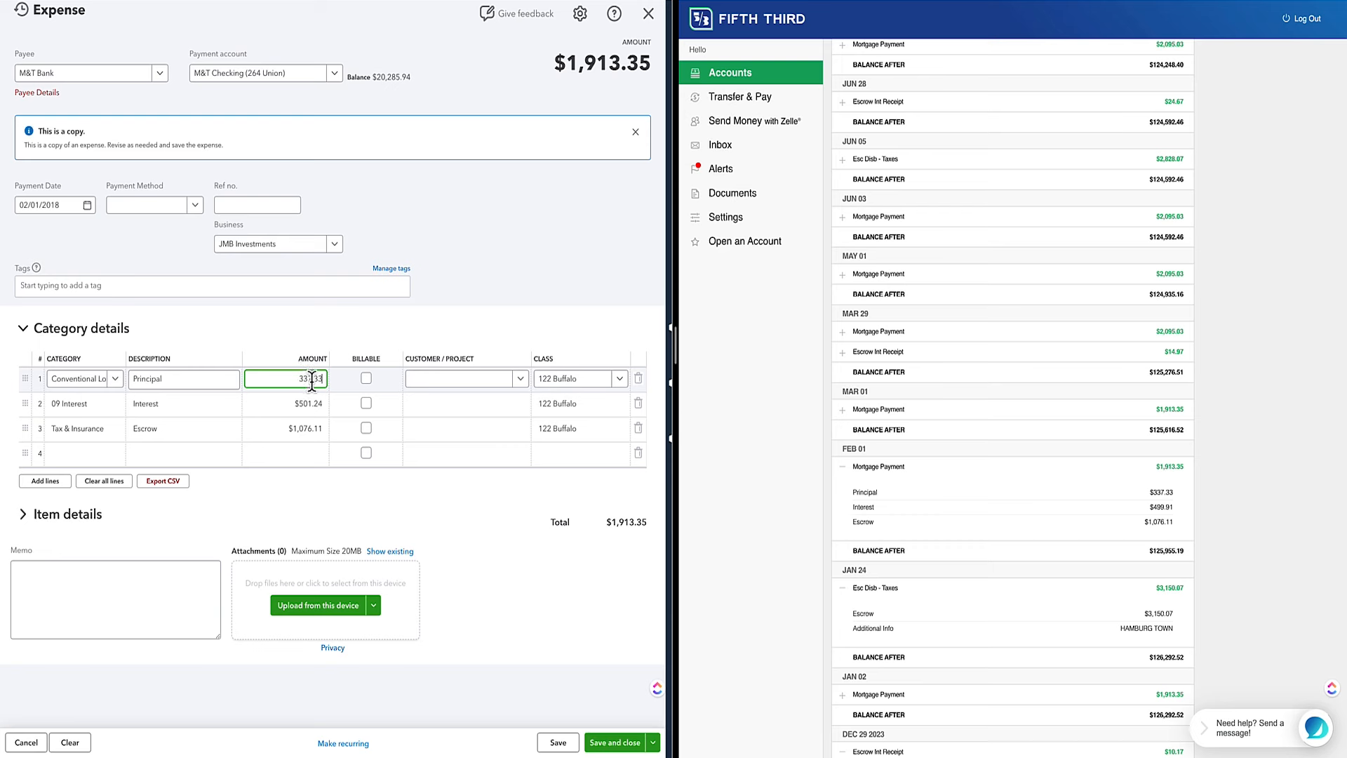
left_click(309, 403)
type("49")
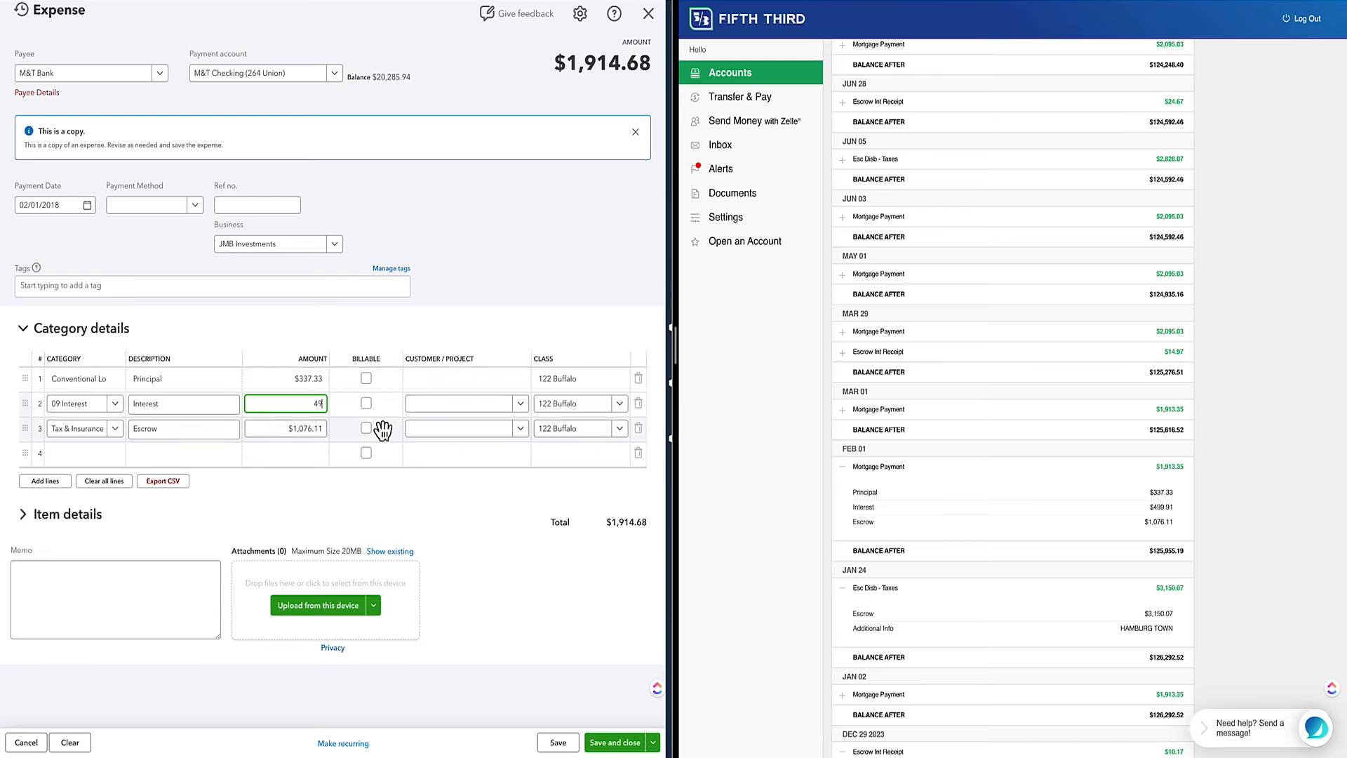
type("9.91")
left_click(521, 301)
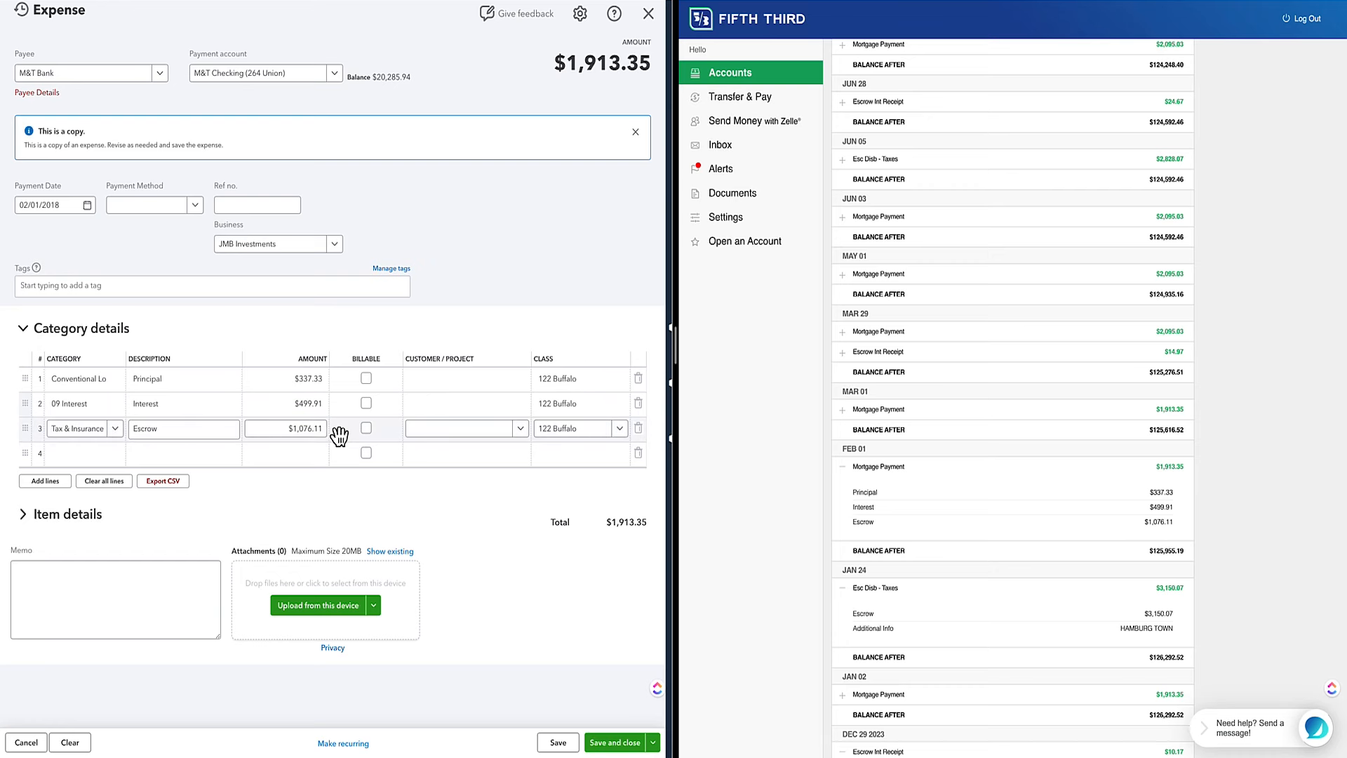
left_click(559, 746)
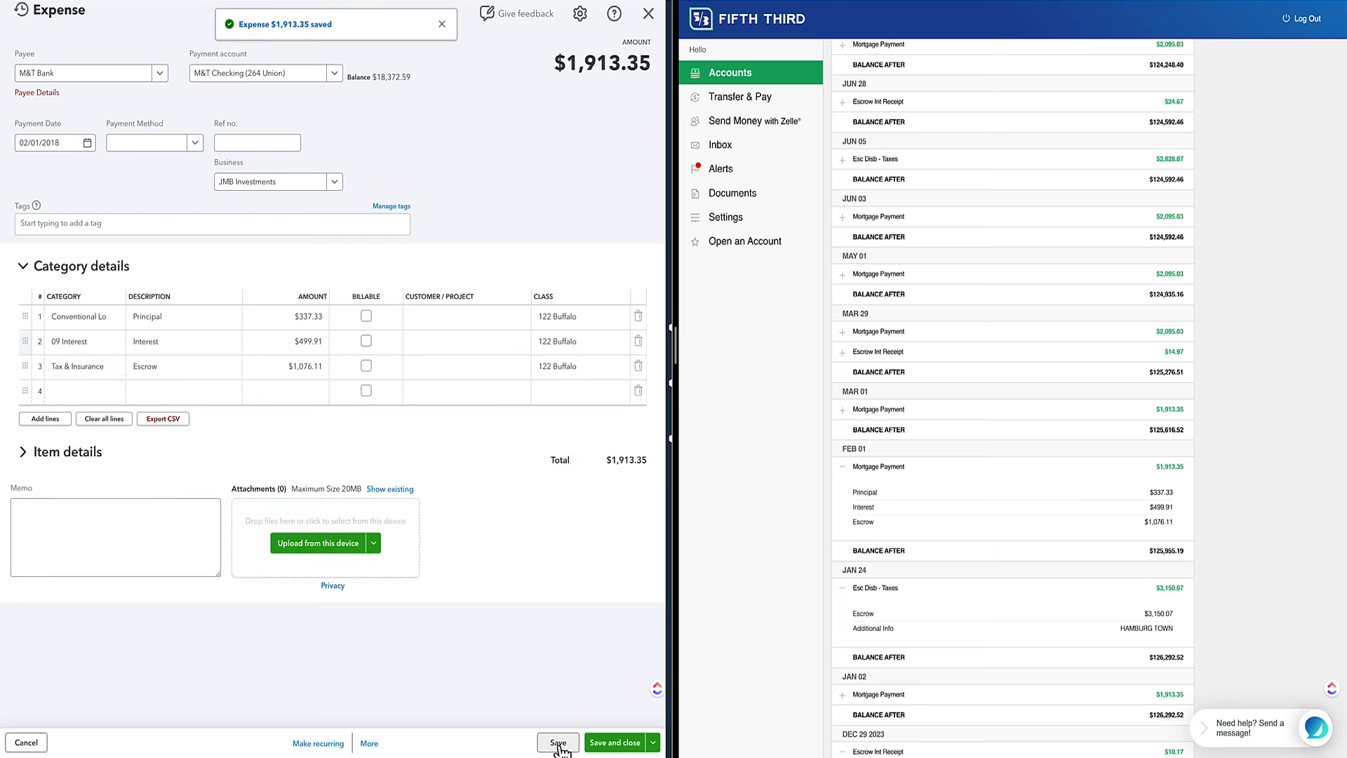
Copy the saved February mortgage expense and set the copy's payment date to 03/01/2018
left_click(368, 744)
left_click(366, 626)
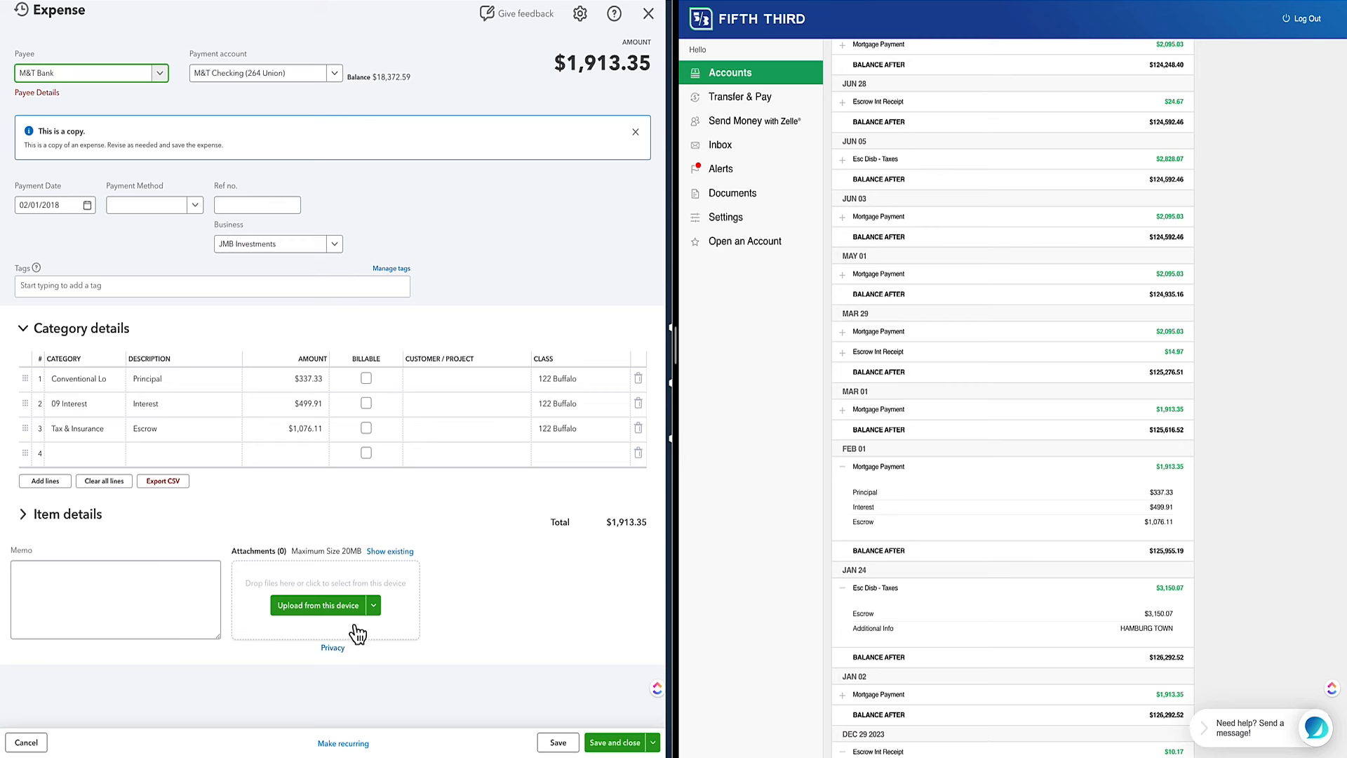
key("Tab")
key("Tab")
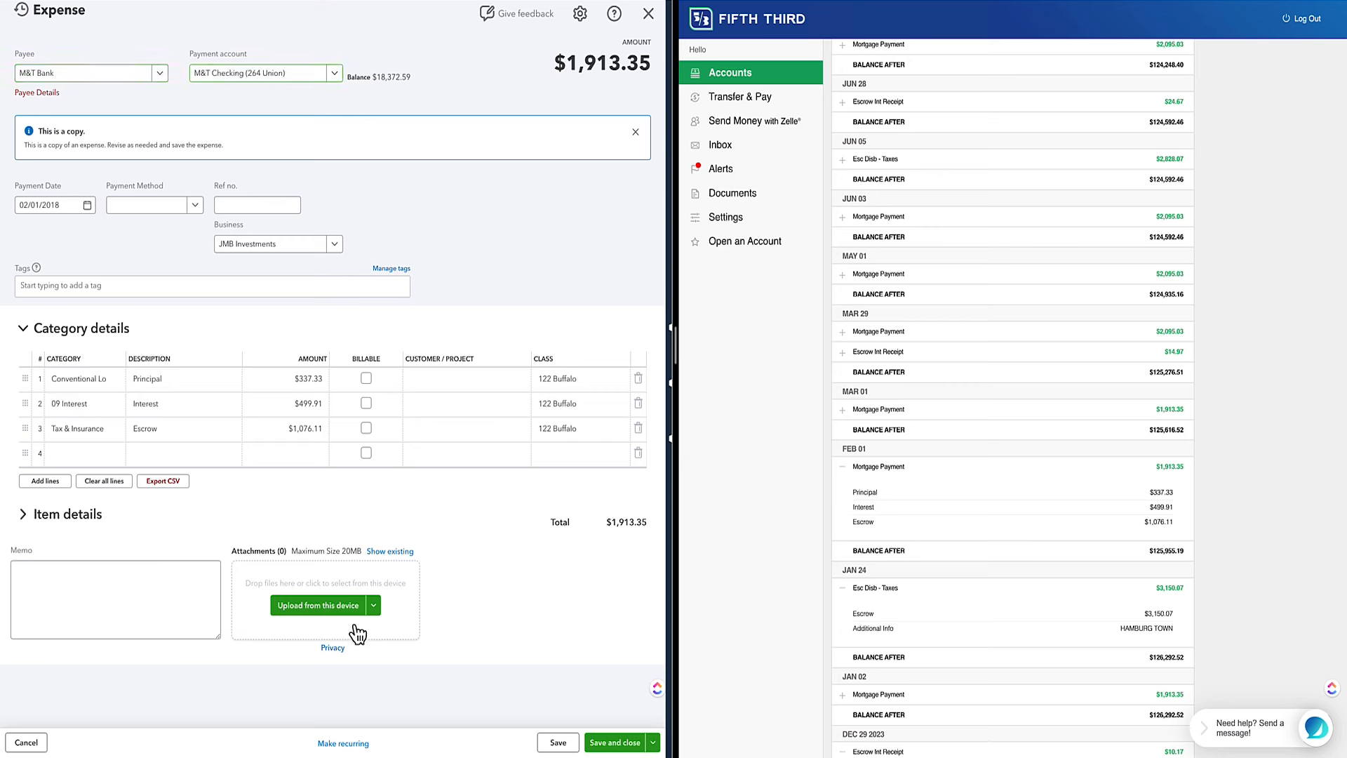
type("3/1/2018")
key("Tab")
Expand the Mar 01 mortgage payment in the Fifth Third history, set Principal to 338.67 and Interest to 498.57, and save the expense
left_click(867, 477)
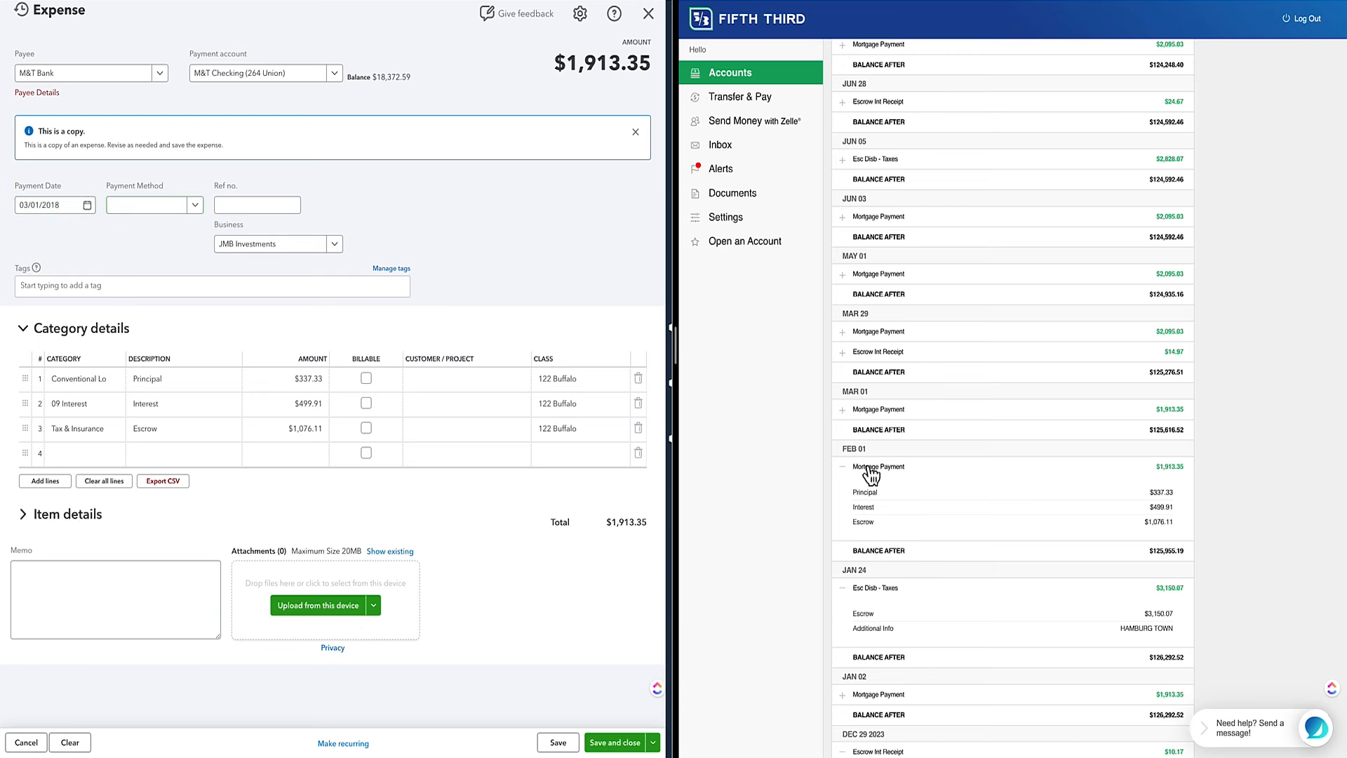
left_click(843, 410)
left_click(298, 379)
type("338.67")
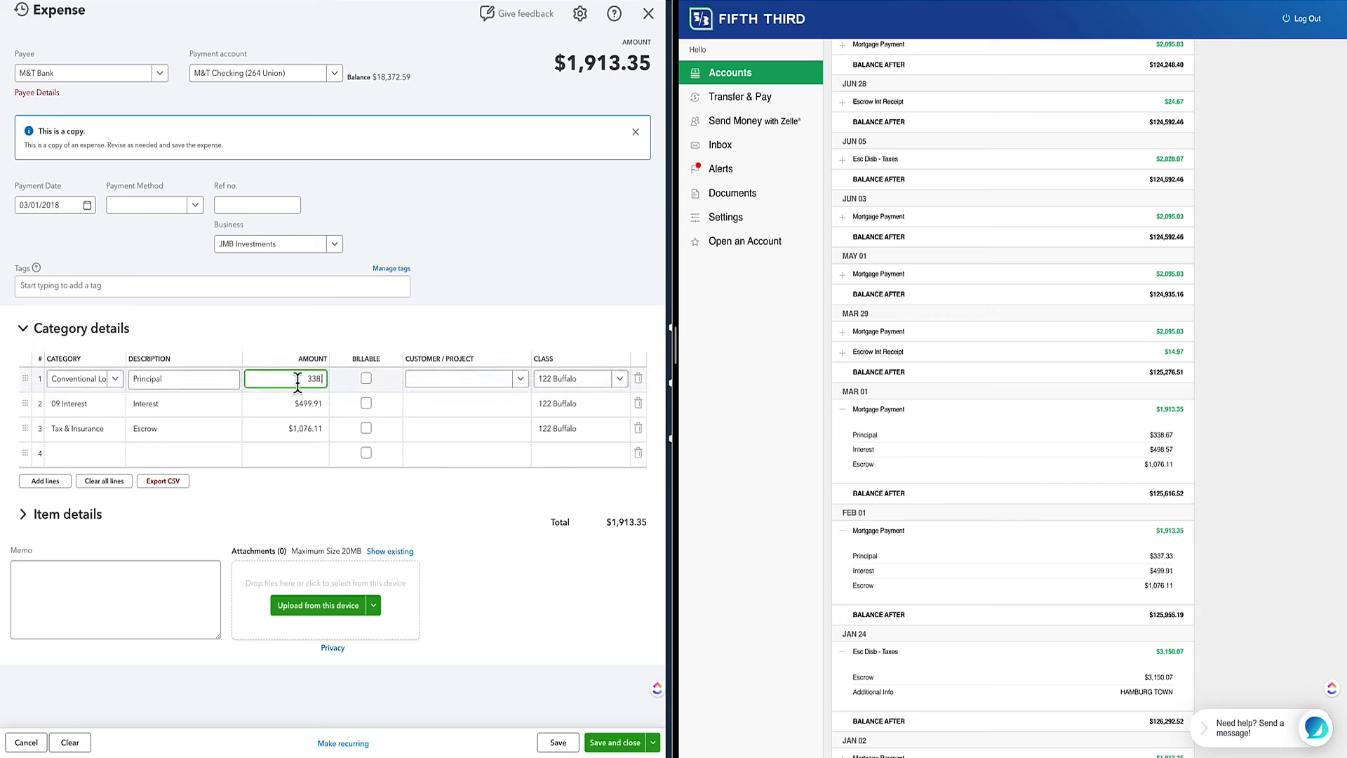
left_click(309, 404)
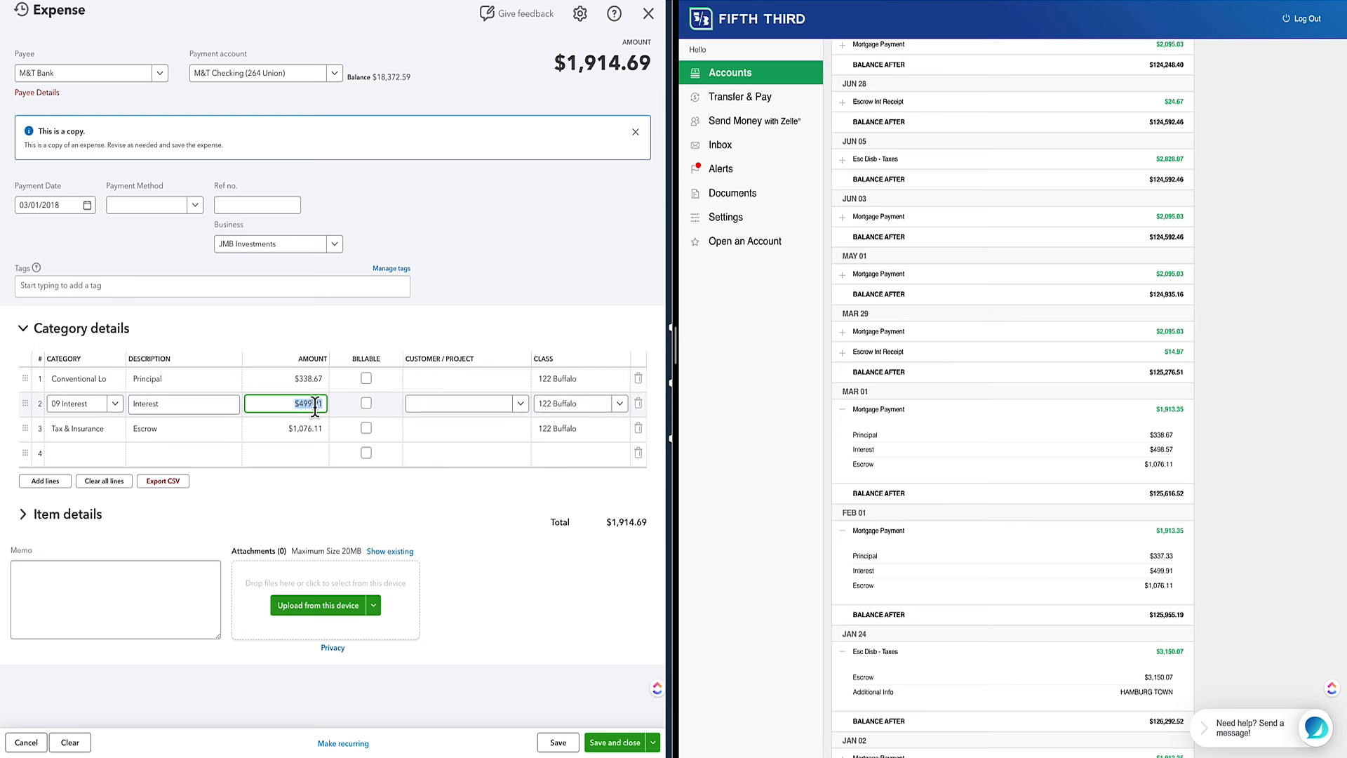
type("498.57")
left_click(545, 612)
left_click(559, 744)
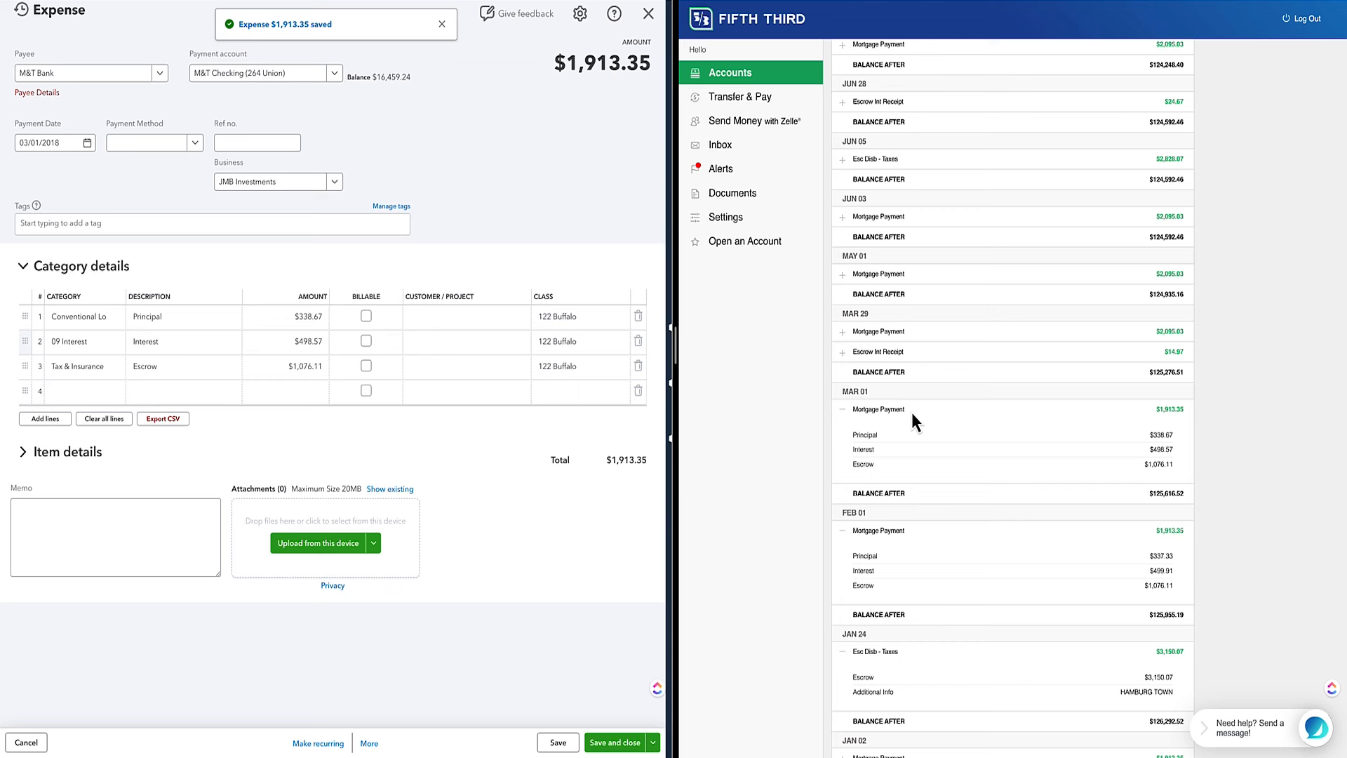
Collapse the Mar 01 bank entry, copy the saved March expense and set the copy's payment date to 03/29/2018
left_click(842, 411)
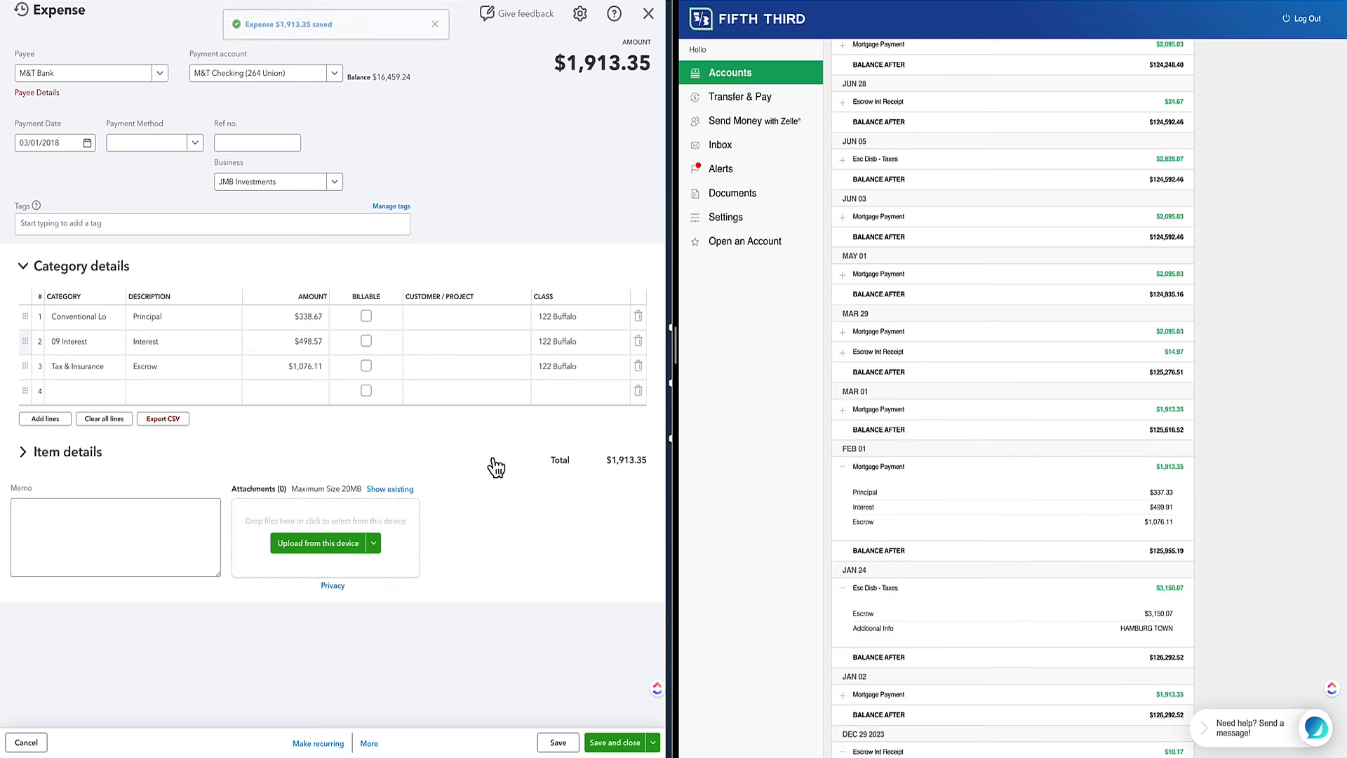
left_click(369, 743)
left_click(370, 628)
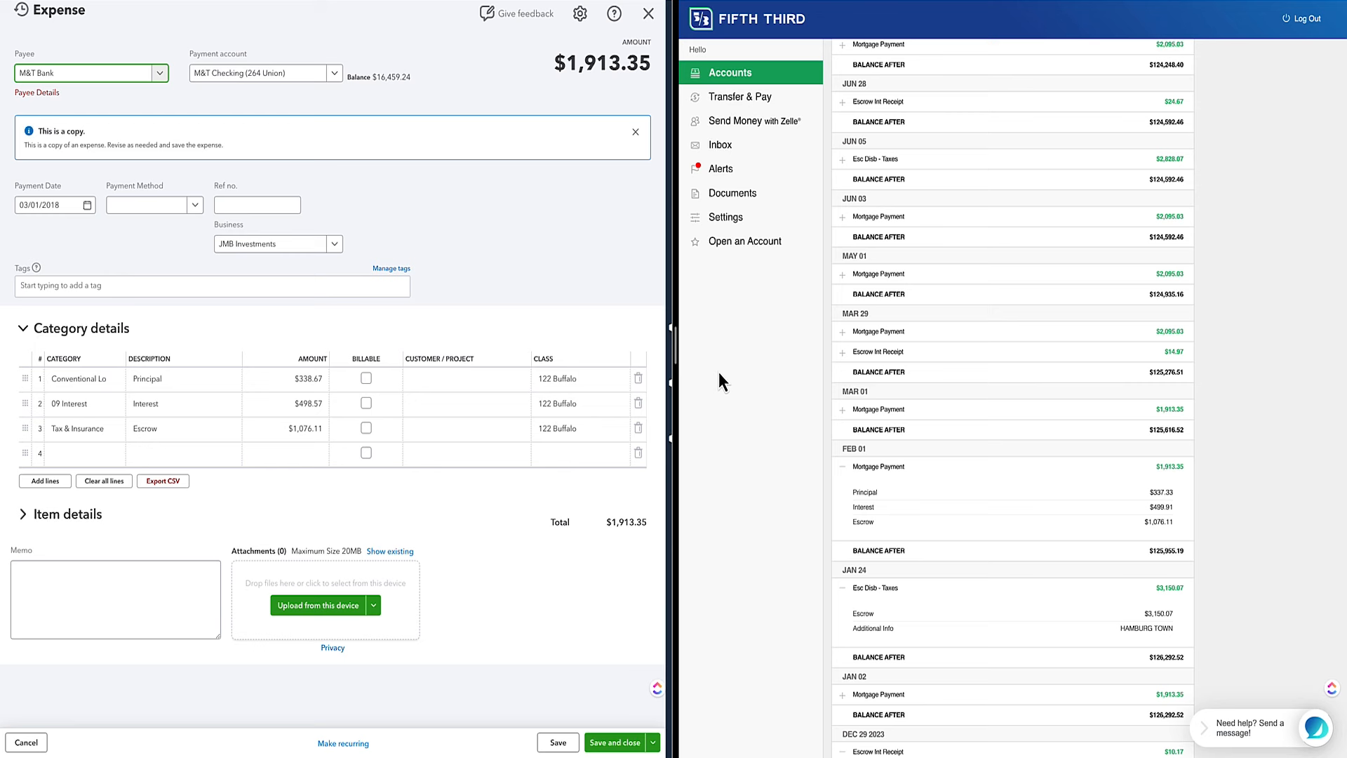
key("Tab")
key("Tab")
type("3/29/2")
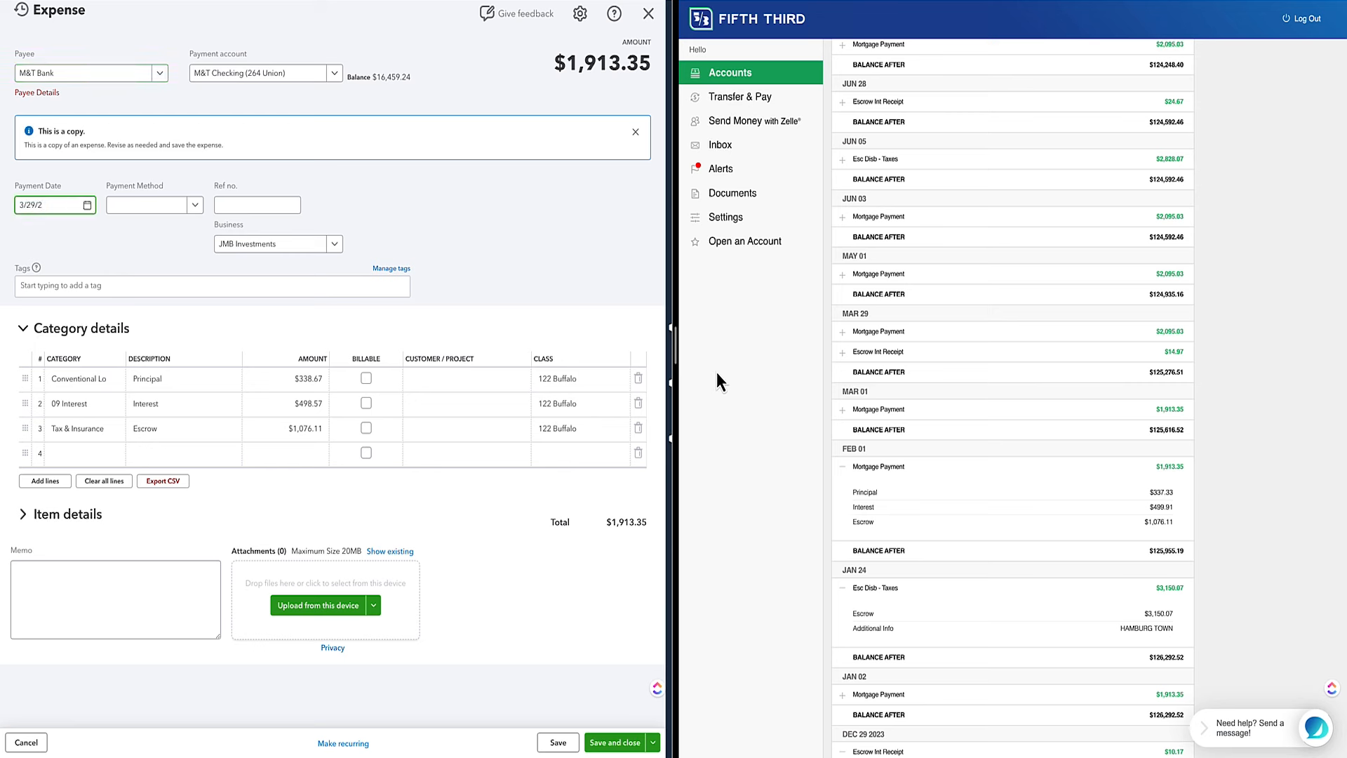
type("018")
key("Tab")
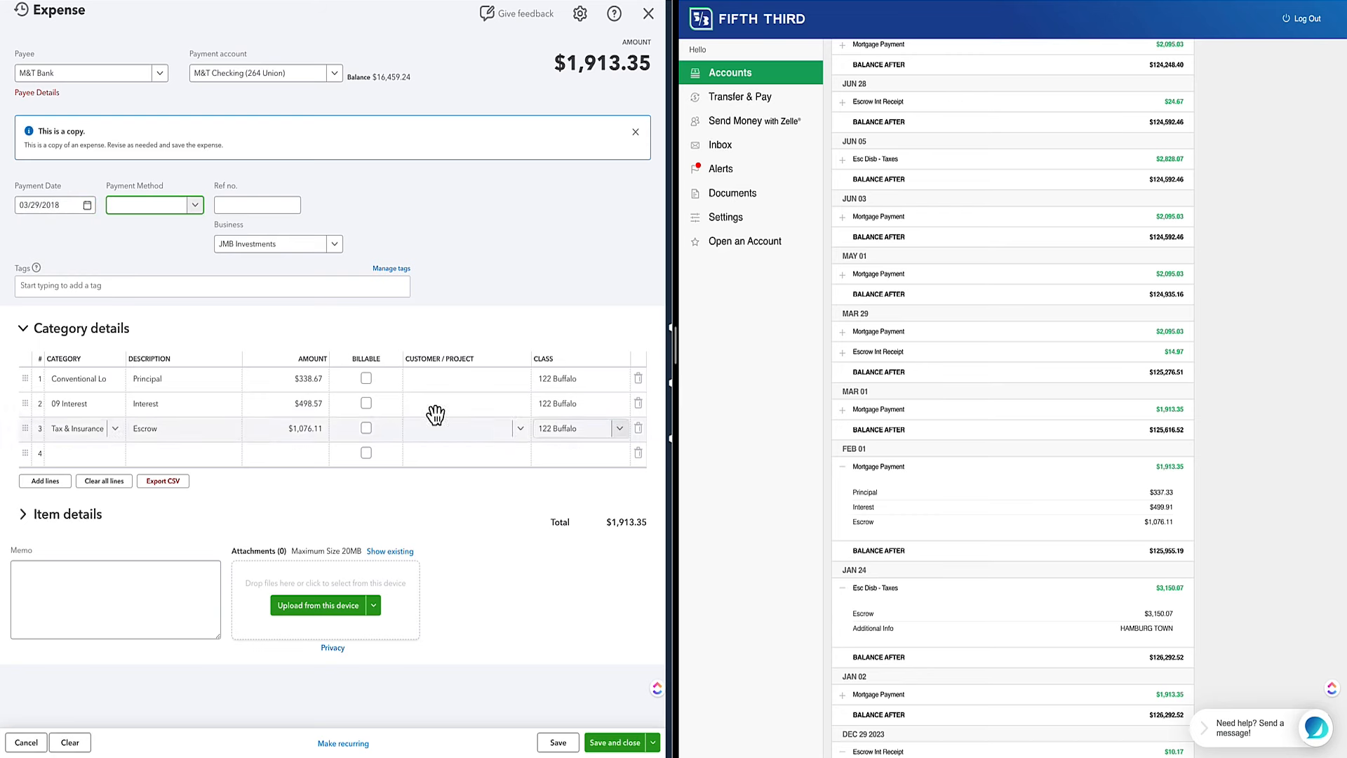
Expand the Mar 29 mortgage payment in the Fifth Third history and set the expense's Principal to 340.01 and Interest to 497.23
left_click(843, 410)
left_click(843, 409)
left_click(843, 409)
left_click(843, 332)
left_click(309, 378)
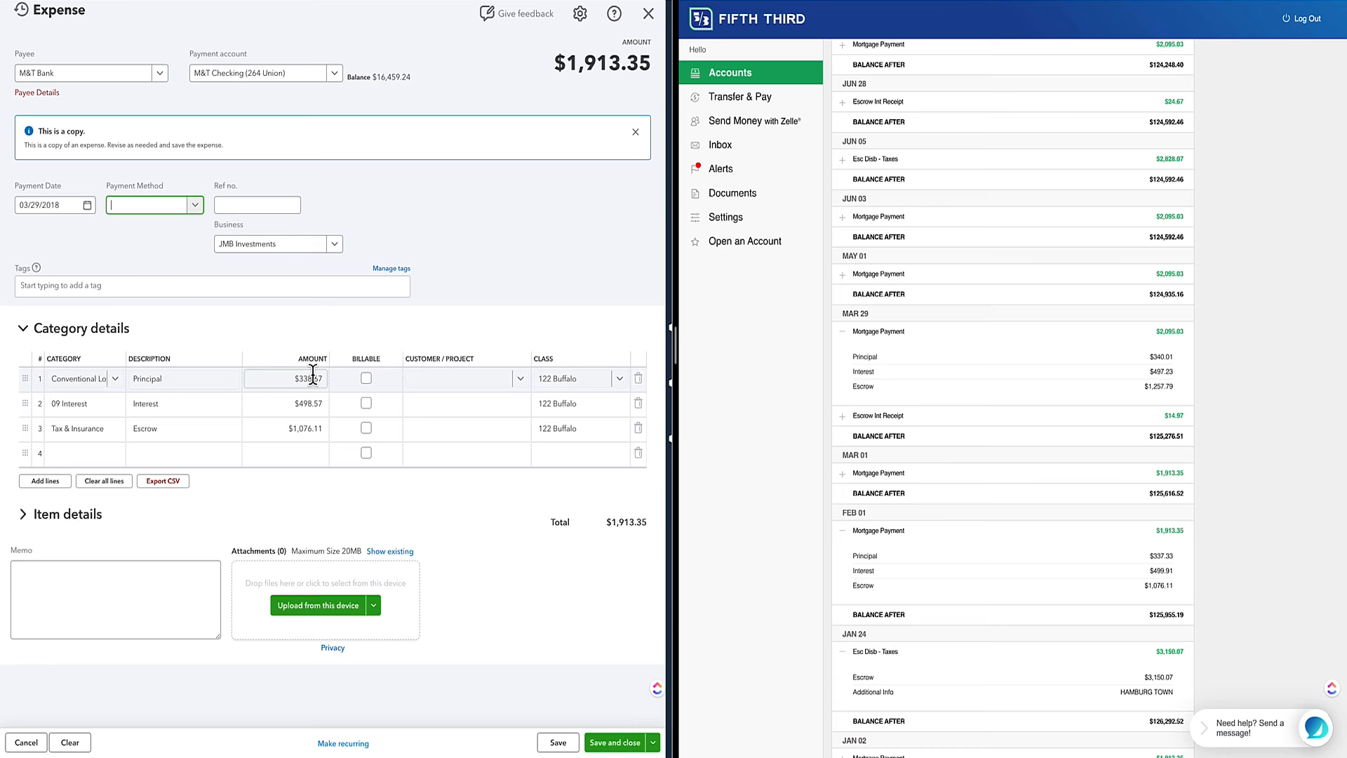
type("340.01")
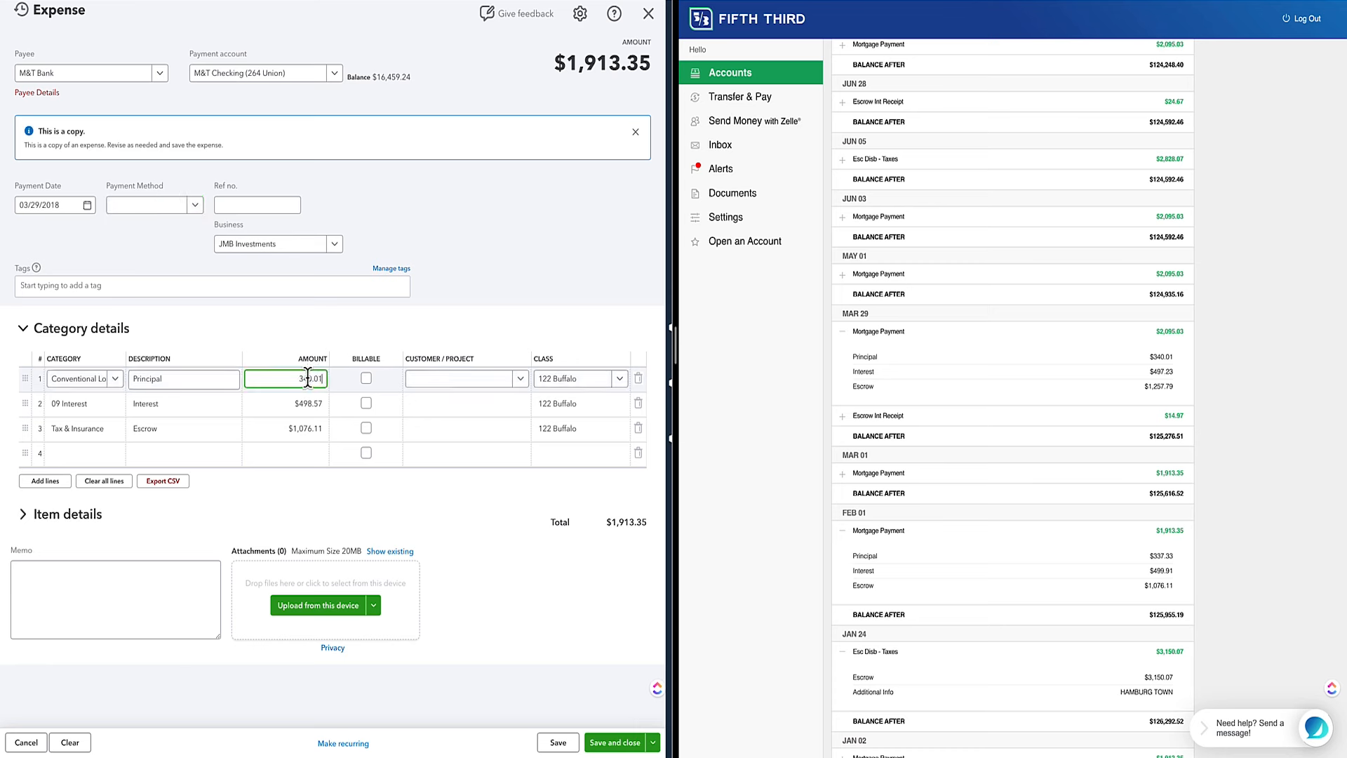
left_click(297, 404)
type("497.23")
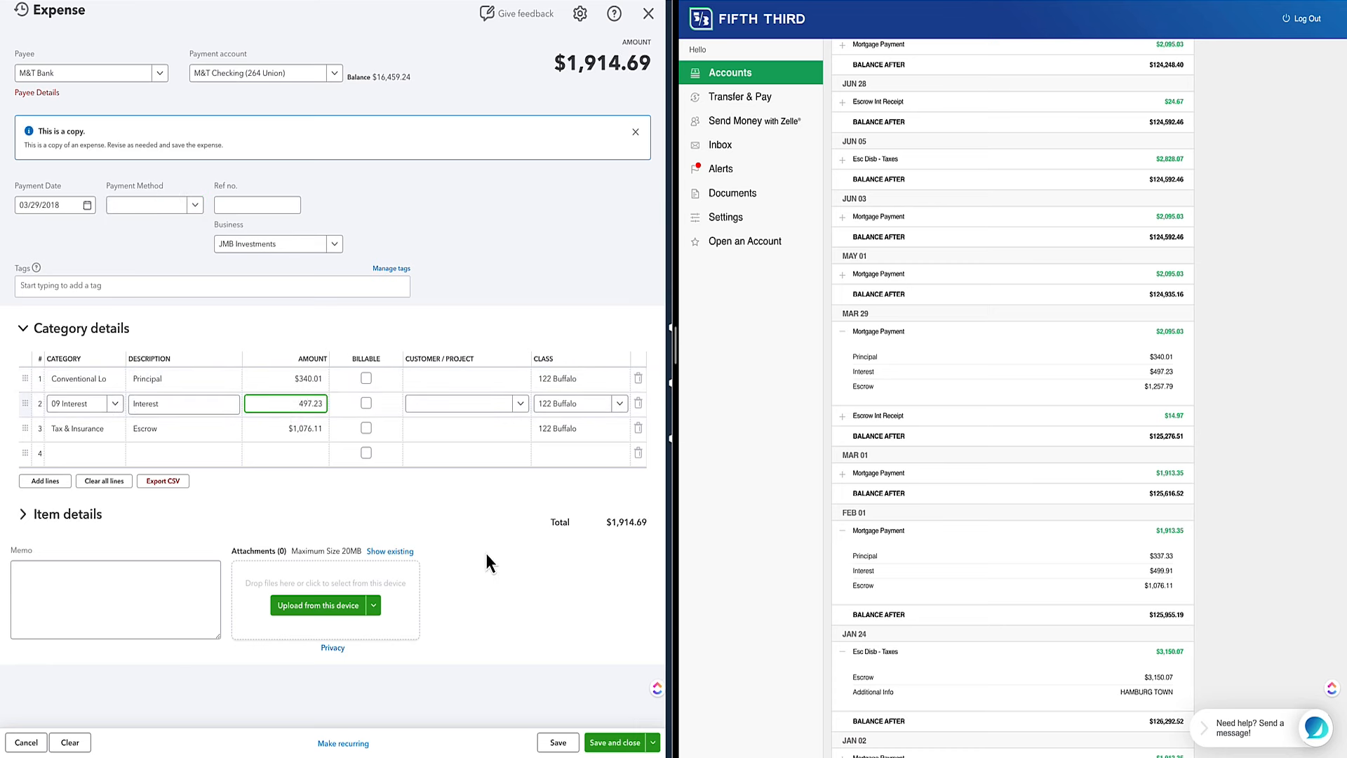
Set the Escrow amount of the 03/29/2018 expense to 1,257.79, and save and close the expense
left_click(298, 428)
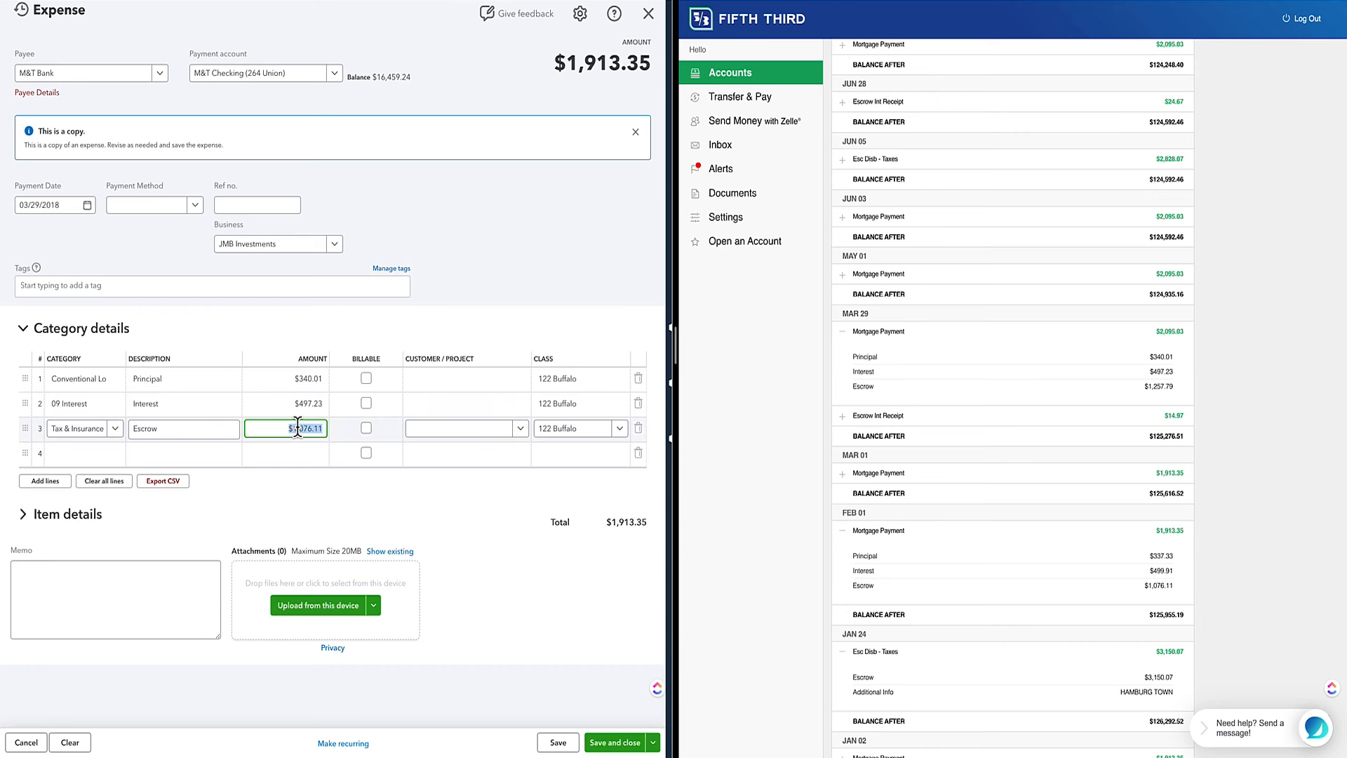
type("1,257.79")
left_click(355, 426)
left_click(461, 562)
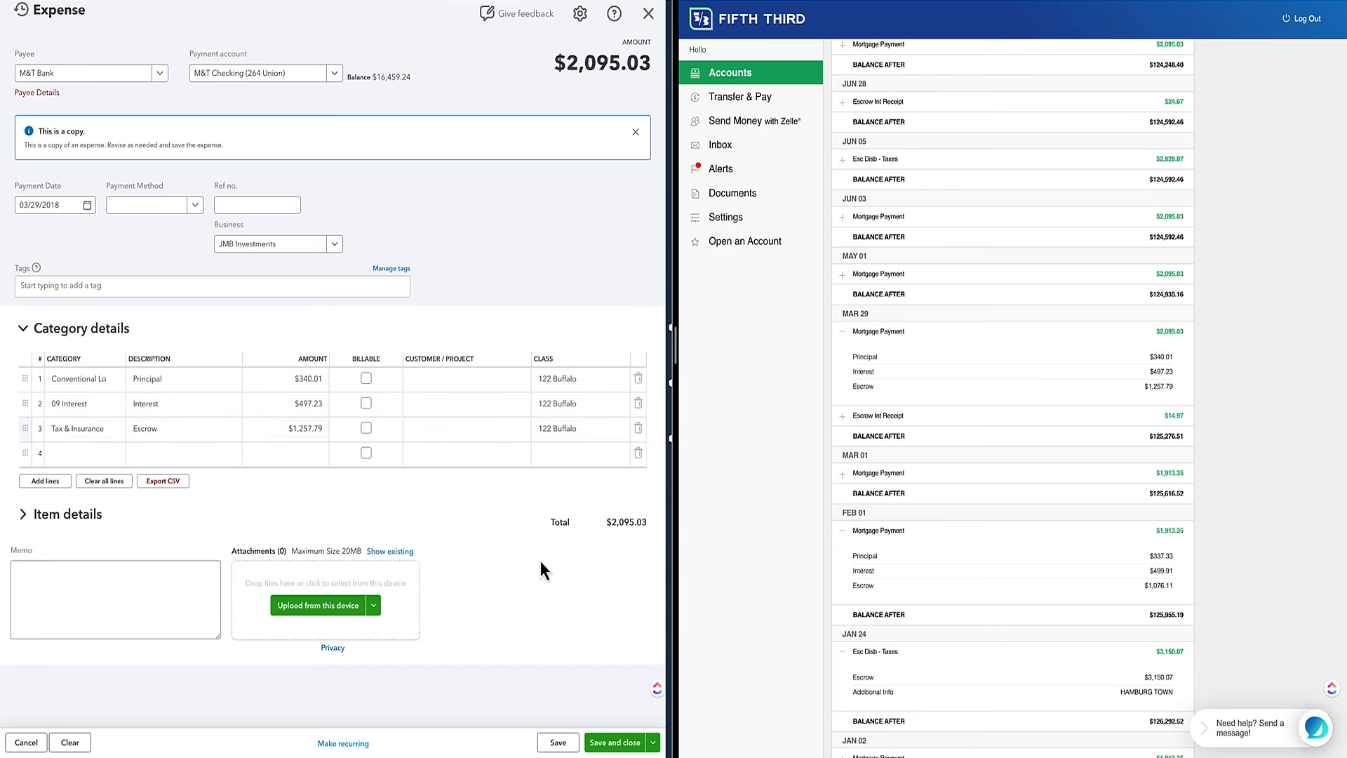
left_click(614, 531)
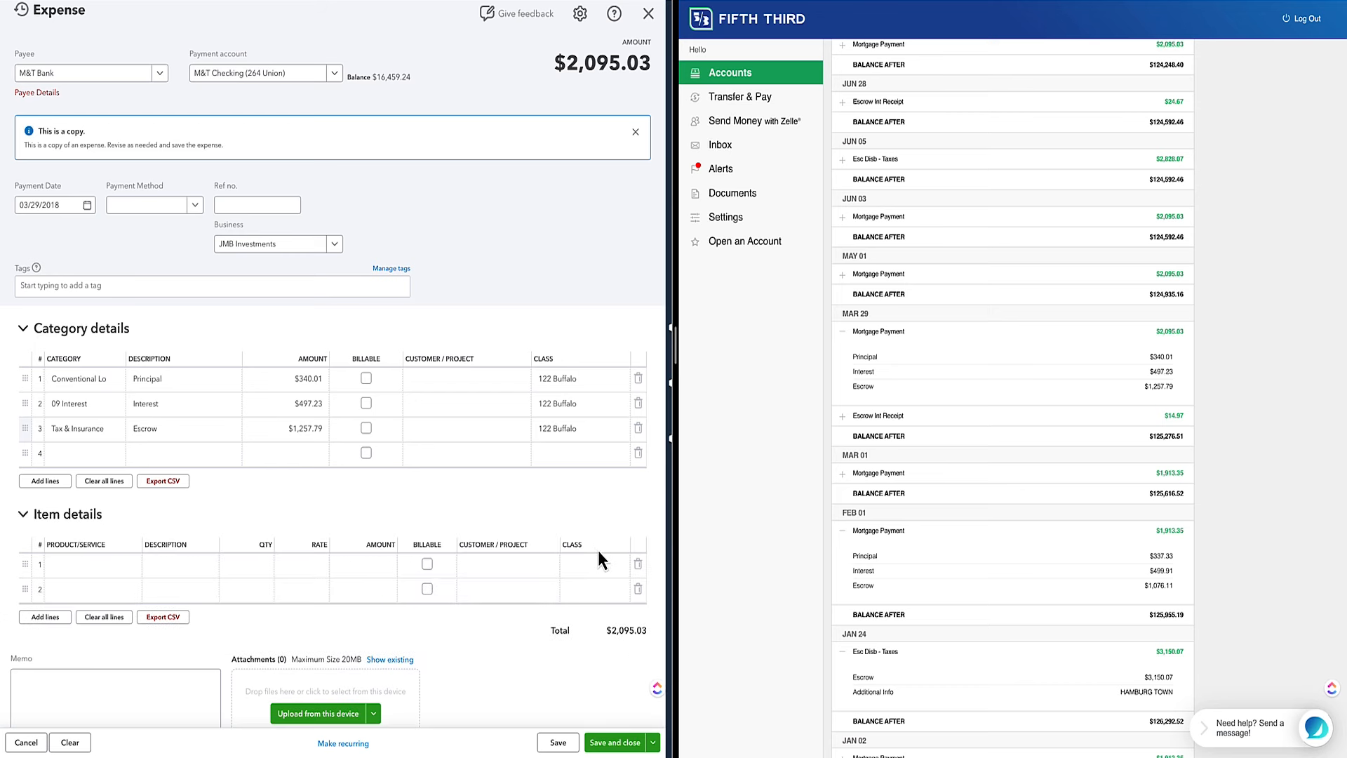
left_click(616, 742)
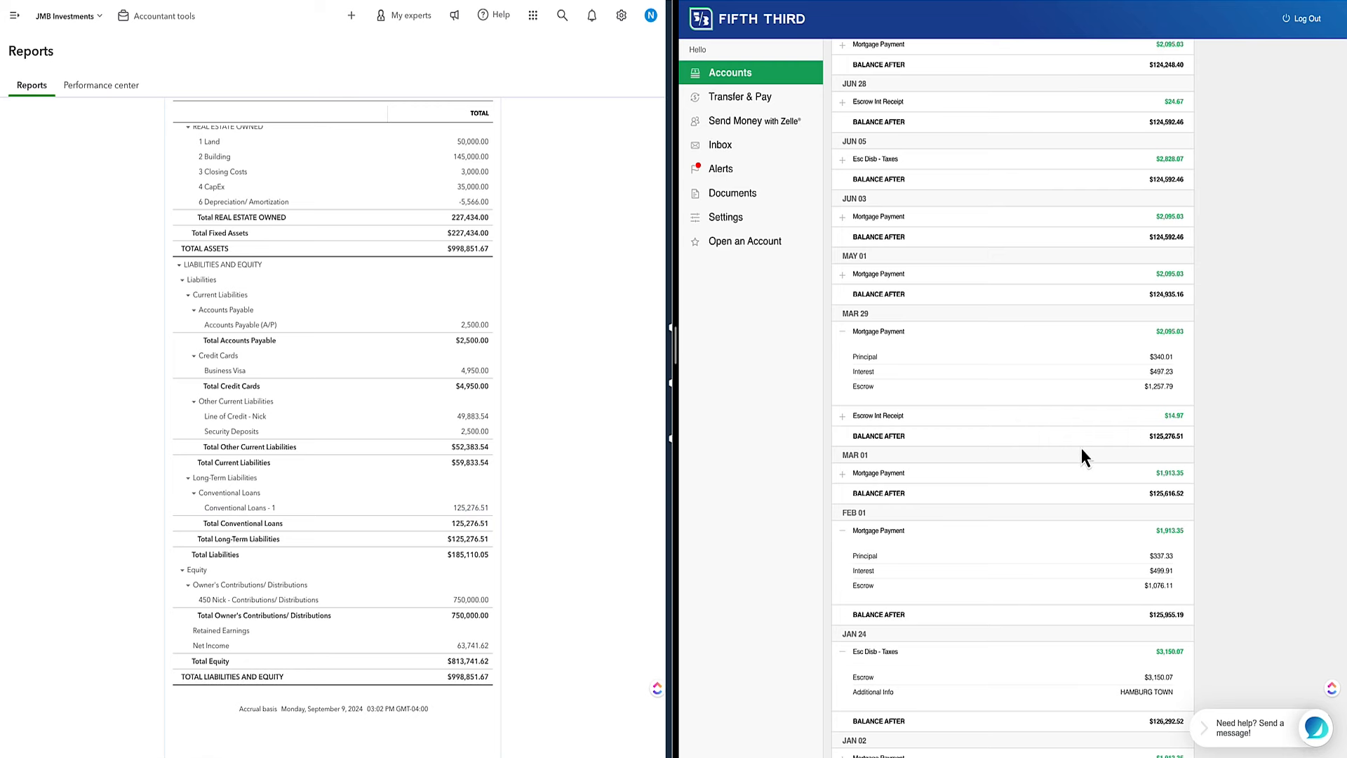
Compare the Fifth Third balance after the Mar 29 payment with Conventional Loans - 1 on the balance sheet, and collapse that payment
scroll(1079, 445, "up", 2)
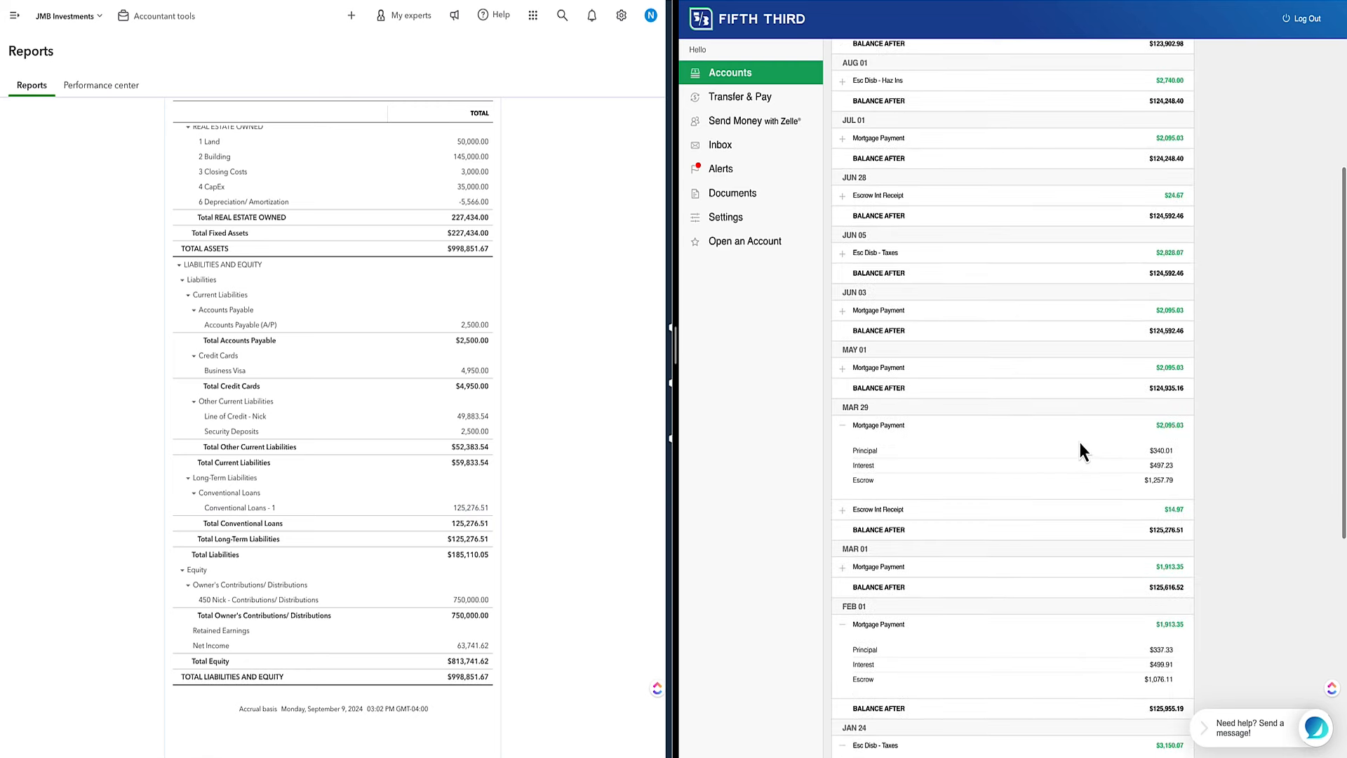
scroll(1080, 443, "up", 1)
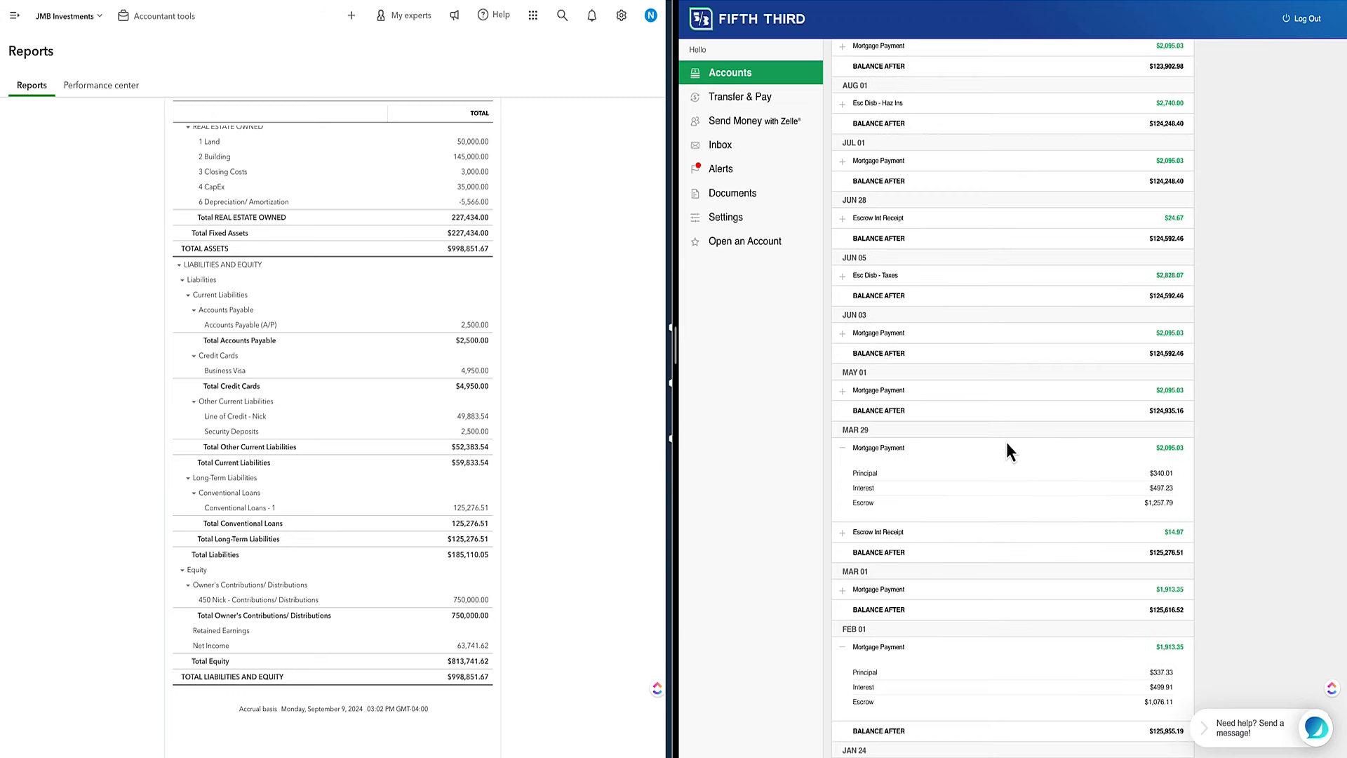
left_click(843, 449)
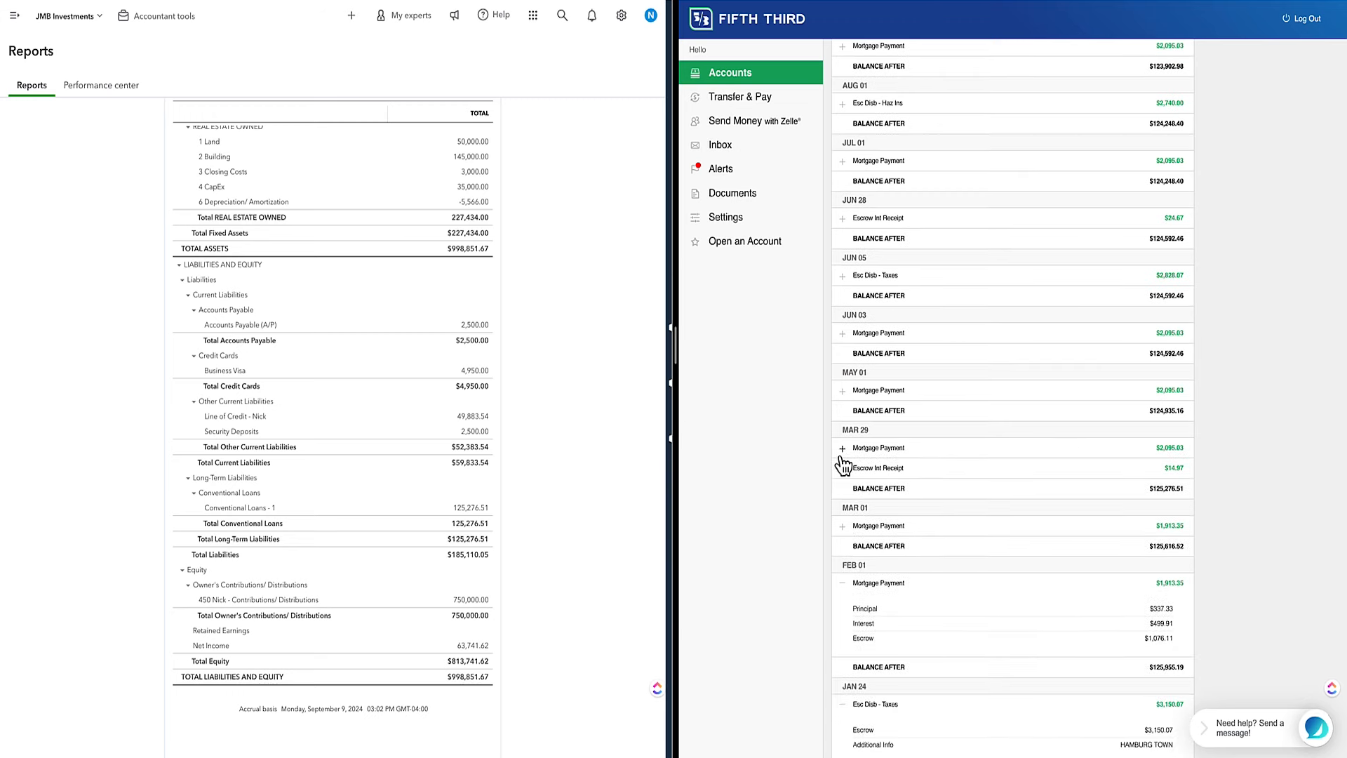
Open the 03/29/2018 mortgage expense through Conventional Loans - 1 and try making it a recurring template created 5 days in advance
left_click(466, 508)
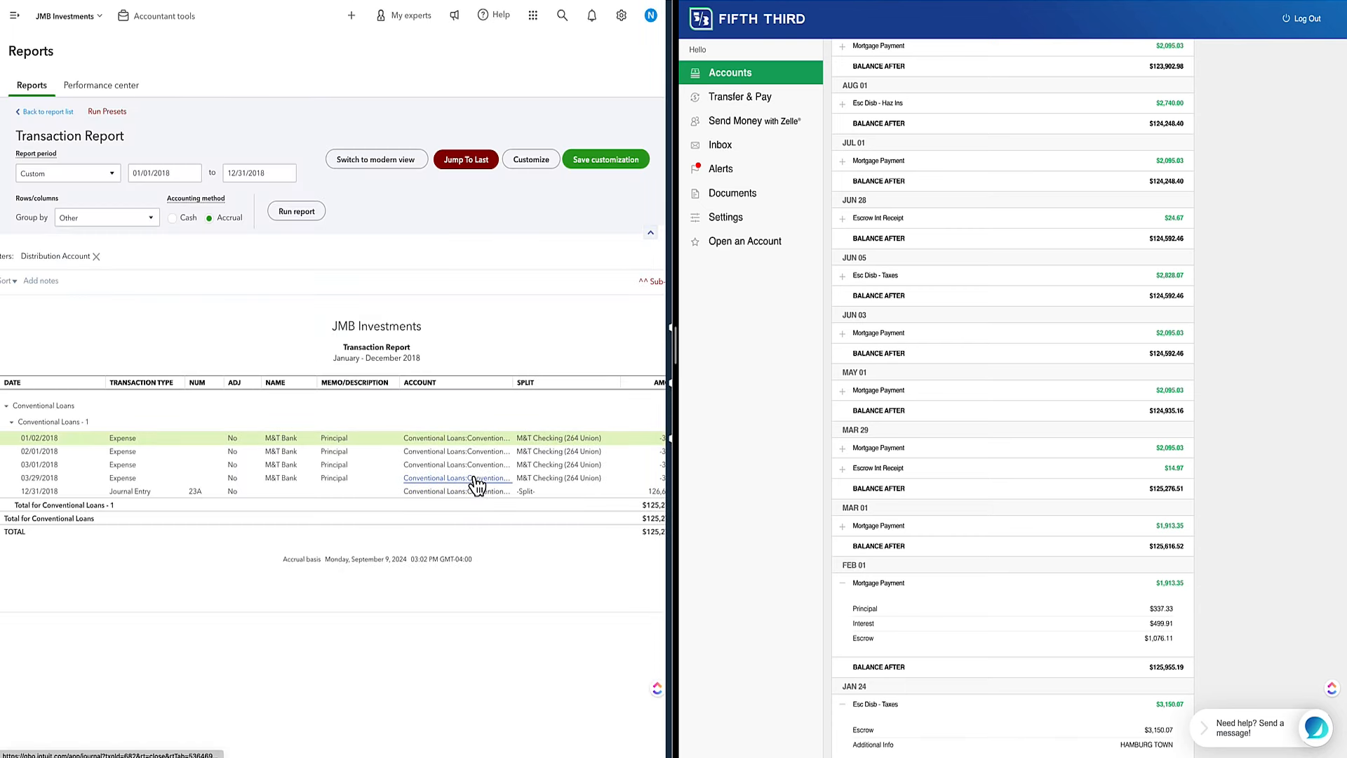
left_click(474, 491)
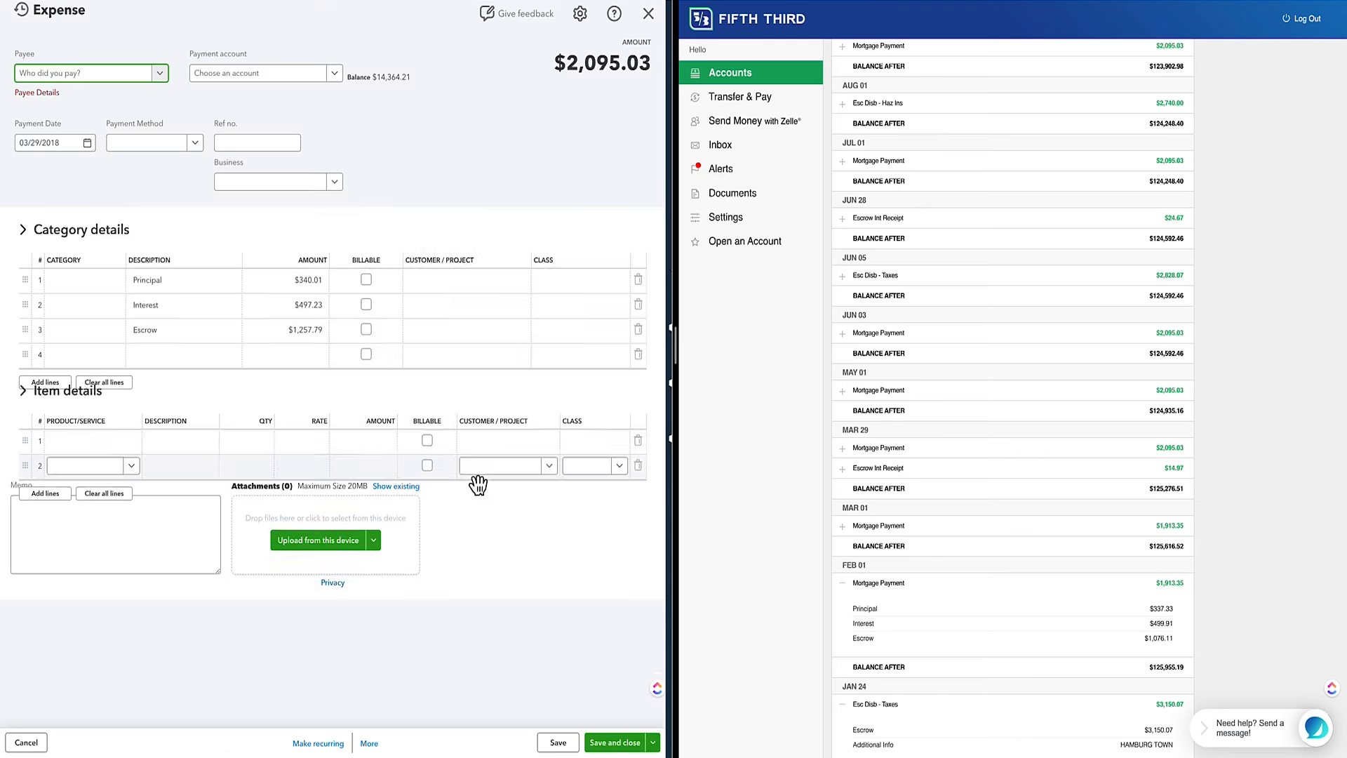
left_click(317, 744)
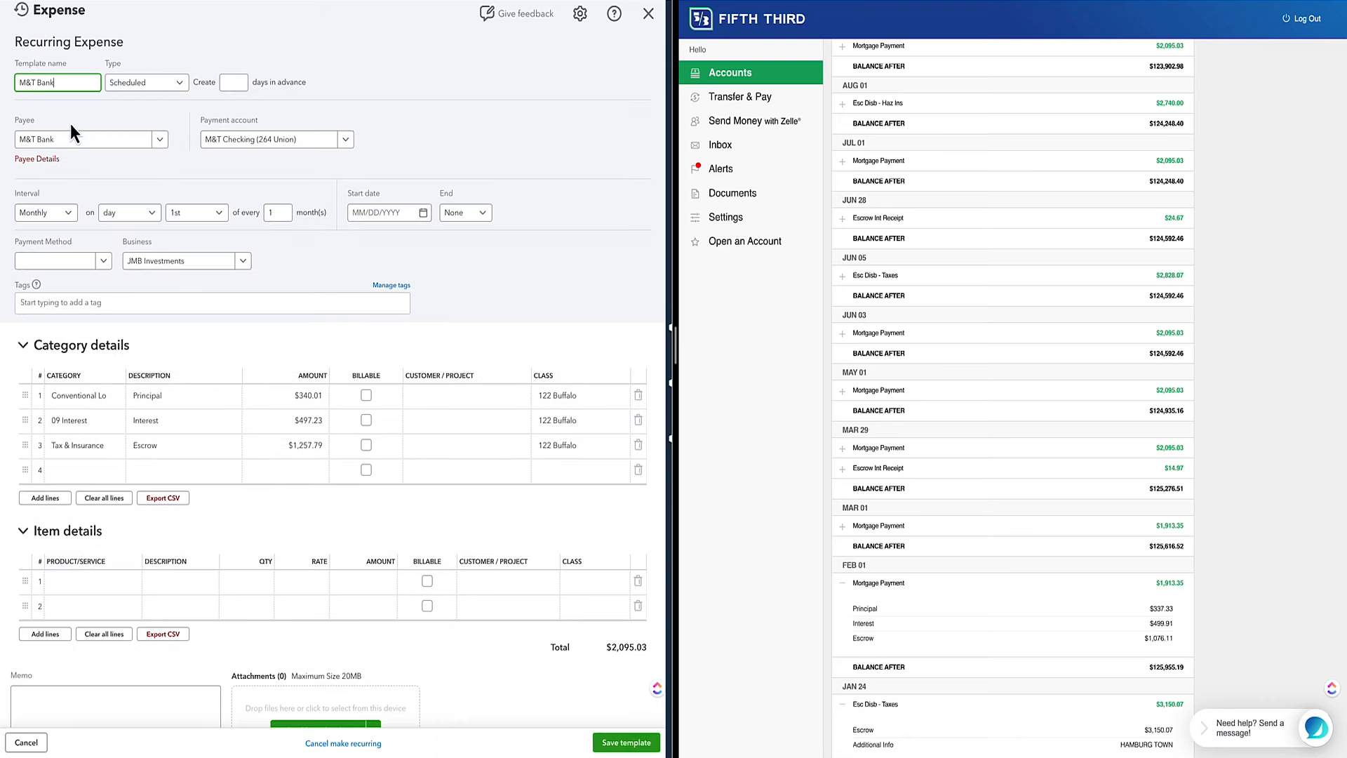
left_click(234, 82)
type("5")
left_click(372, 69)
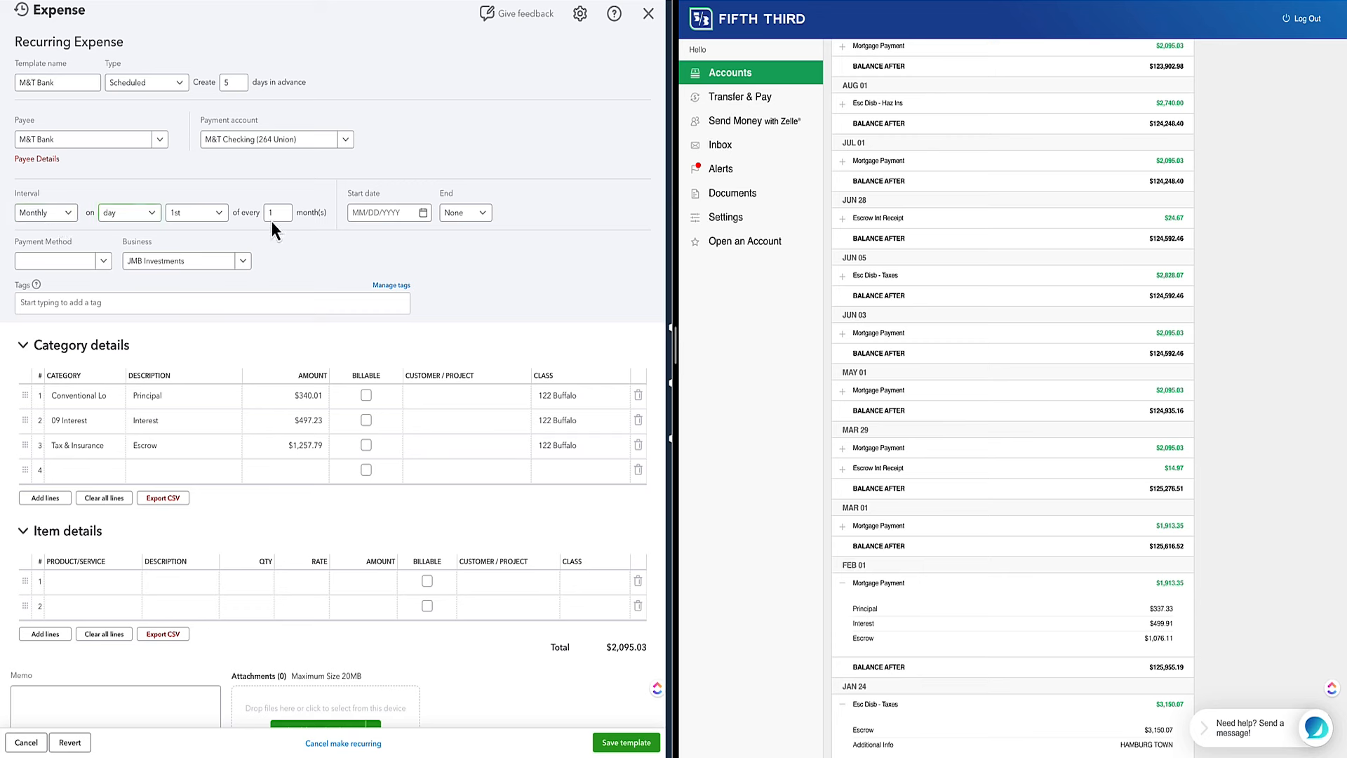
Set the monthly recurring M&T Bank template's start date to 05/01/2025
left_click(424, 213)
left_click(463, 246)
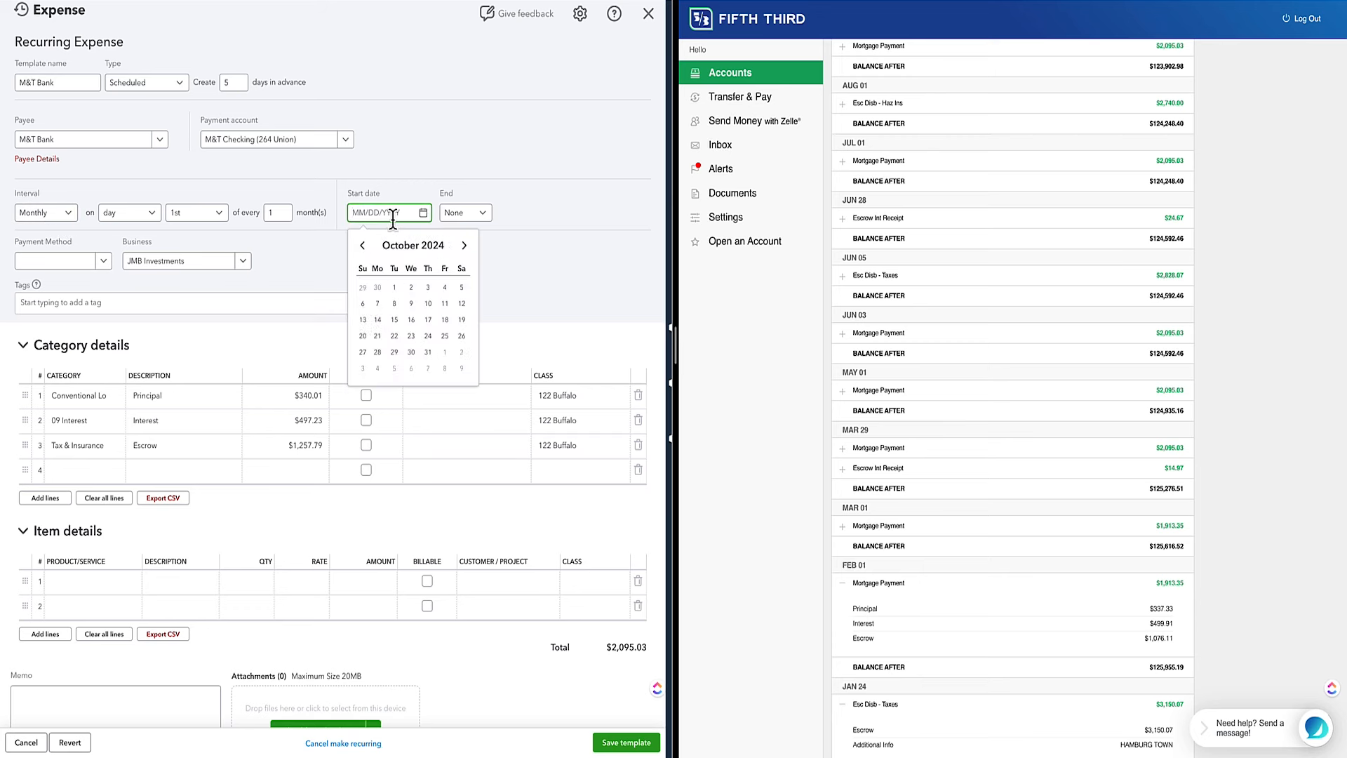
type("5")
type("1/")
type("/201")
type("5")
key("Tab")
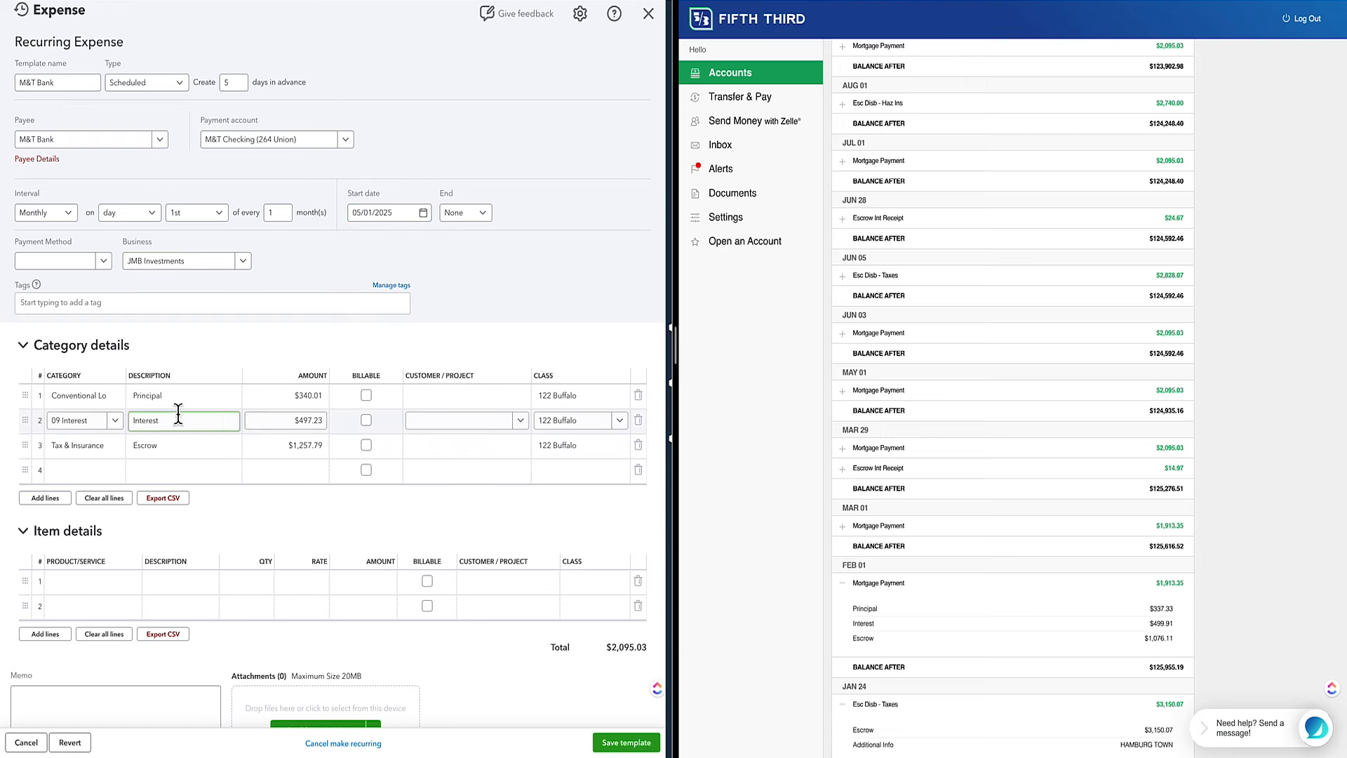
Review the recurring template's Principal and Interest amounts, and leave the template without saving
left_click(537, 406)
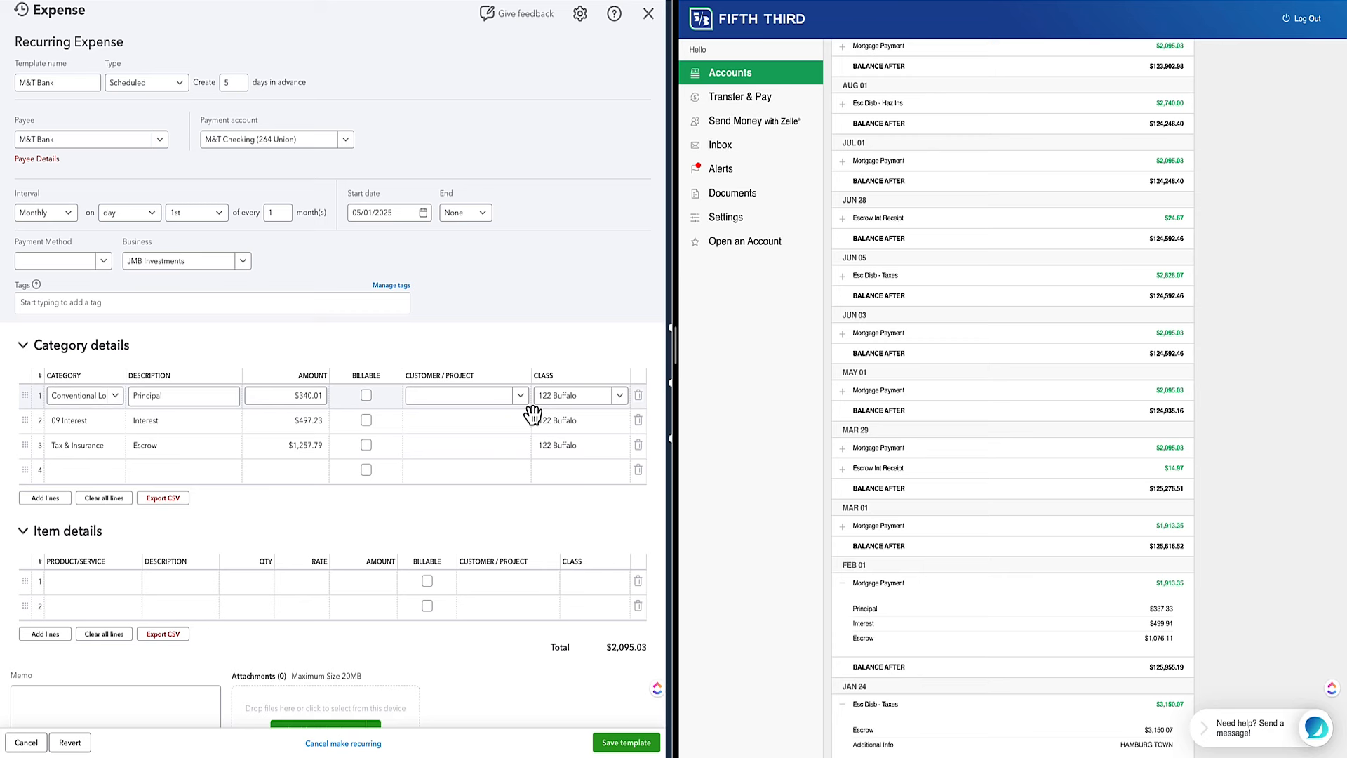
left_click(286, 397)
left_click(286, 420)
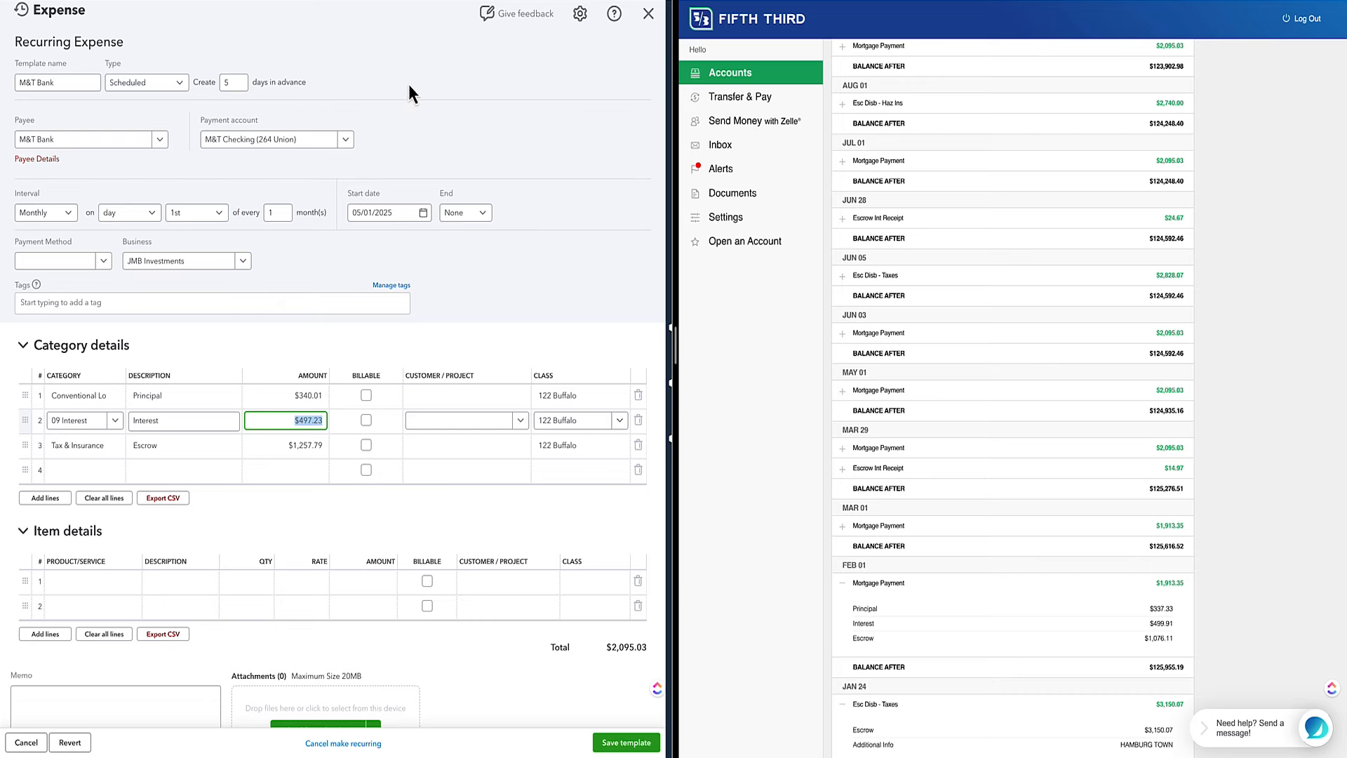
left_click(650, 15)
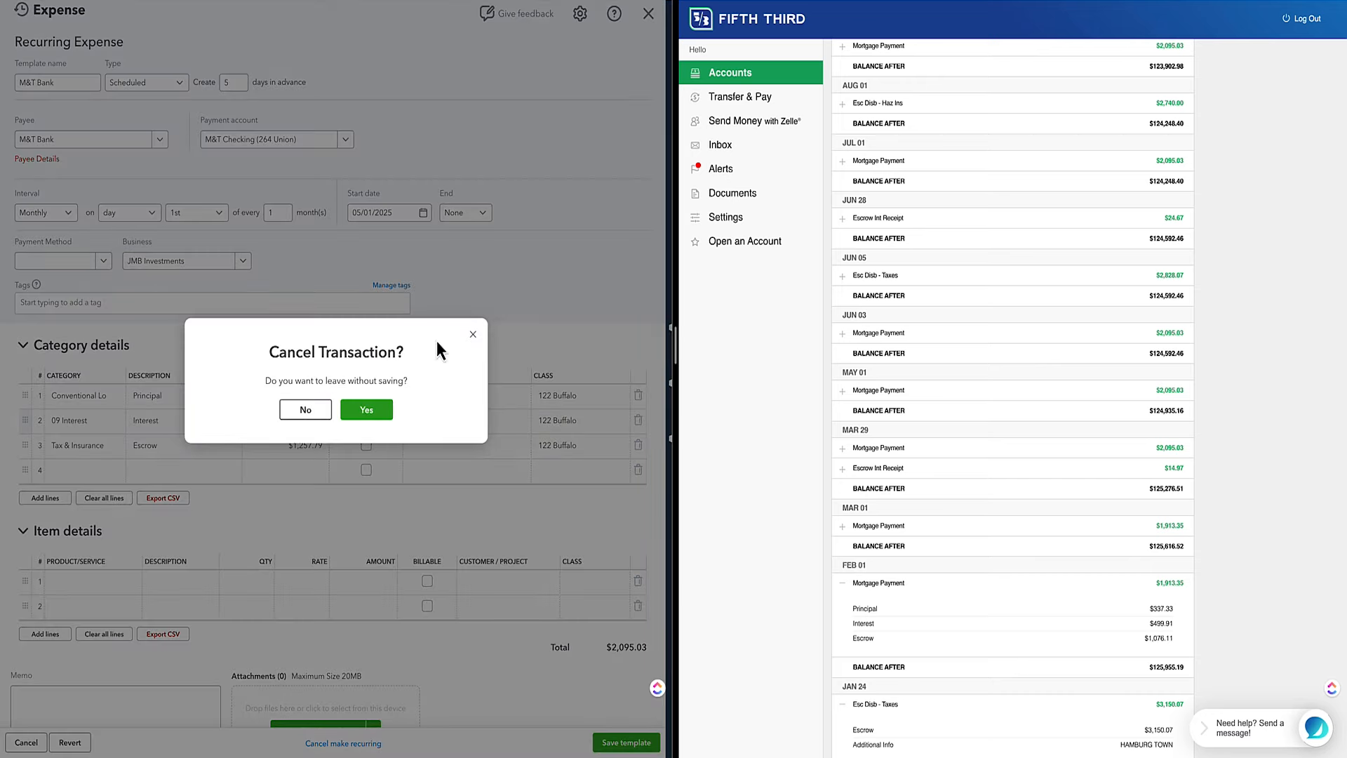
left_click(373, 409)
Open the bank transactions awaiting review for M&T Checking (264 Union)
left_click(14, 15)
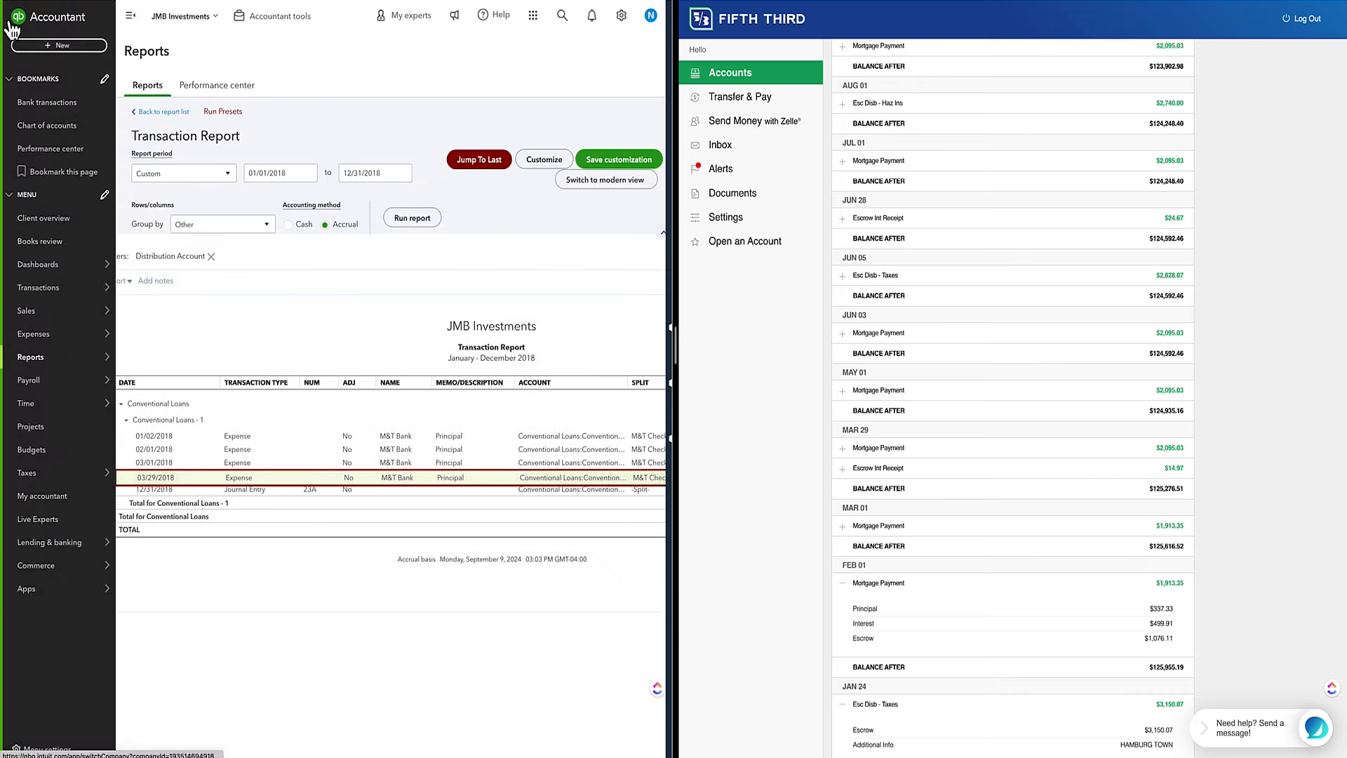
left_click(28, 104)
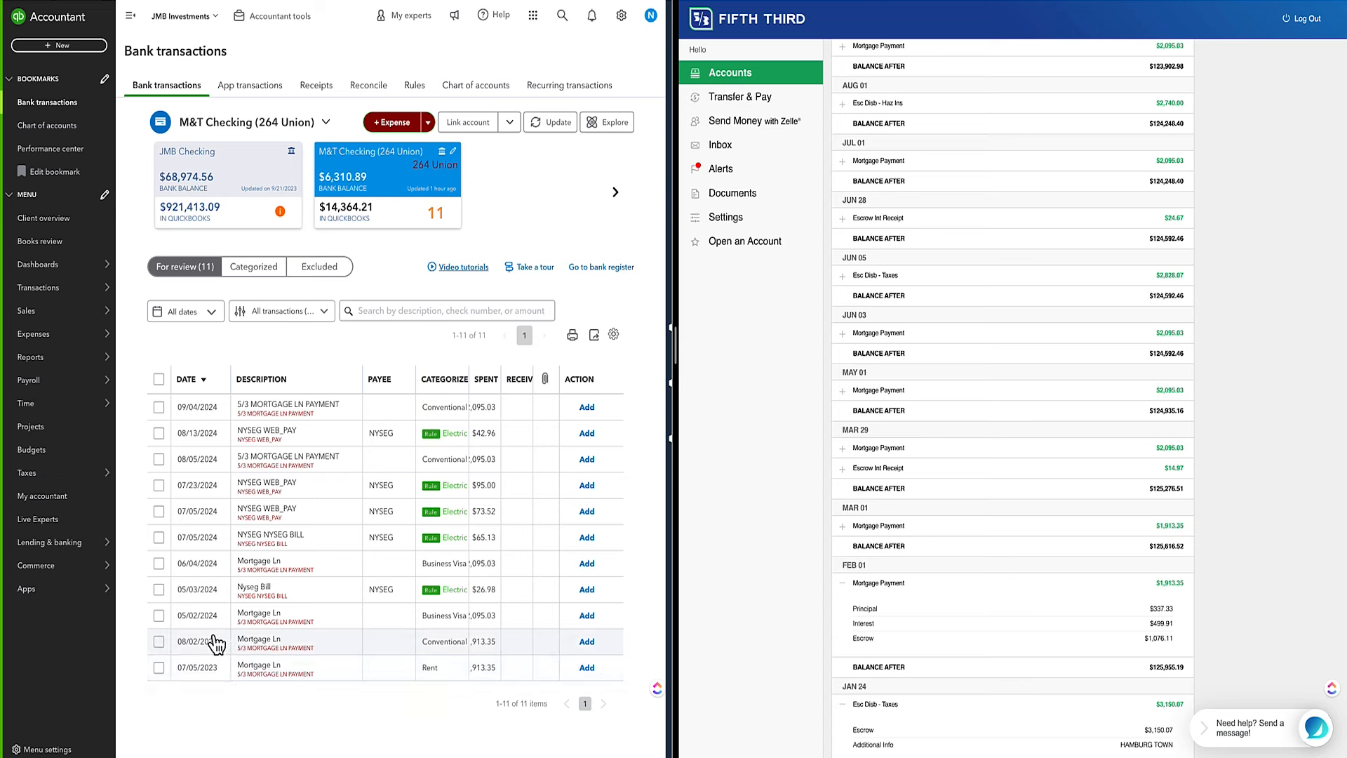
Widen the Spent column to show full amounts, and sort the review list by date with the newest first
double_click(502, 379)
left_click(191, 383)
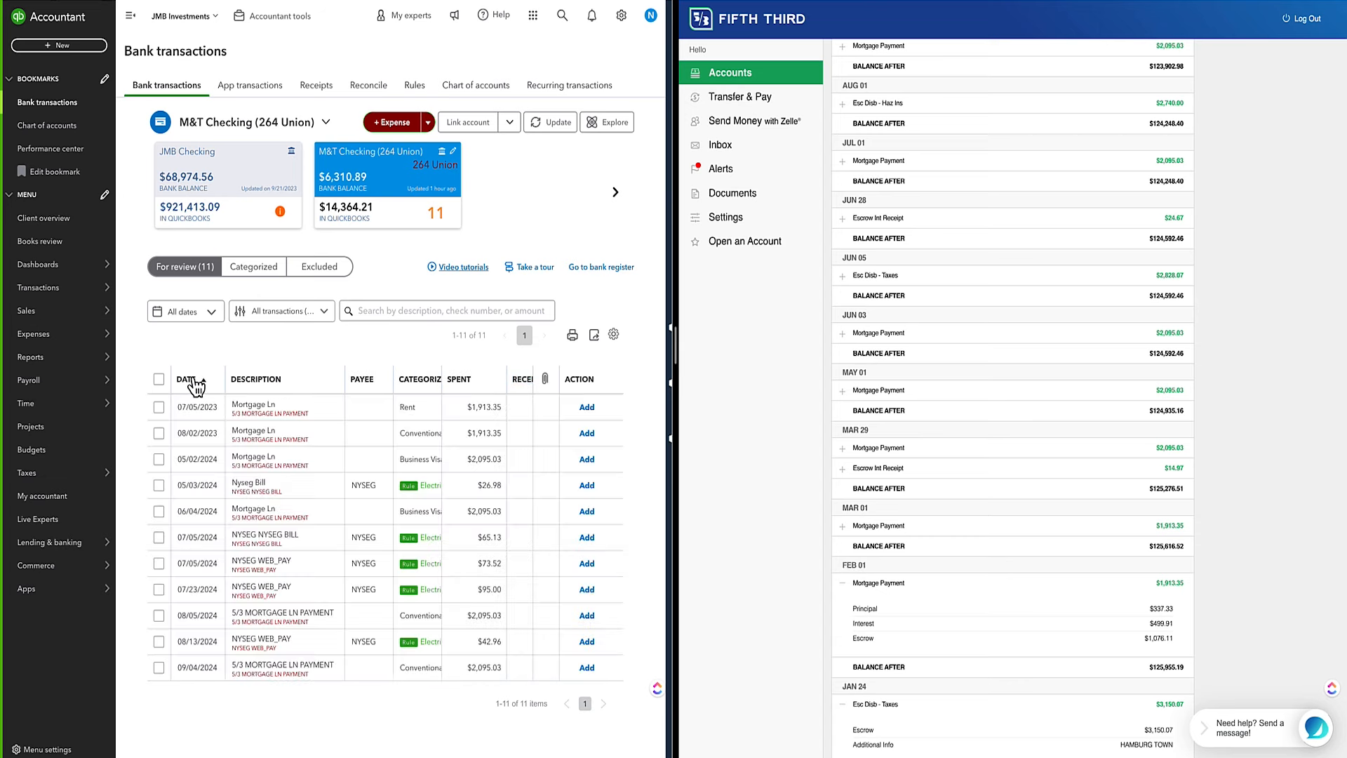
left_click(191, 380)
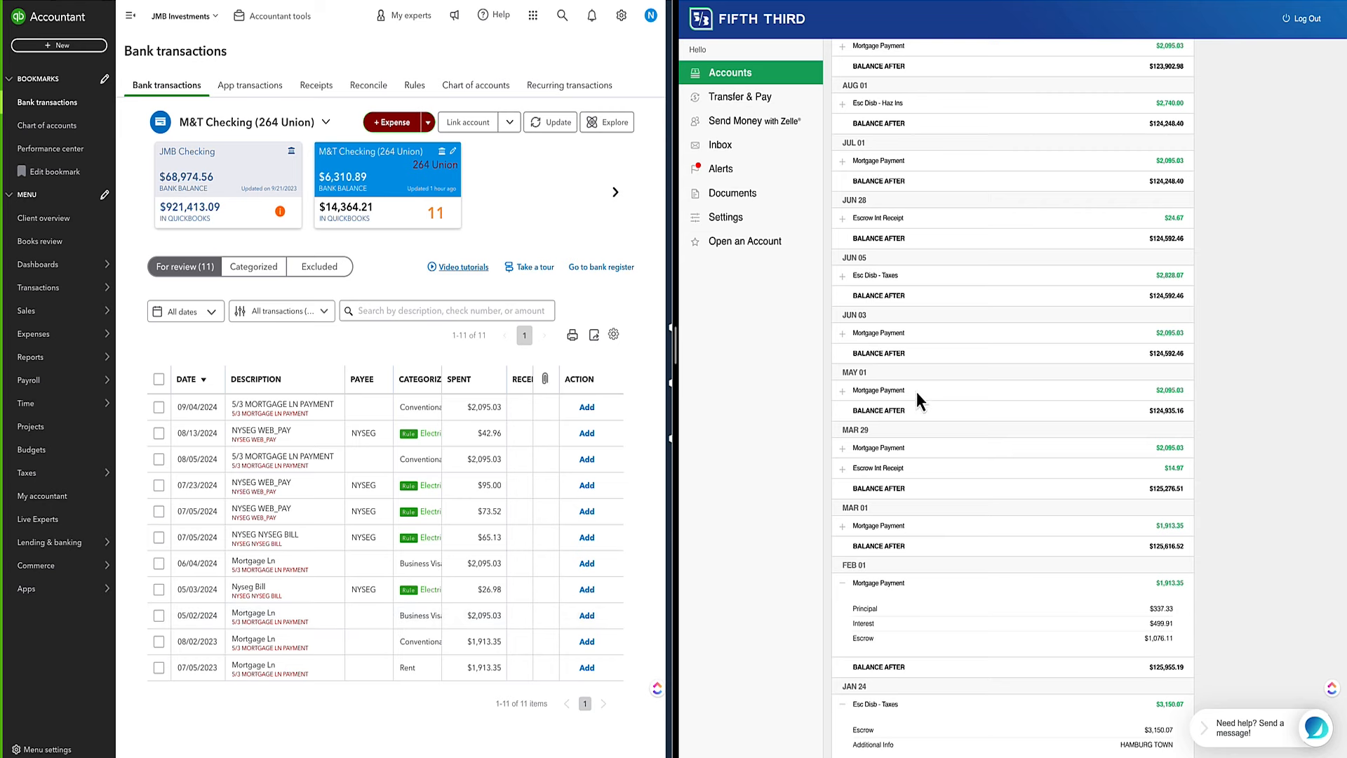
Start splitting the 05/02/2024 Mortgage Ln transaction, with M&T Bank as payee and JMB Investments as business
left_click(327, 626)
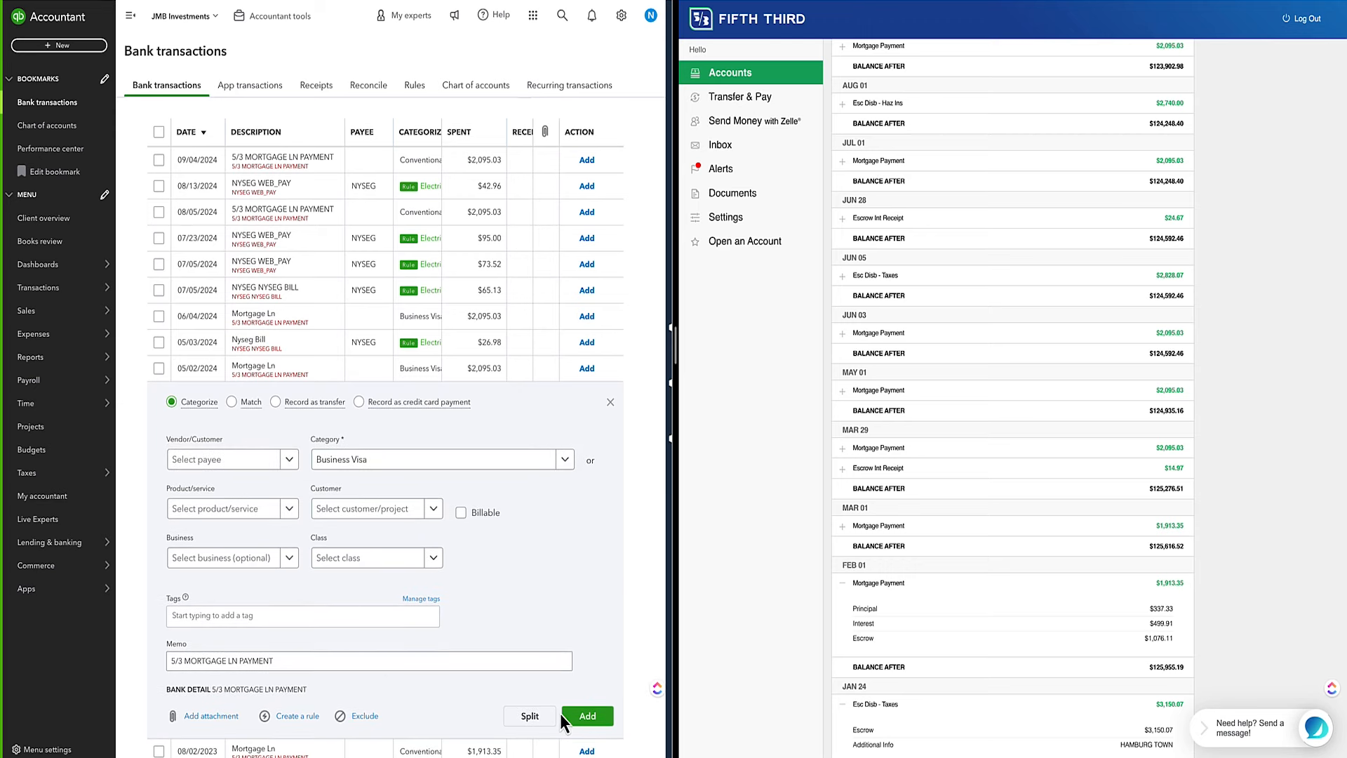
left_click(533, 716)
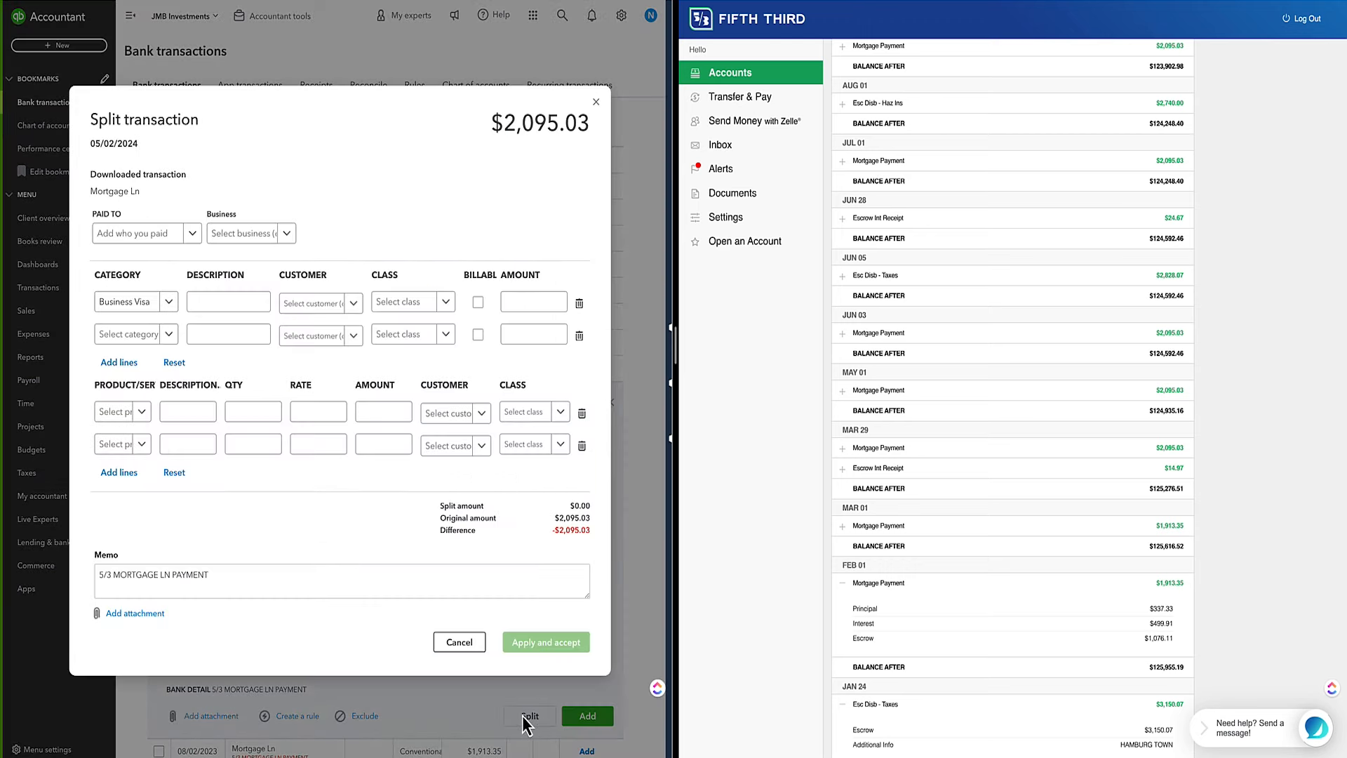
left_click(145, 238)
type("M&")
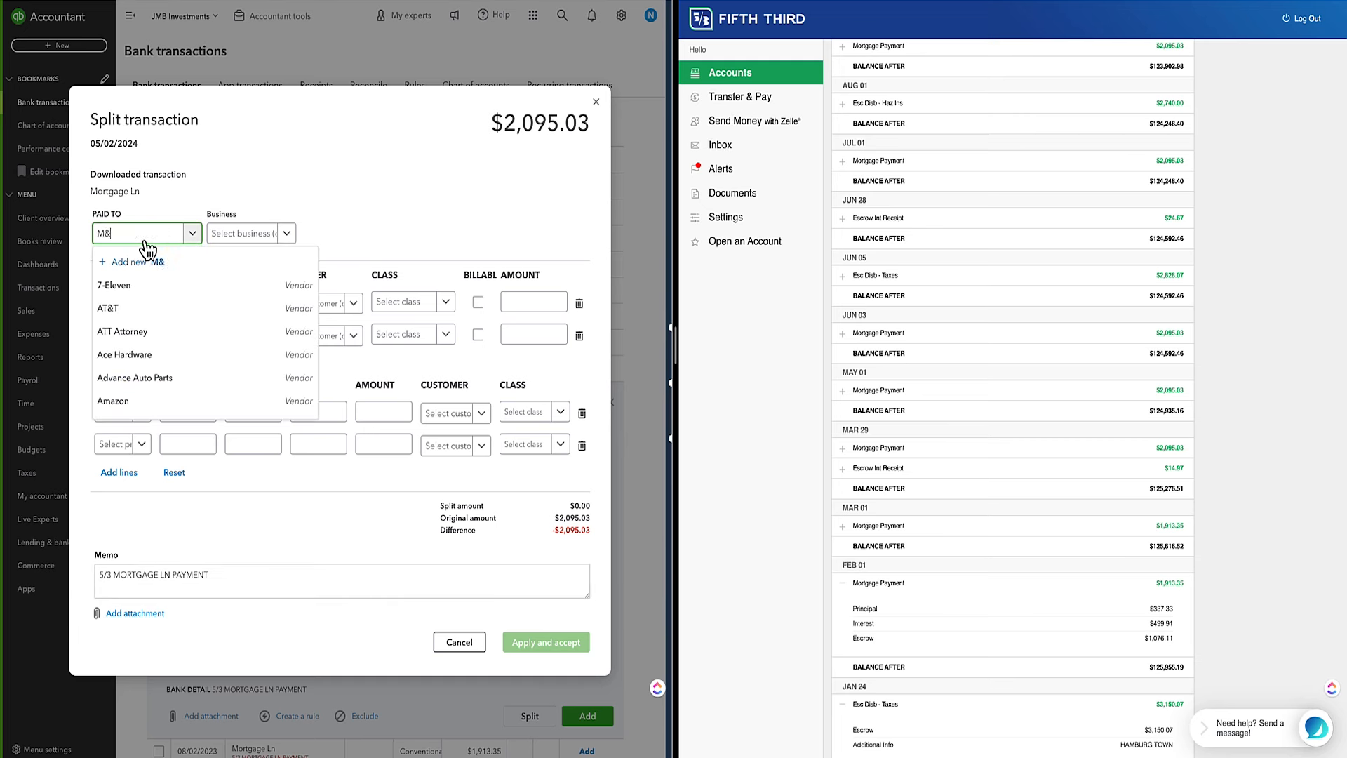
left_click(135, 288)
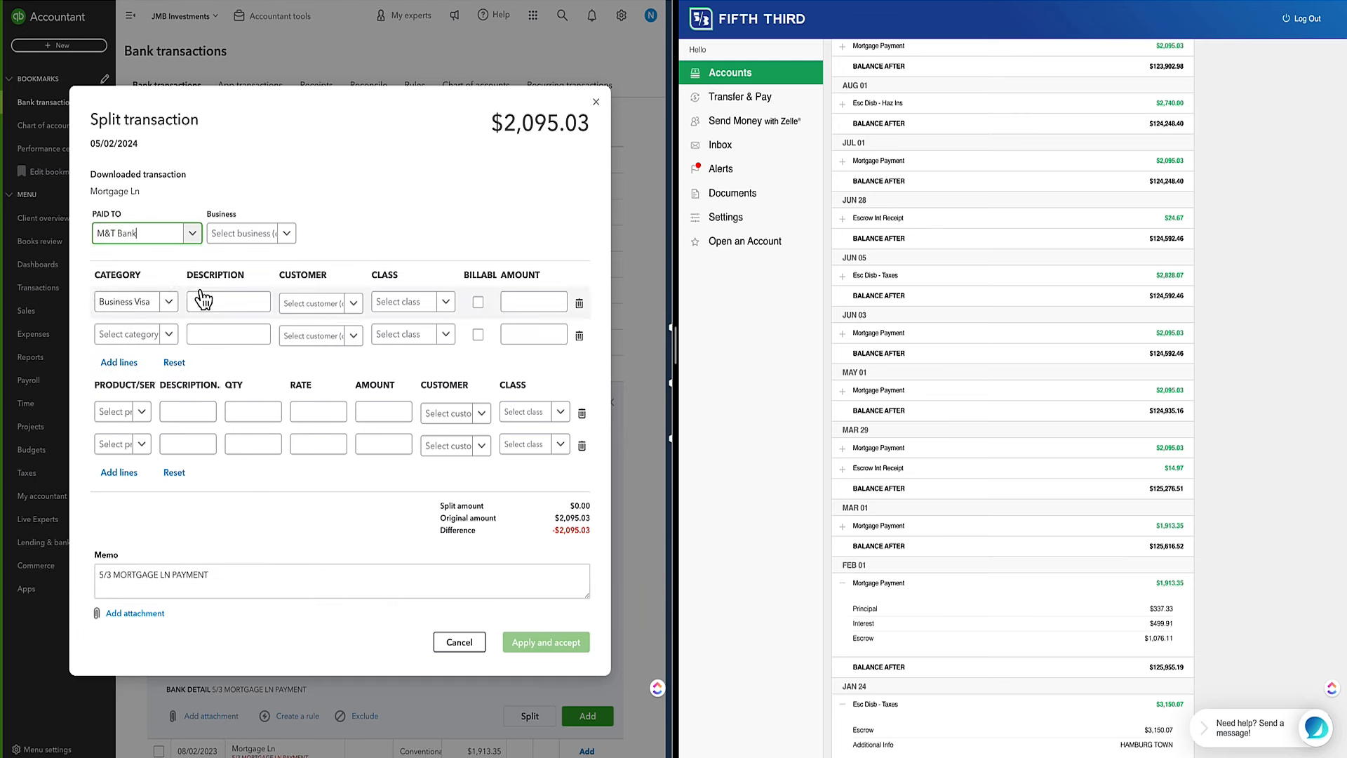
left_click(244, 239)
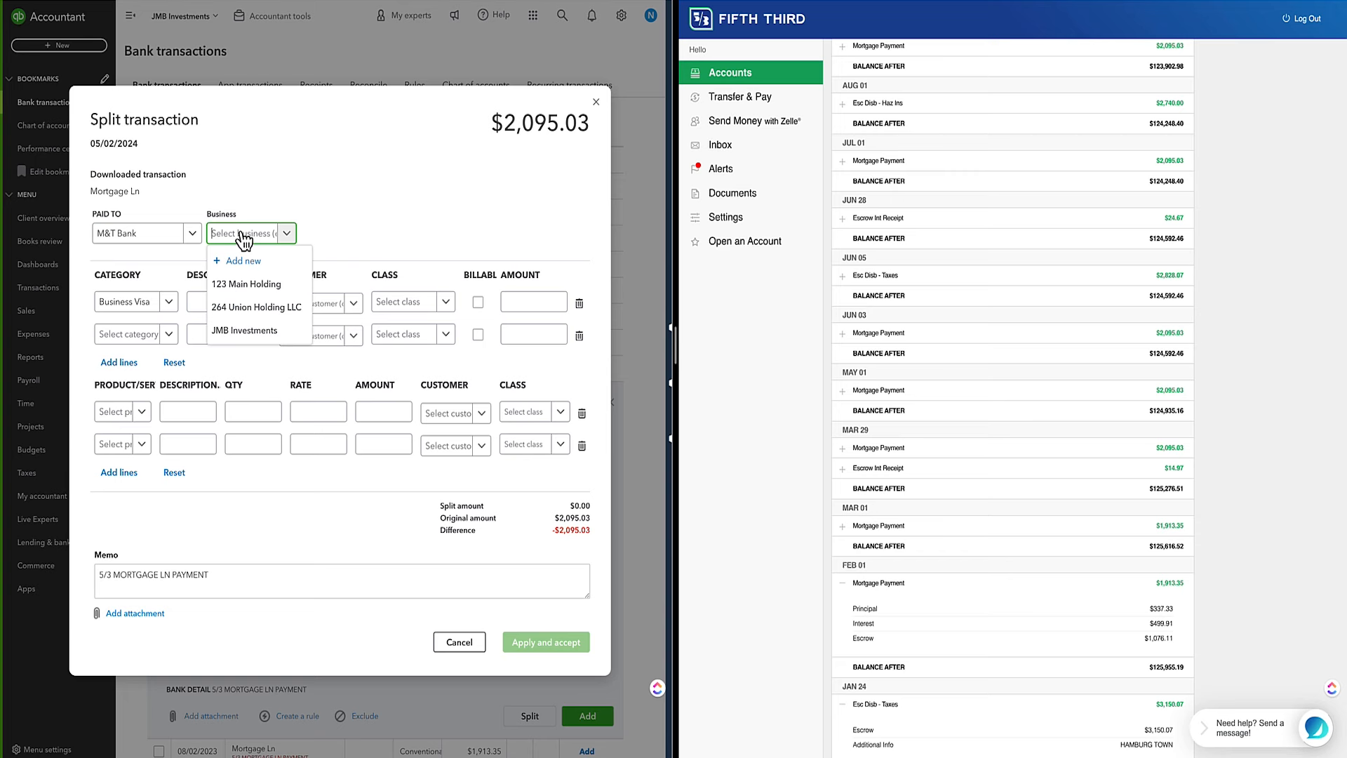
left_click(249, 332)
Fill the first split line with category Conventional Loans - 1, description Principal and class 122 Buffalo
left_click(137, 307)
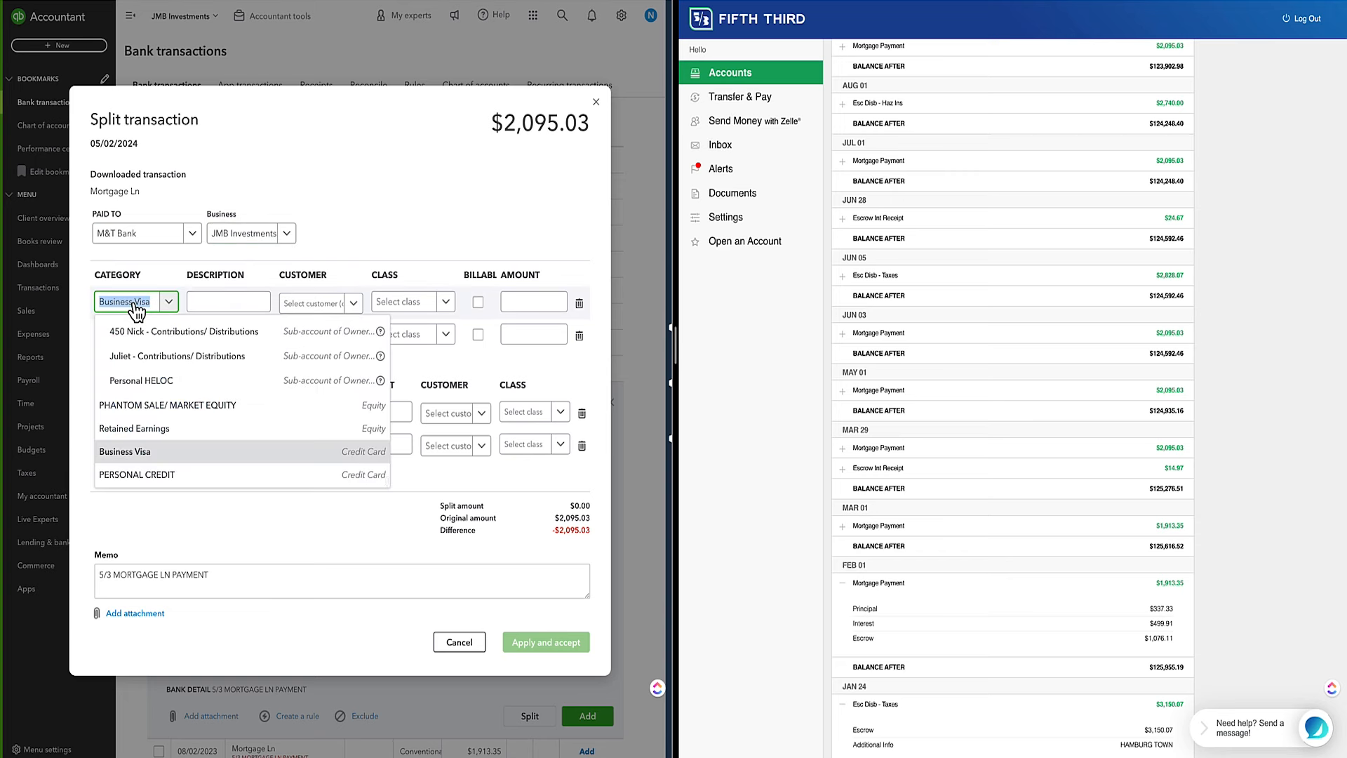
type("conven")
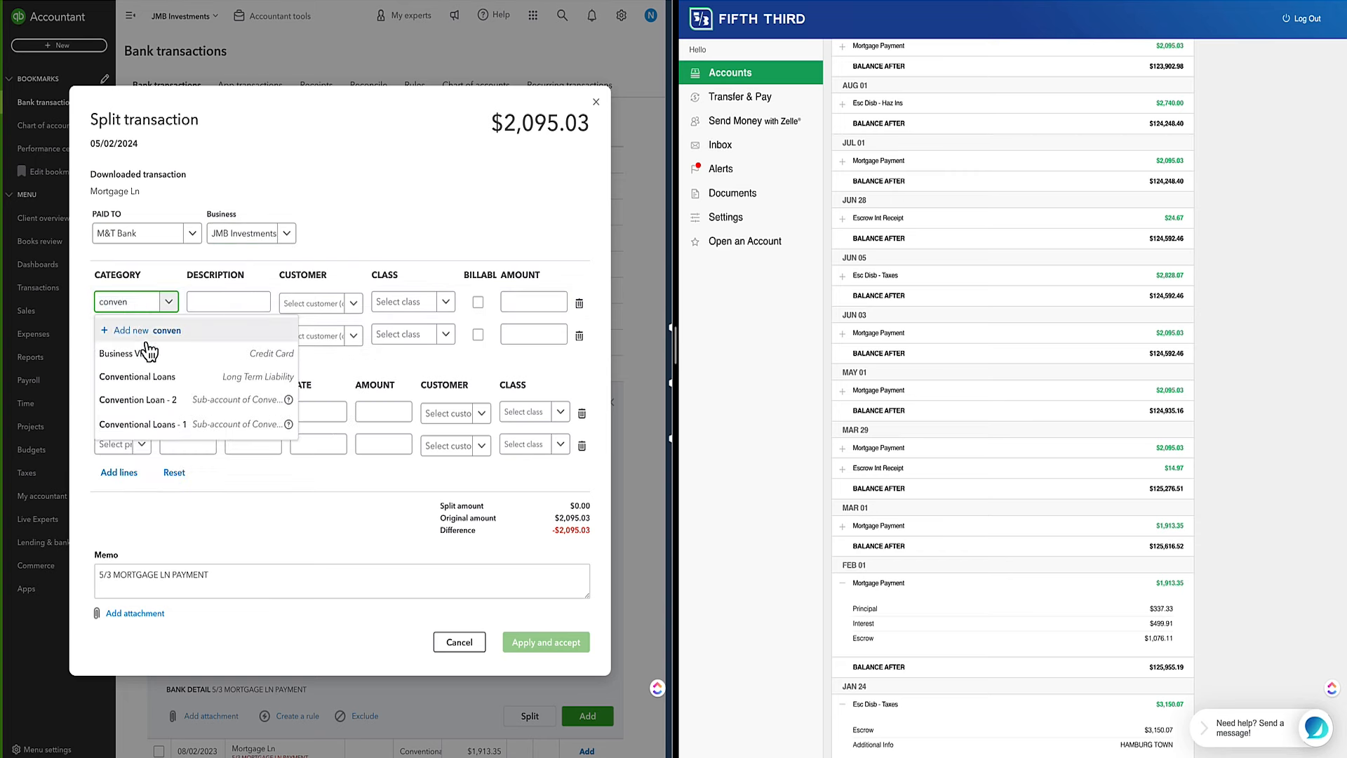
left_click(162, 430)
left_click(230, 303)
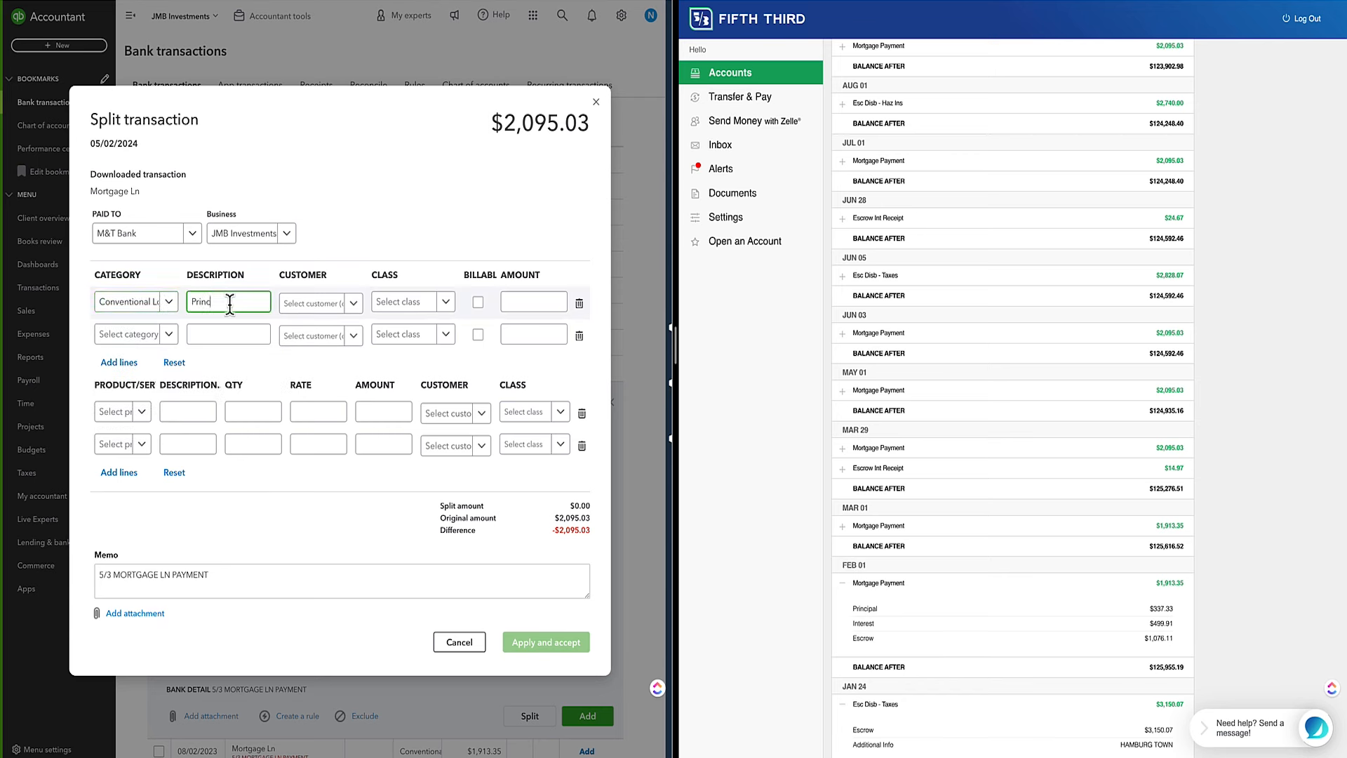
left_click(440, 306)
type("122")
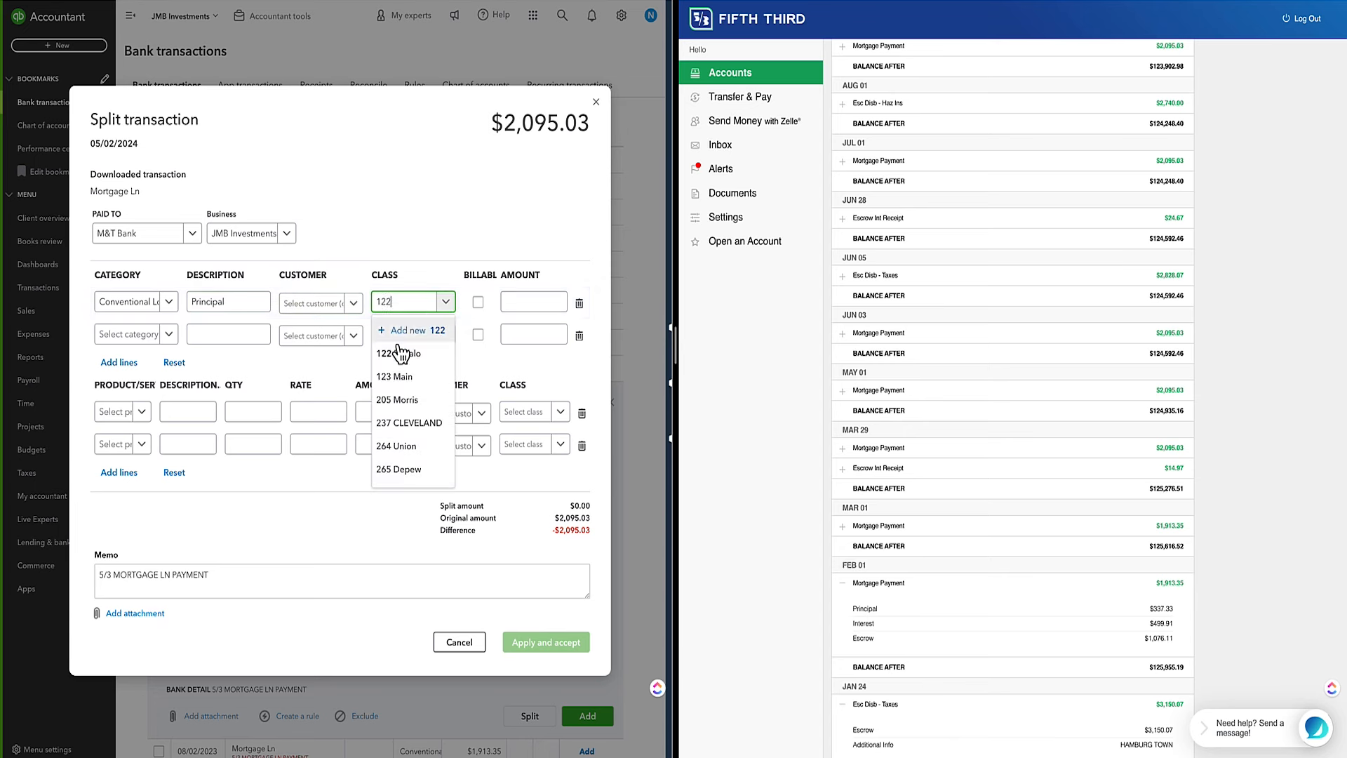
left_click(401, 356)
Expand the lender's May 01 mortgage payment and set the Principal line's amount to 341.35
left_click(536, 302)
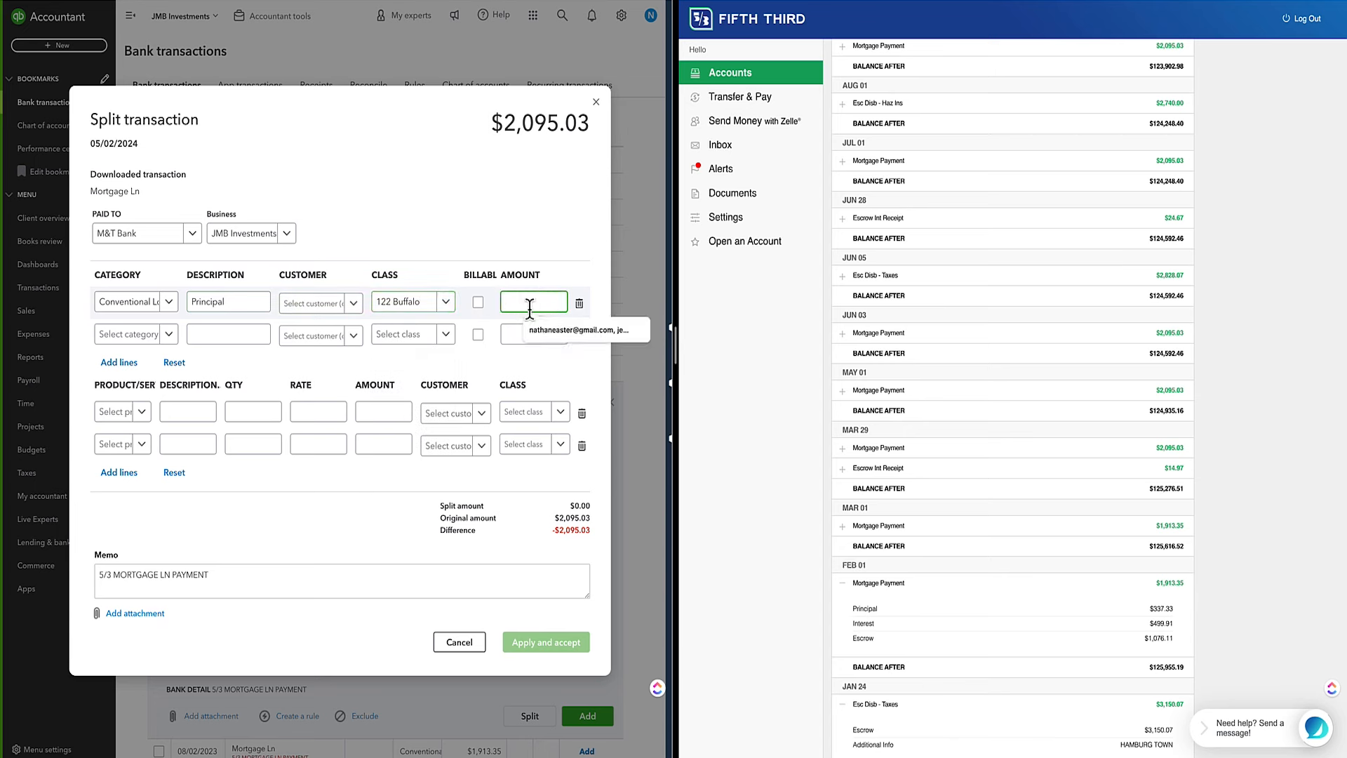
left_click(1169, 474)
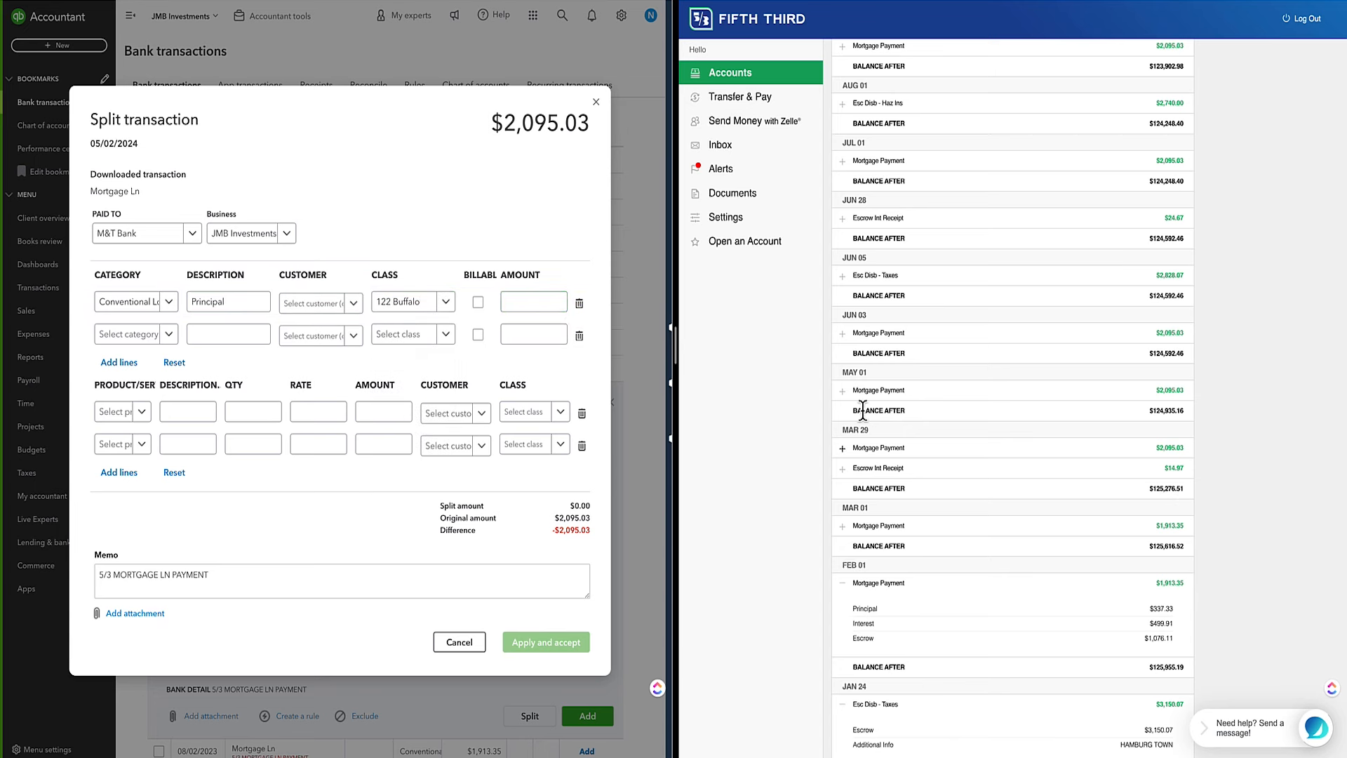
left_click(844, 391)
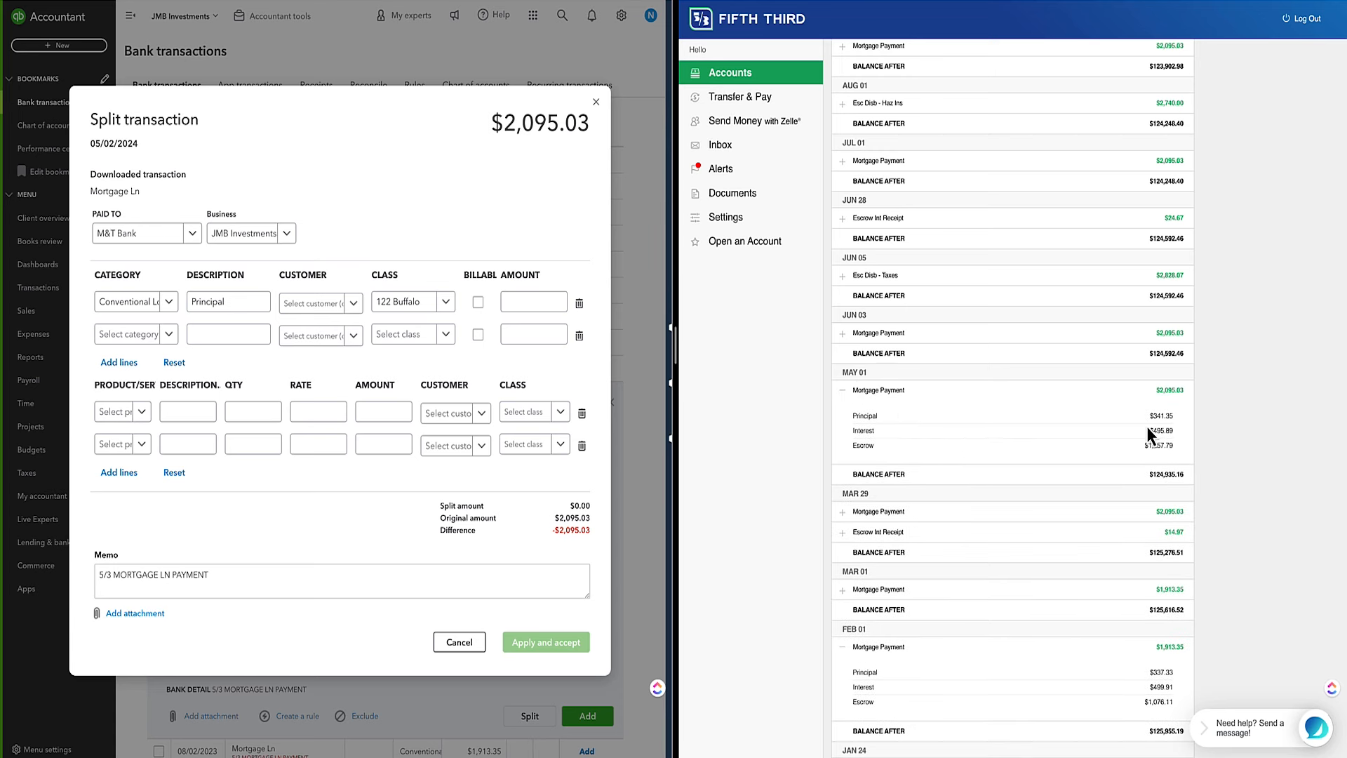
left_click(537, 303)
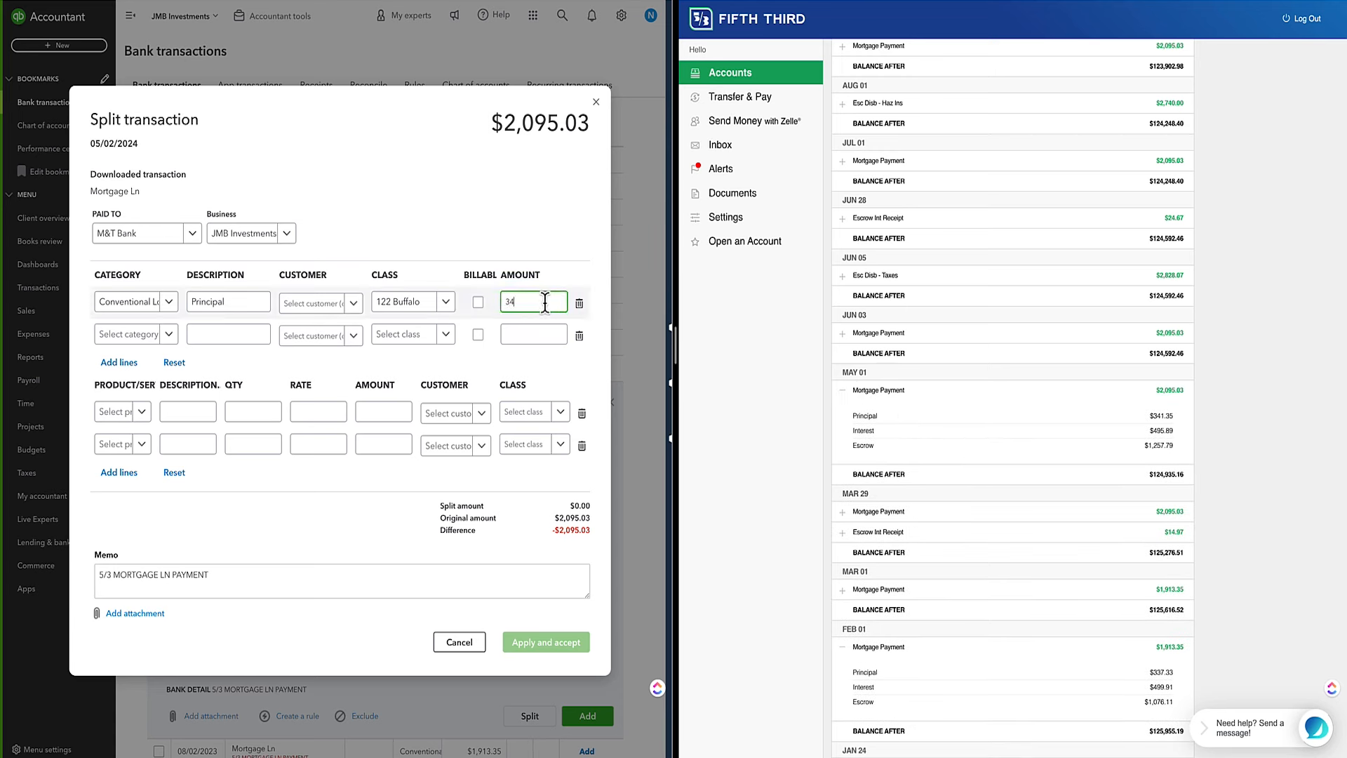
Fill the second split line with category 09 Interest, description Intereset, class 122 Buffalo and amount 495.89
left_click(130, 339)
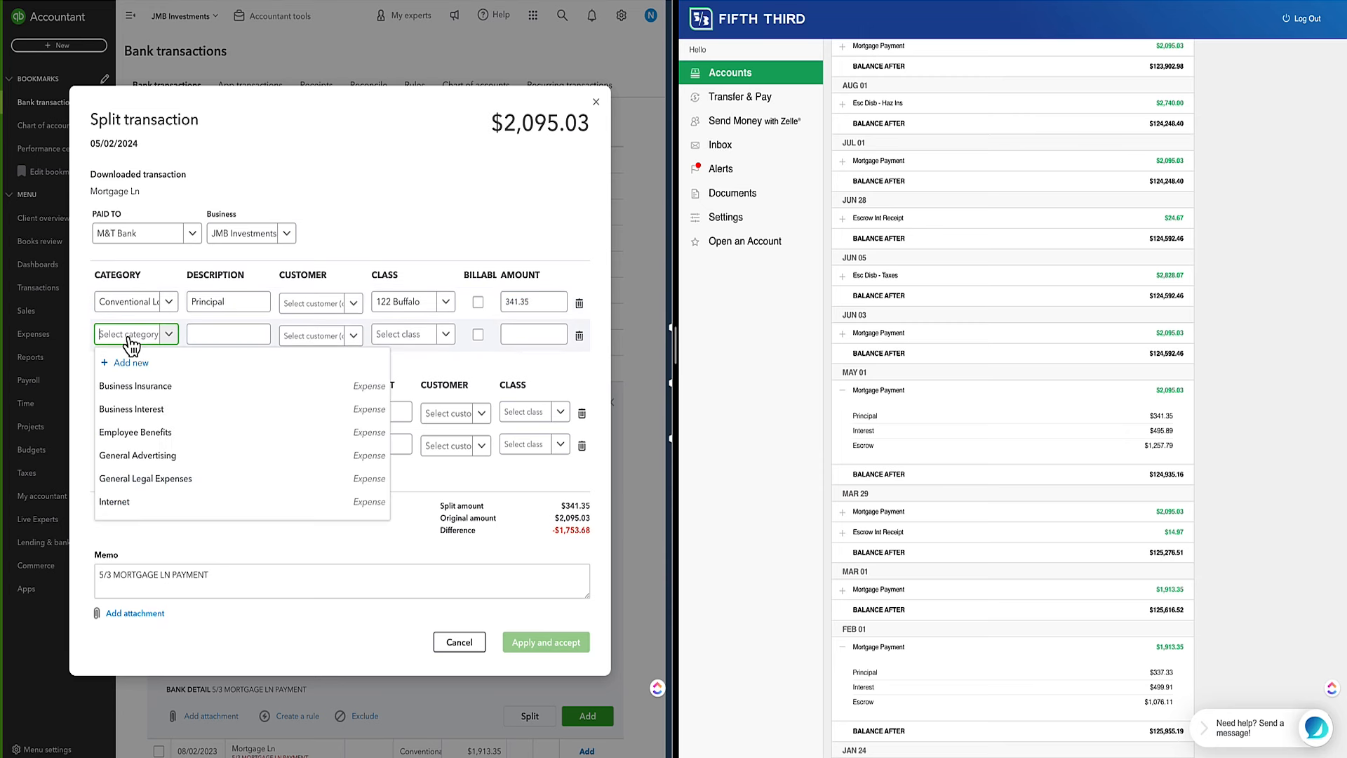
type("interes")
left_click(140, 386)
left_click(230, 333)
key("Tab")
key("Tab")
type("122")
left_click(399, 384)
left_click(537, 342)
type("495.89")
Add a Tax & Insurance split line described as Escrow, class 122 Buffalo, amount 1,257.79, and accept the split transaction
left_click(119, 362)
left_click(129, 342)
type("e")
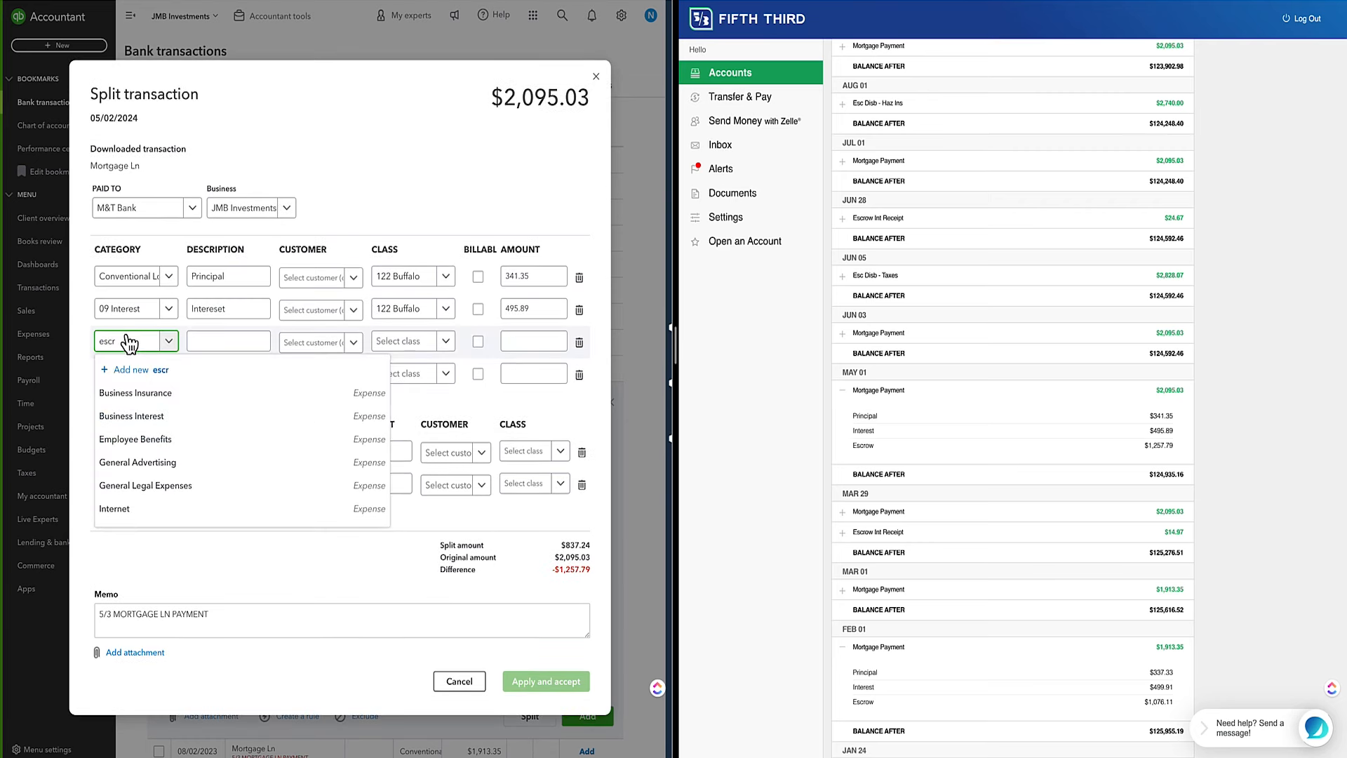
type("scr")
left_click(132, 416)
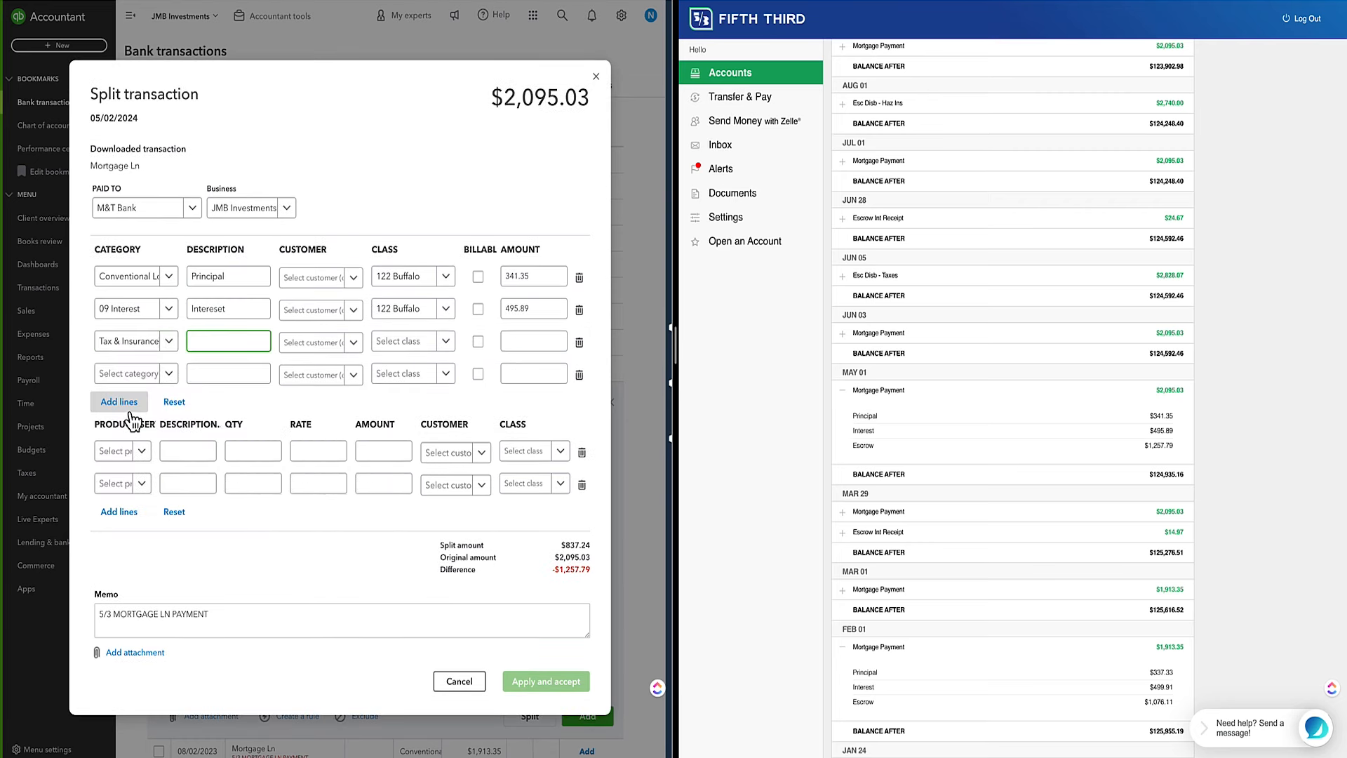
key("Tab")
type("122")
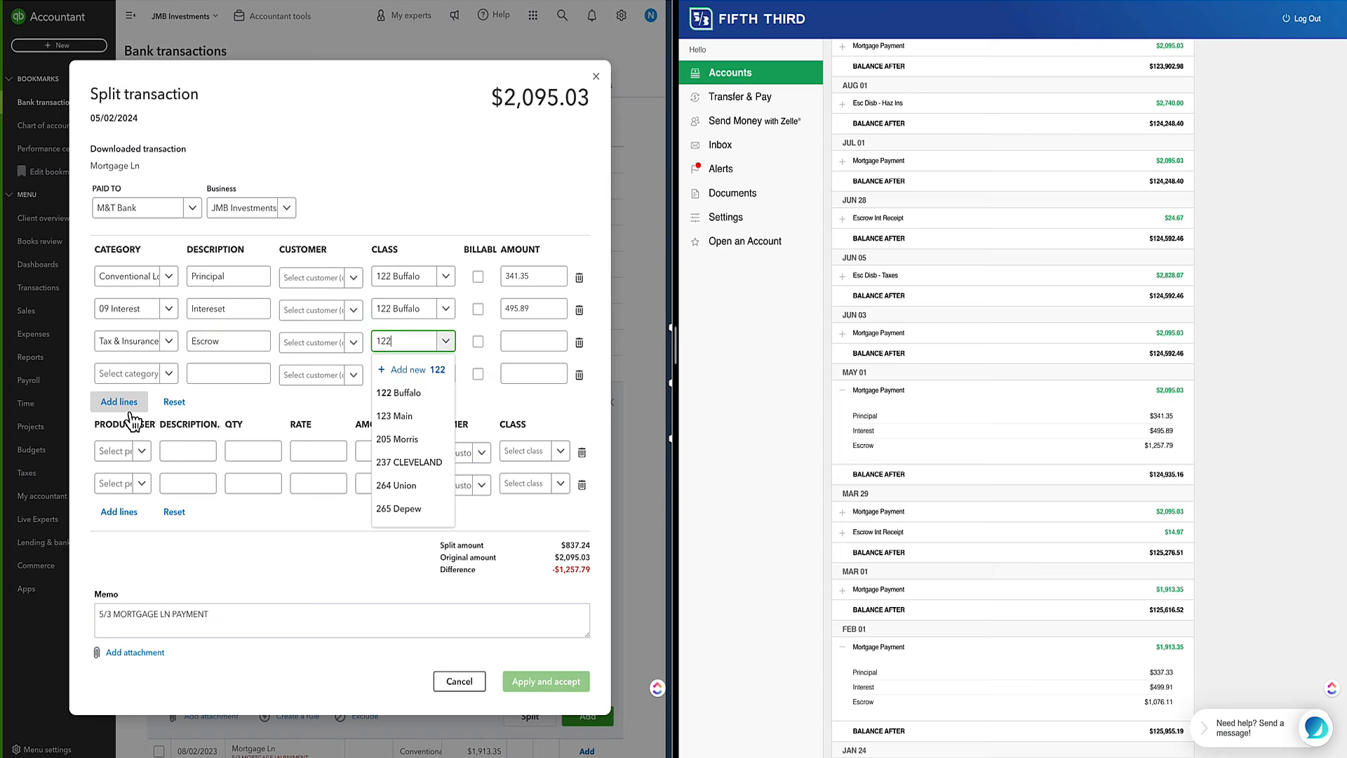
left_click(547, 341)
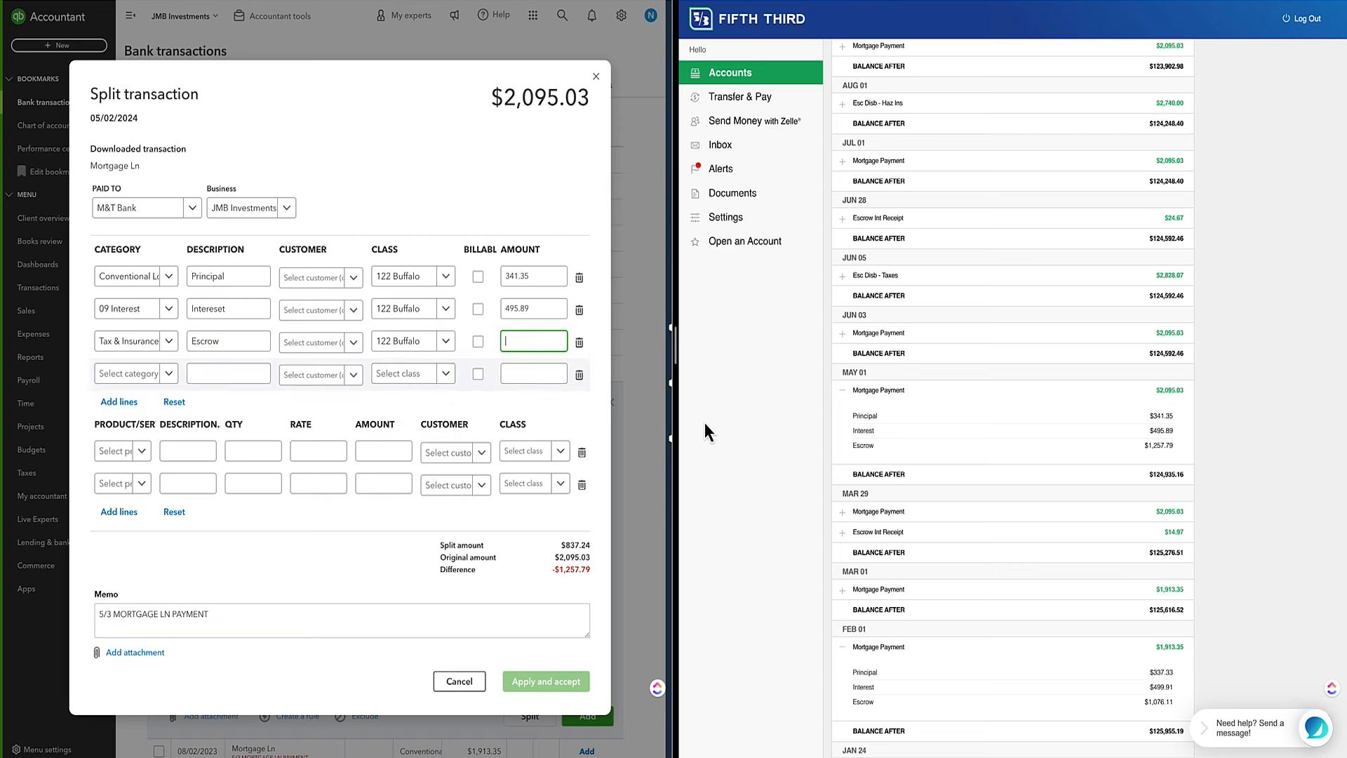
type("1257.79")
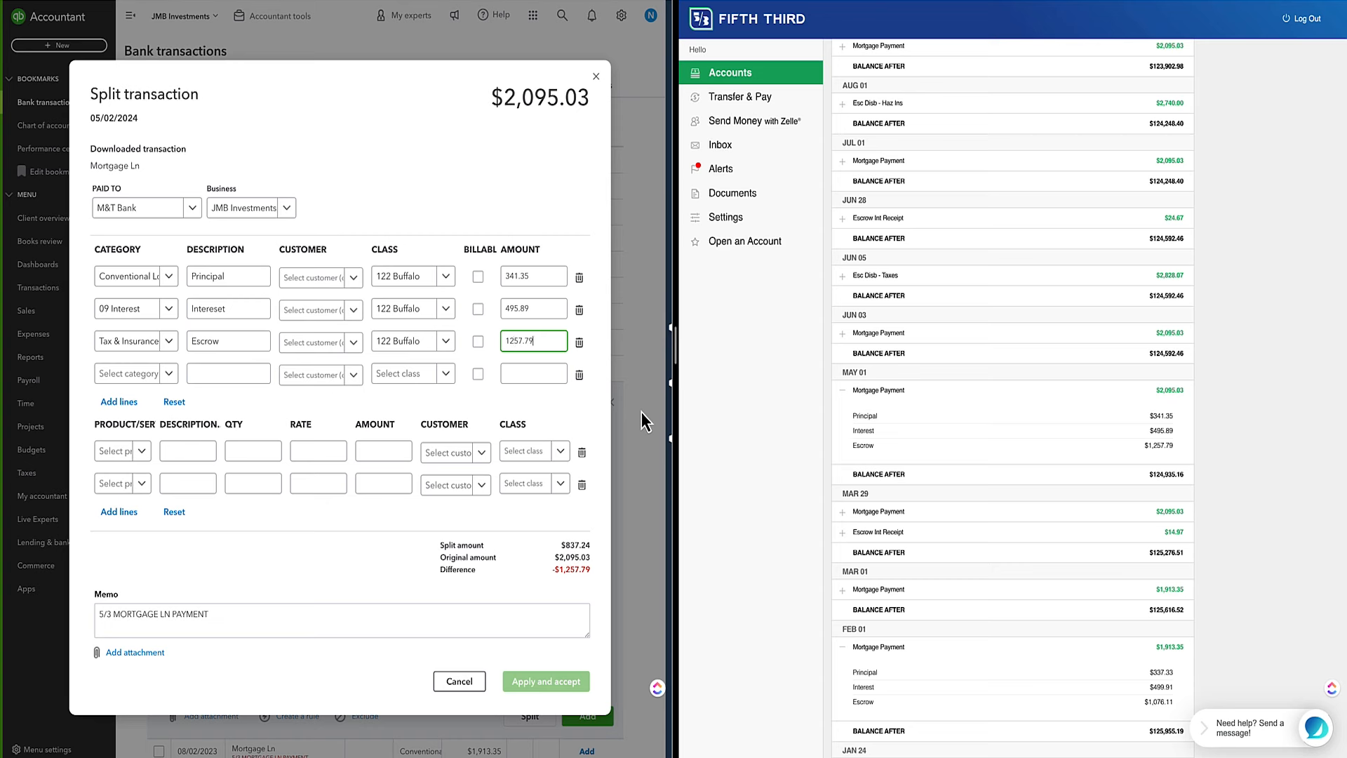
left_click(511, 187)
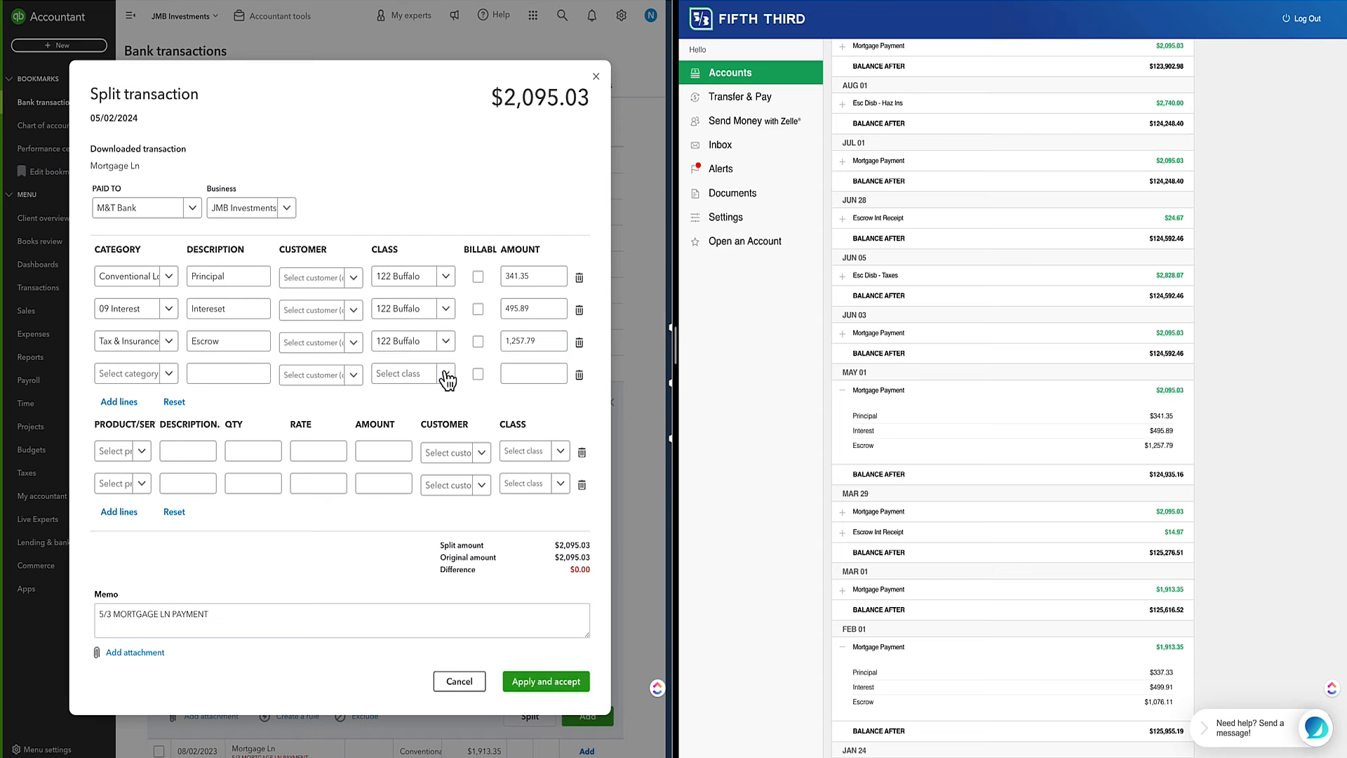
left_click(541, 687)
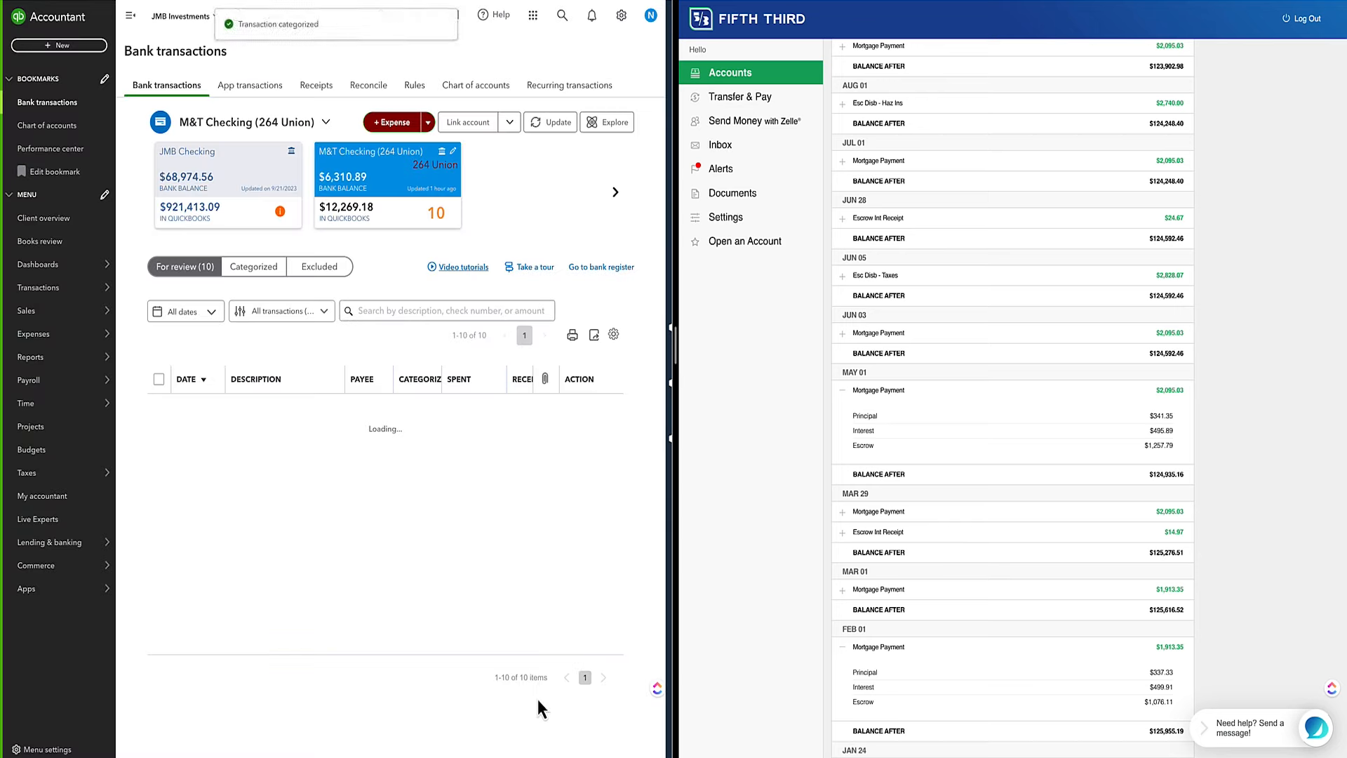
Review the 05/02 Mortgage Ln transaction's details, payee and split category among the categorized transactions
left_click(257, 272)
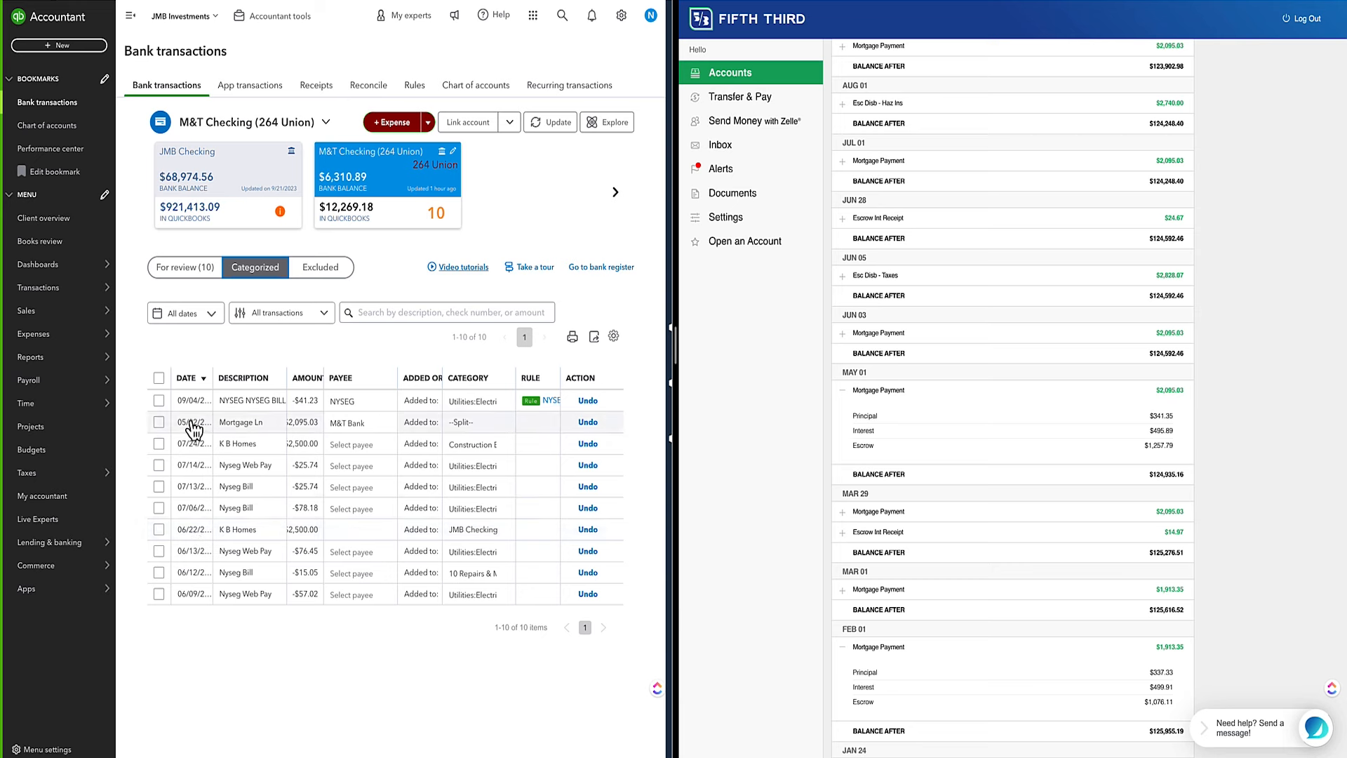
left_click(225, 424)
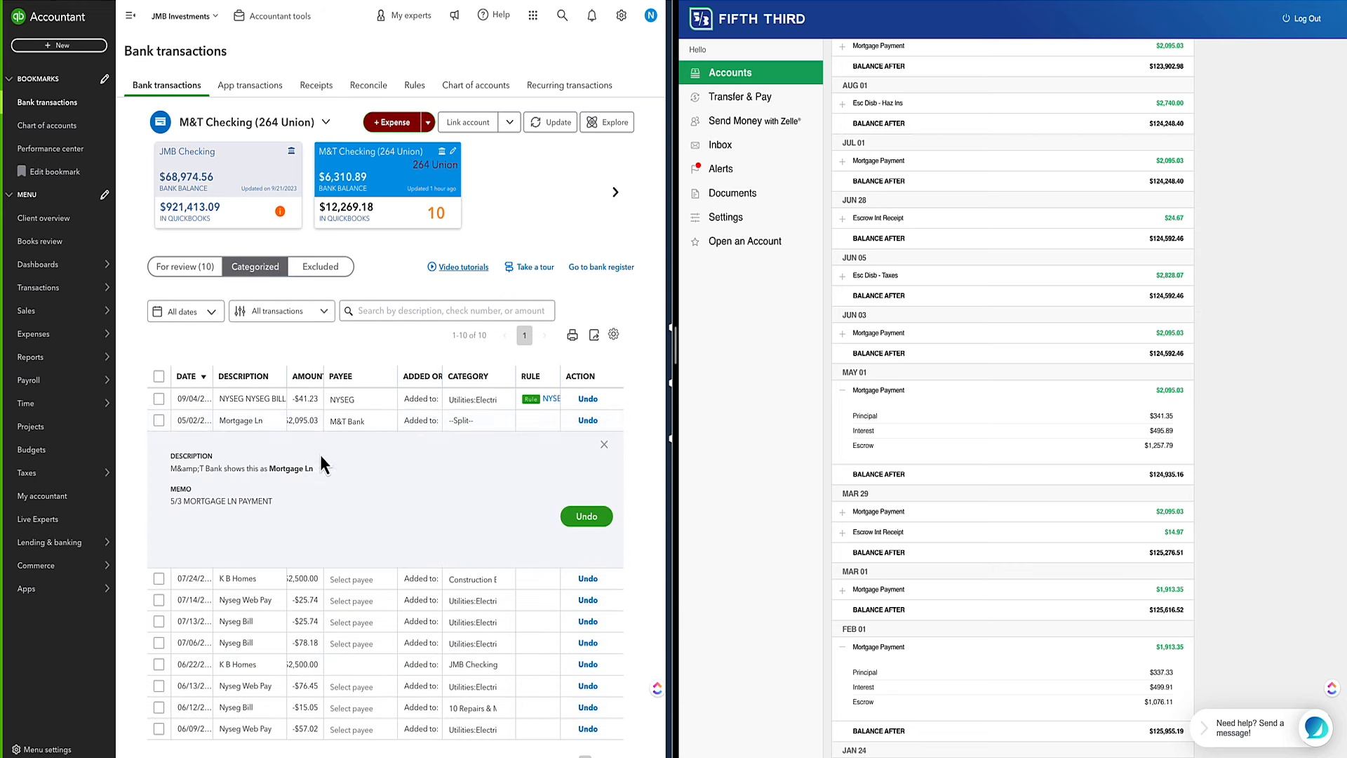
left_click(491, 424)
left_click(460, 424)
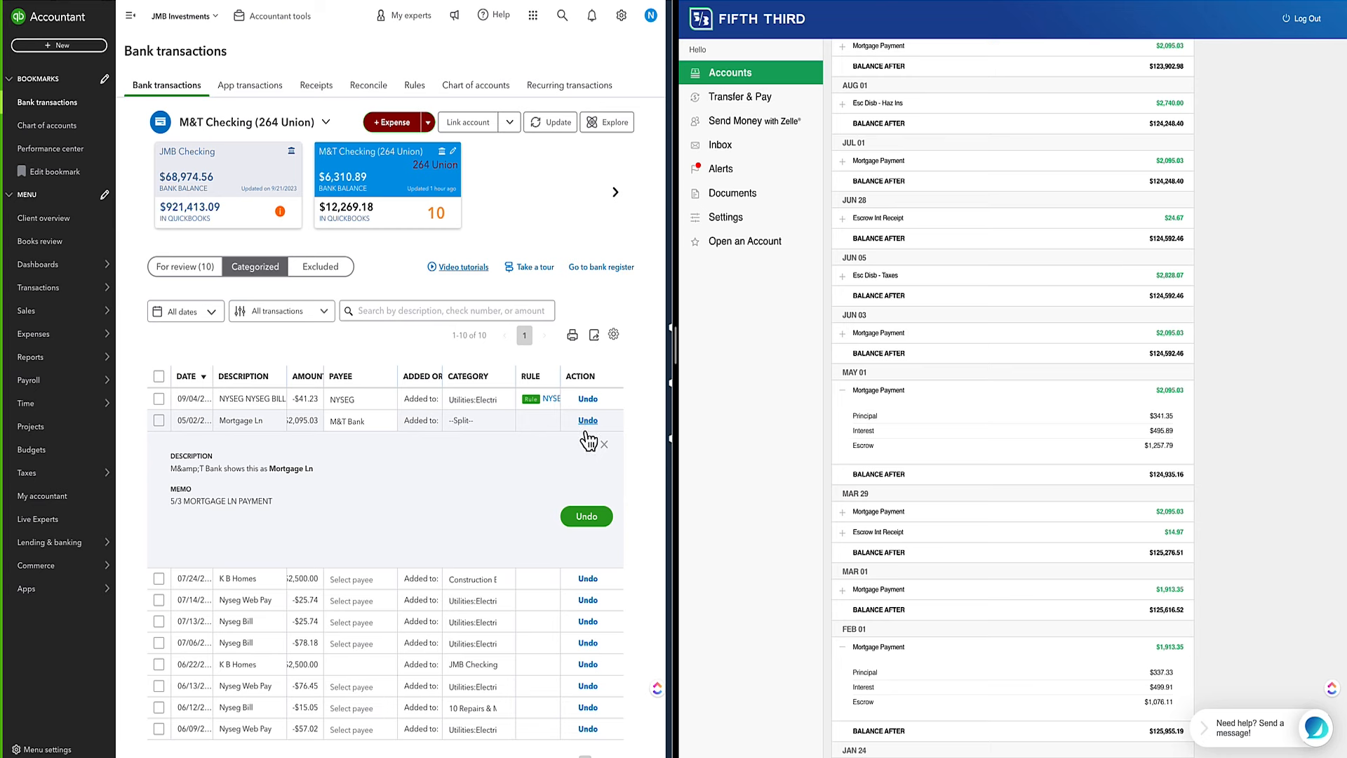
left_click(361, 421)
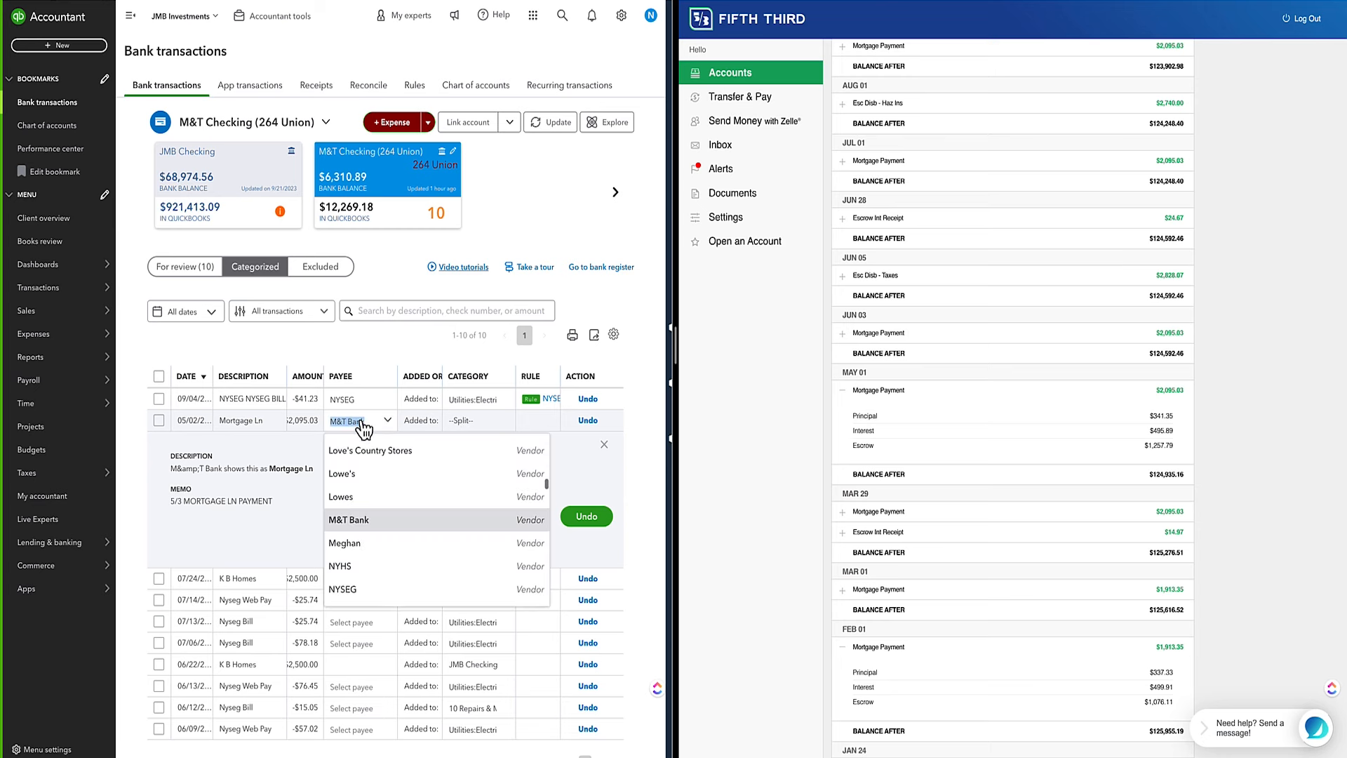
left_click(274, 429)
Start a bank rule from the June Mortgage Ln transaction awaiting review and name it M&T Monthly Mortgage
left_click(188, 272)
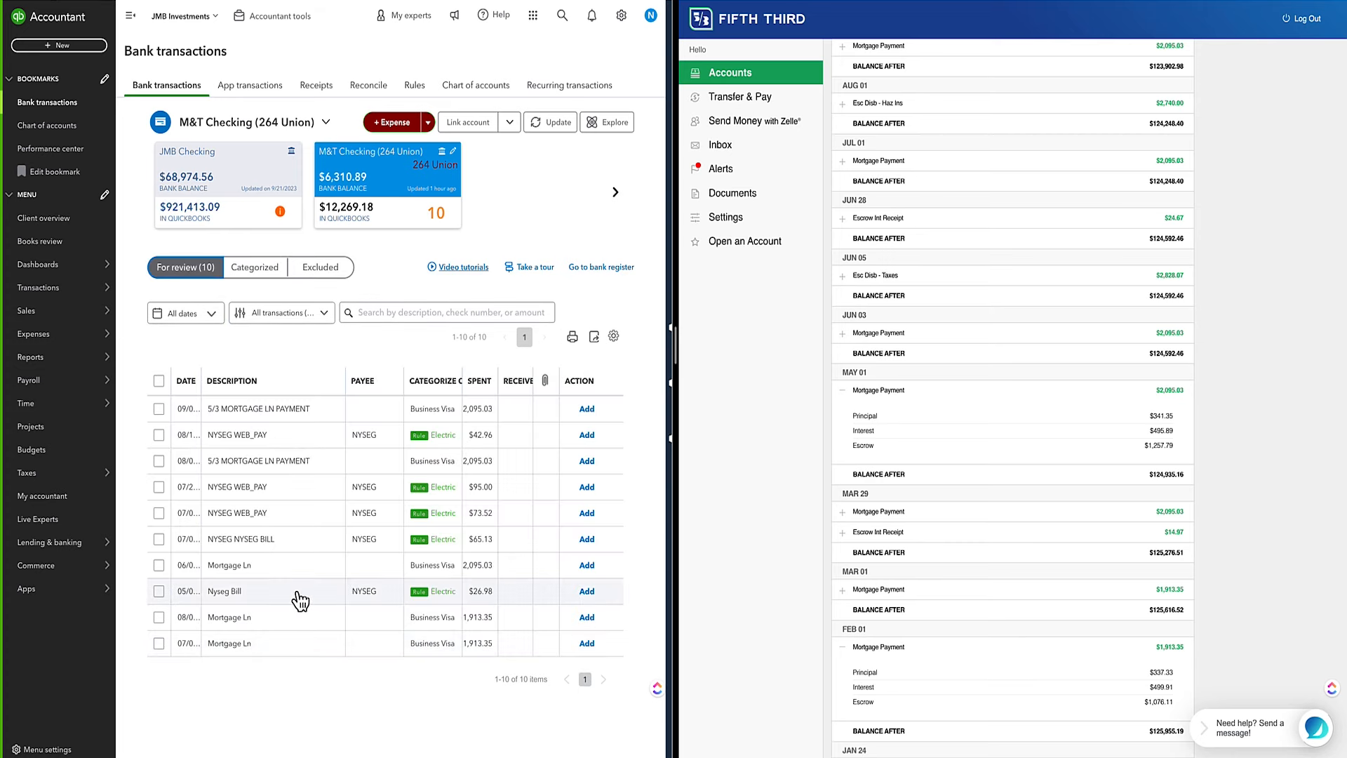
left_click(263, 565)
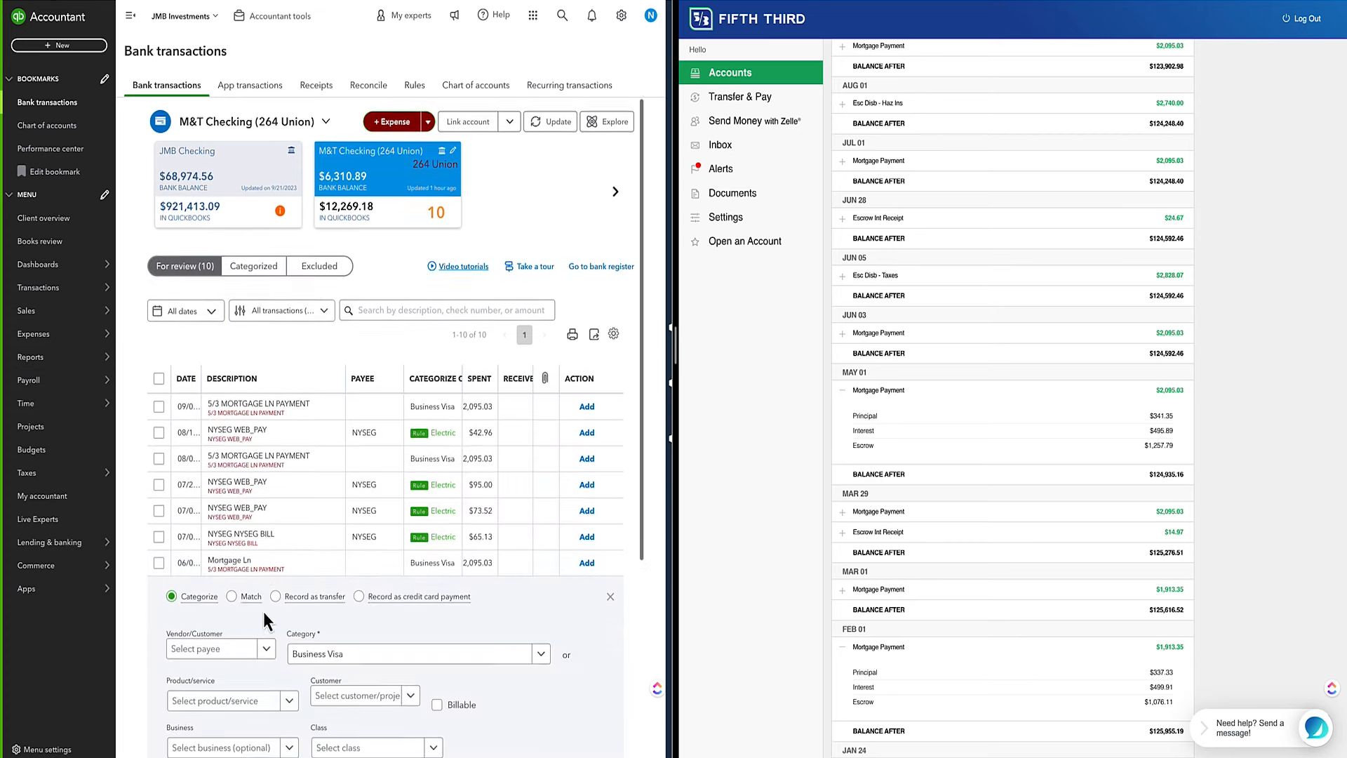
scroll(264, 612, "down", 3)
left_click(291, 707)
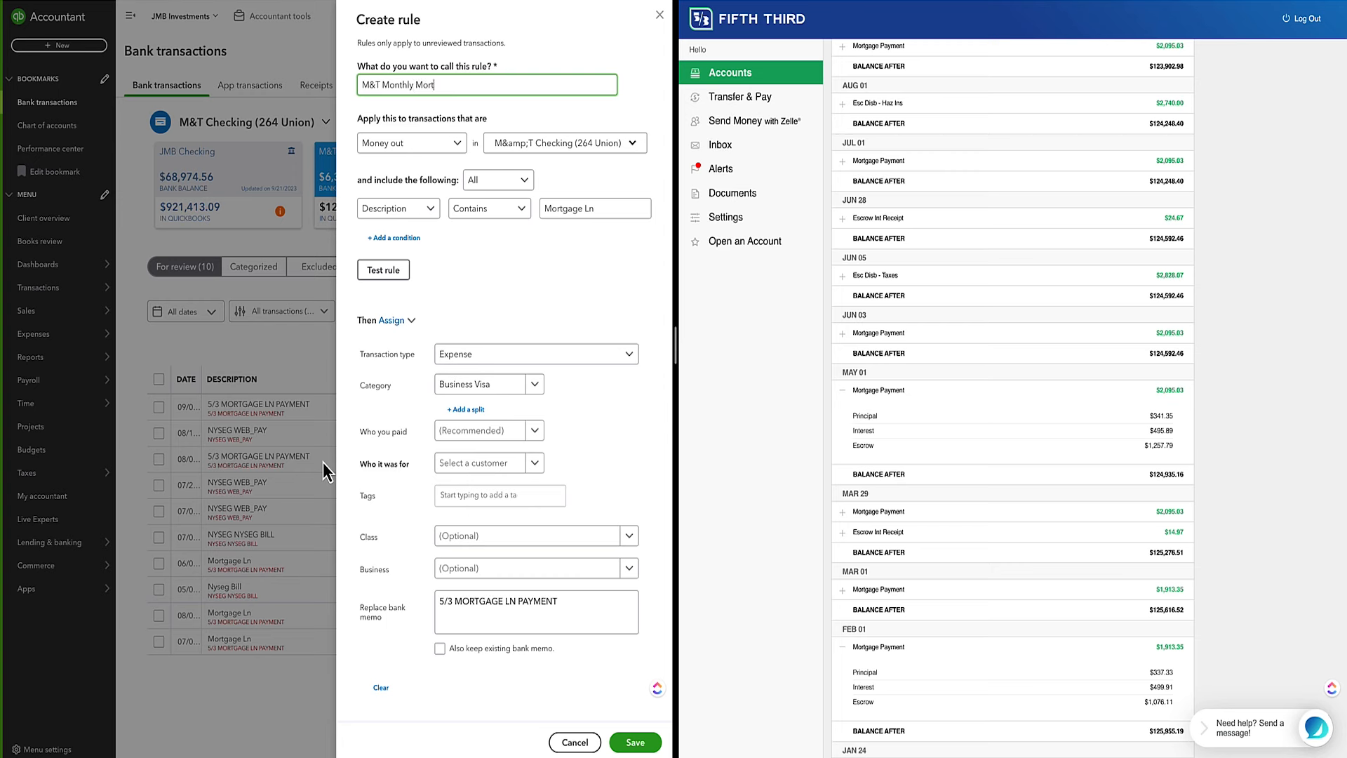
key("Tab")
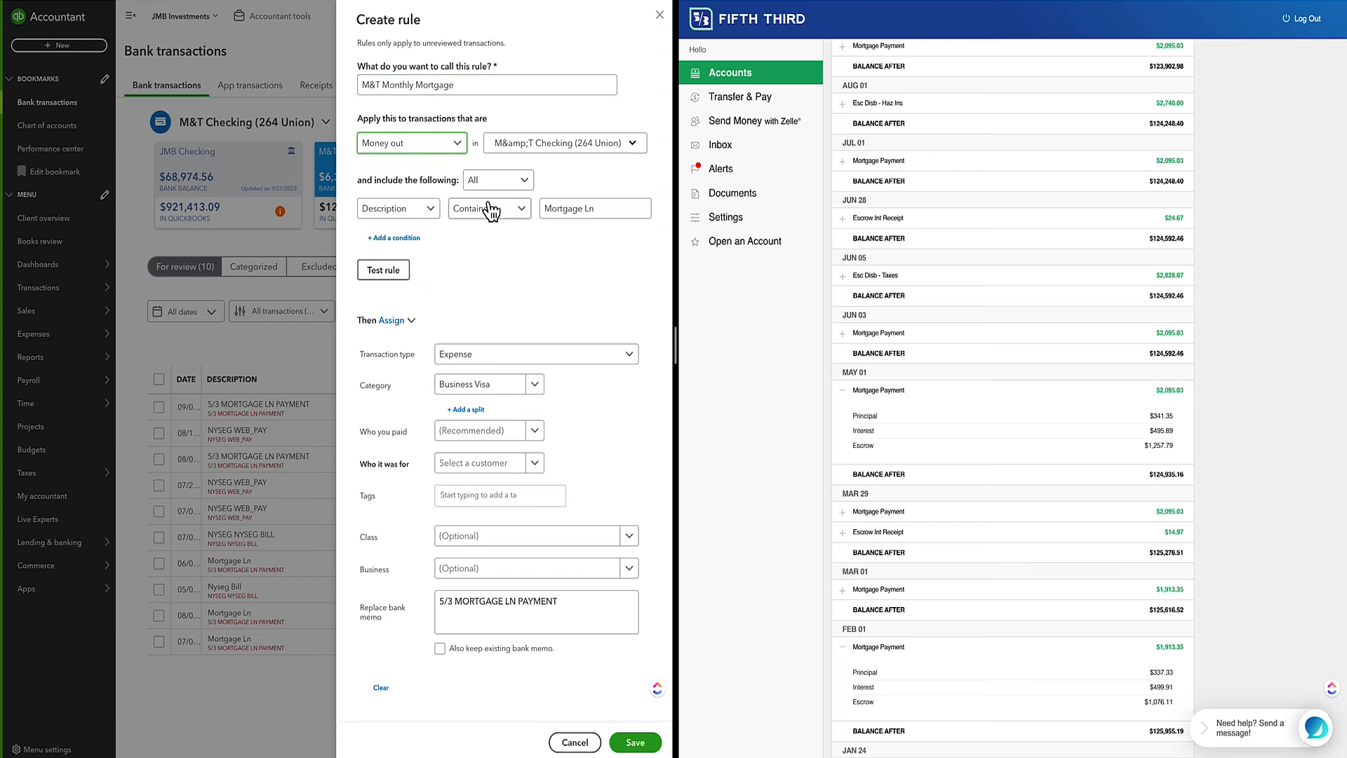
left_click(564, 209)
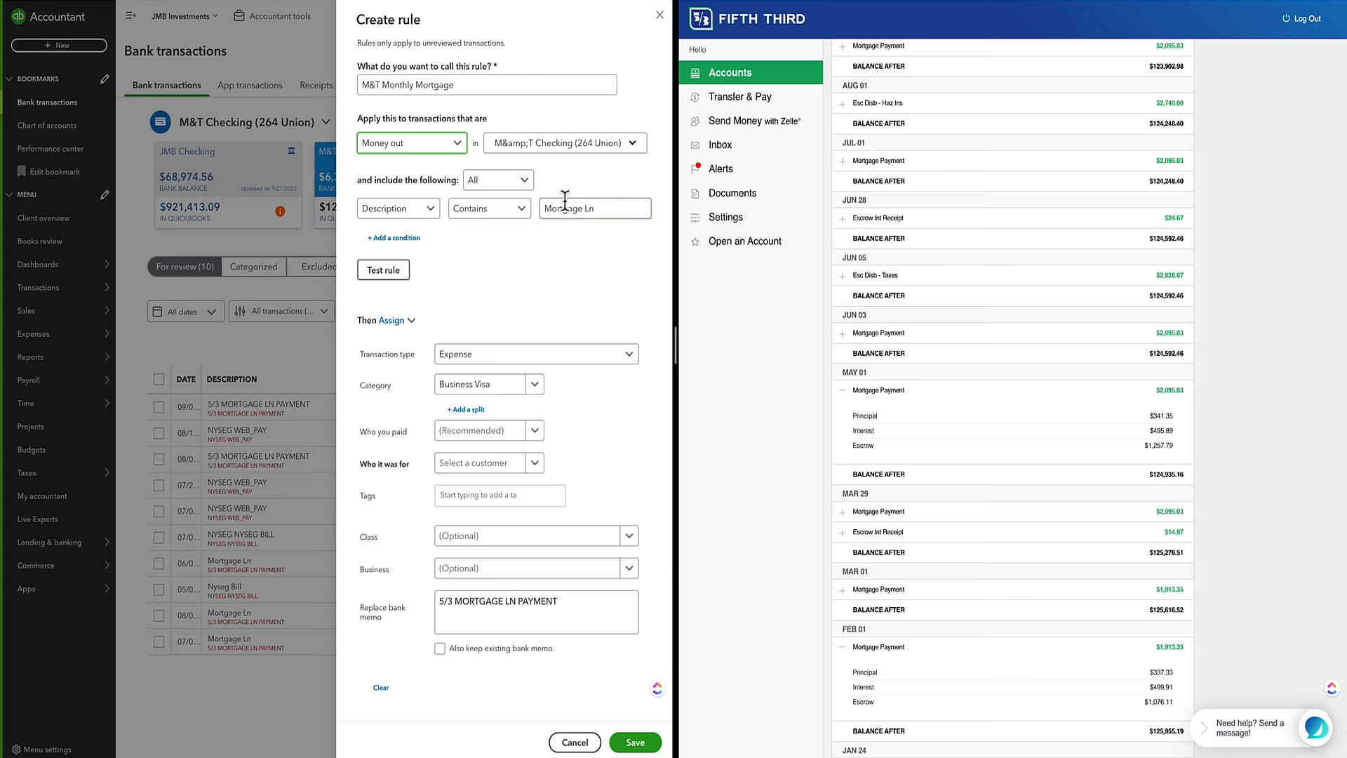
Add a category split to the bank rule and split it by amount in dollars
left_click(497, 387)
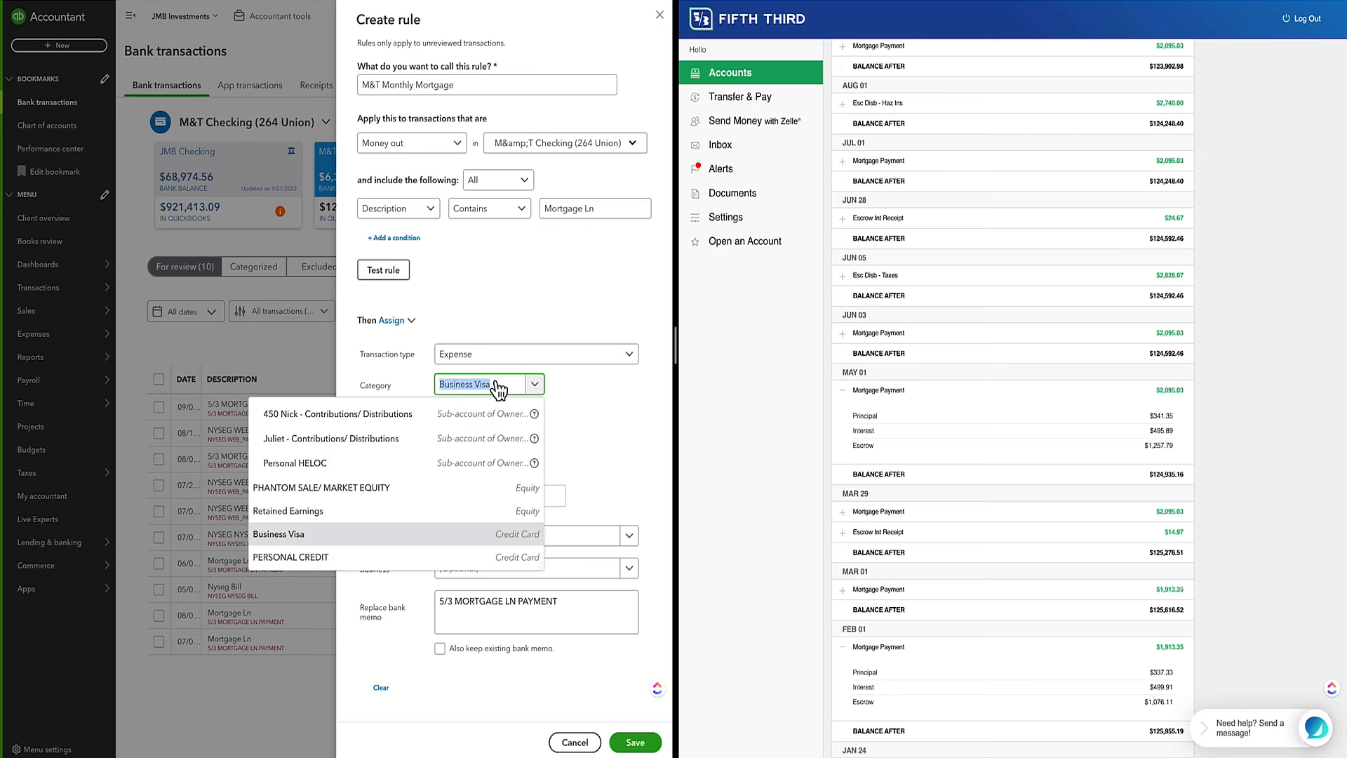
left_click(583, 399)
left_click(466, 410)
left_click(404, 414)
left_click(398, 461)
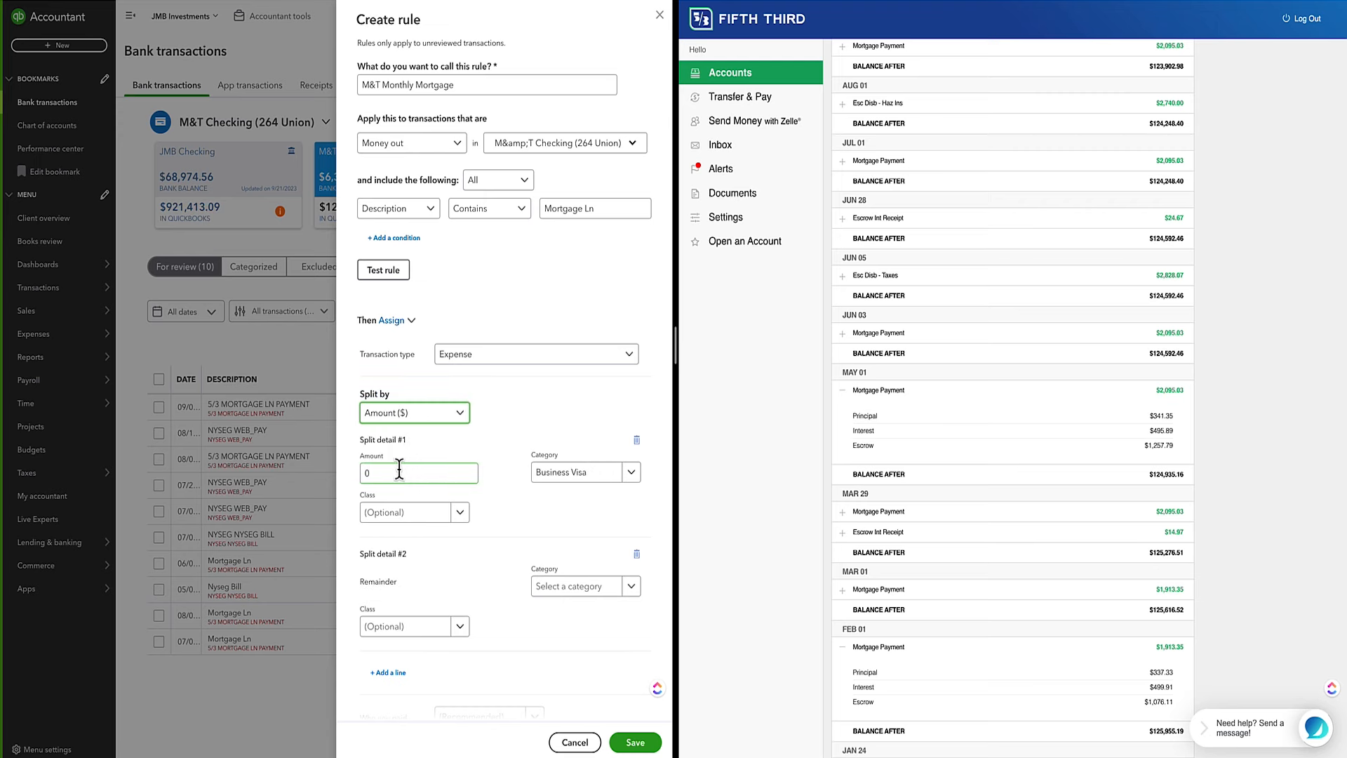
Fill the rule's first split line with the June 03 principal of 342.70, category Conventional Loans - 1 and class 122 Buffalo
left_click(399, 471)
scroll(1007, 432, "up", 1)
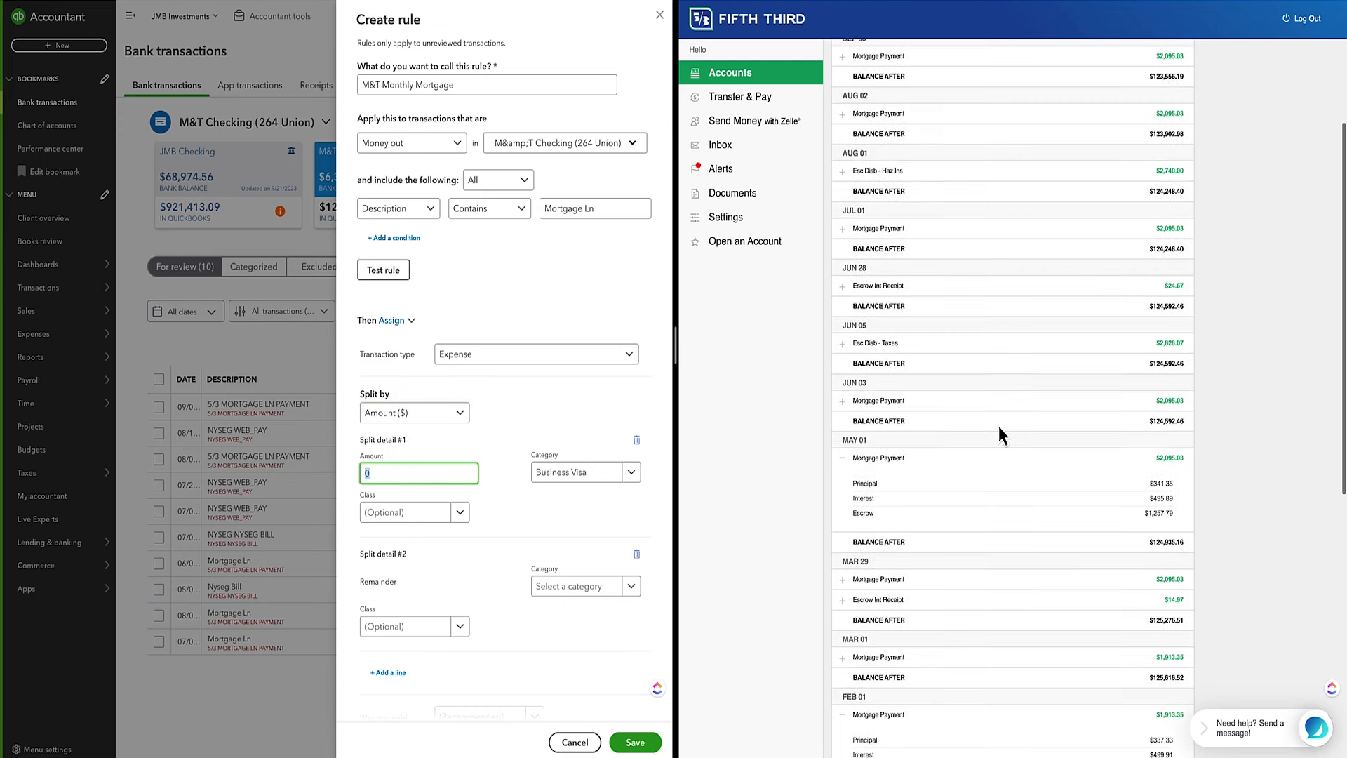
left_click(843, 402)
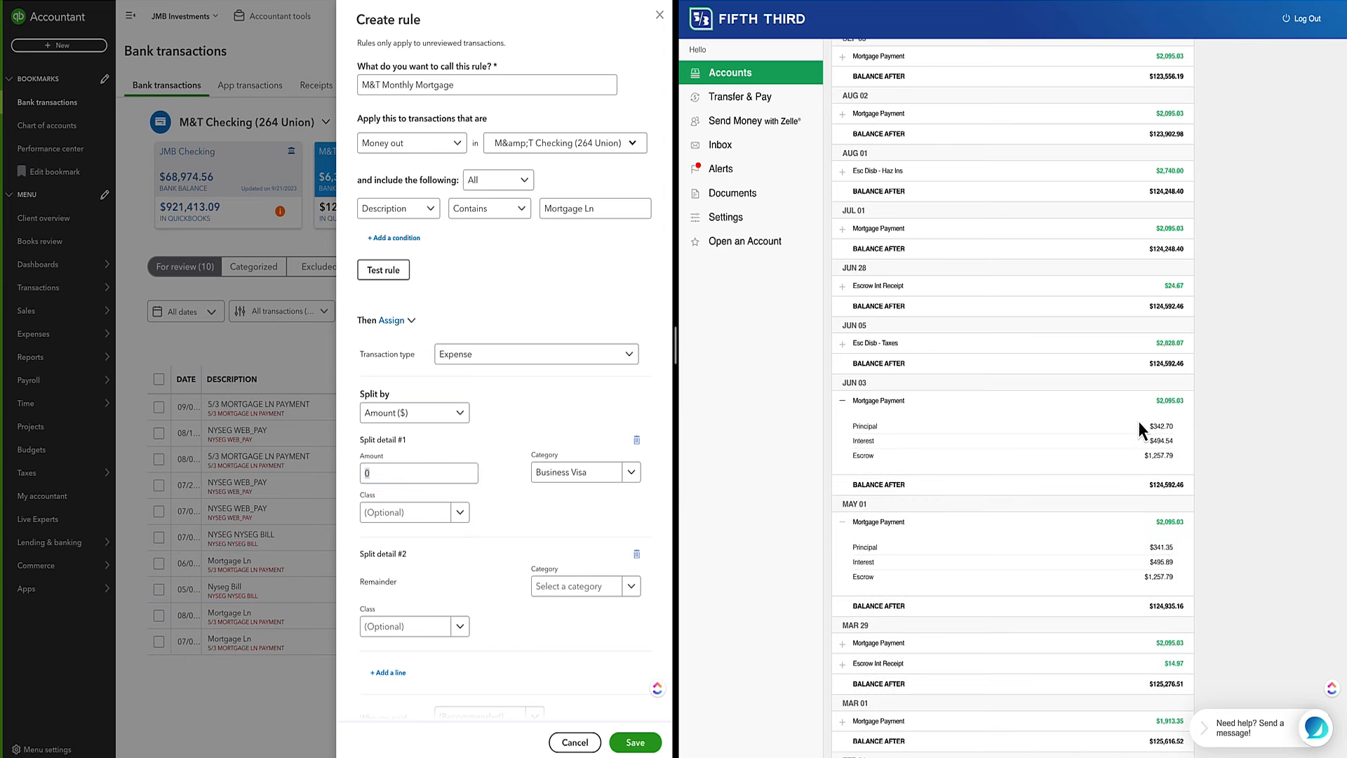
left_click(432, 467)
type("342.70")
key("Tab")
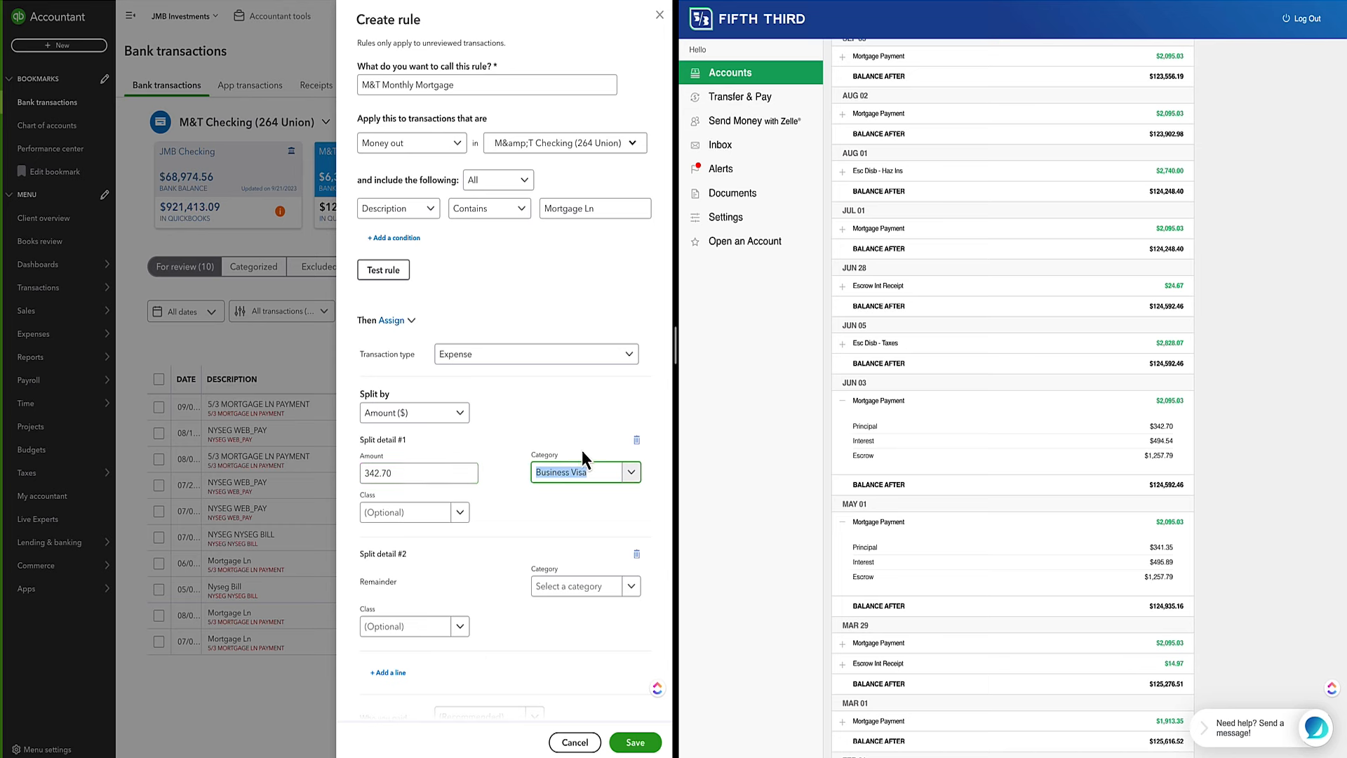
type("conv")
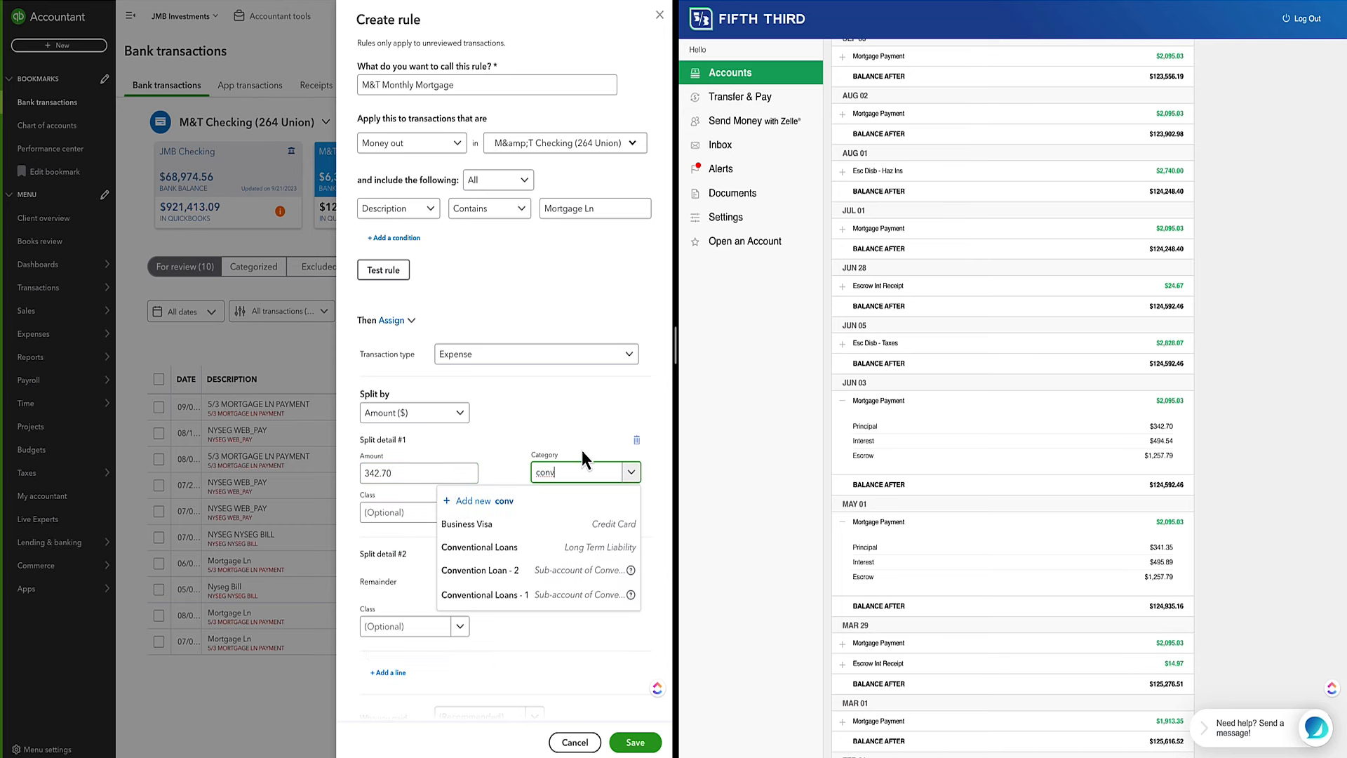
left_click(513, 602)
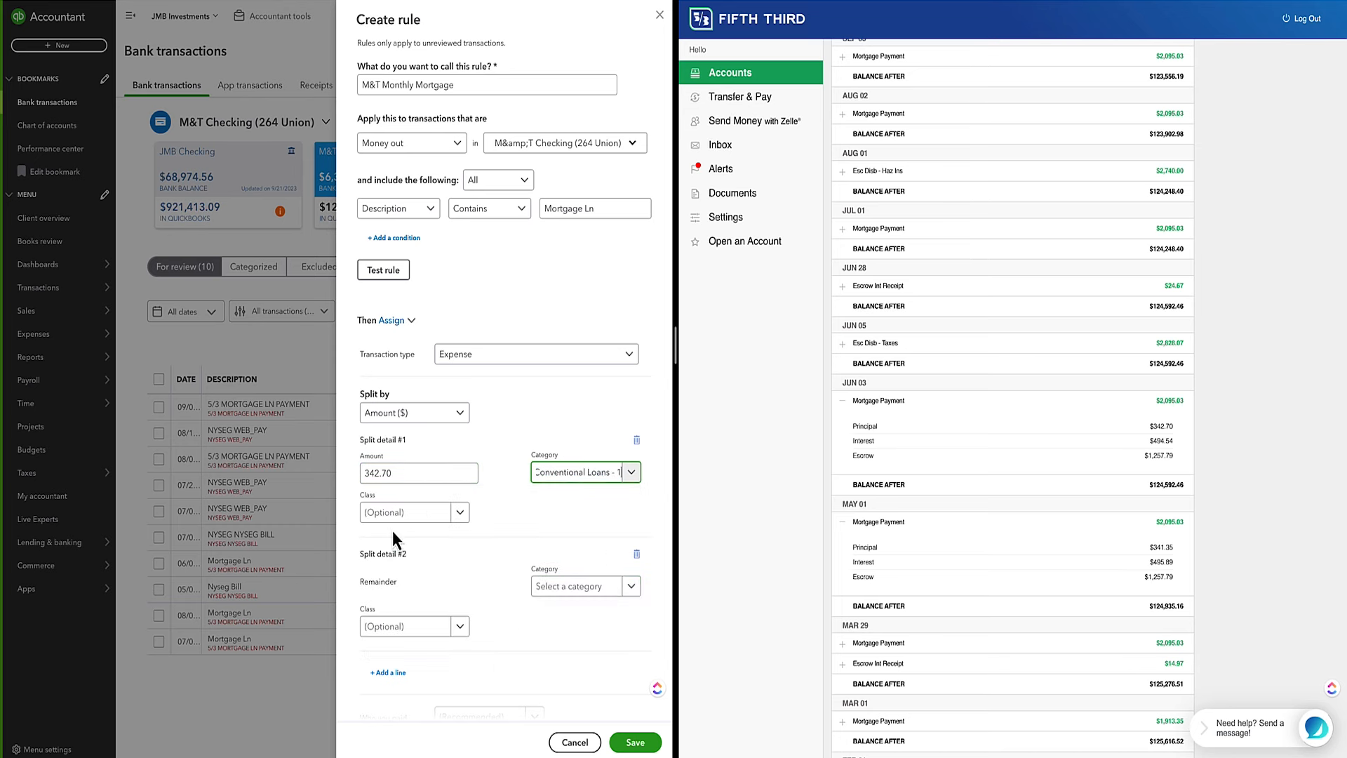
left_click(391, 518)
type("122")
left_click(390, 562)
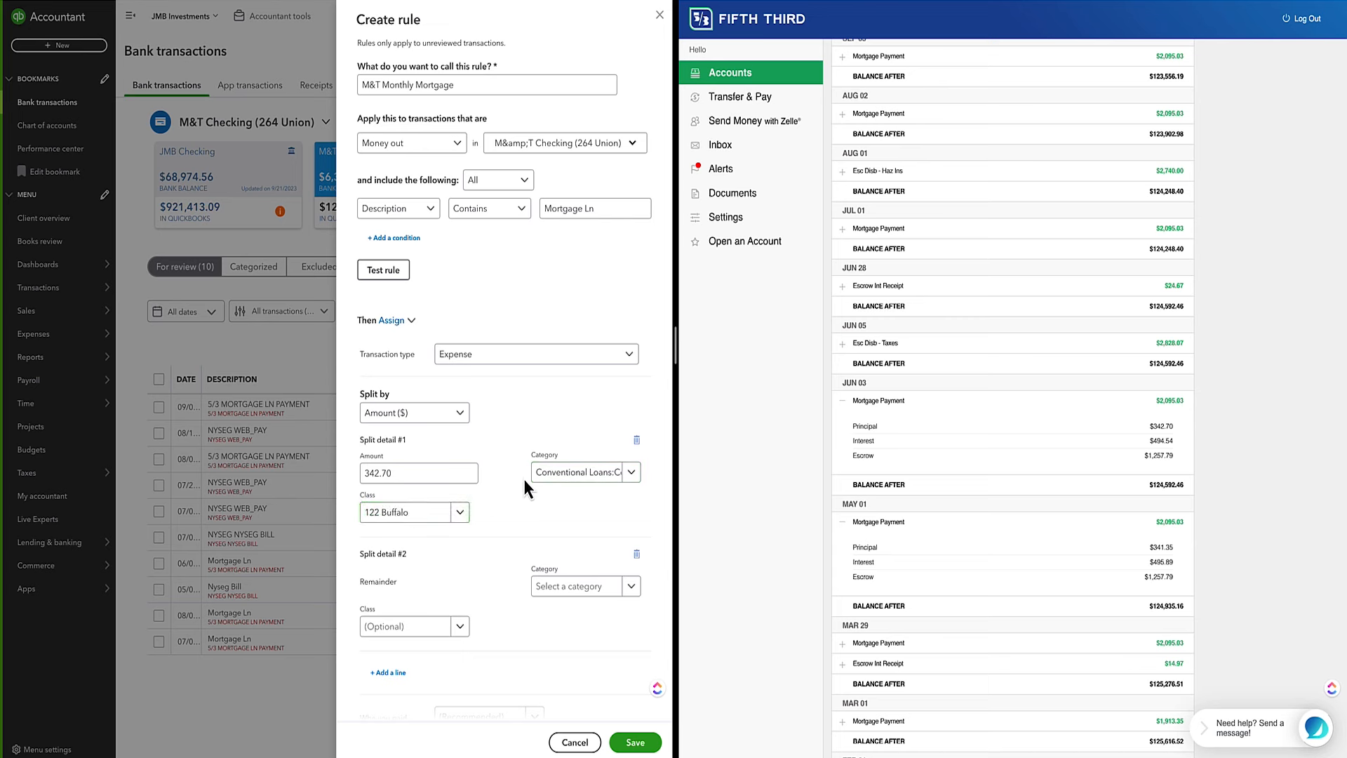
Add a third split line, and give the second line amount 494.54, category Conventional Loans - 1 and class 122 Buffalo
scroll(523, 477, "down", 3)
left_click(388, 558)
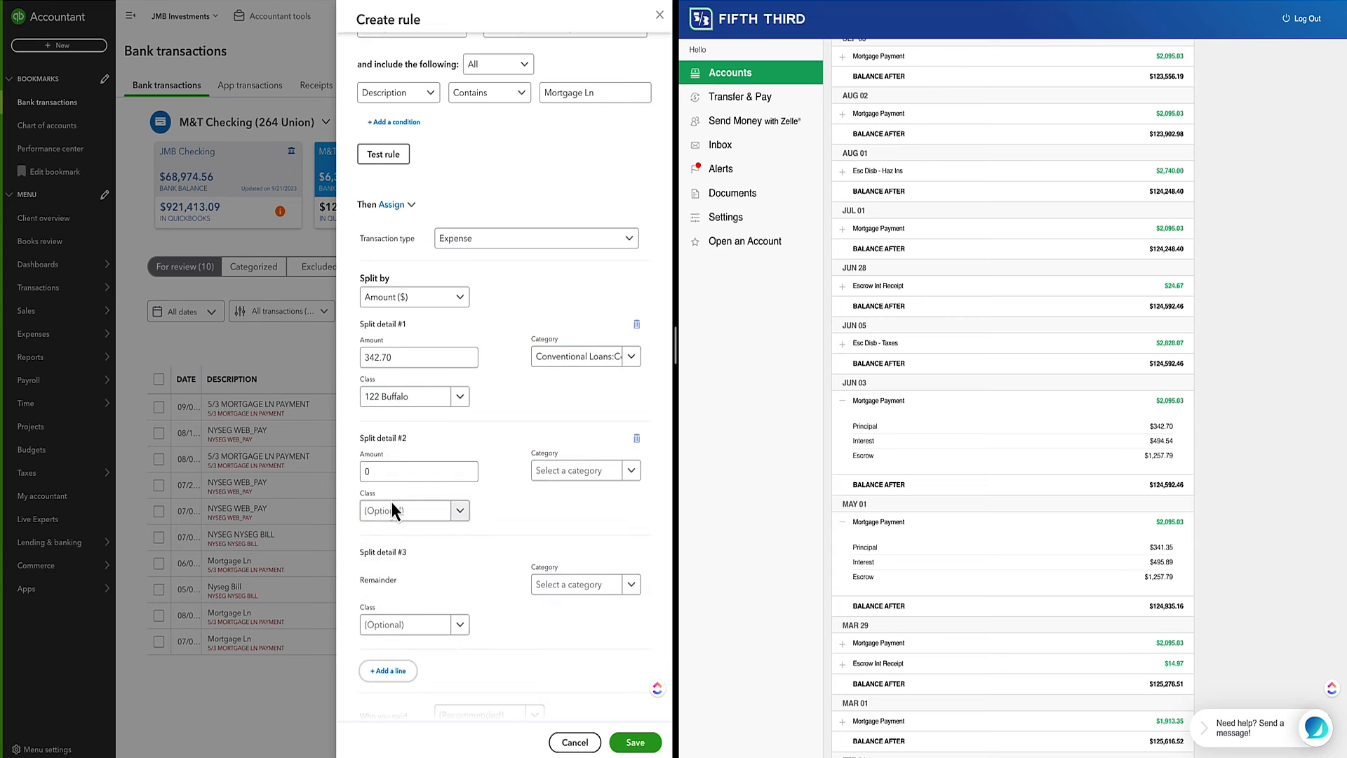
left_click(394, 471)
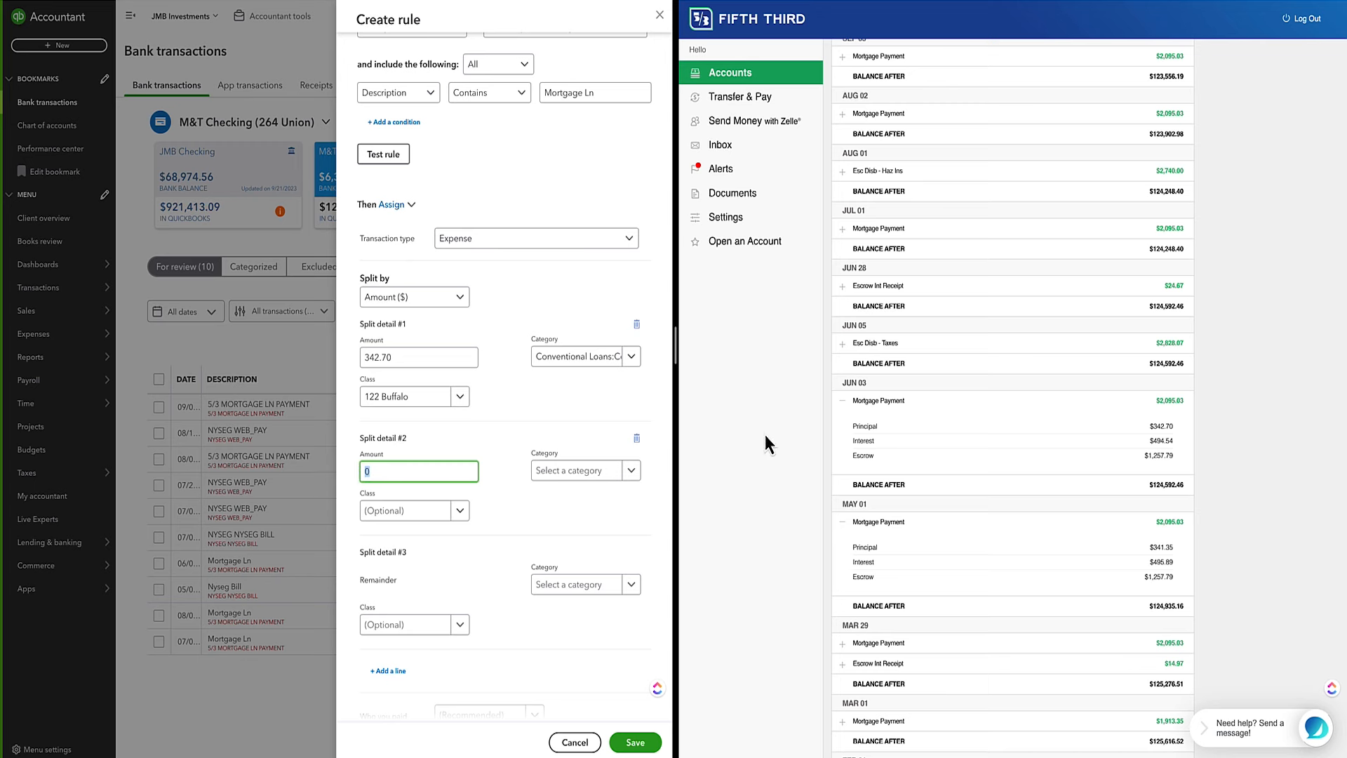
type("494.54")
key("Tab")
type("conven")
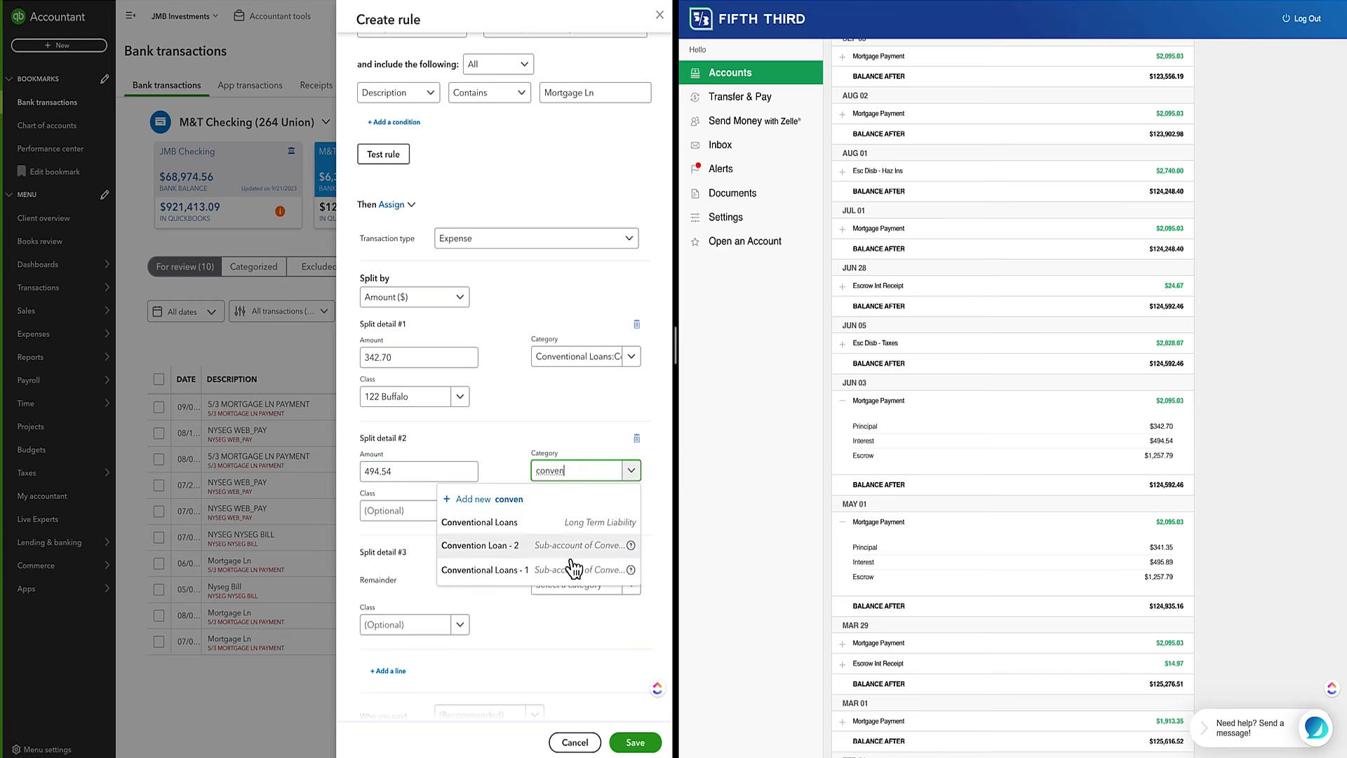
left_click(567, 561)
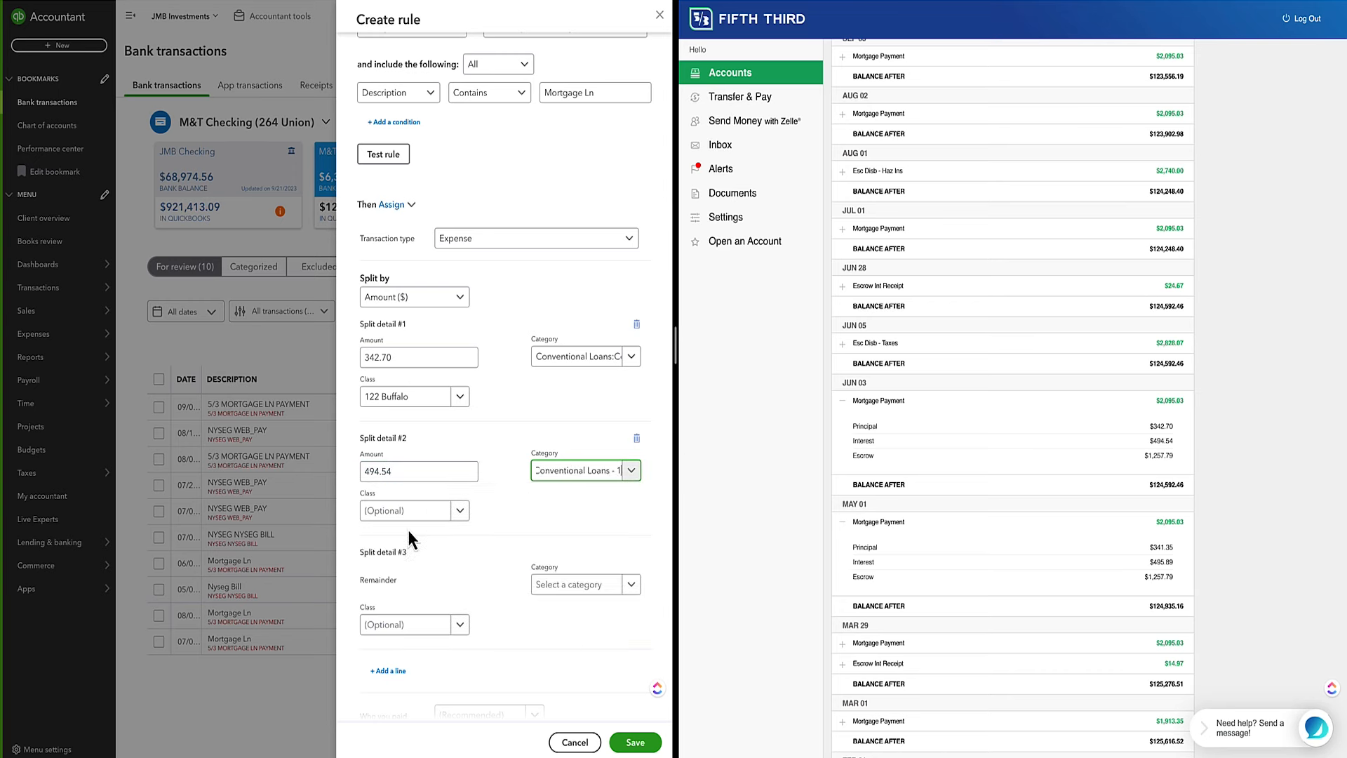
left_click(417, 519)
type("122")
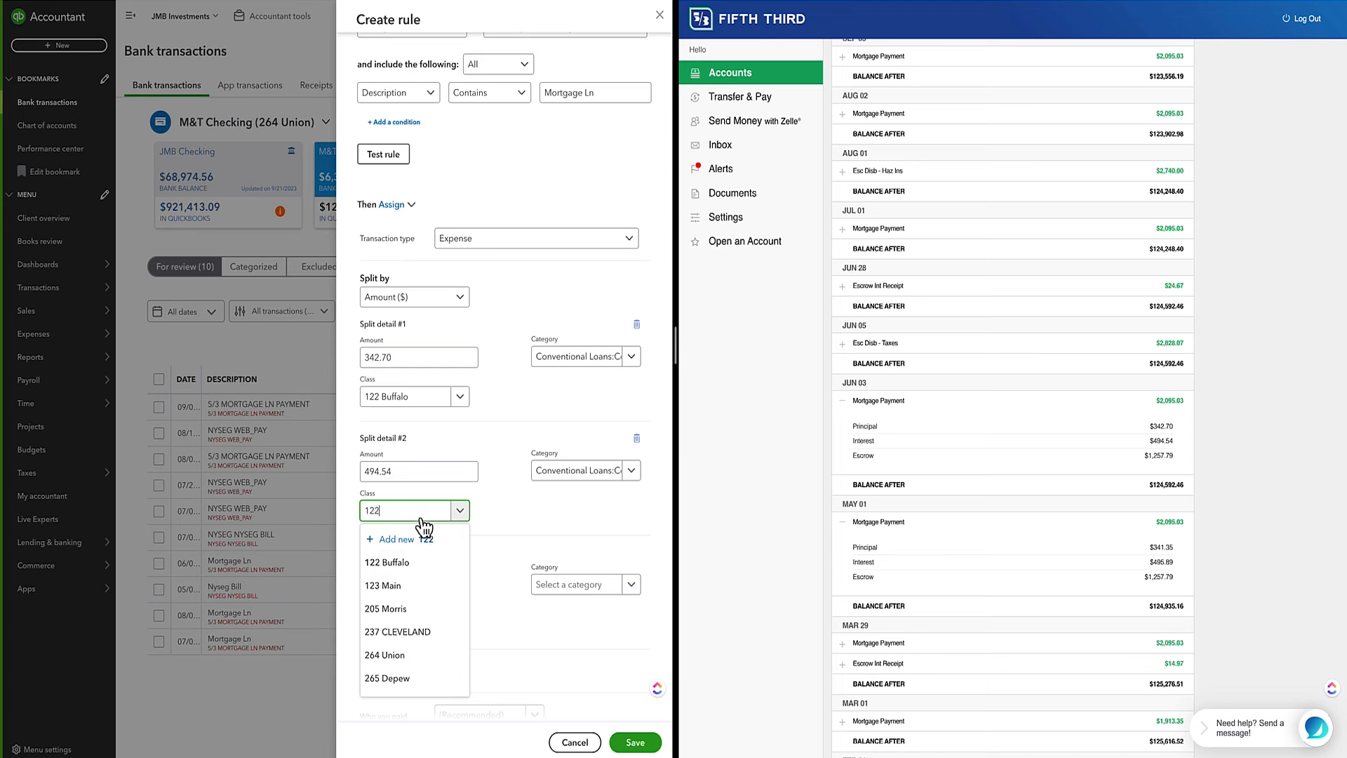
left_click(394, 562)
Change the second split line's category to 09 Interest
left_click(593, 470)
type("inte")
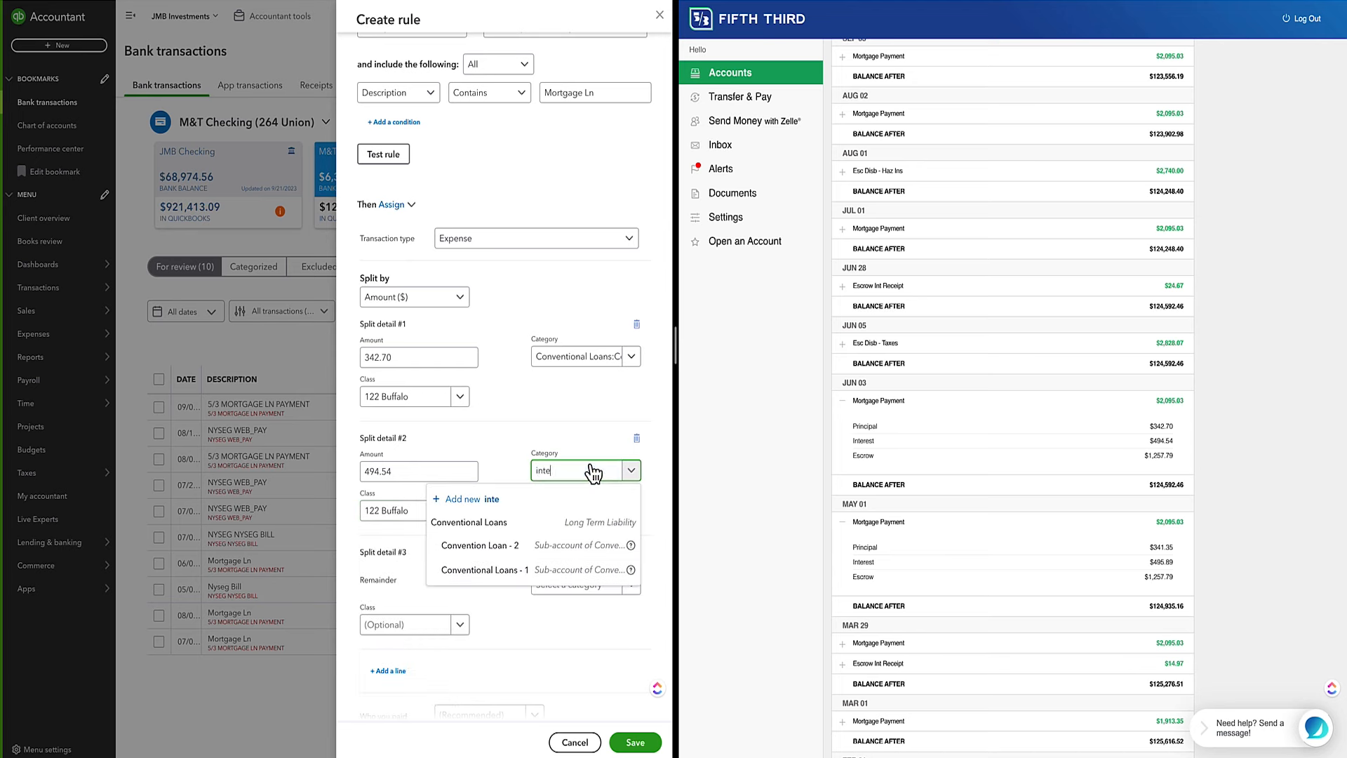
type("rest")
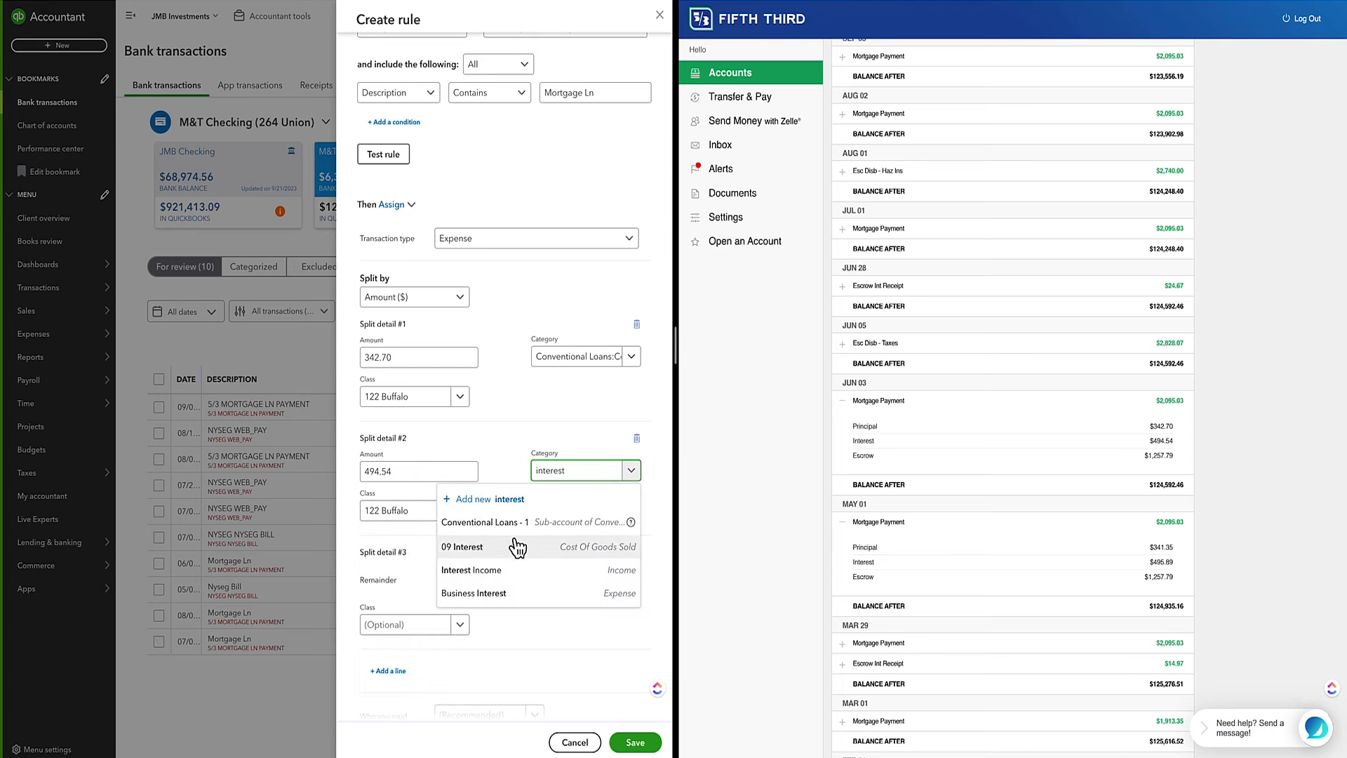
left_click(515, 547)
Assign the remainder split line to category Tax & Insurance Escrow and class 122 Buffalo
left_click(421, 624)
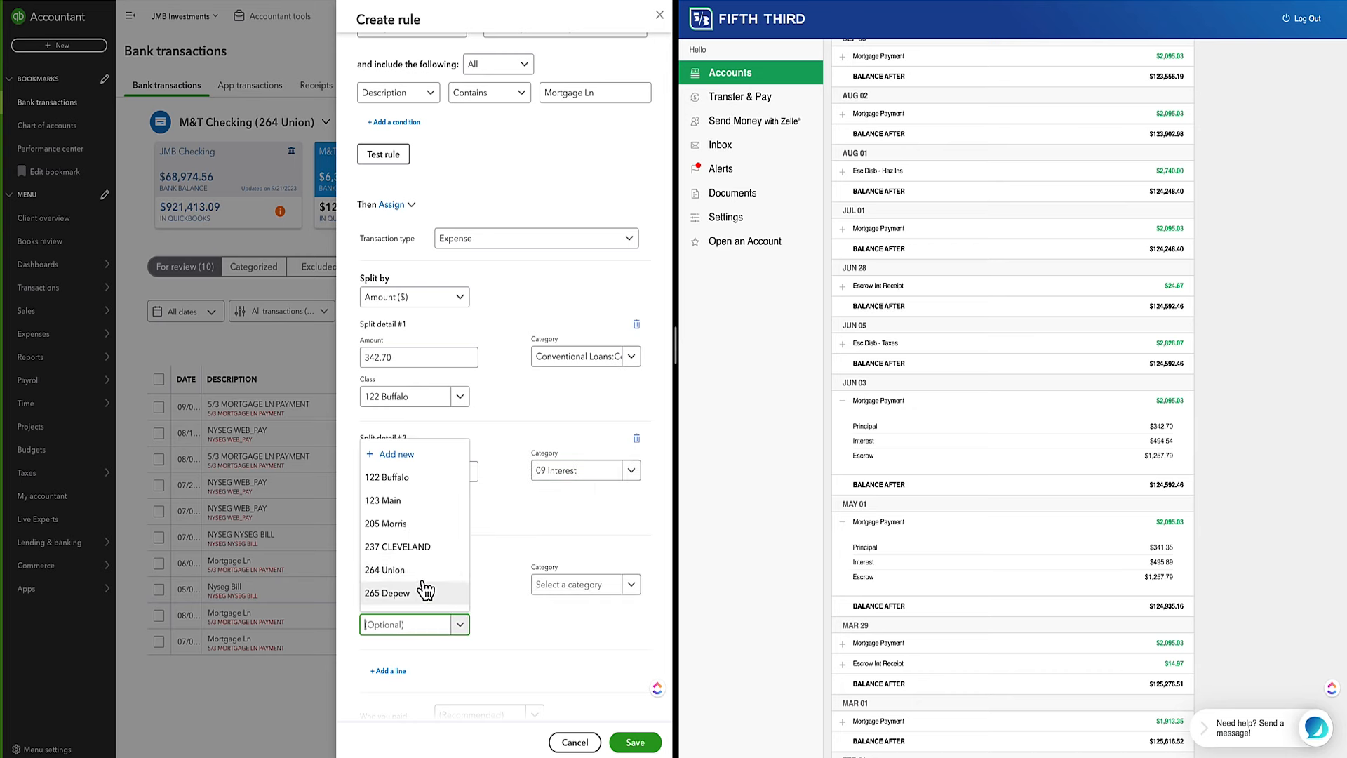
left_click(501, 573)
scroll(423, 592, "down", 2)
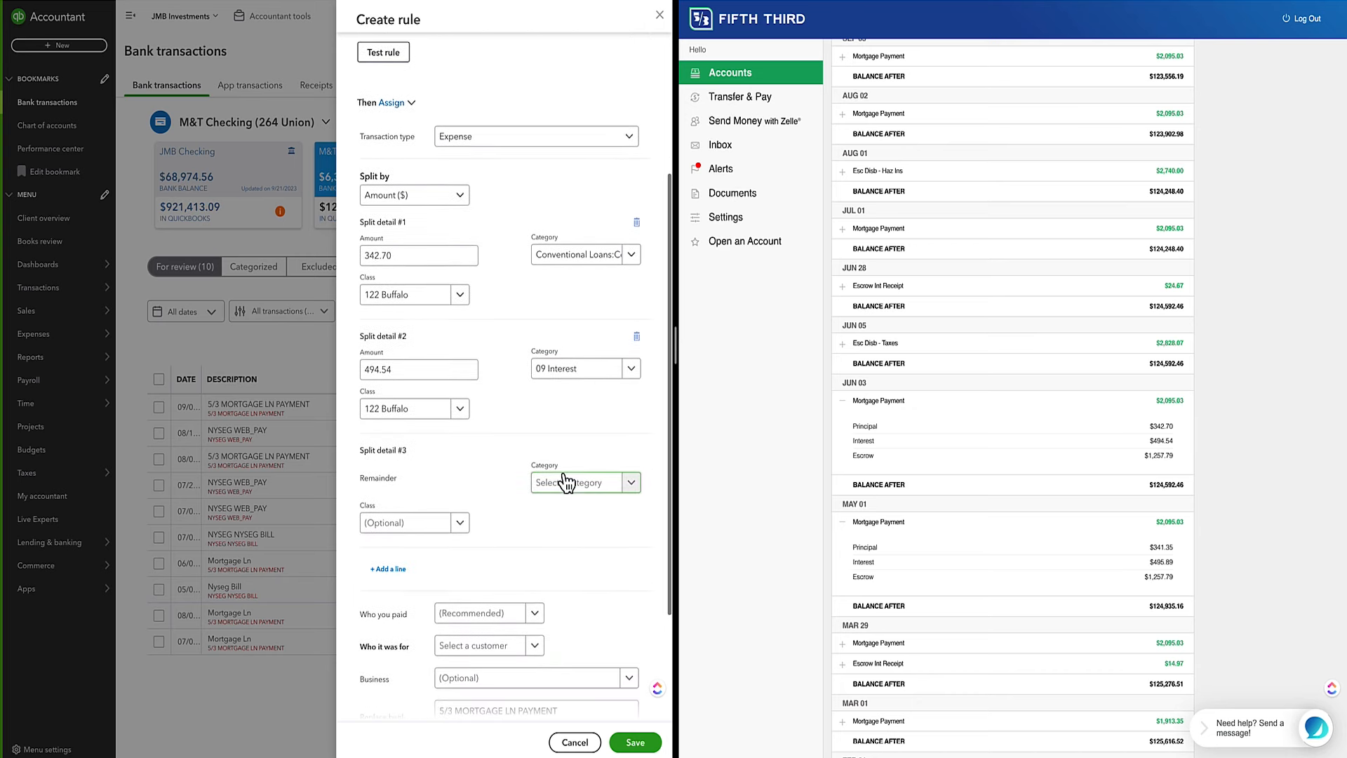
left_click(564, 484)
type("tax")
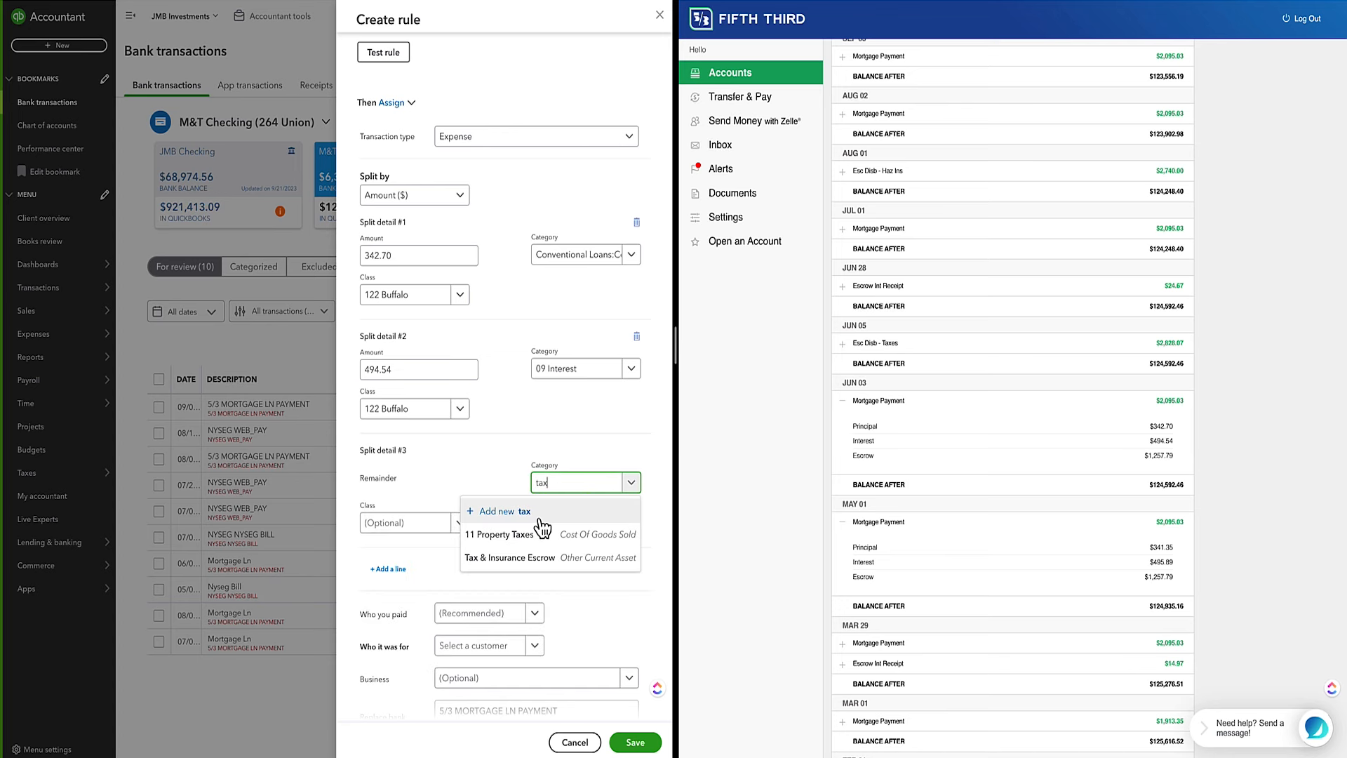
left_click(533, 557)
left_click(402, 525)
type("122")
left_click(410, 575)
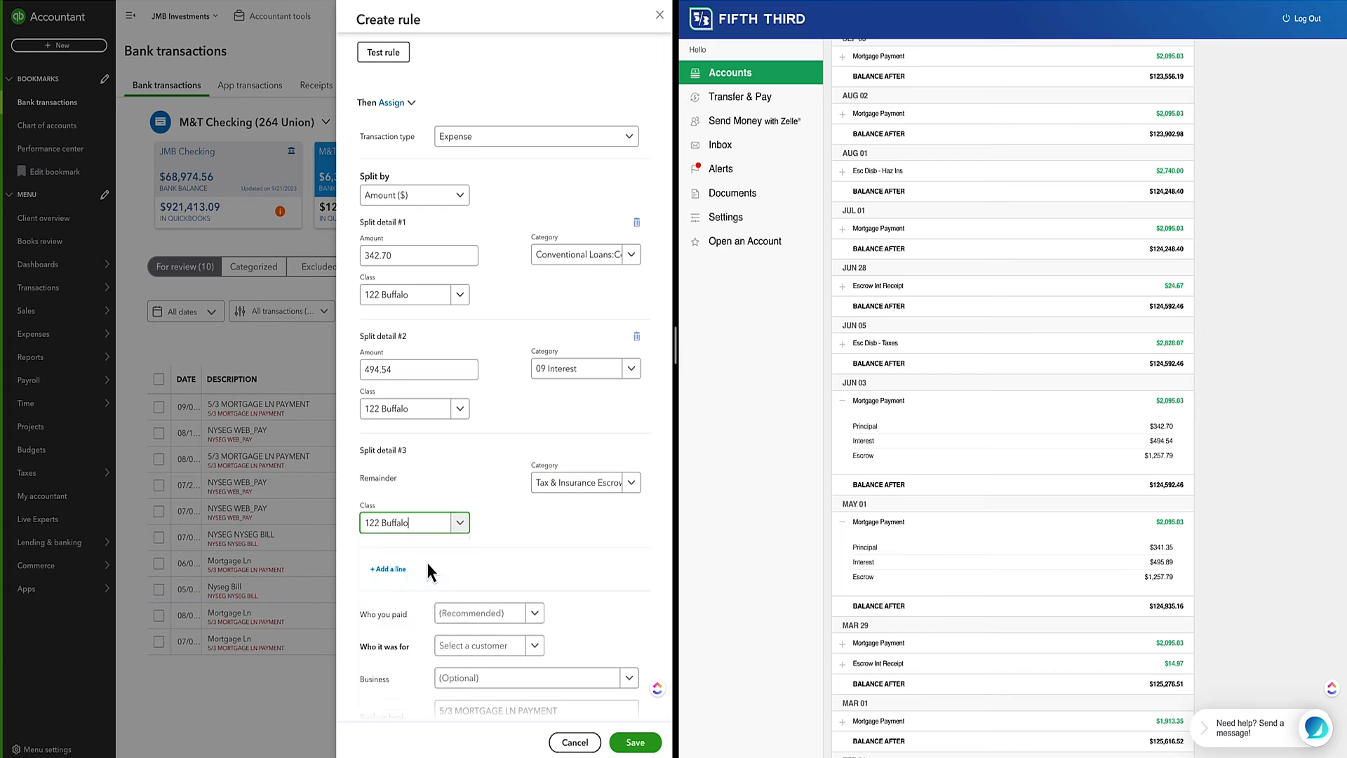
Set the rule's business to JMB Investments and its payee to M&T Bank, and save the rule
scroll(479, 483, "down", 3)
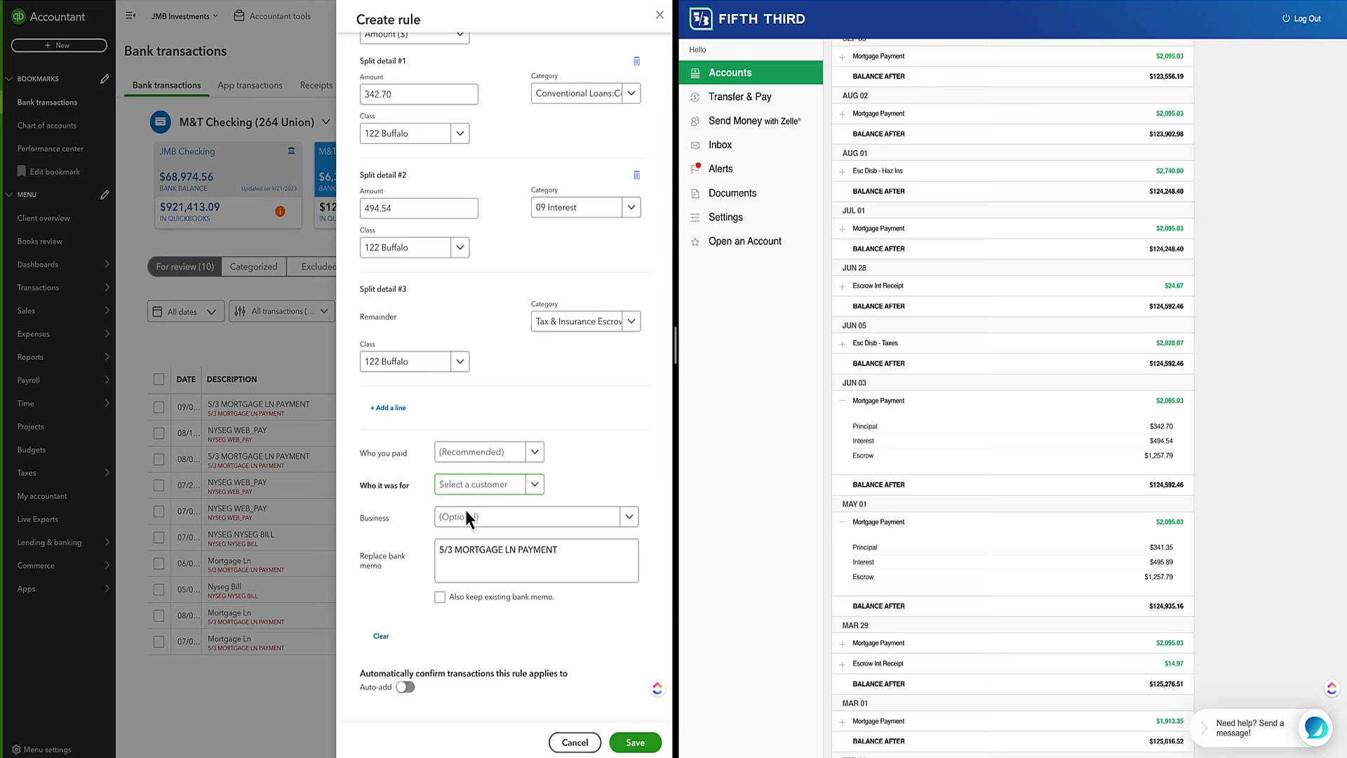
left_click(466, 517)
left_click(484, 613)
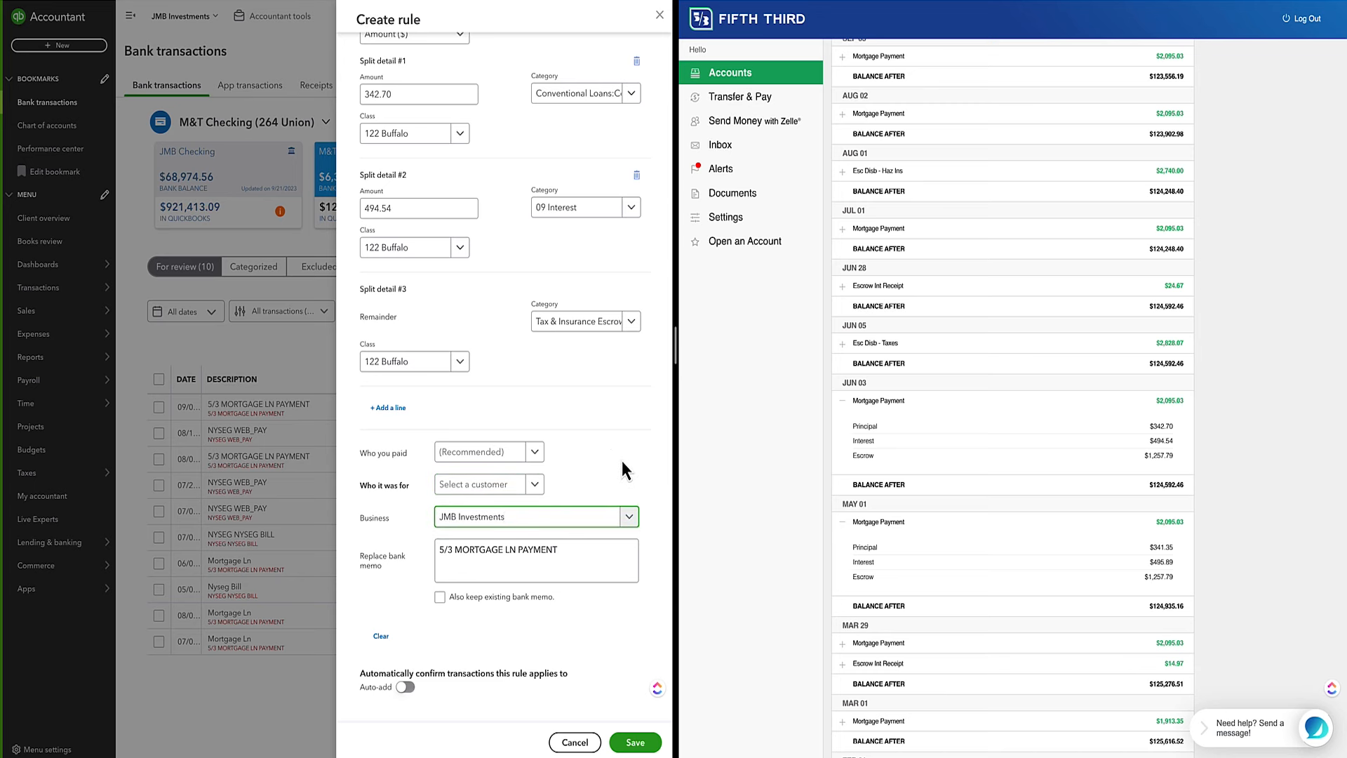
left_click(483, 455)
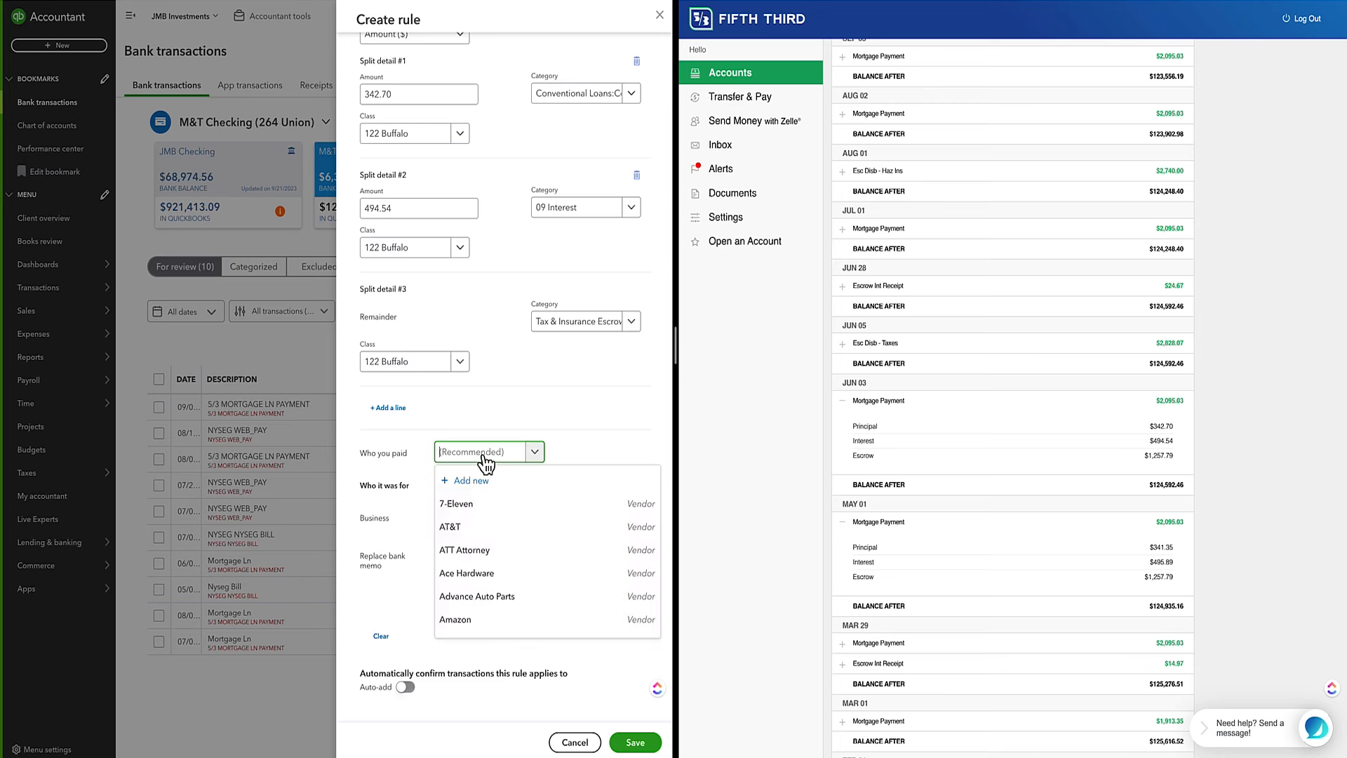
type("M&T")
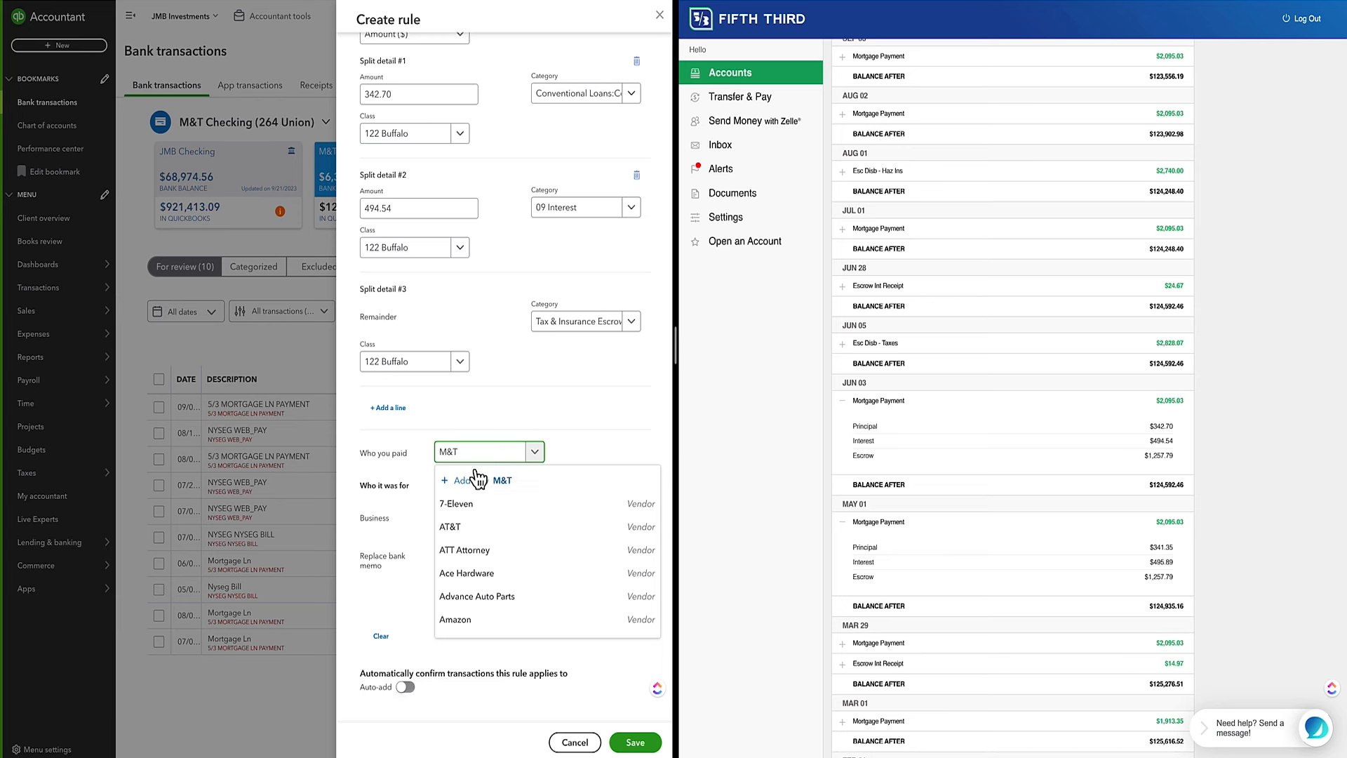
left_click(472, 504)
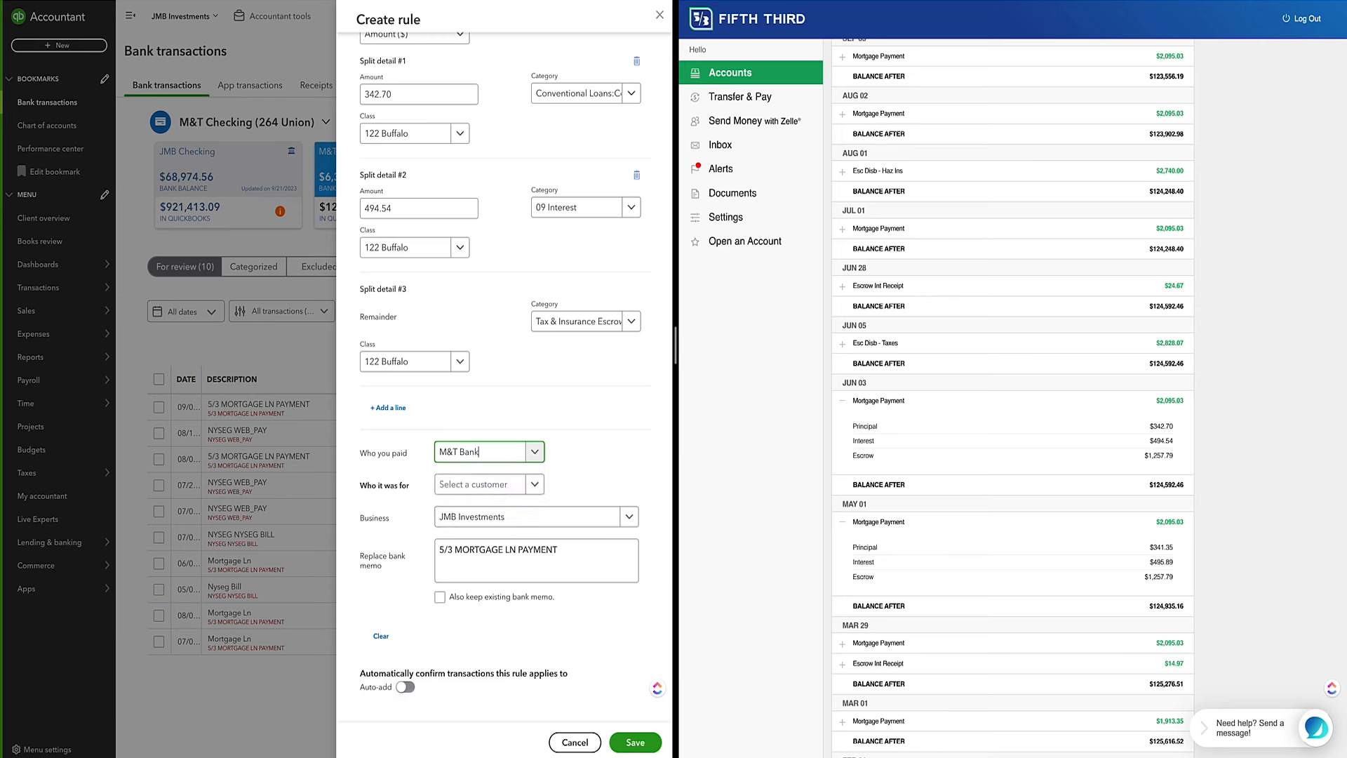
left_click(641, 747)
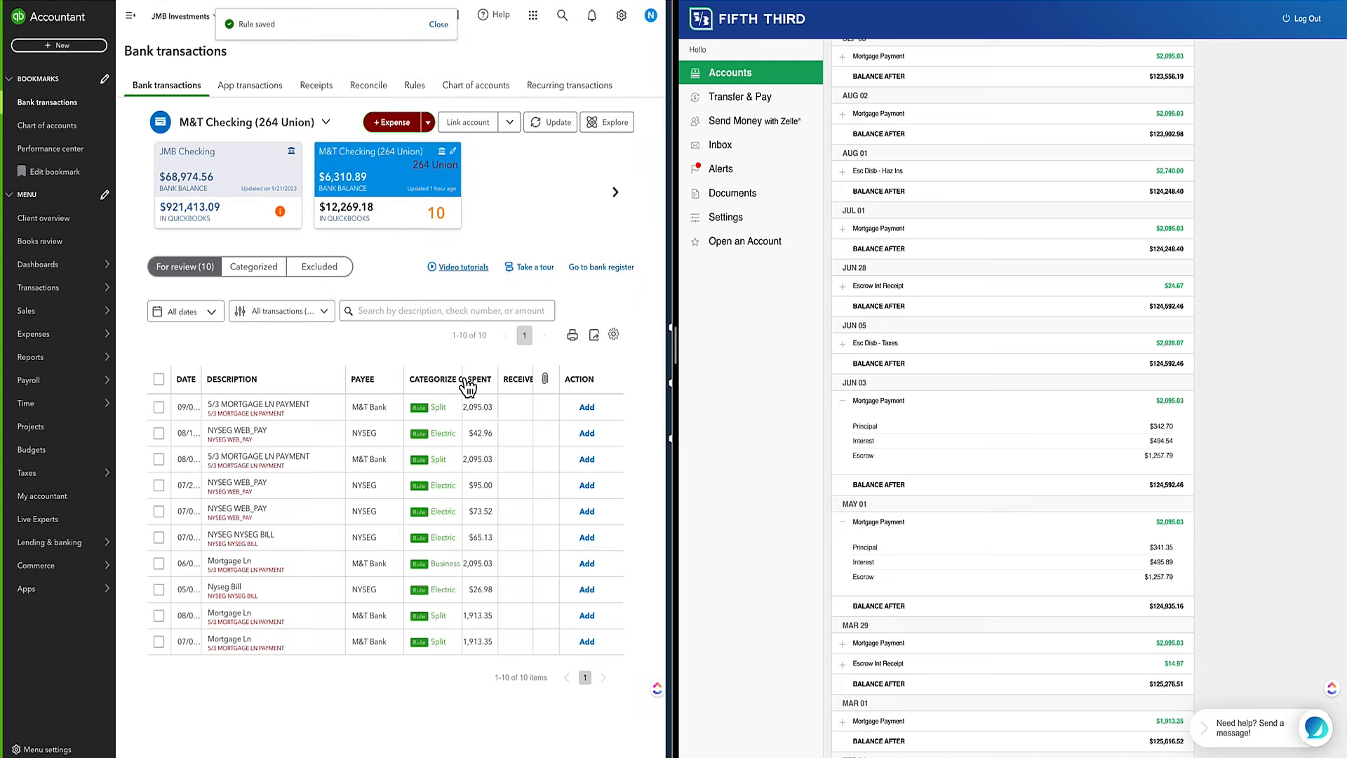
Widen the Categorize or Match column and review the M&T Monthly Mortgage rule applied to the June Mortgage Ln transaction
left_click_drag(461, 379, 528, 386)
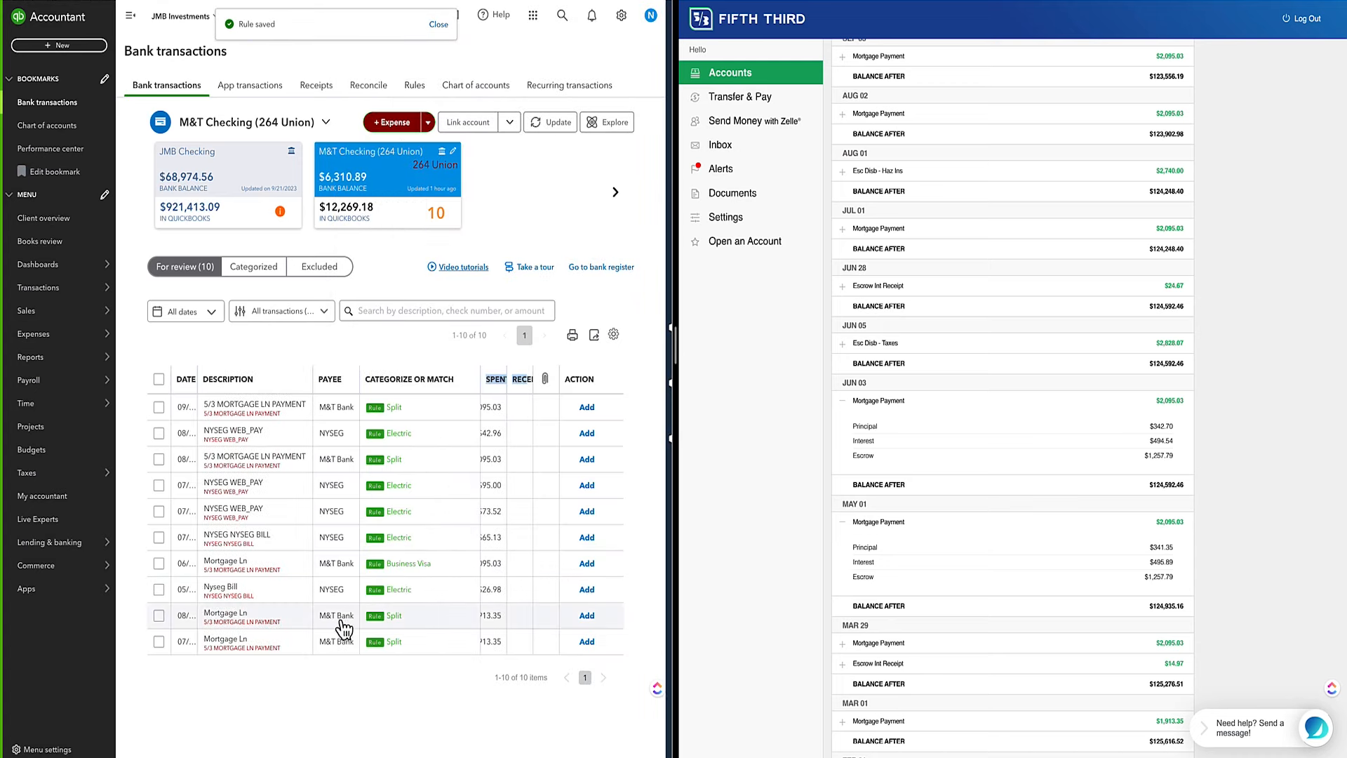
left_click(316, 572)
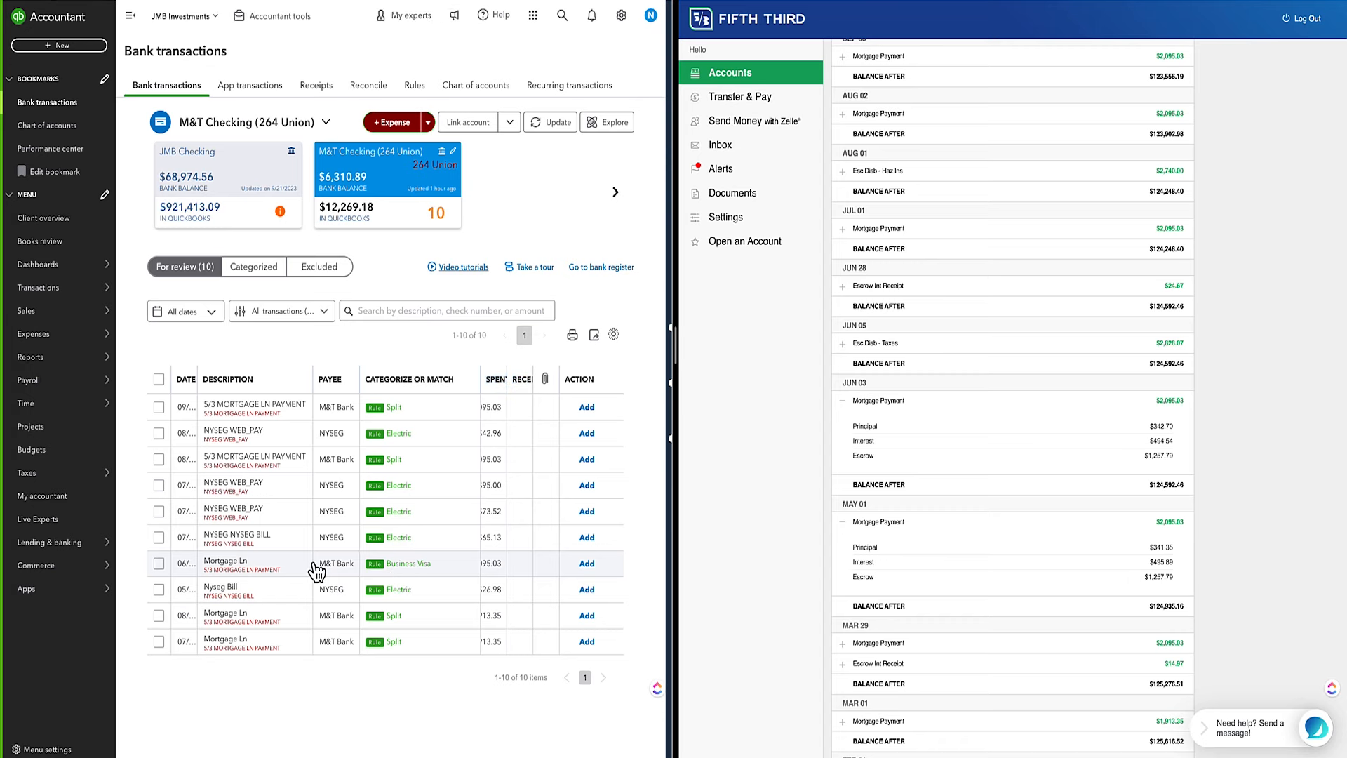
left_click(238, 627)
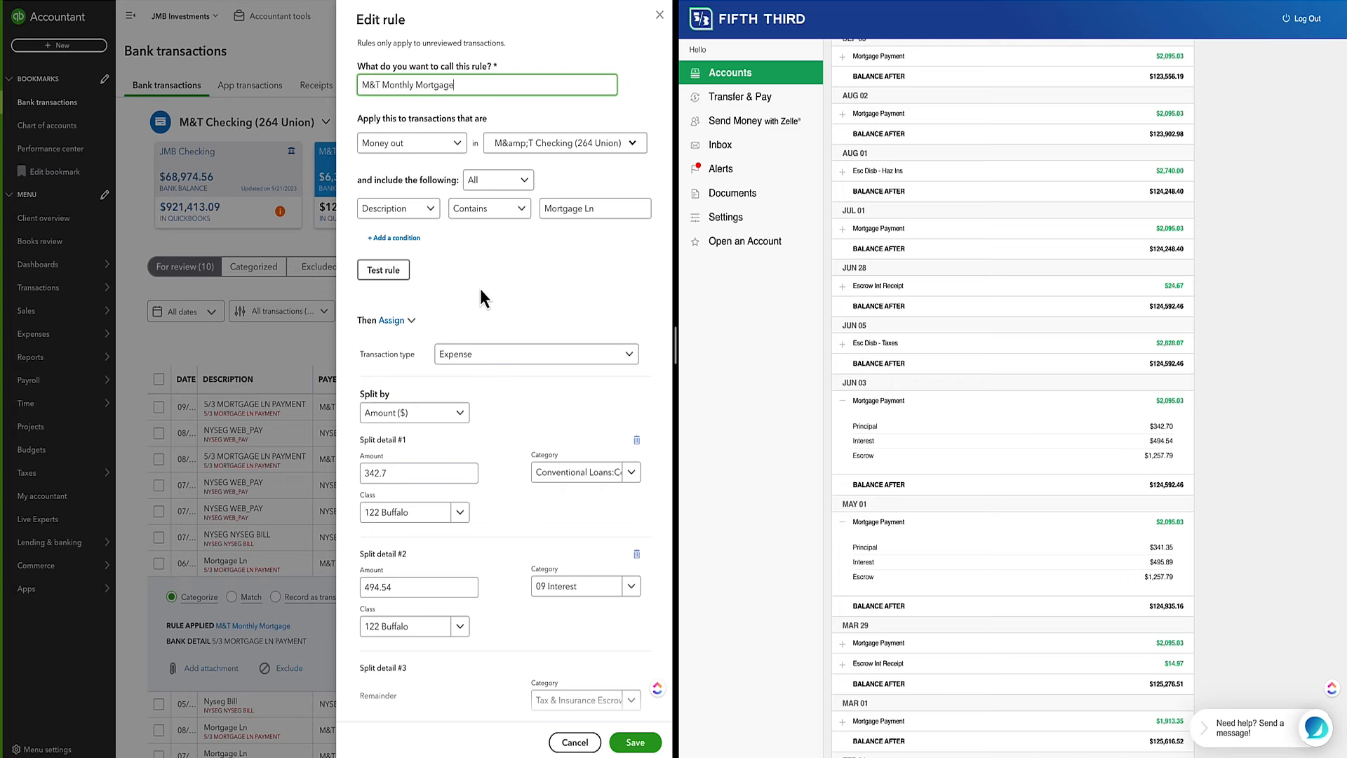
scroll(463, 400, "down", 5)
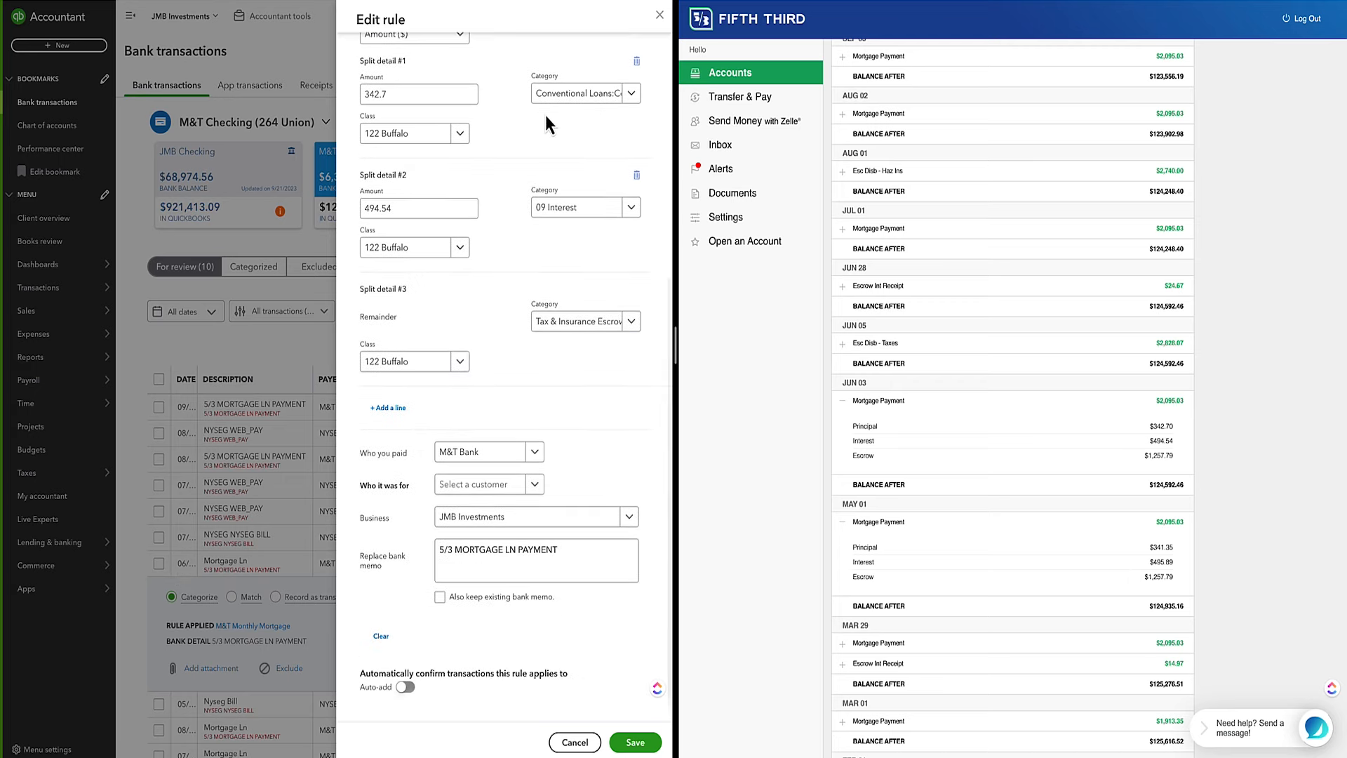
left_click(660, 15)
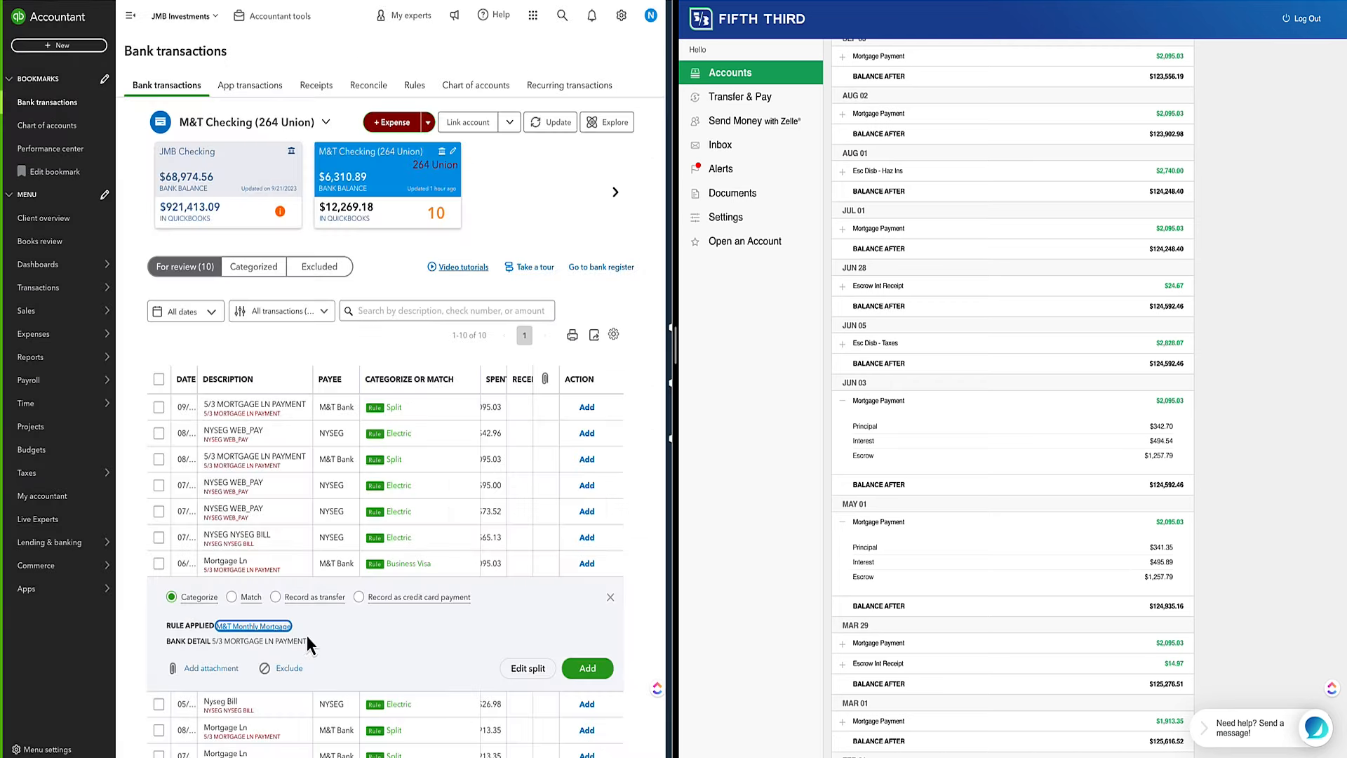
Add the June, August and September mortgage payments of 2,095.03 from the transactions awaiting review to the books
left_click(598, 675)
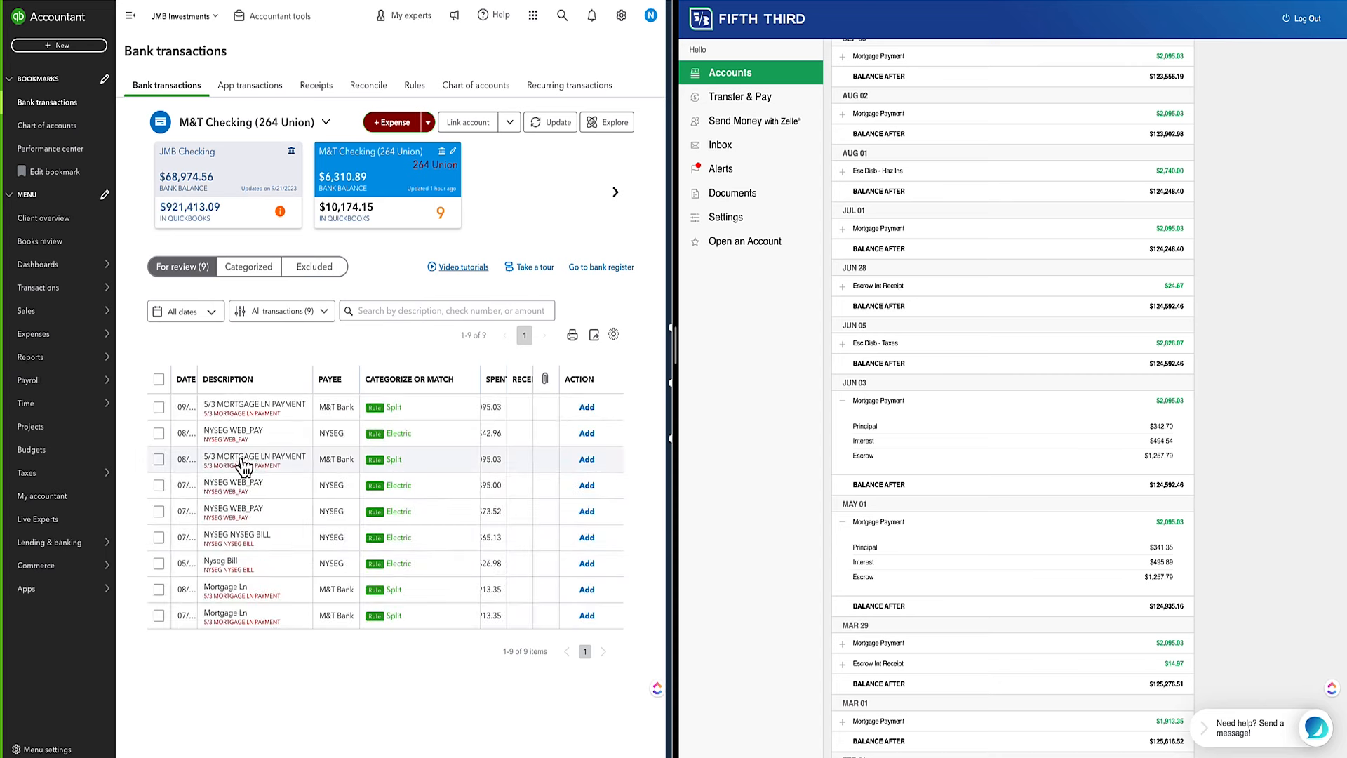
left_click(590, 463)
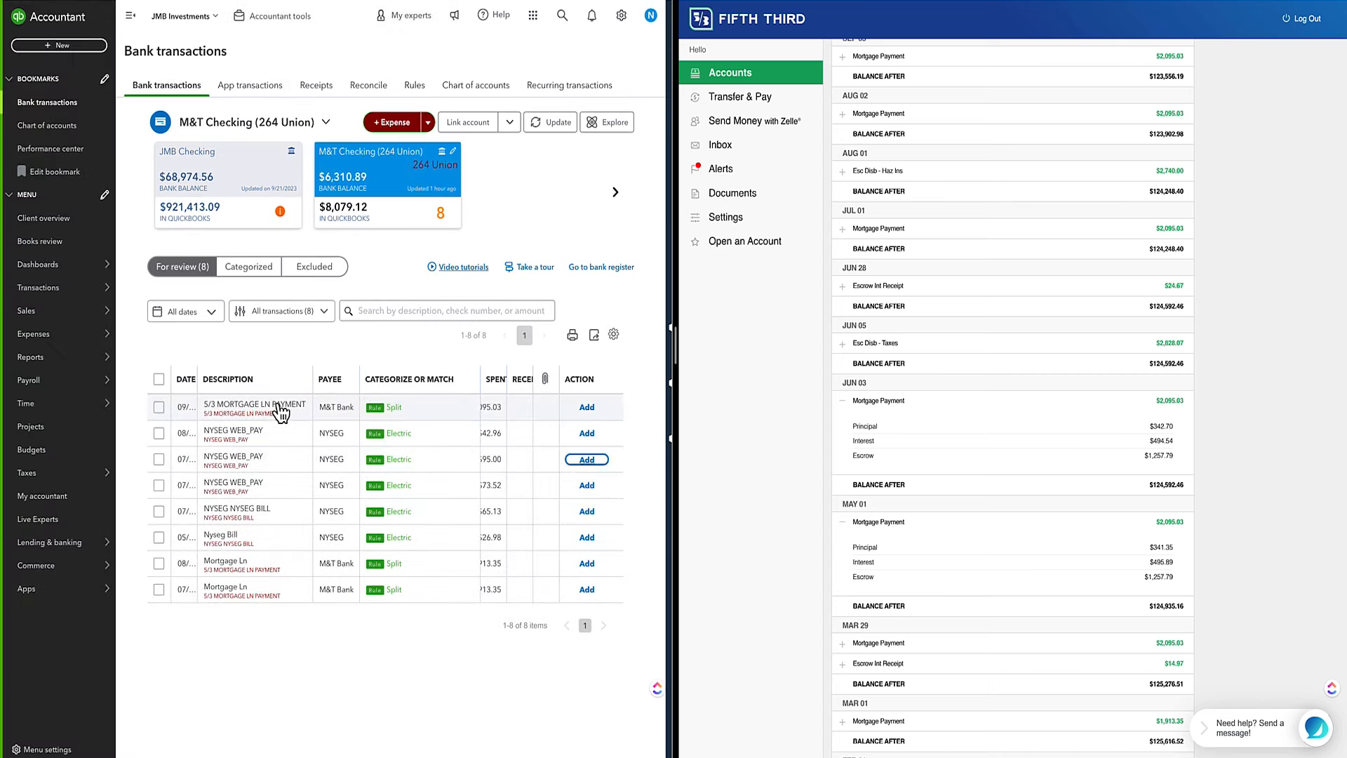
left_click(588, 407)
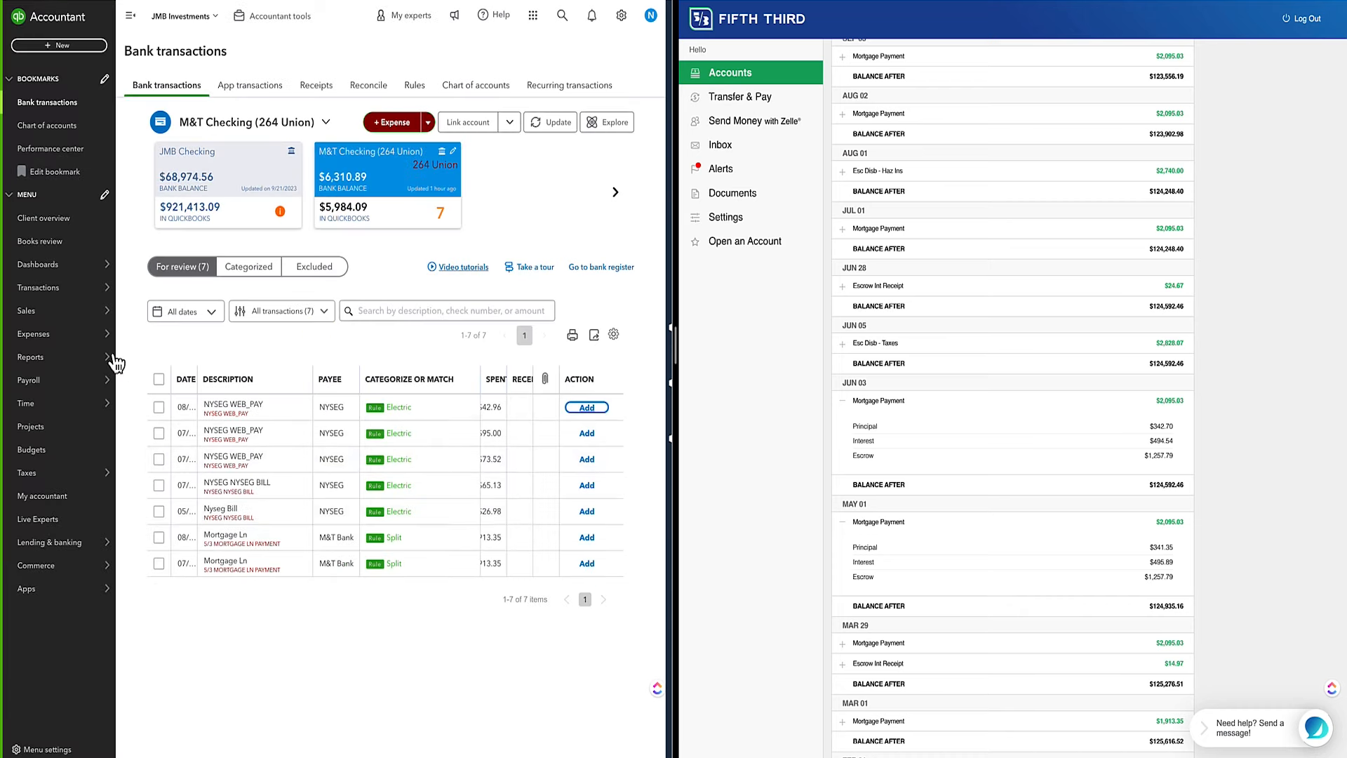
Open the transaction report behind the Conventional Loans - 1 balance on the balance sheet
mouse_move(42, 356)
left_click(138, 360)
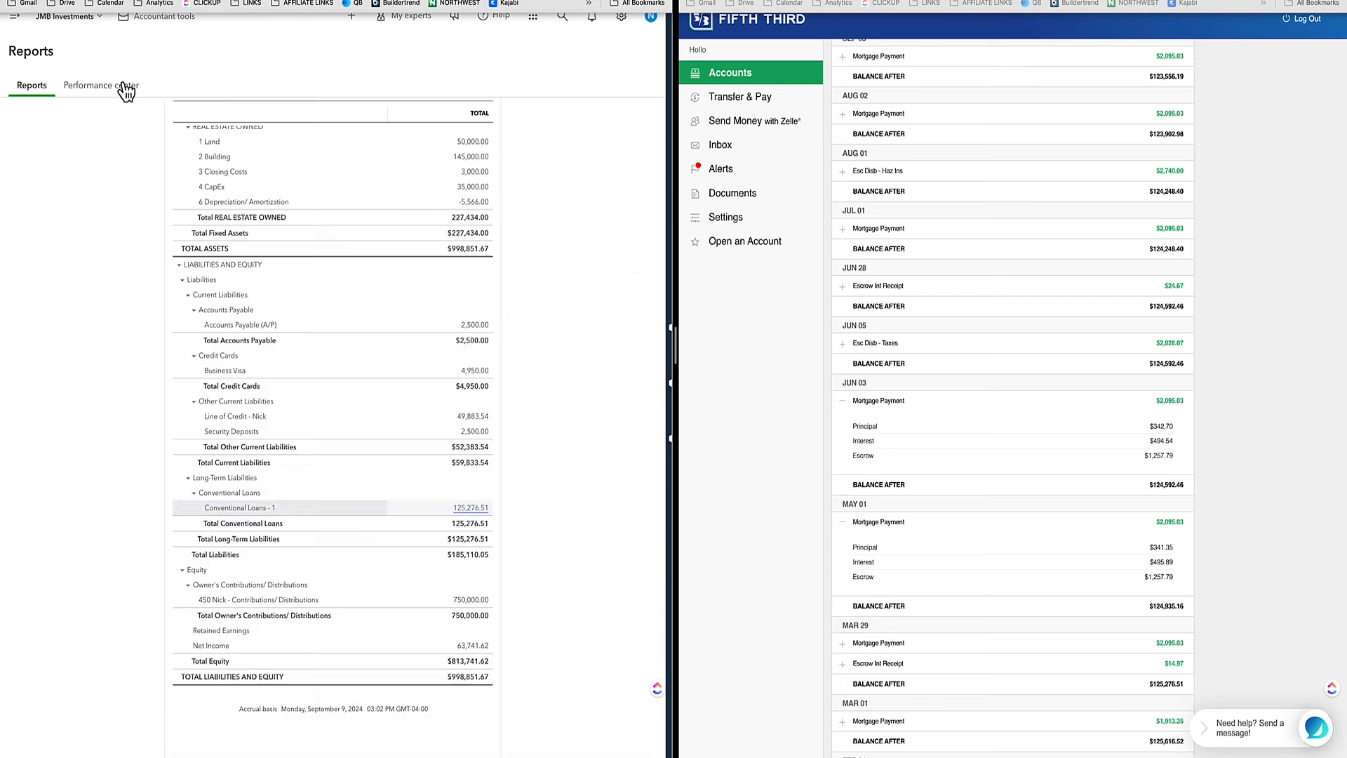
left_click(475, 509)
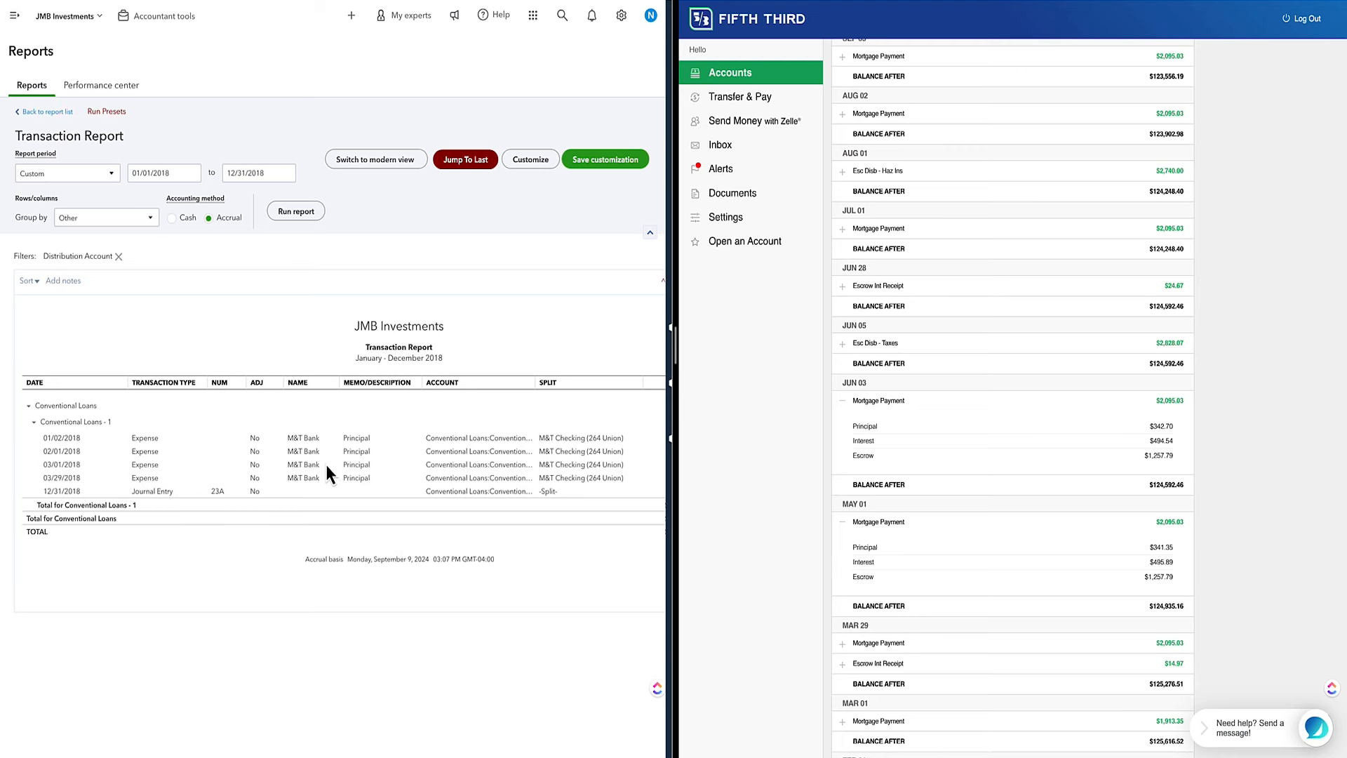
Review the amounts, running balances and split accounts of the Conventional Loans - 1 transactions in the 2018 report
scroll(327, 461, "right", 3)
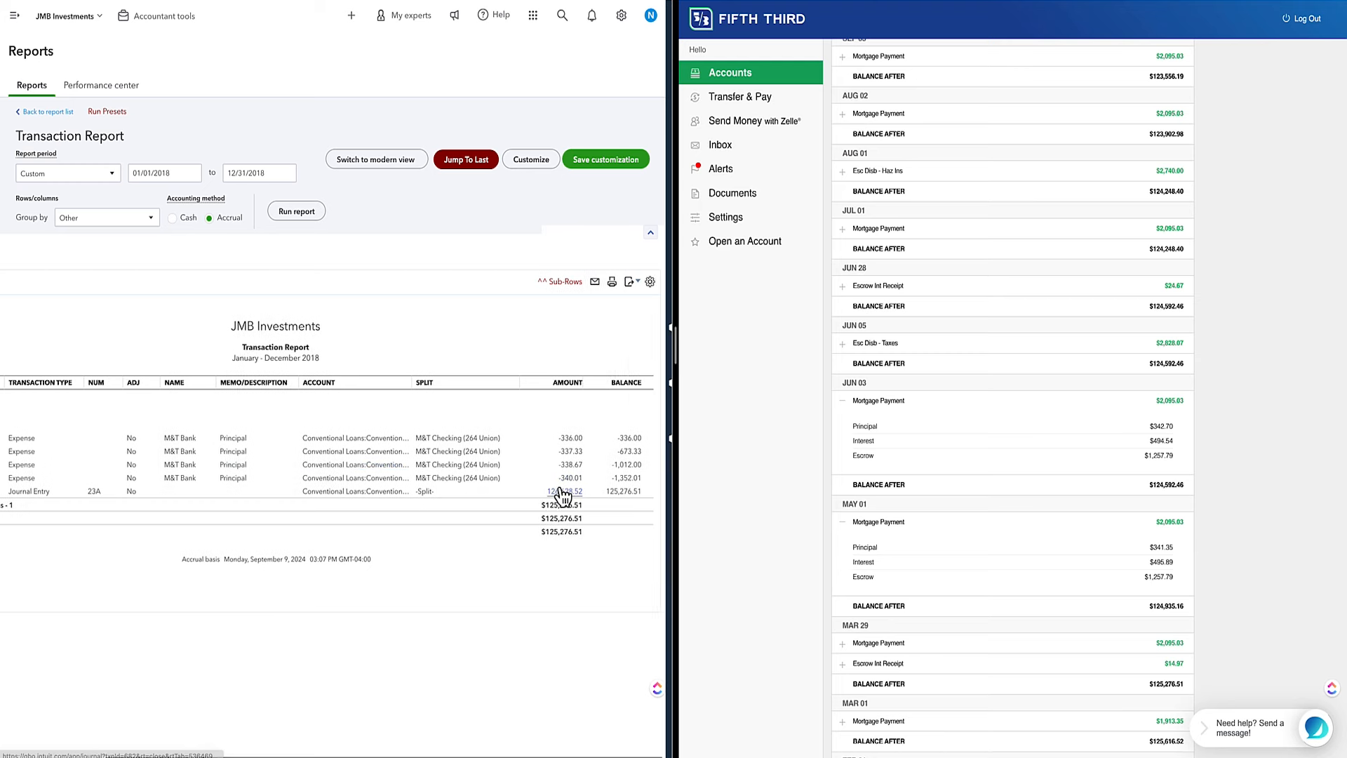
scroll(561, 495, "left", 3)
scroll(558, 490, "right", 2)
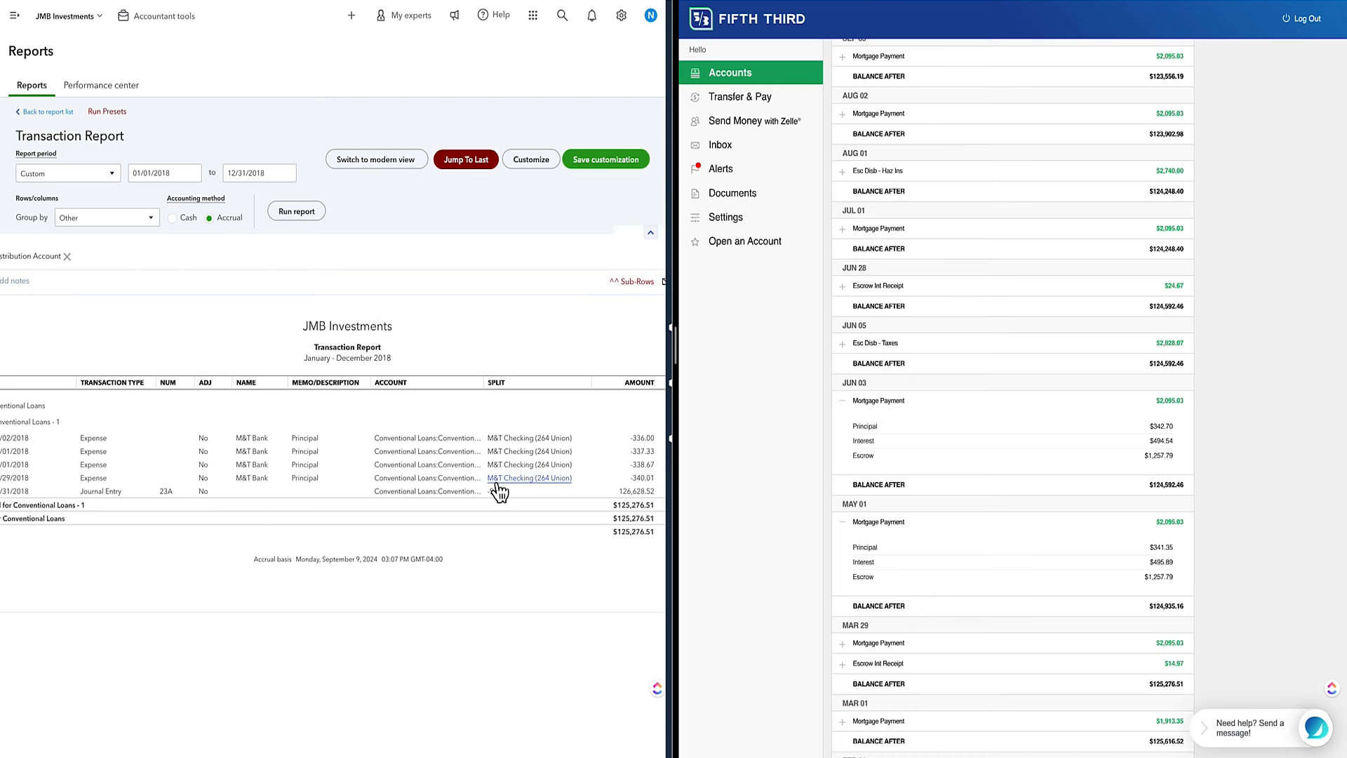
scroll(445, 484, "left", 2)
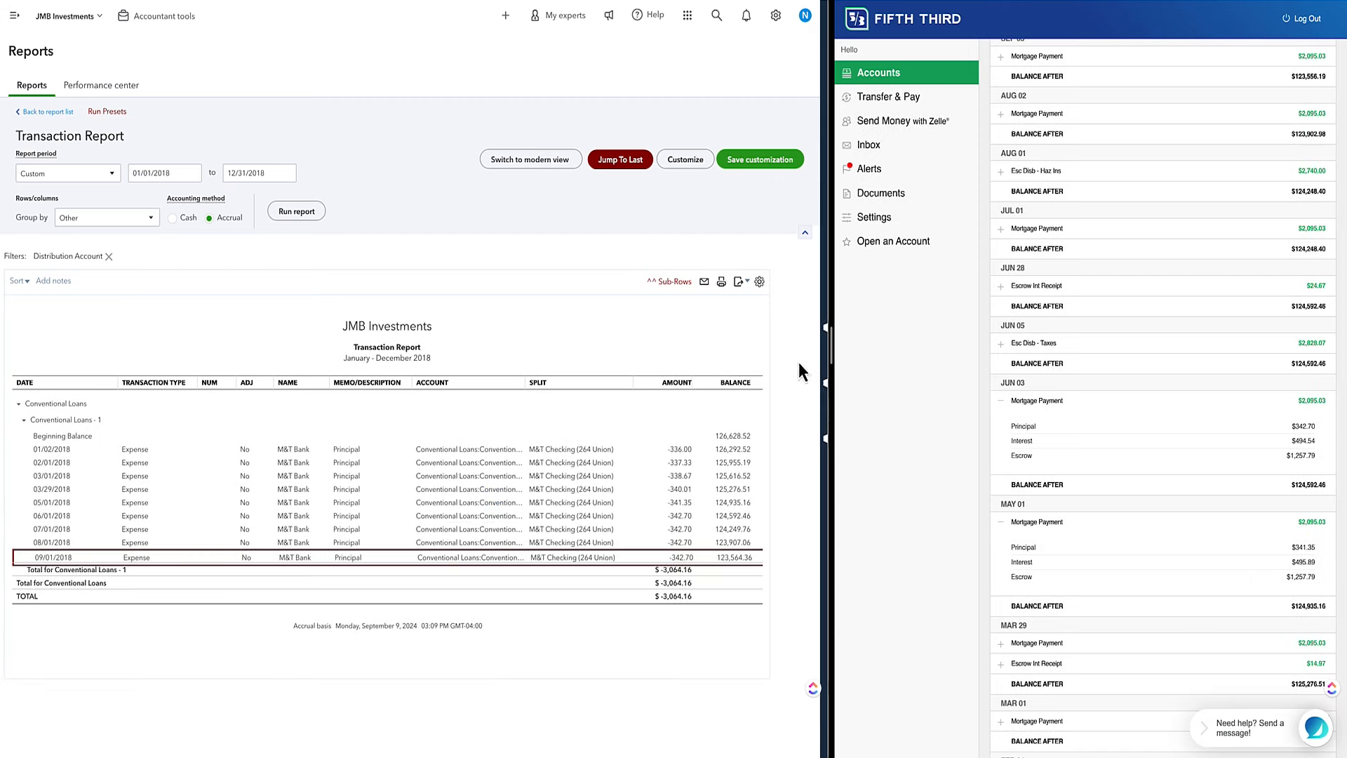
Correct the 07/01/2018 mortgage expense to the lender's breakdown with principal 344.06 and interest 493.18, and save it
left_click(567, 531)
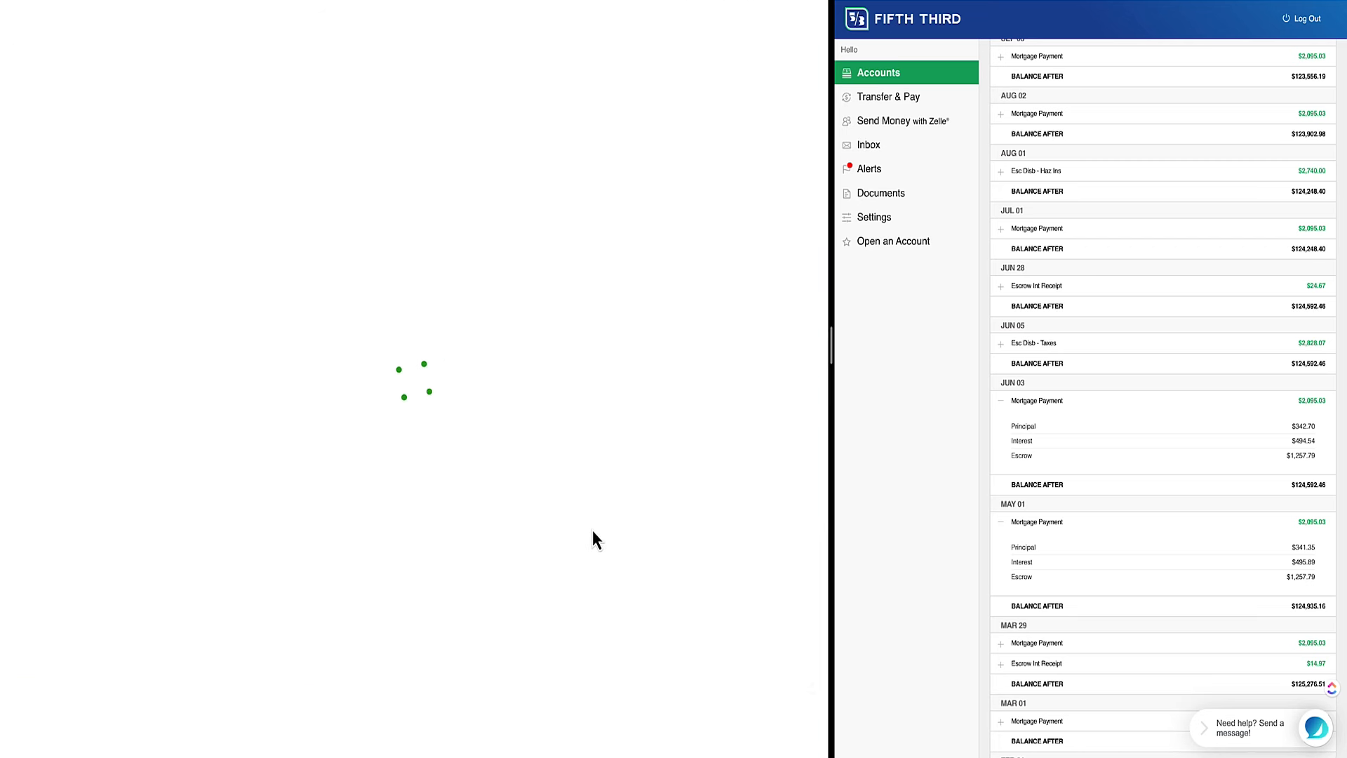
scroll(1003, 316, "up", 2)
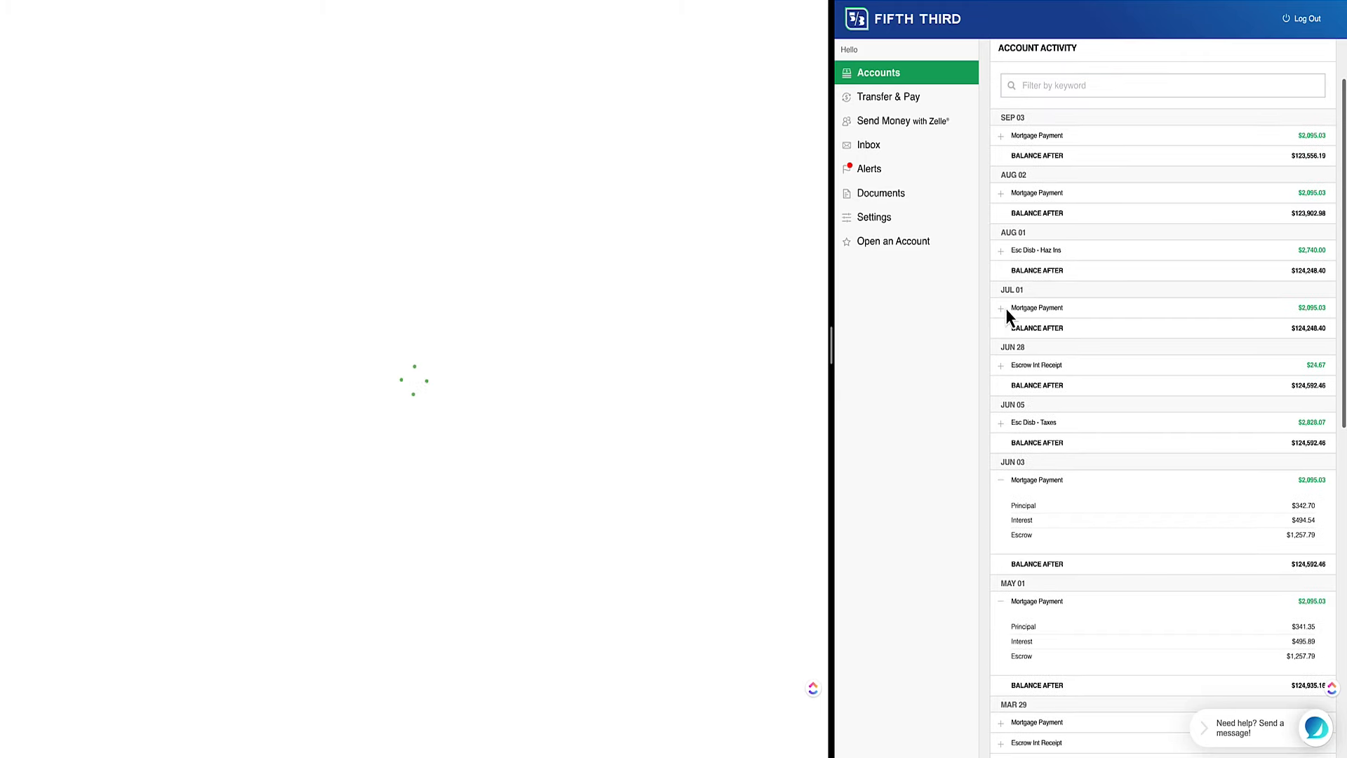
left_click(1001, 310)
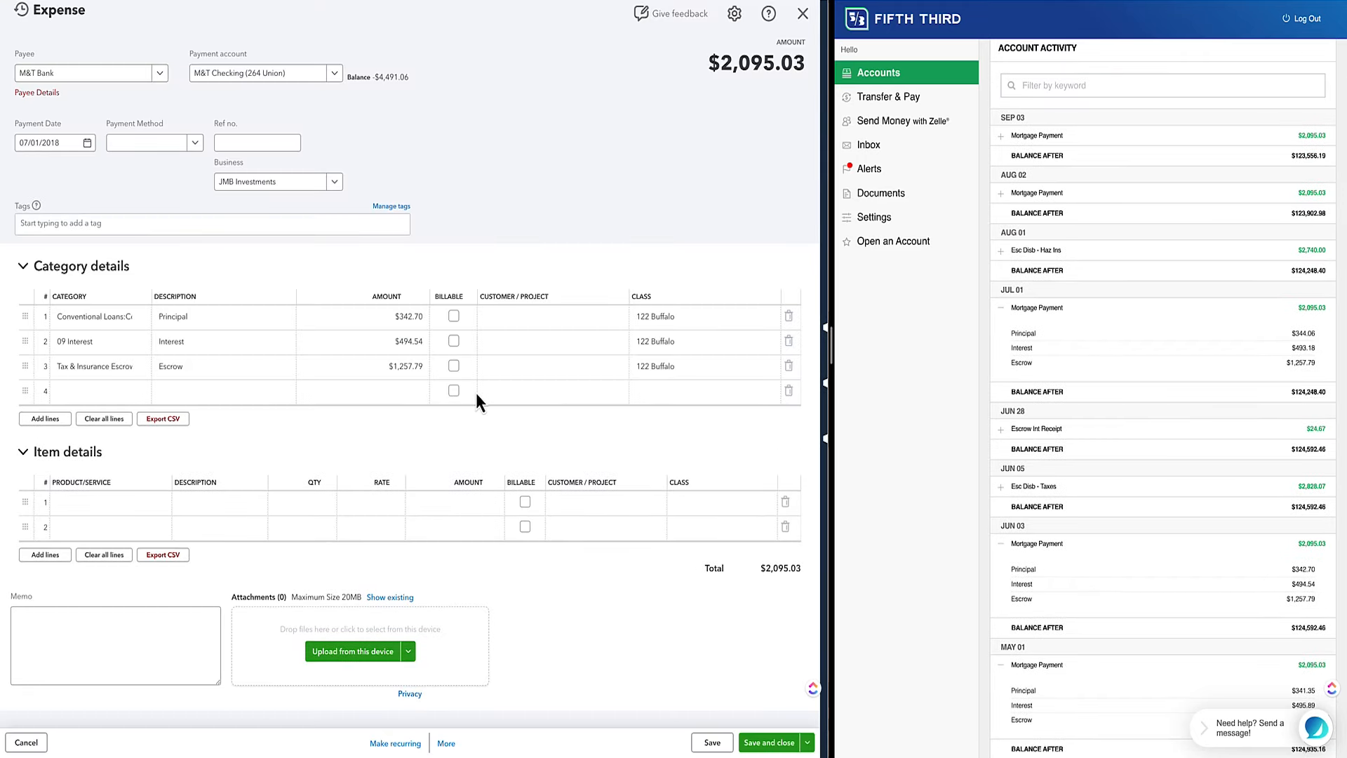
left_click(334, 317)
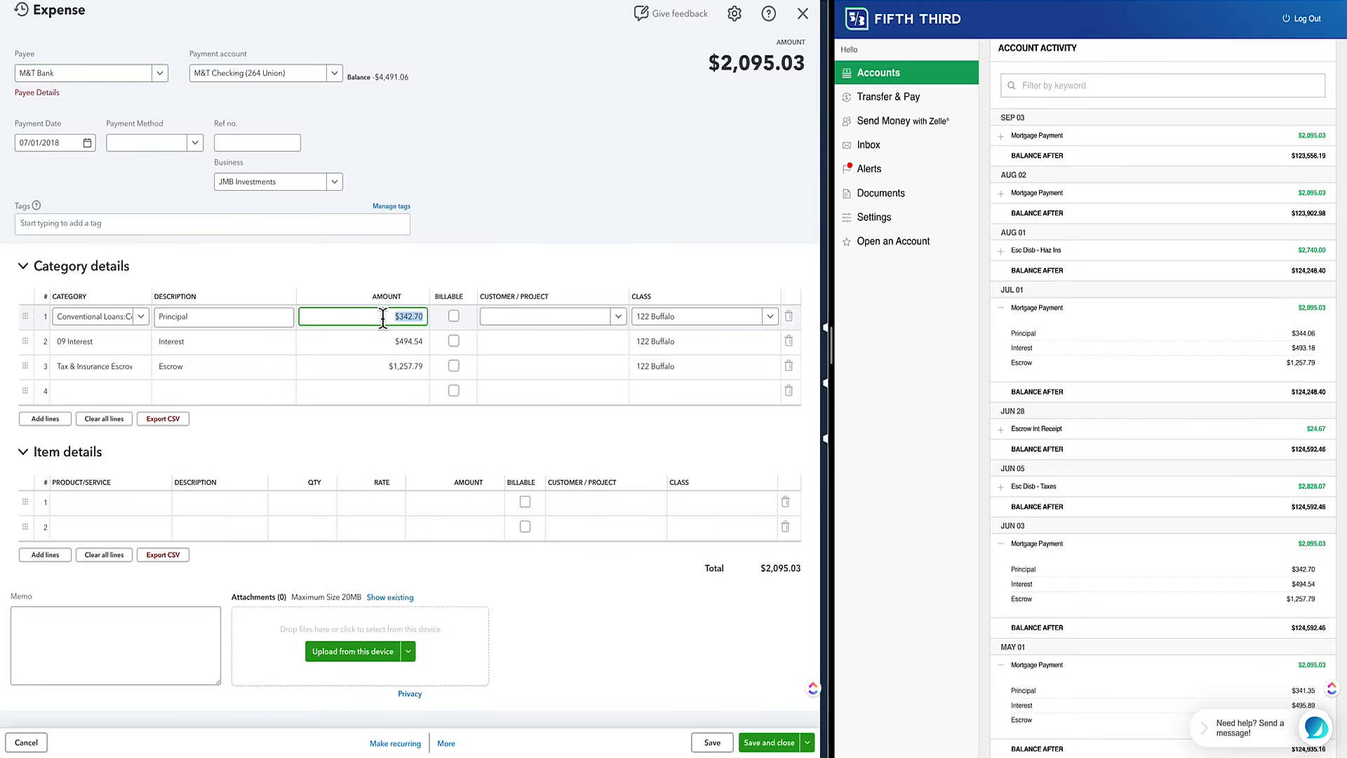
type("344.06")
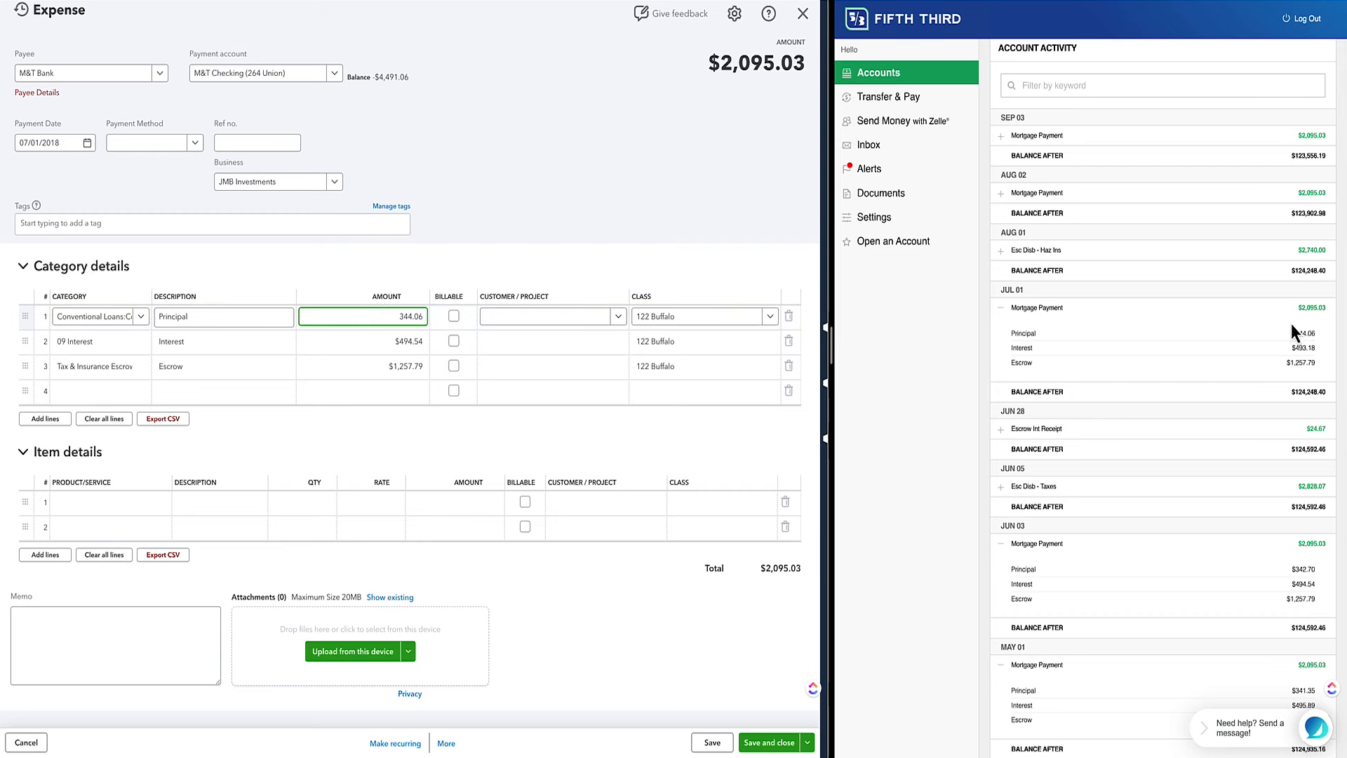
left_click(420, 344)
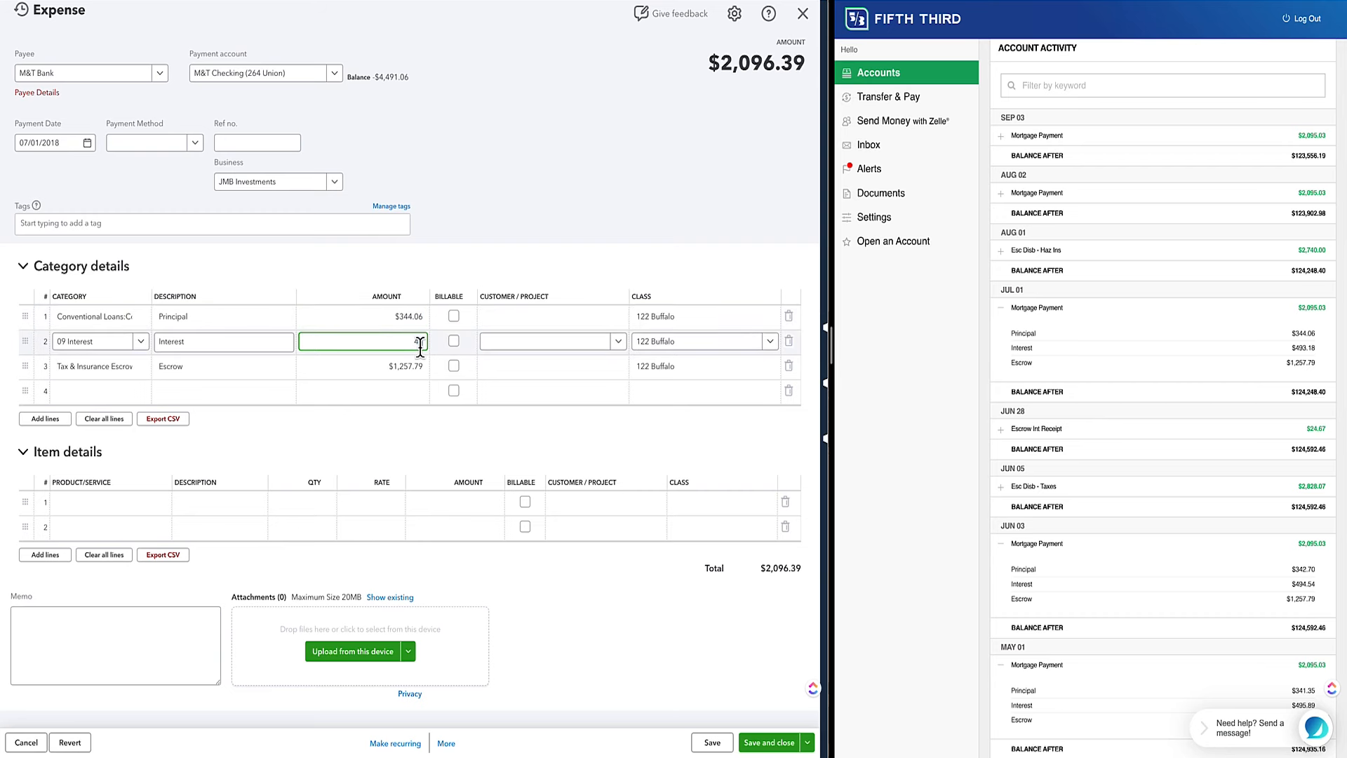
type("493.18")
left_click(544, 105)
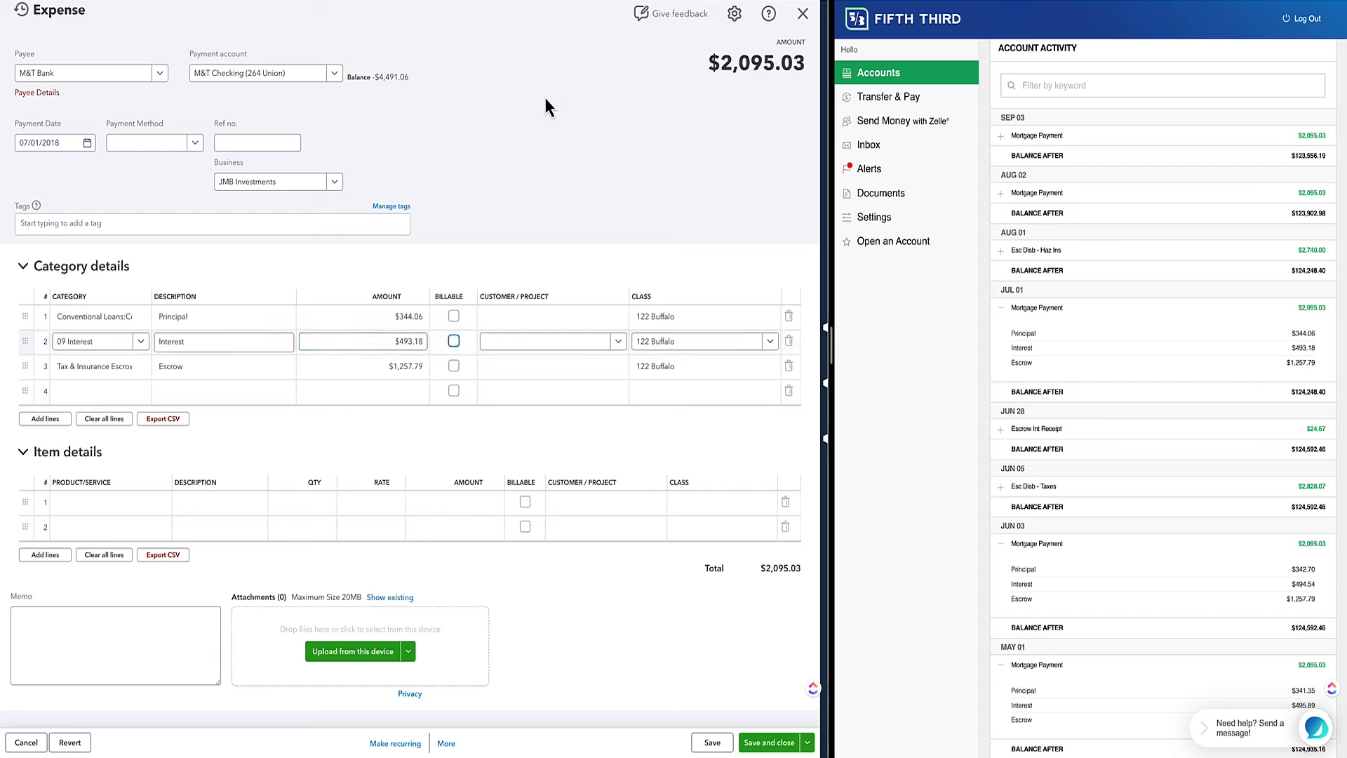
left_click(777, 745)
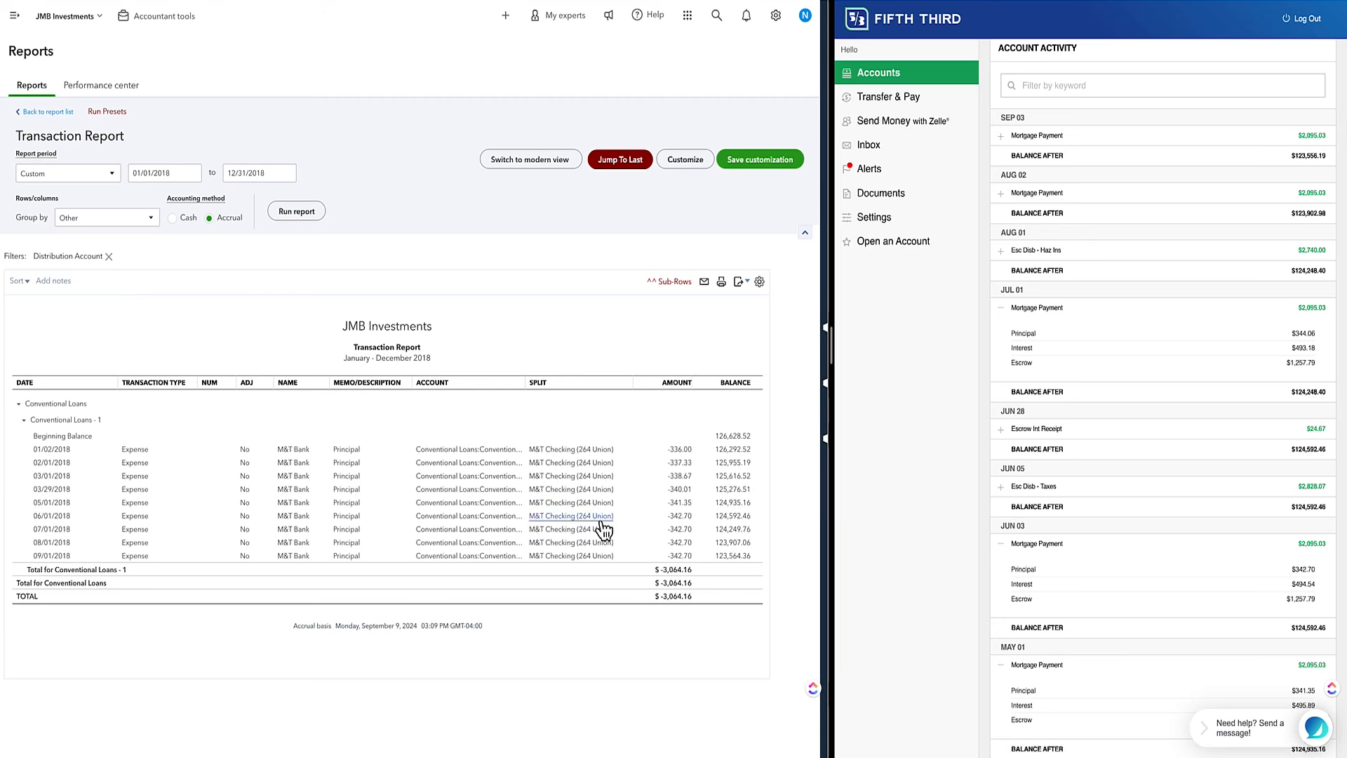
left_click(589, 531)
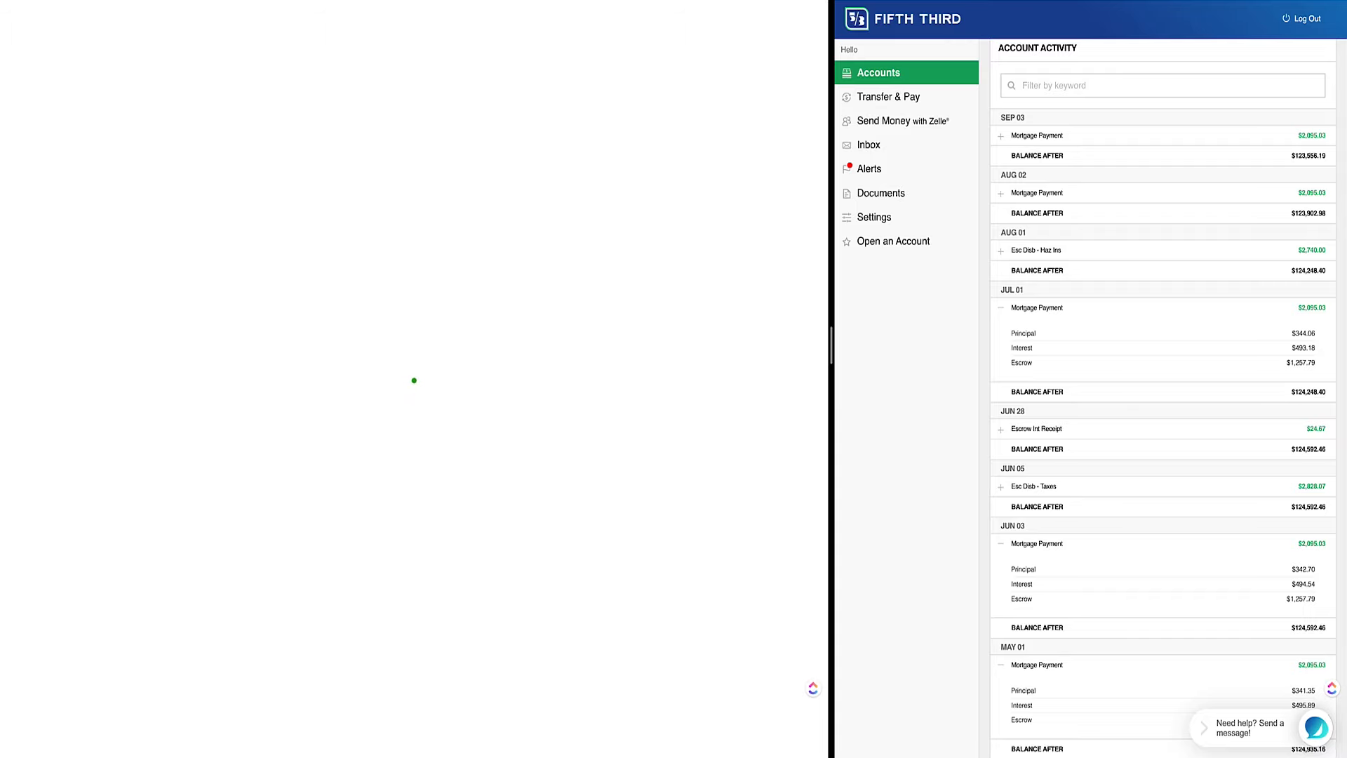
scroll(1131, 322, "up", 2)
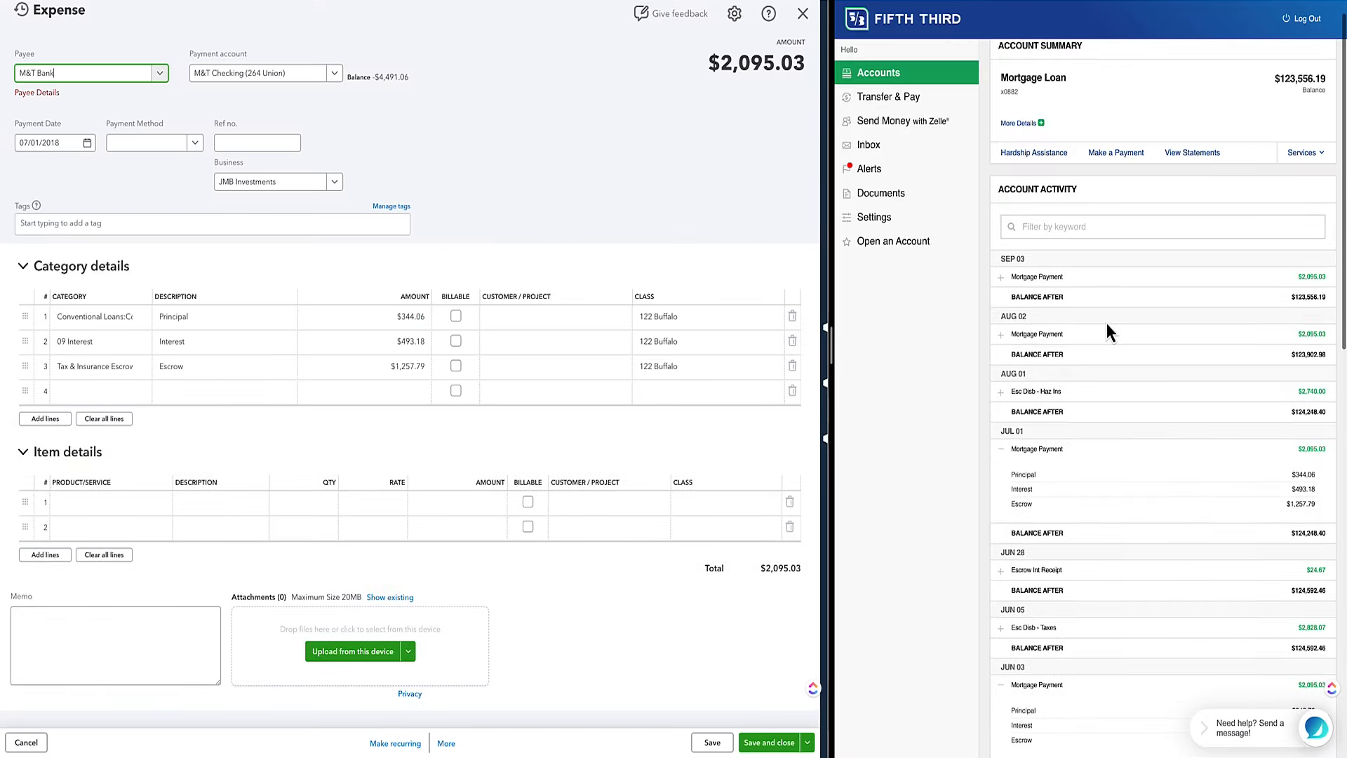
left_click(1016, 397)
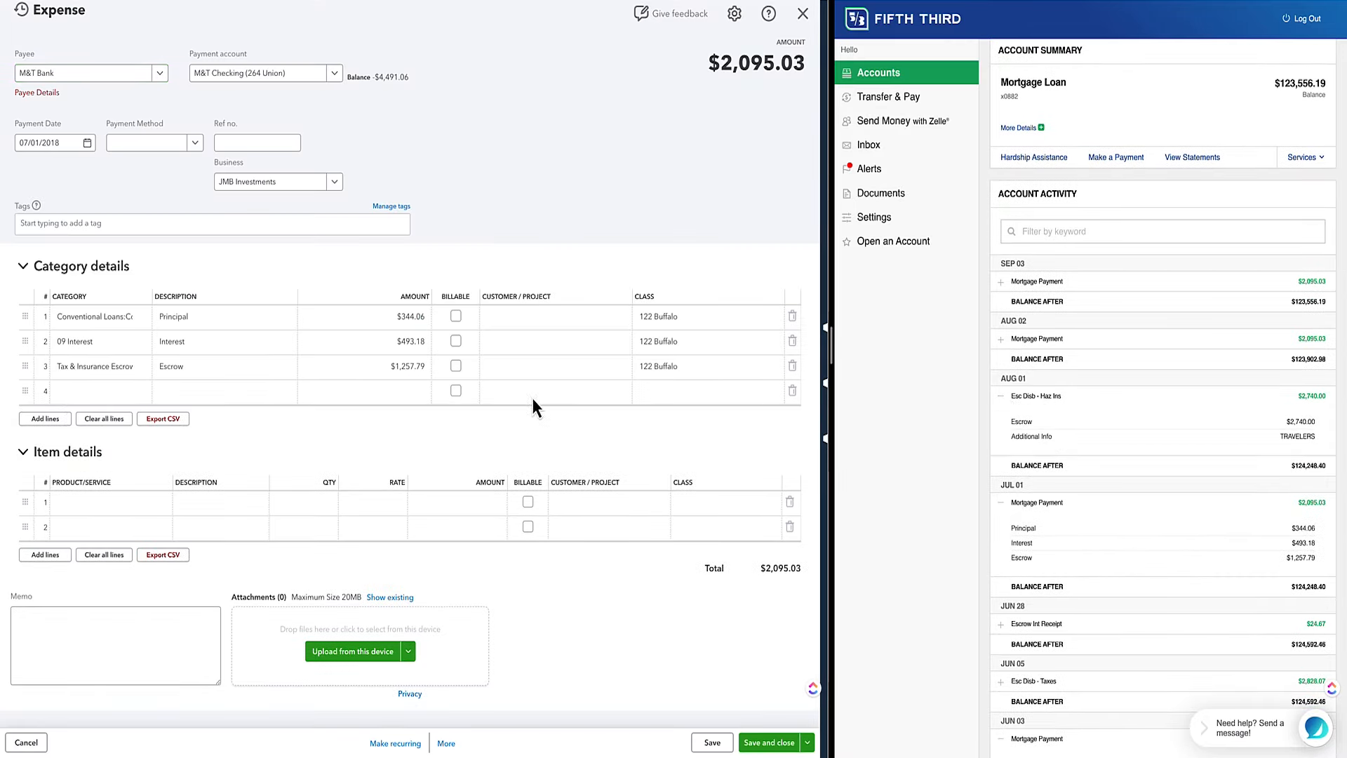
left_click(402, 317)
left_click(803, 13)
left_click(446, 411)
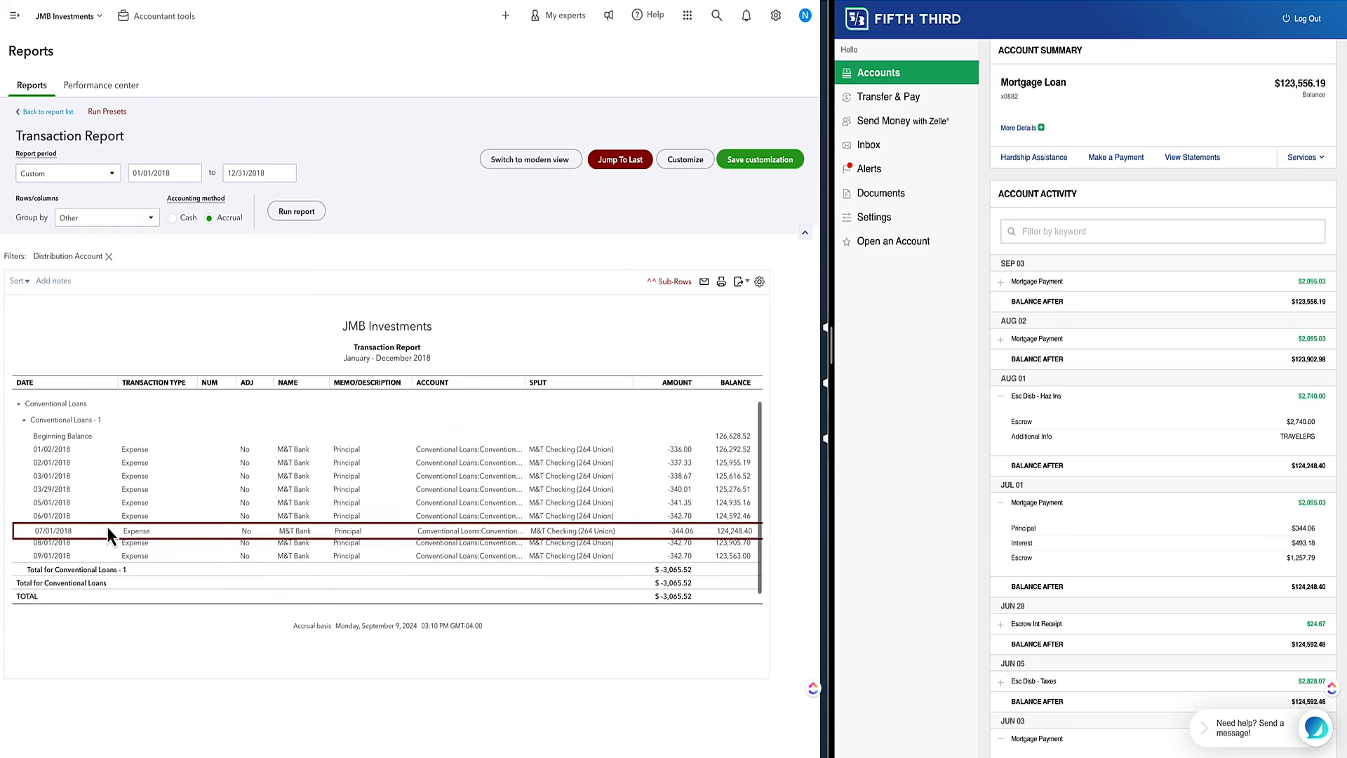
Correct the 08/01/2018 mortgage expense to the lender's August 2 breakdown with principal 345.42 and interest 491.82, and save it
left_click(679, 544)
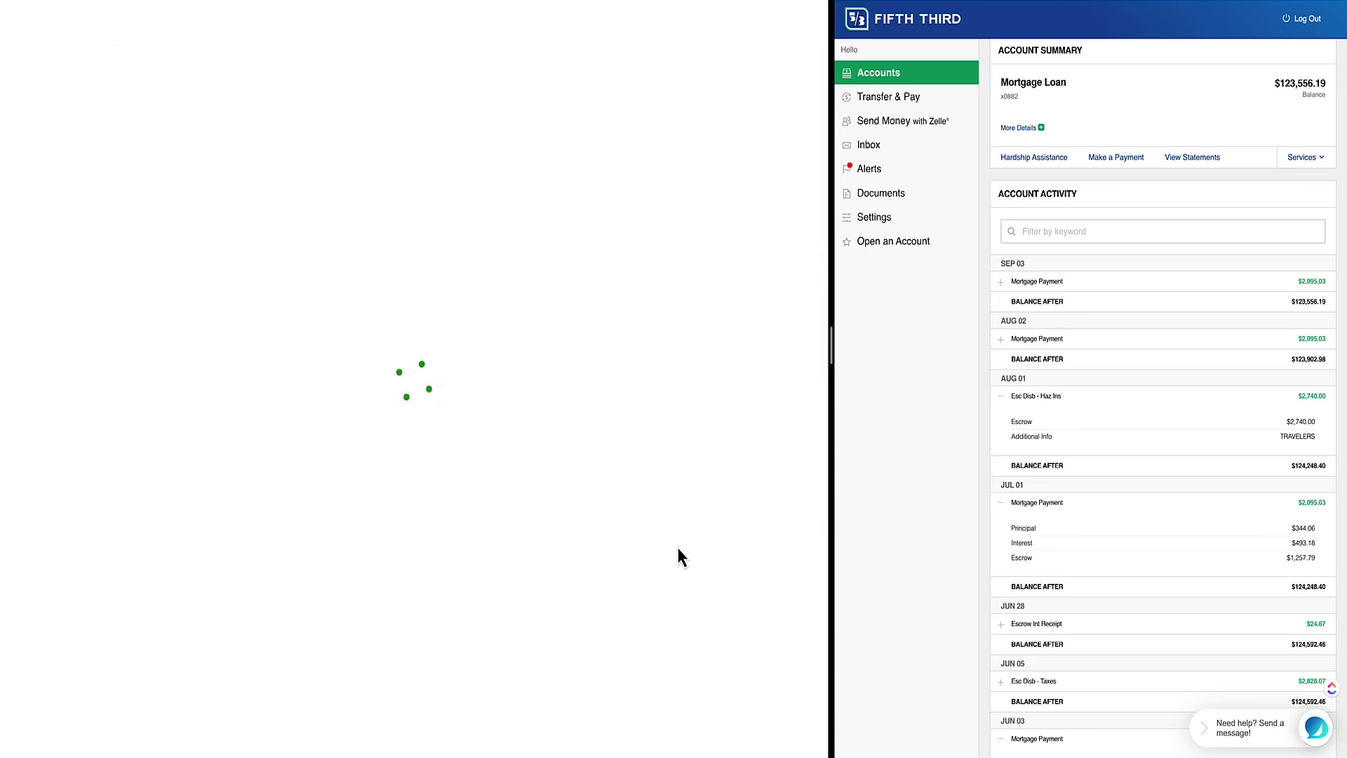
left_click(1017, 344)
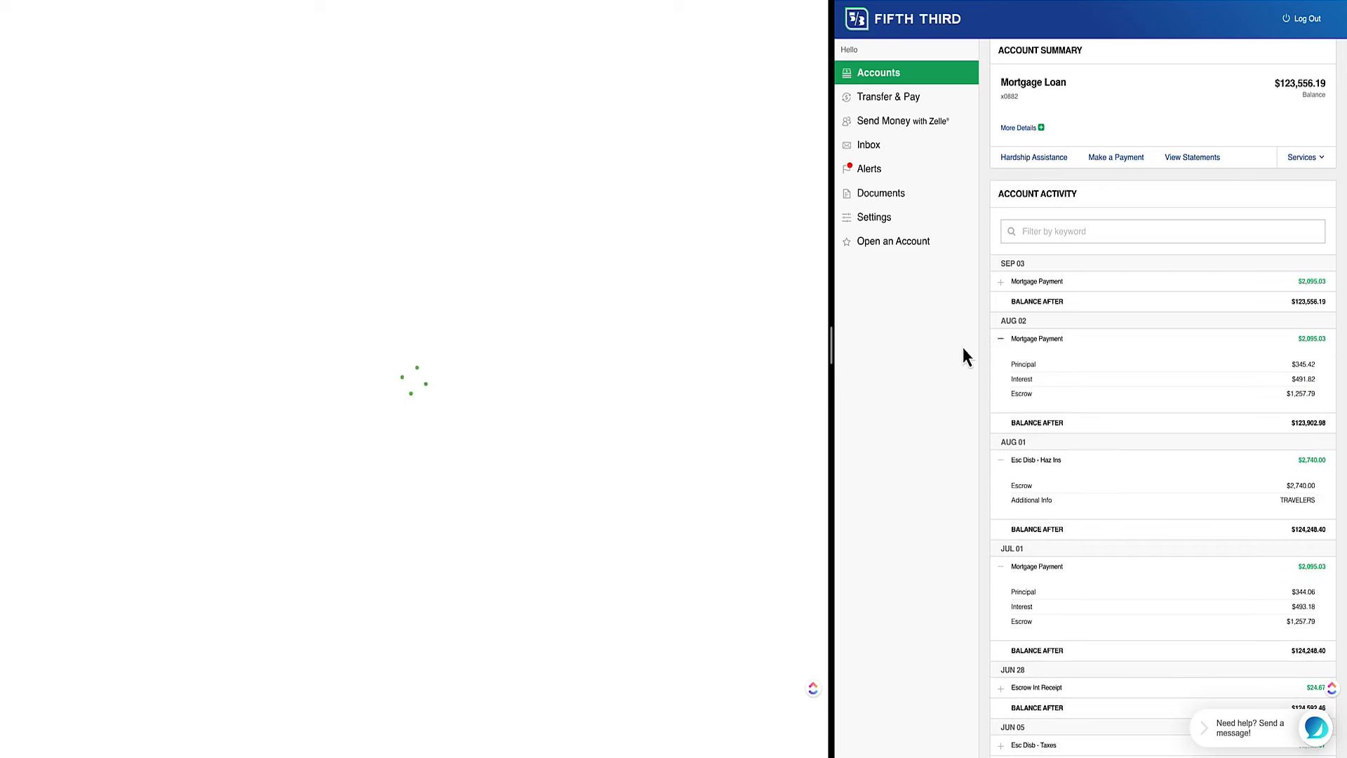
left_click(419, 322)
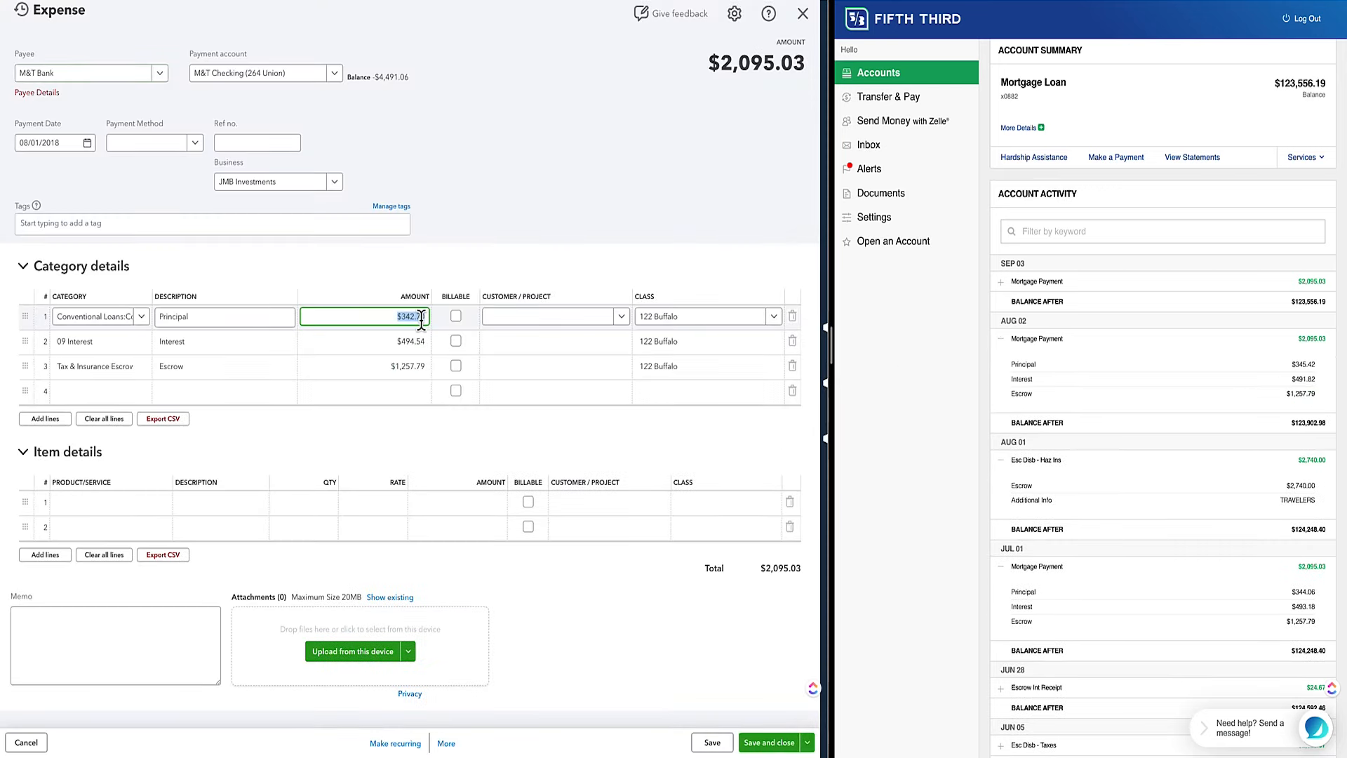
type("345.42")
left_click(405, 347)
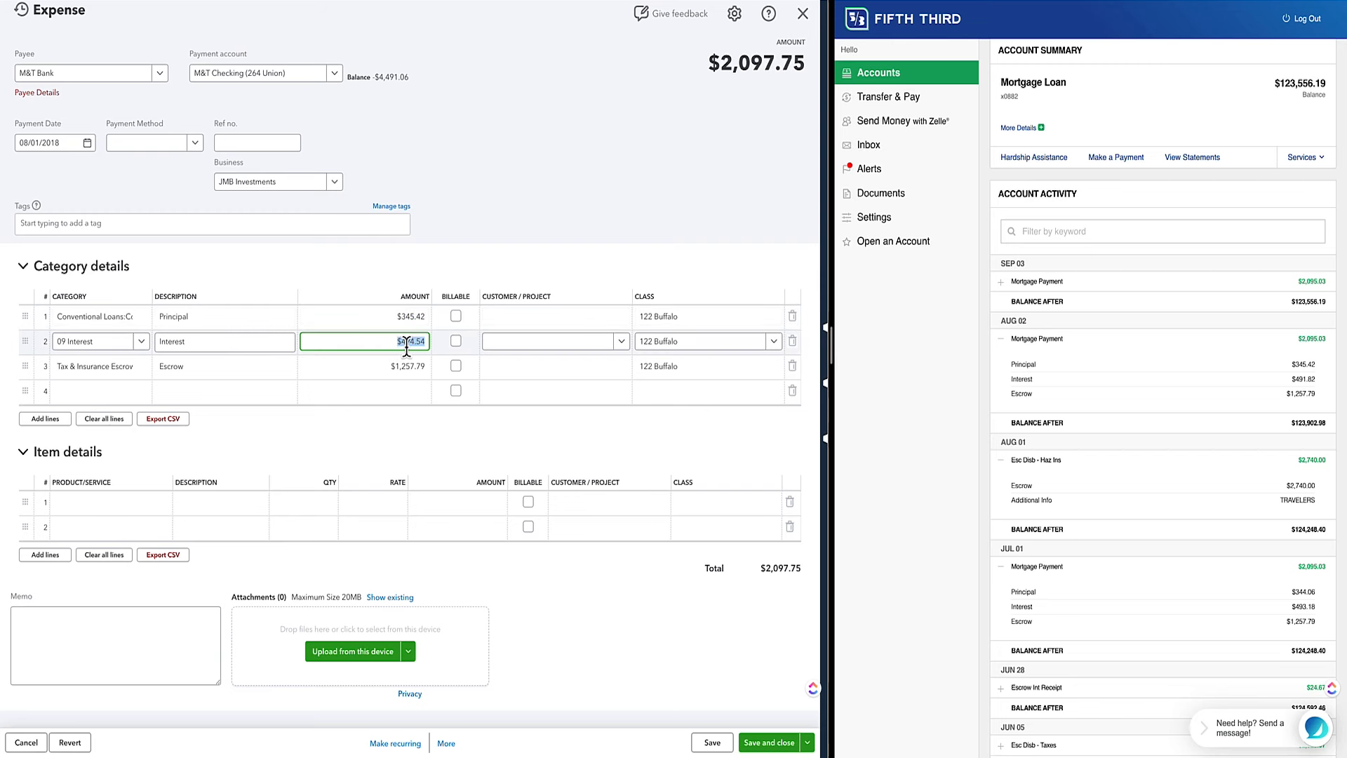
type("491.82")
key("Tab")
left_click(466, 252)
left_click(775, 743)
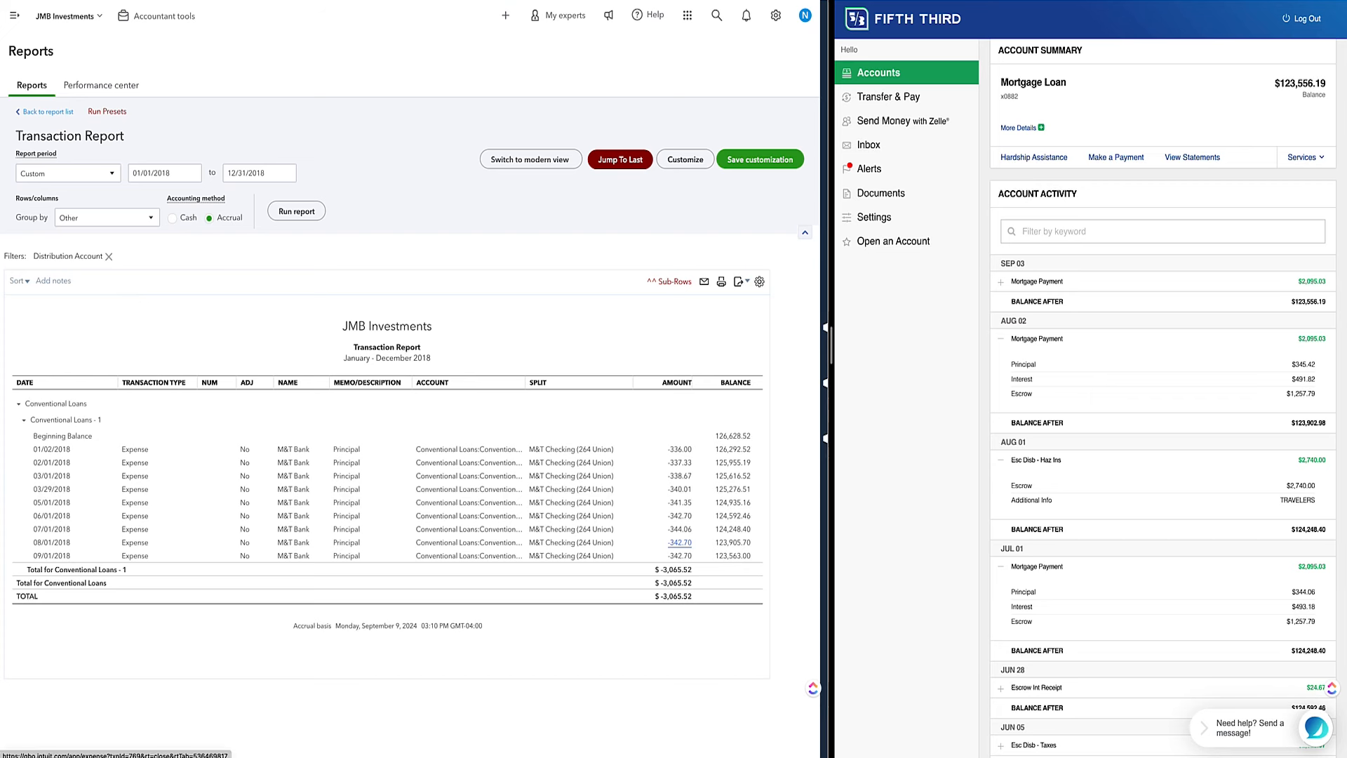
Correct the 09/01/2018 mortgage expense to the lender's September 3 breakdown with principal 346.79 and interest 490.45, and save it
left_click(602, 557)
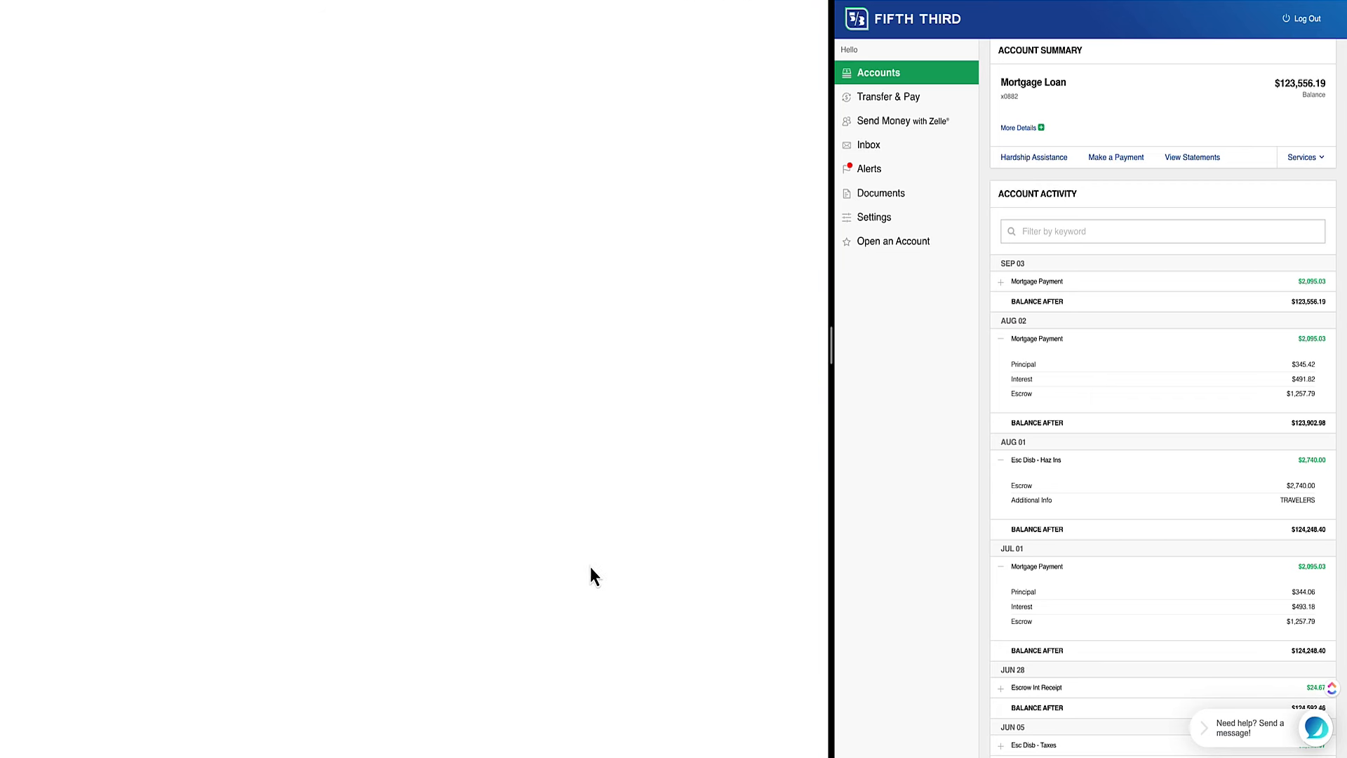
left_click(1002, 281)
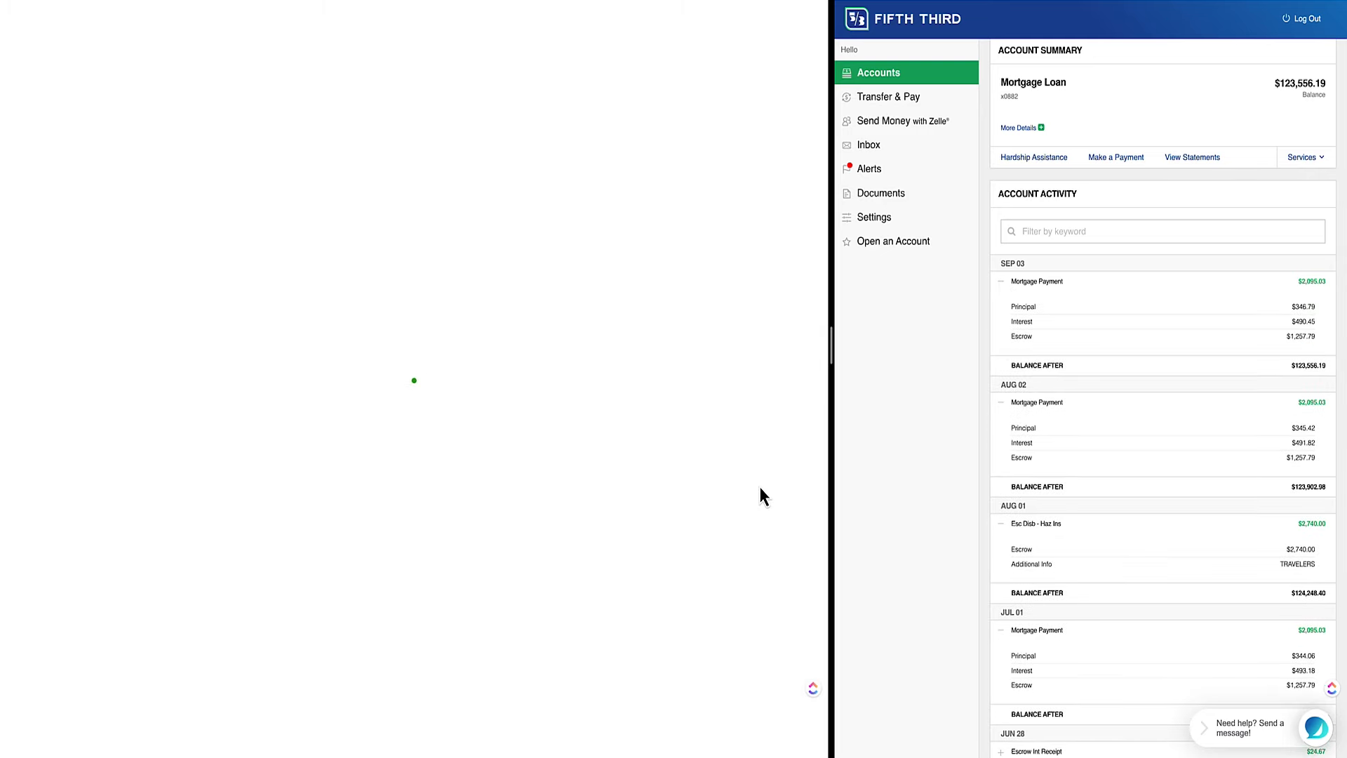
left_click(407, 315)
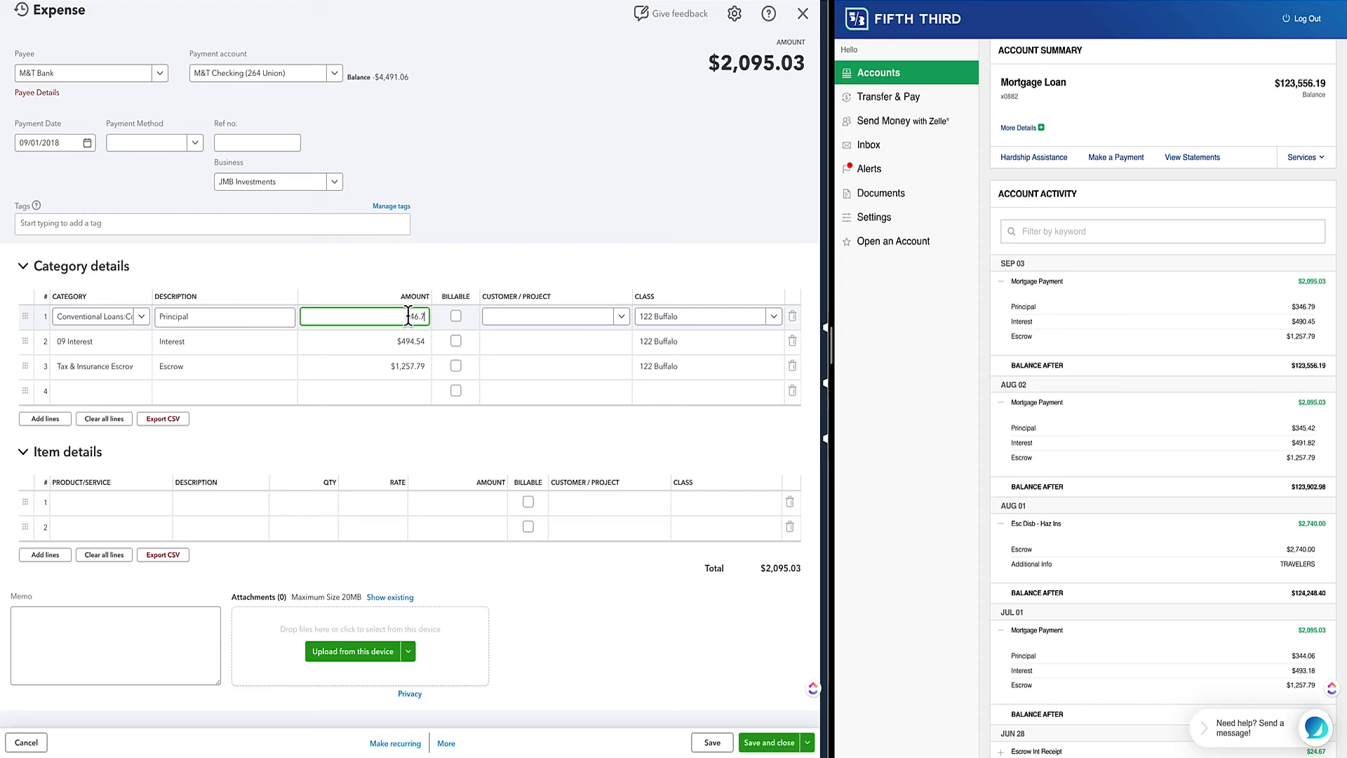
type("346.79")
left_click(400, 341)
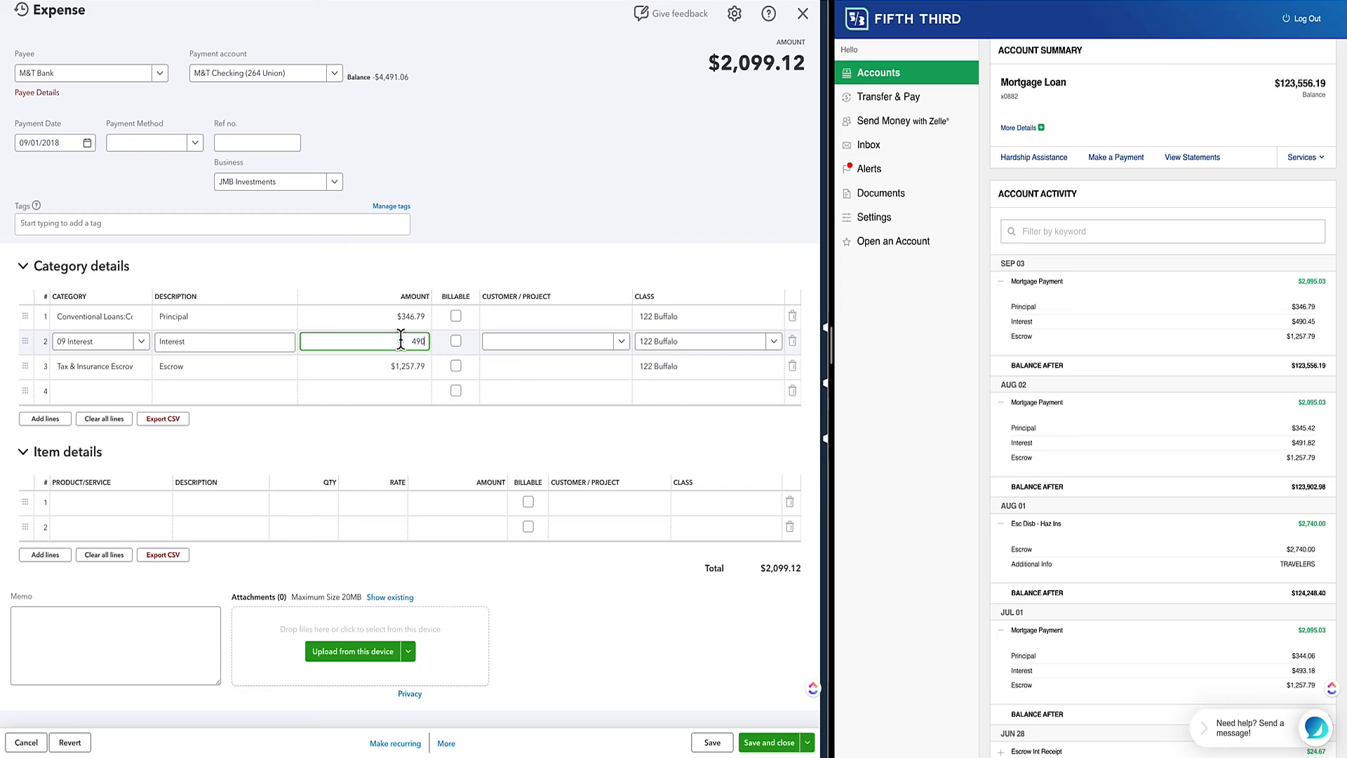
type("490.45")
left_click(504, 186)
left_click(404, 349)
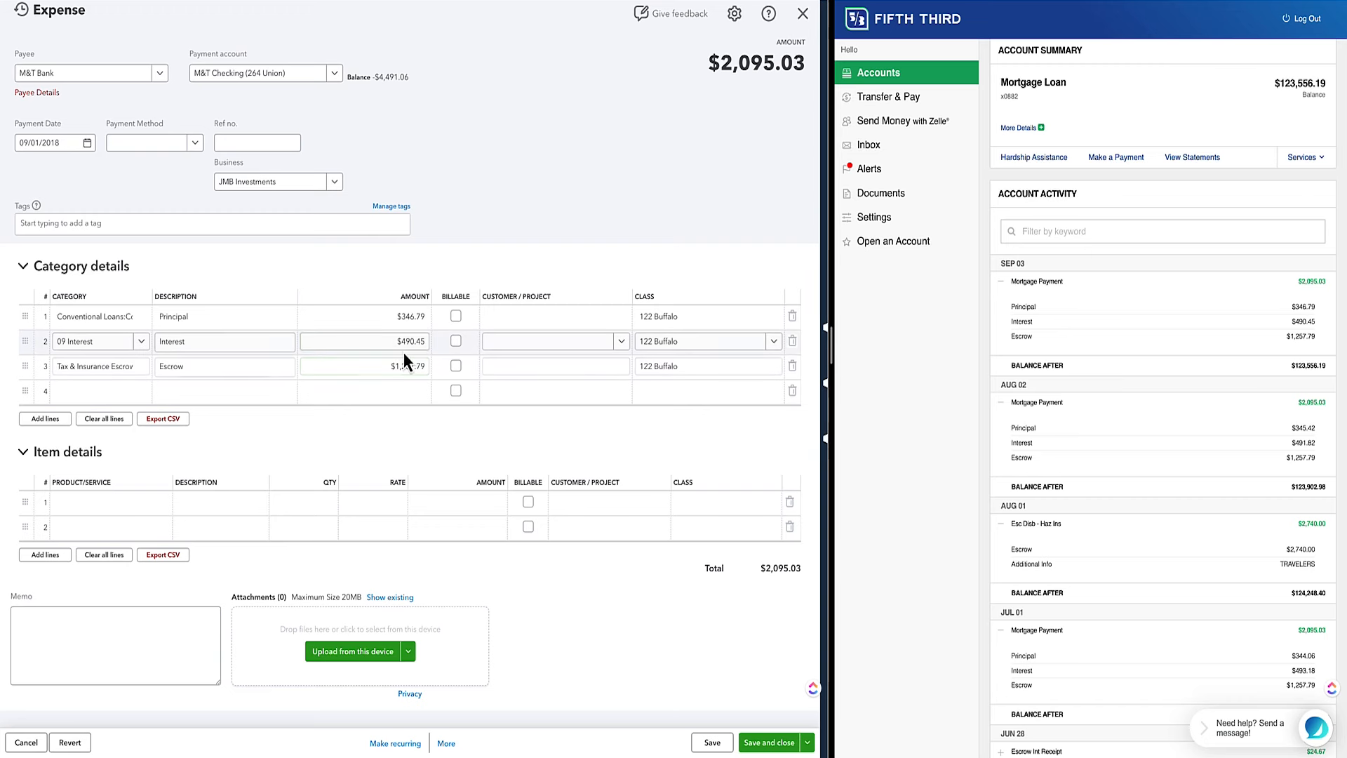
left_click(775, 745)
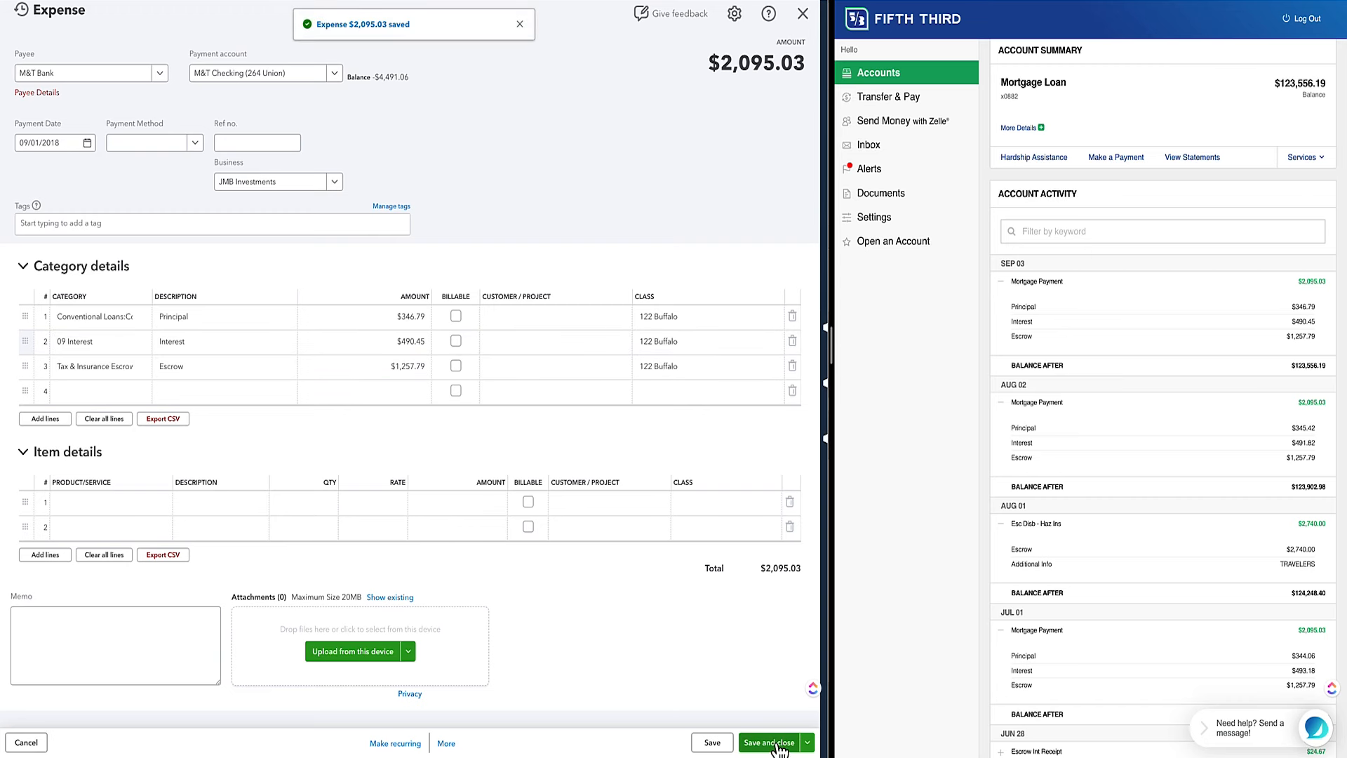